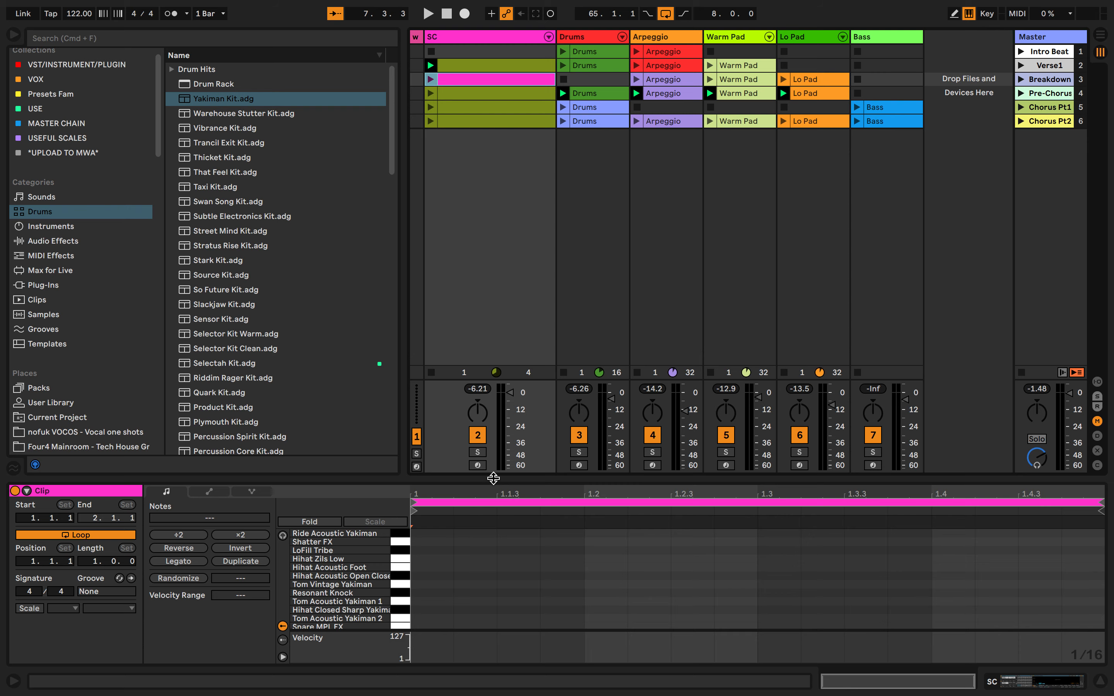
Enlarge the clip editor, turn on note preview and audition the Ride Acoustic Yakiman sound
left_click_drag(490, 474, 525, 296)
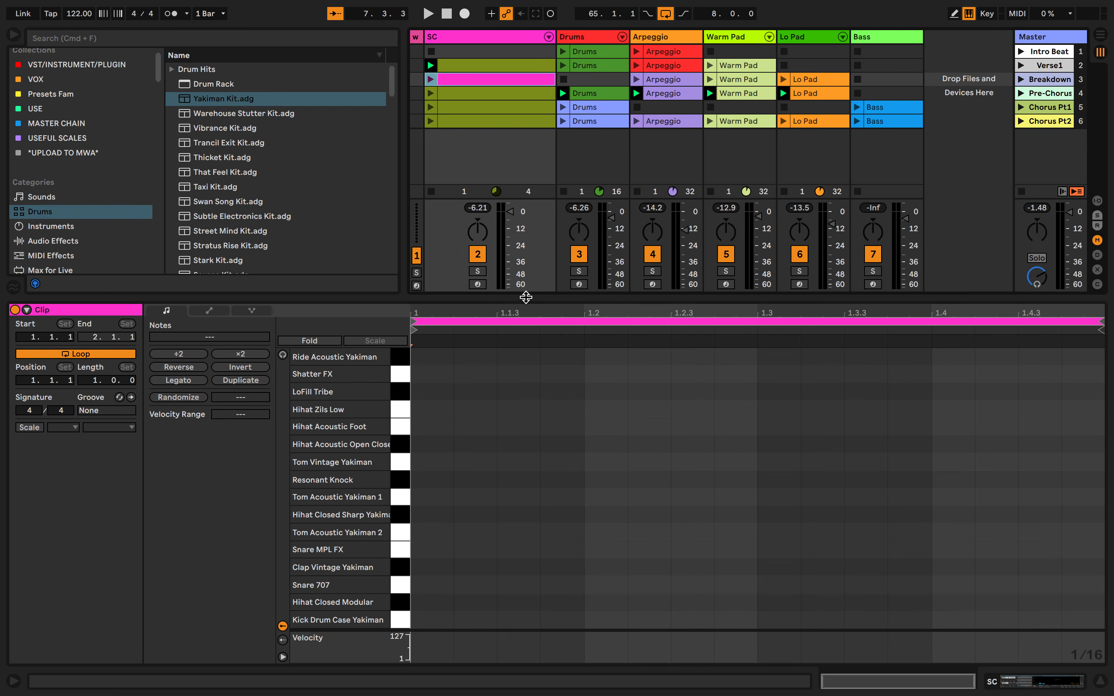
left_click(283, 356)
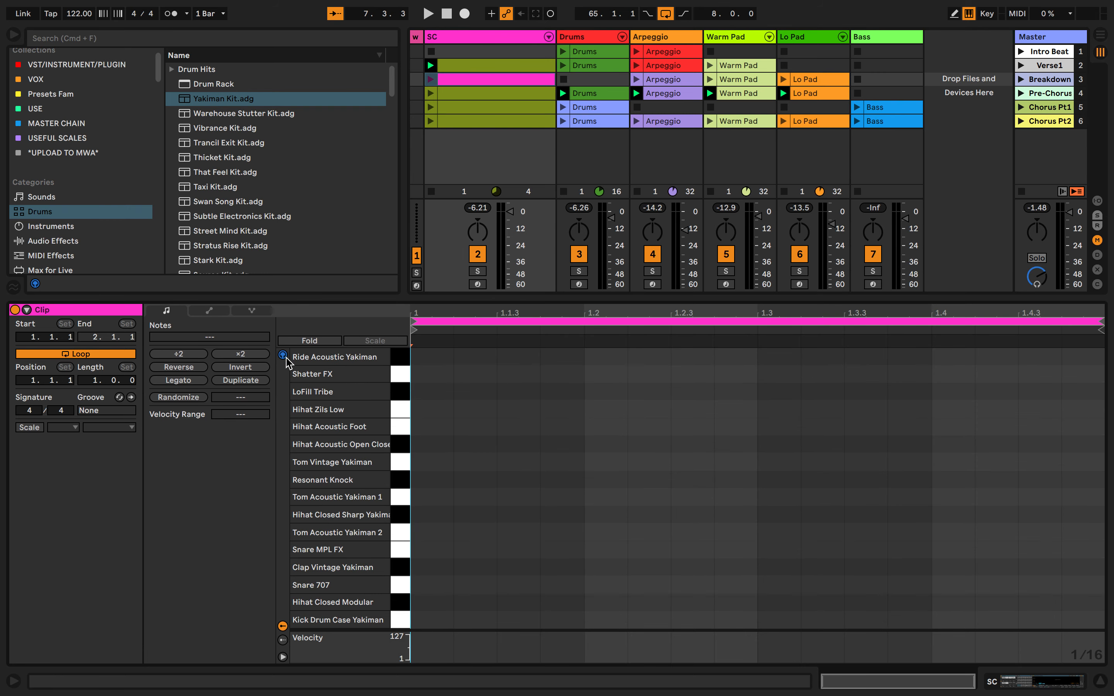
left_click(400, 357)
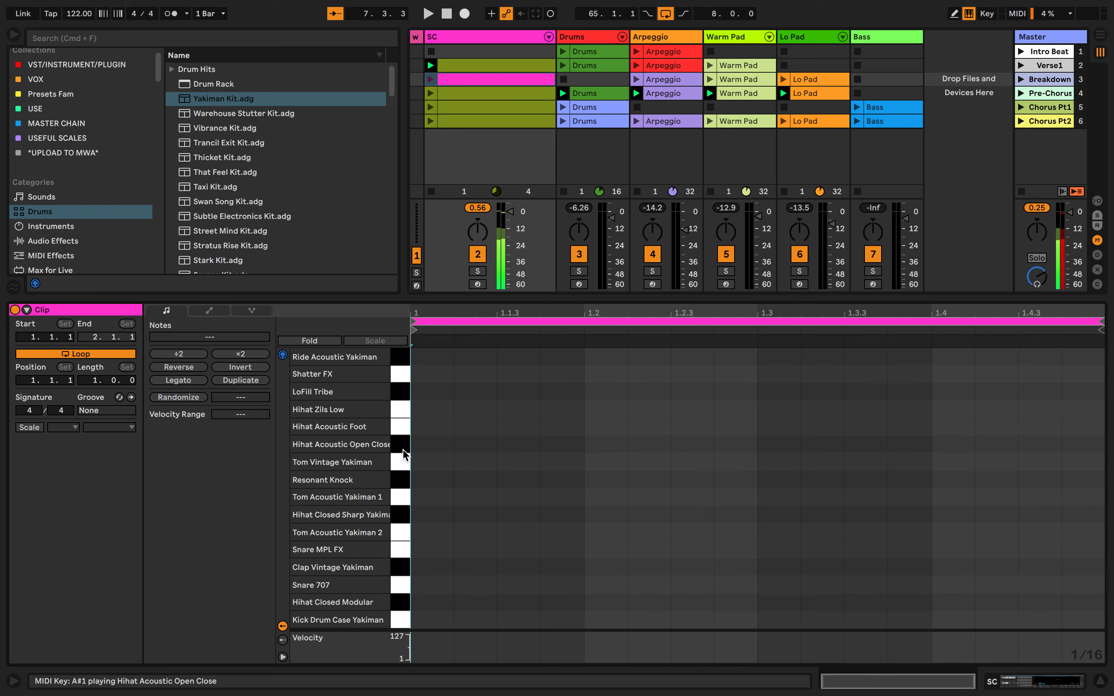
Add Shatter FX sixteenth notes at 1.1.3, 1.2.3, 1.3.3 and 1.4.3 in the Breakdown SC clip and play it back
double_click(502, 375)
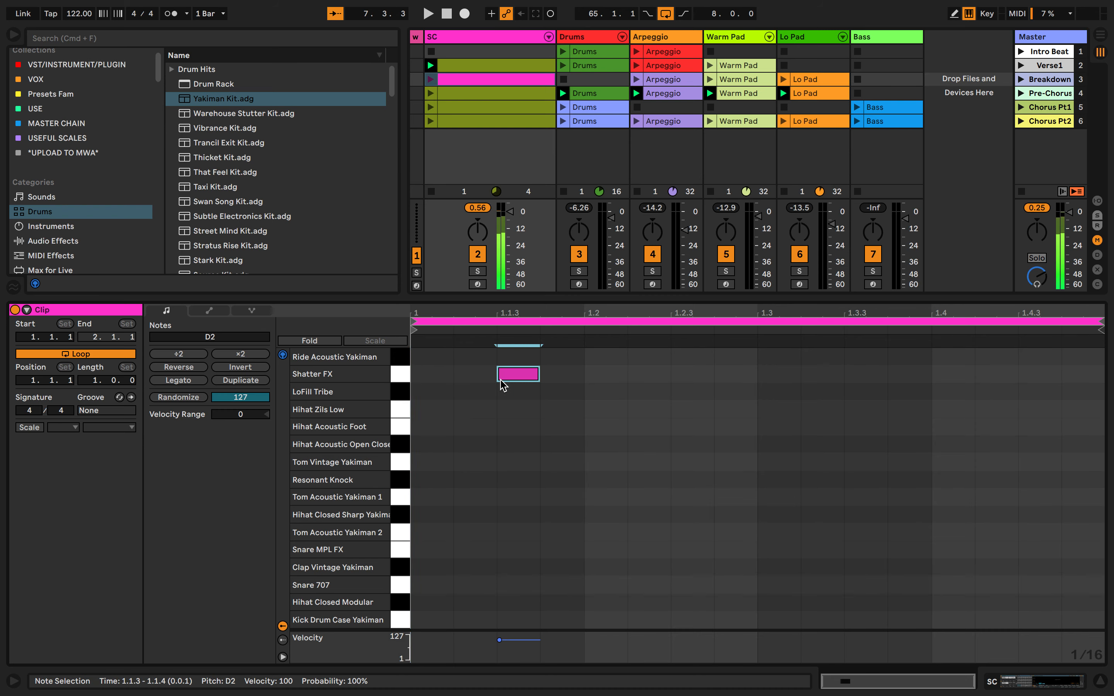
double_click(676, 375)
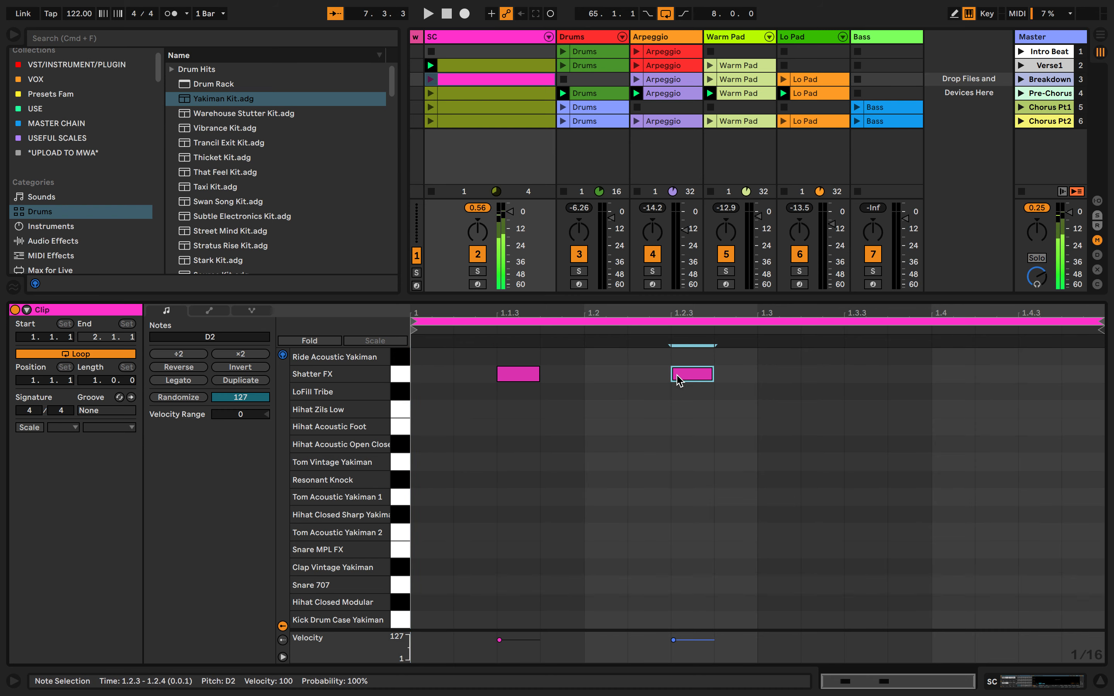
double_click(865, 374)
double_click(1039, 373)
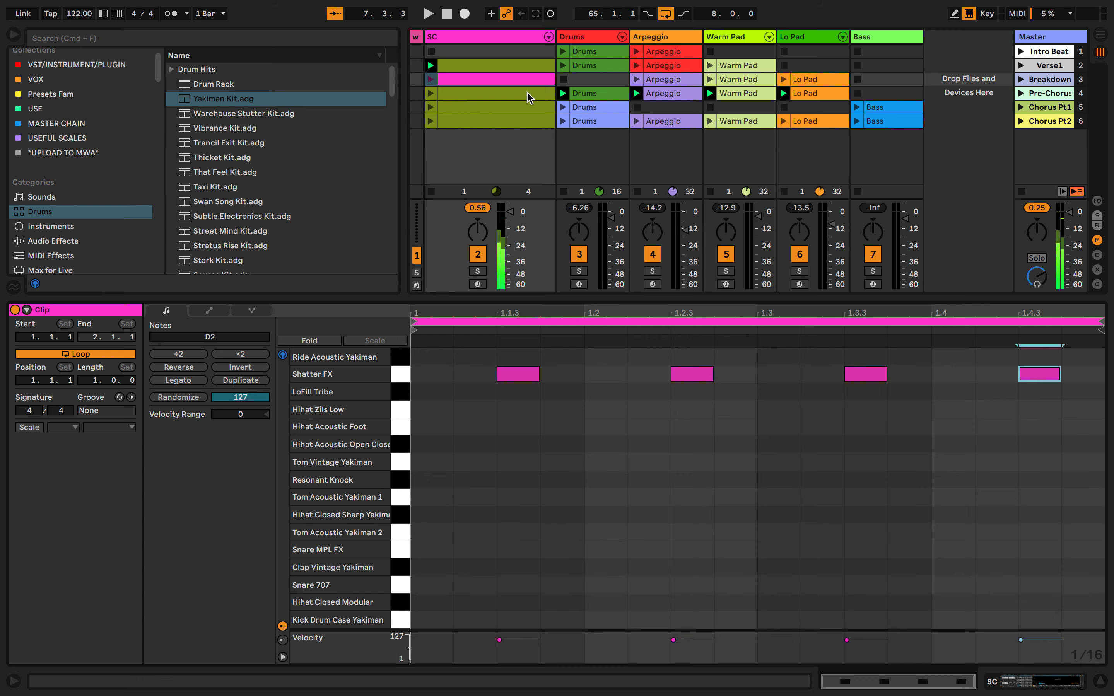
left_click(430, 80)
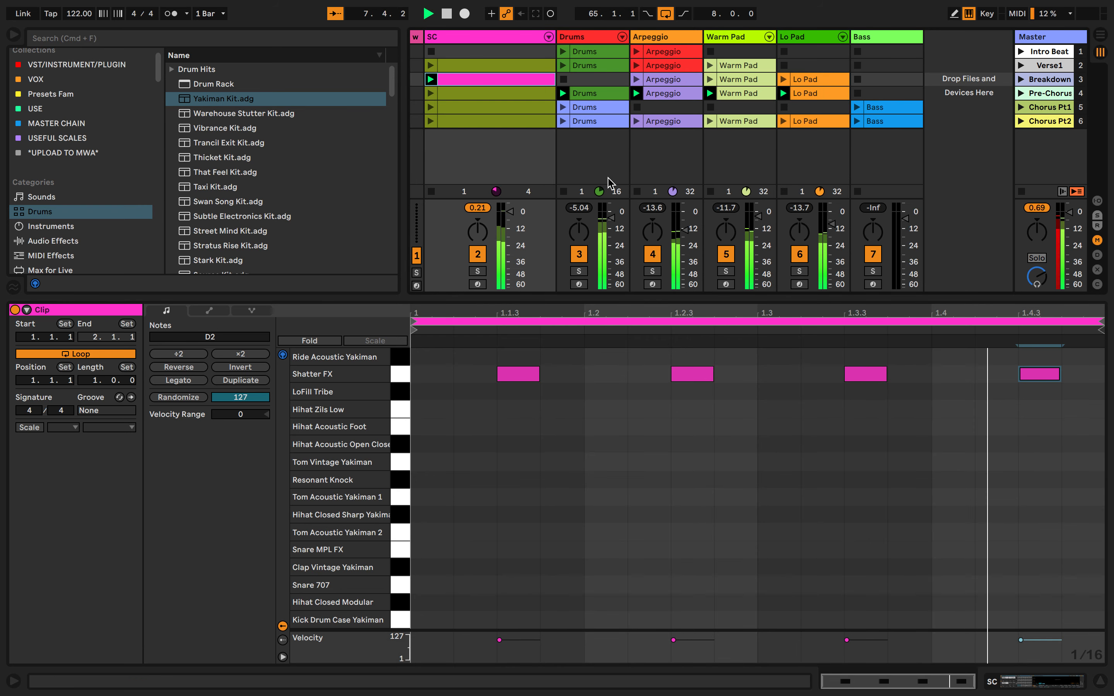
key("space")
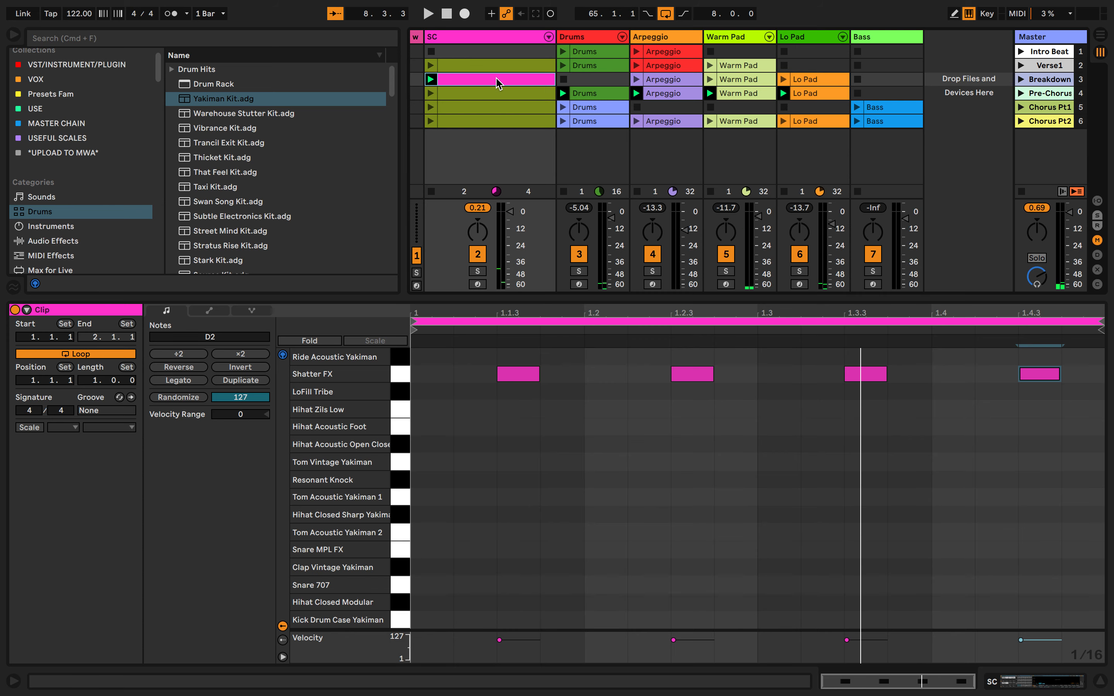
Compare the note patterns of the SC track's clips in the Breakdown, Verse1 and Chorus Pt2 scenes
left_click(411, 82)
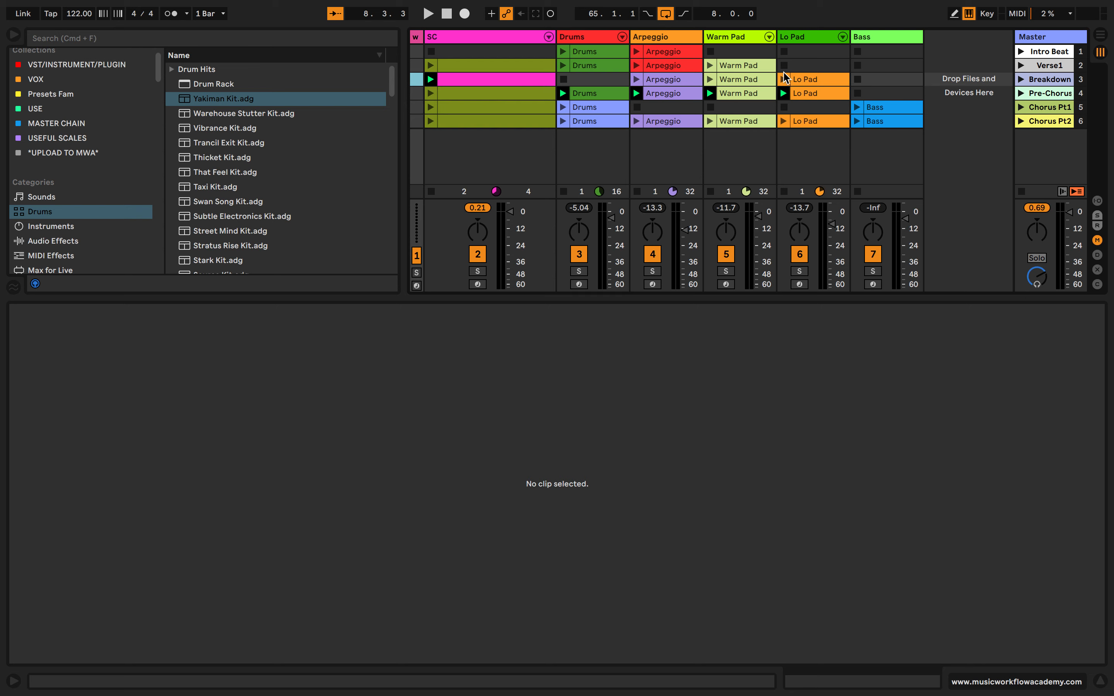
left_click(470, 80)
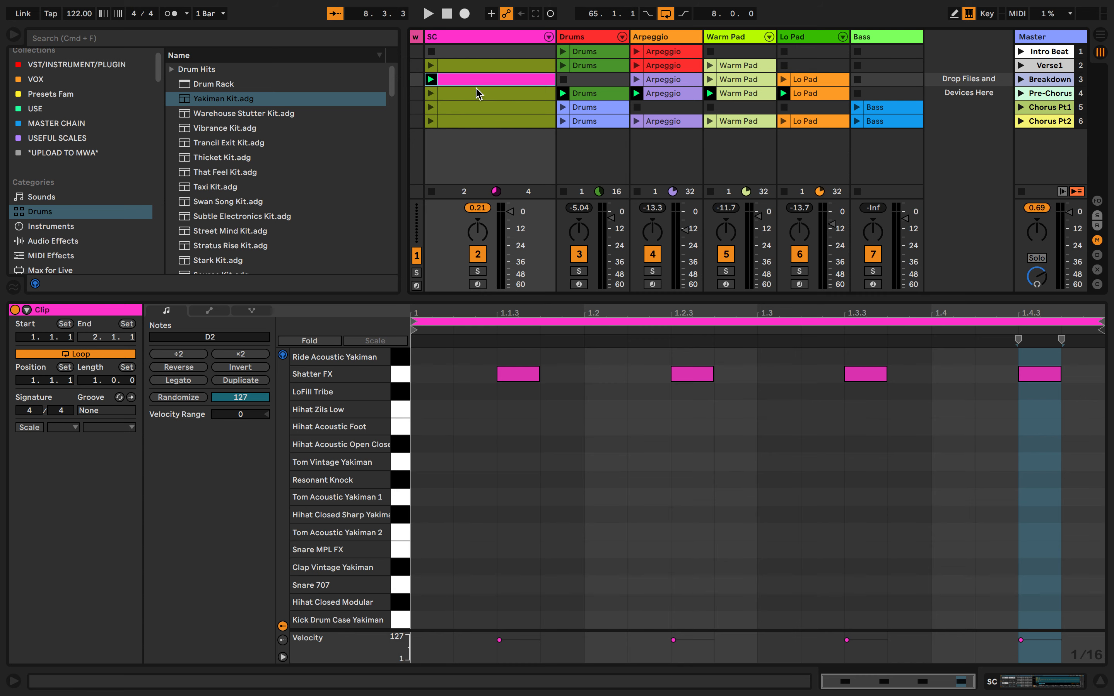
left_click(434, 40)
left_click(468, 69)
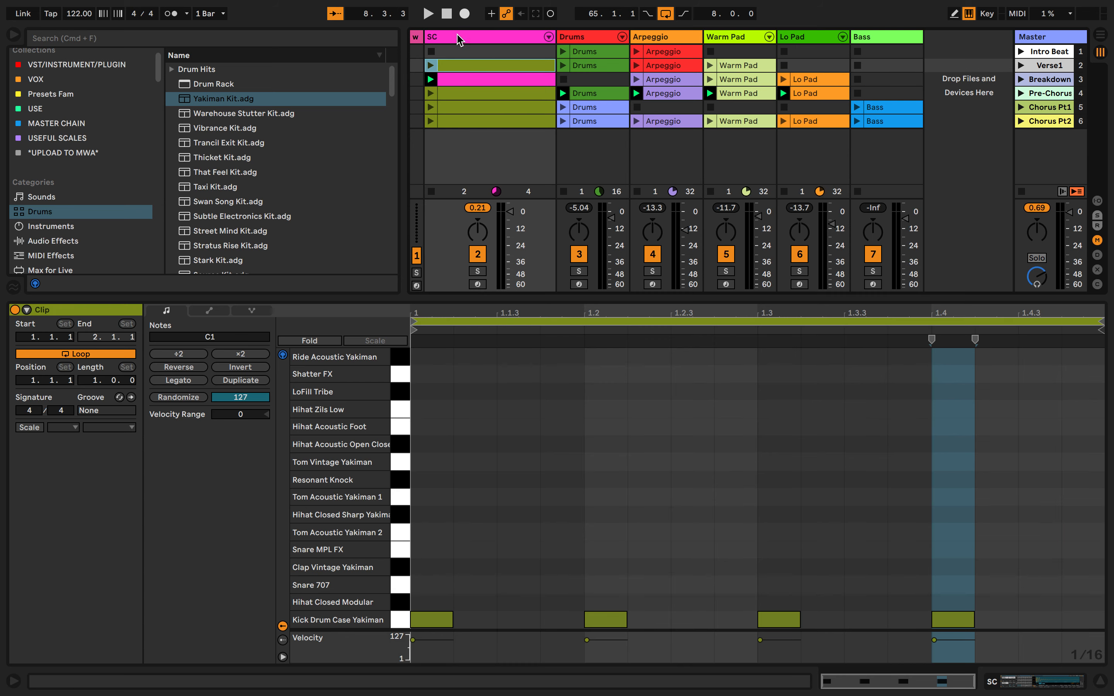
left_click(478, 121)
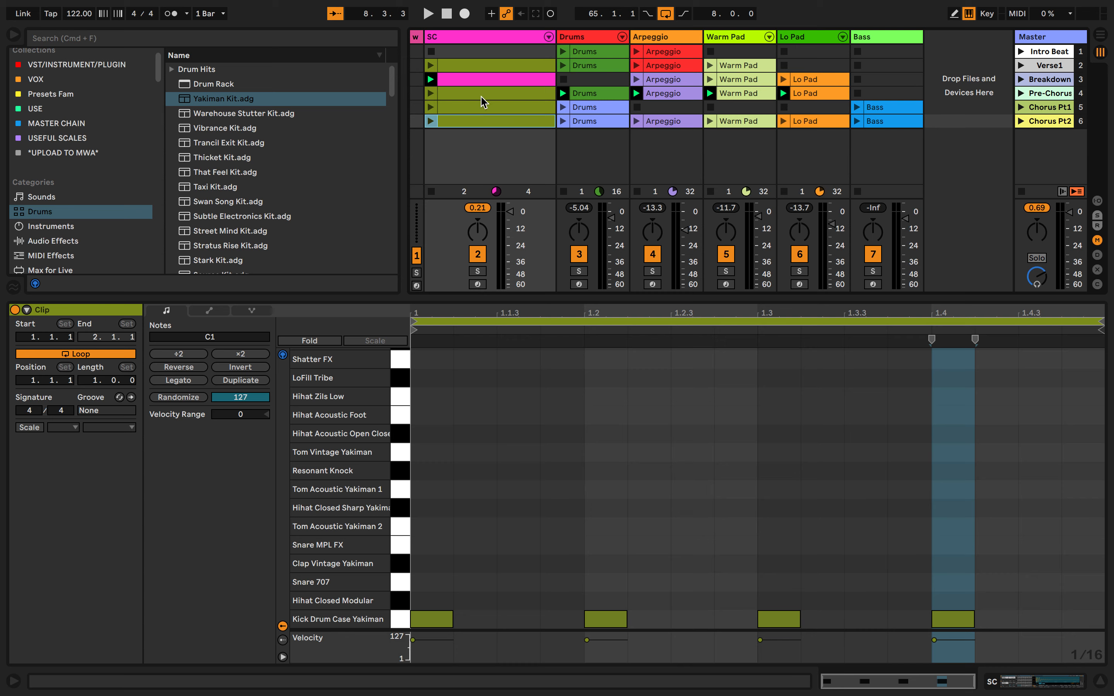
left_click(481, 68)
left_click(493, 37)
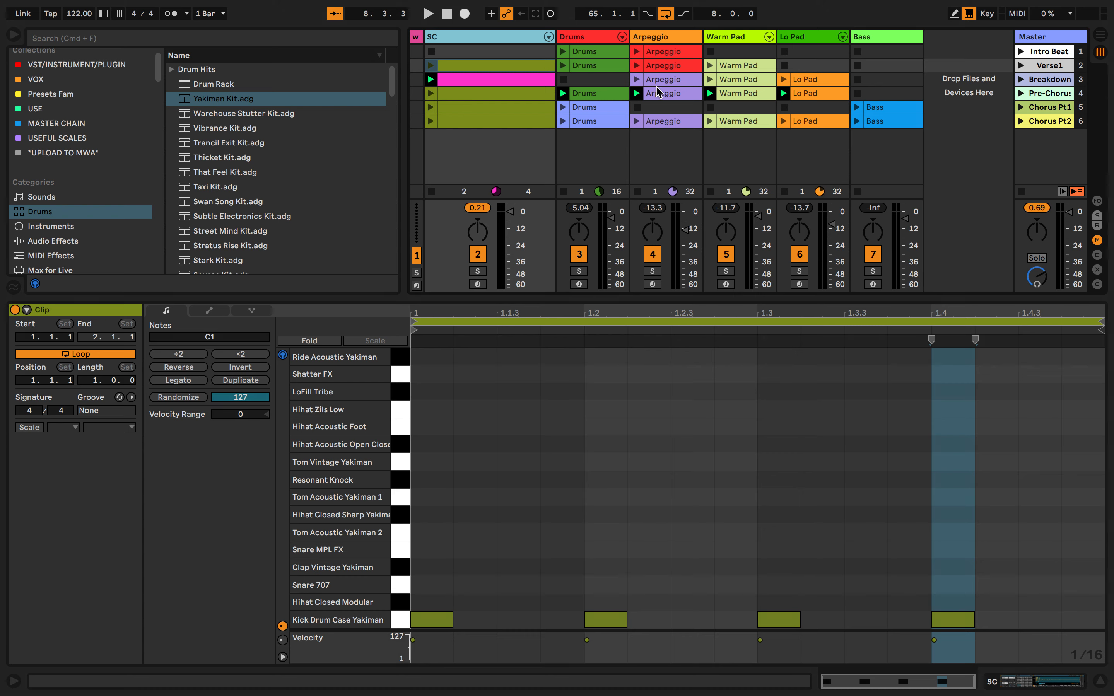
Delete the SC track's pink clip in the Breakdown scene
left_click(533, 82)
key("Delete")
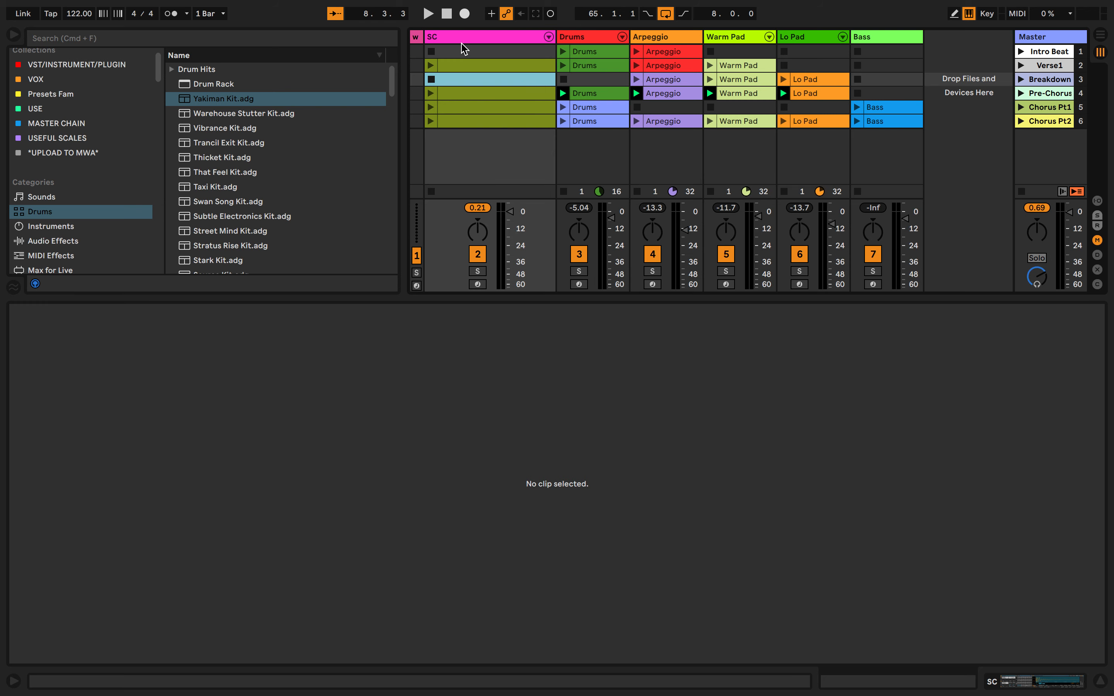
Switch back and forth between the Arrangement and Session views, finishing in Session View
mouse_move(420, 38)
left_mouse_down()
mouse_move(520, 38)
mouse_move(420, 40)
left_mouse_up()
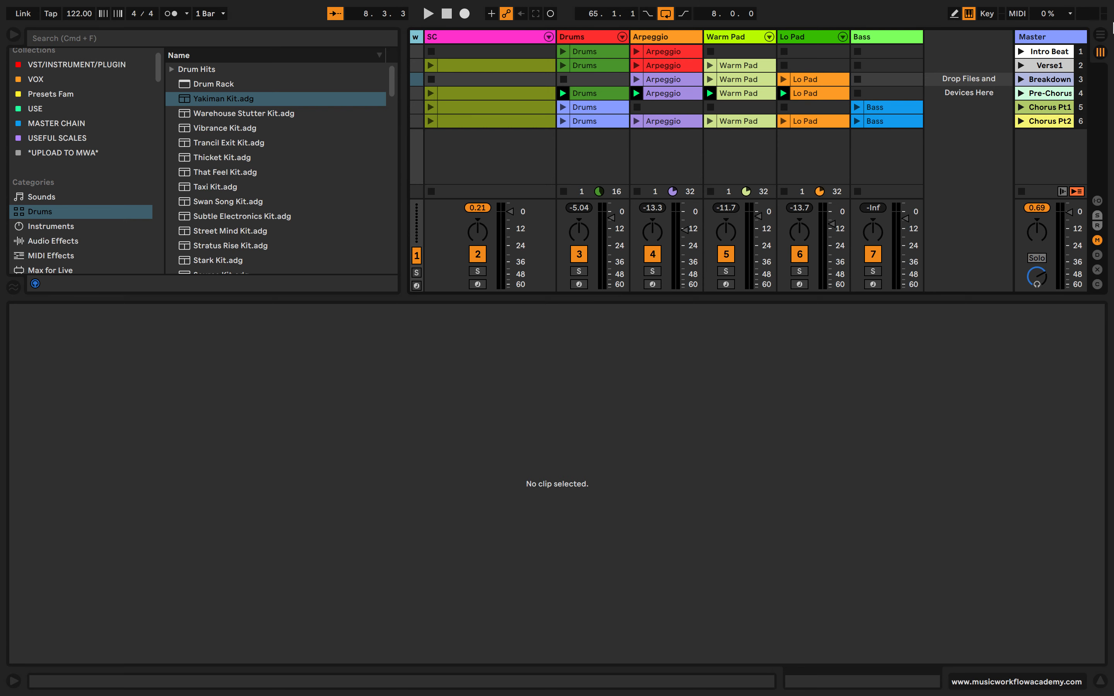
left_click(1101, 34)
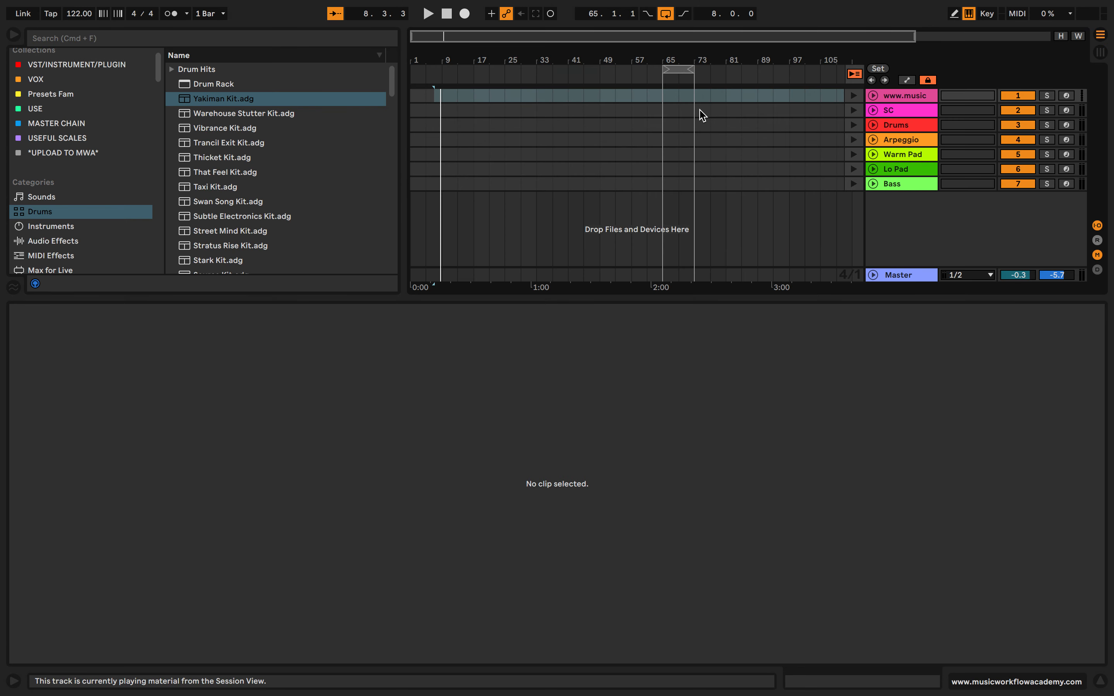
key("Tab")
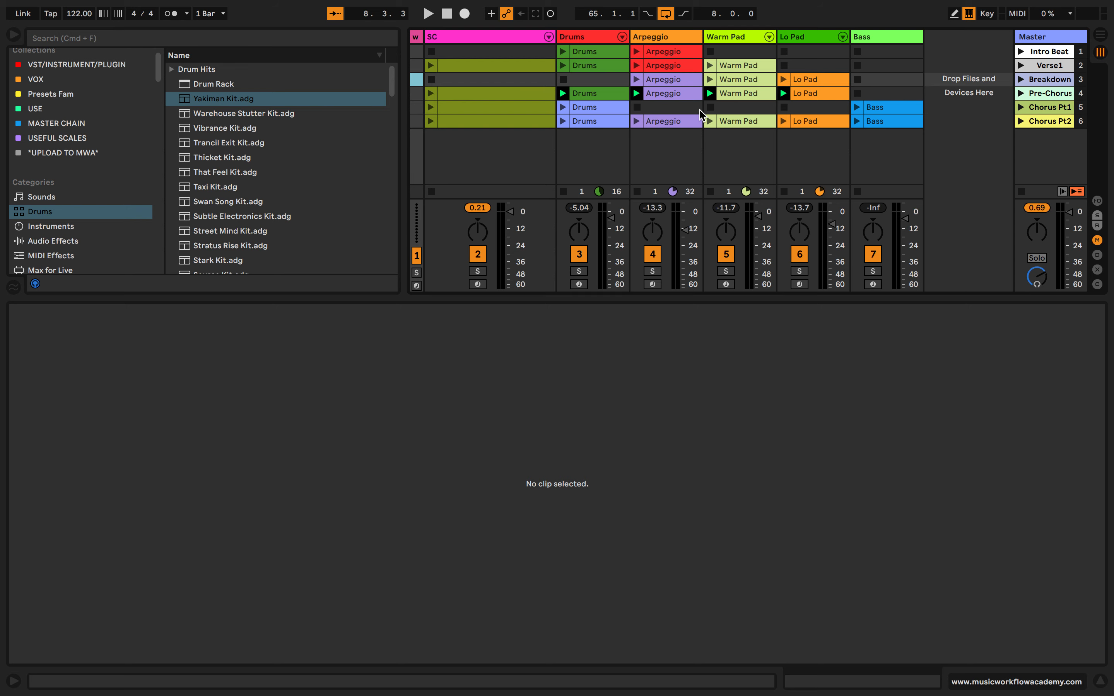
key("Tab")
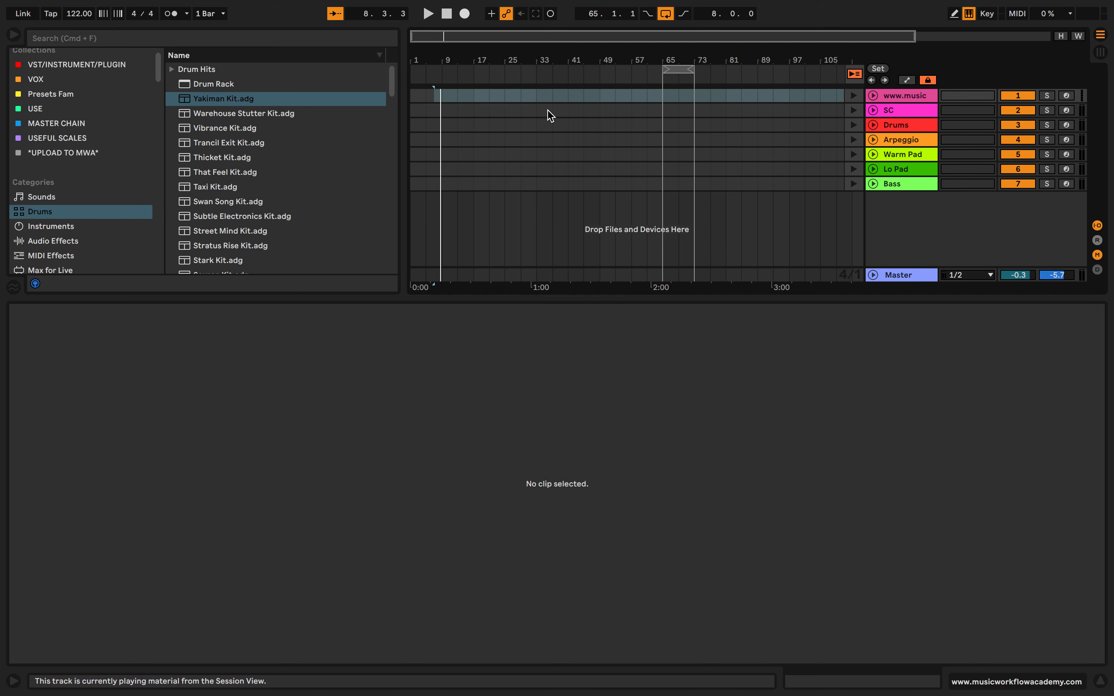
key("Tab")
key("Tab")
key("Tab")
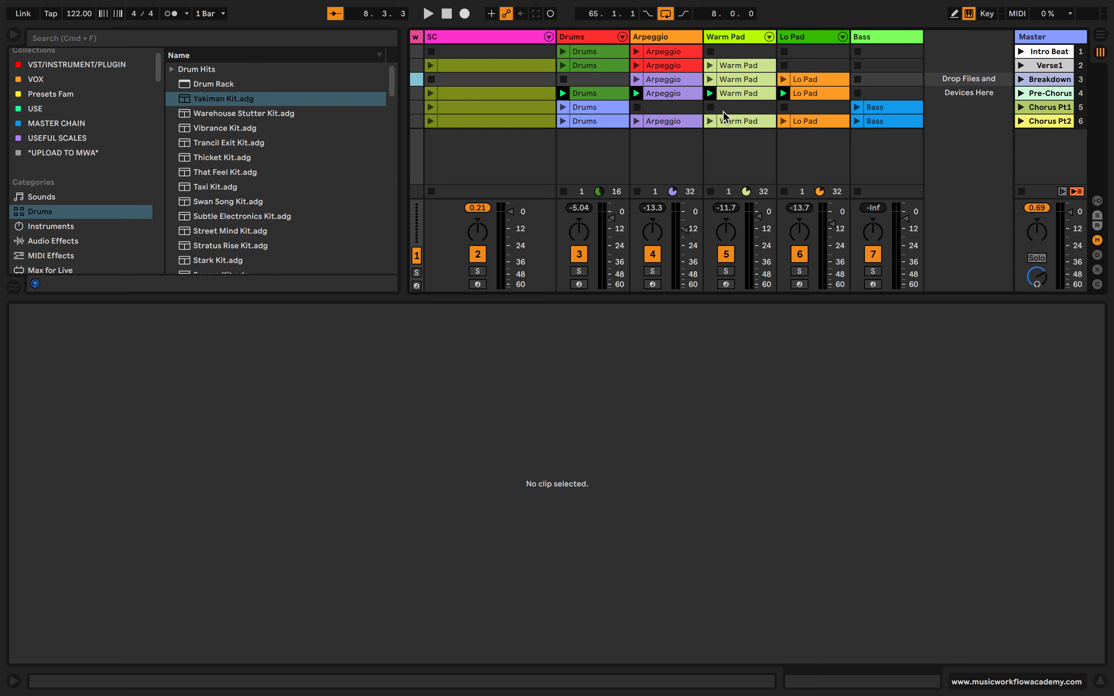
Examine the MIDI patterns of the Drums clips across the Intro Beat, Verse1, Pre-Chorus and Chorus Pt2 scenes
left_click(603, 67)
left_click(604, 53)
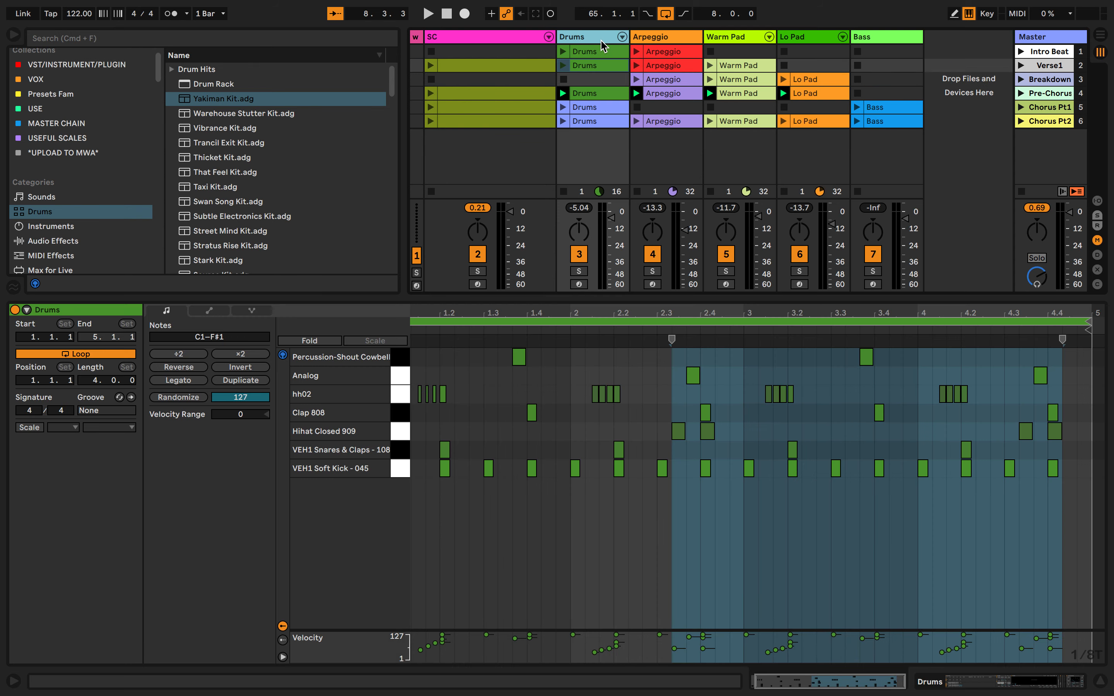
left_click(601, 86)
left_click(600, 95)
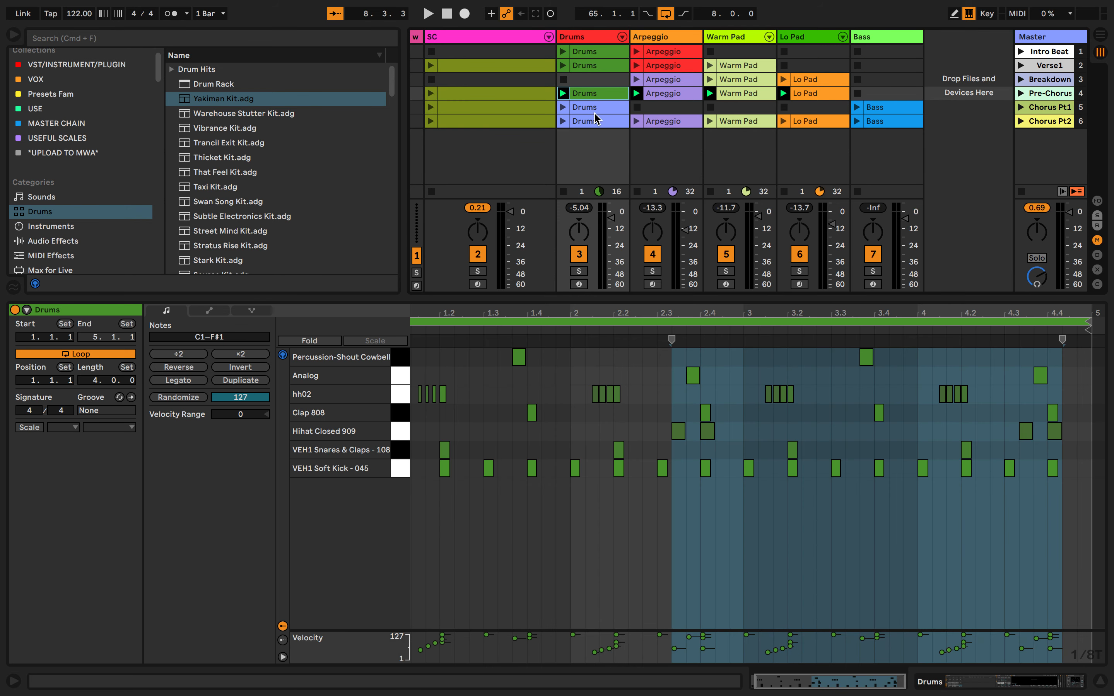
left_click(595, 121)
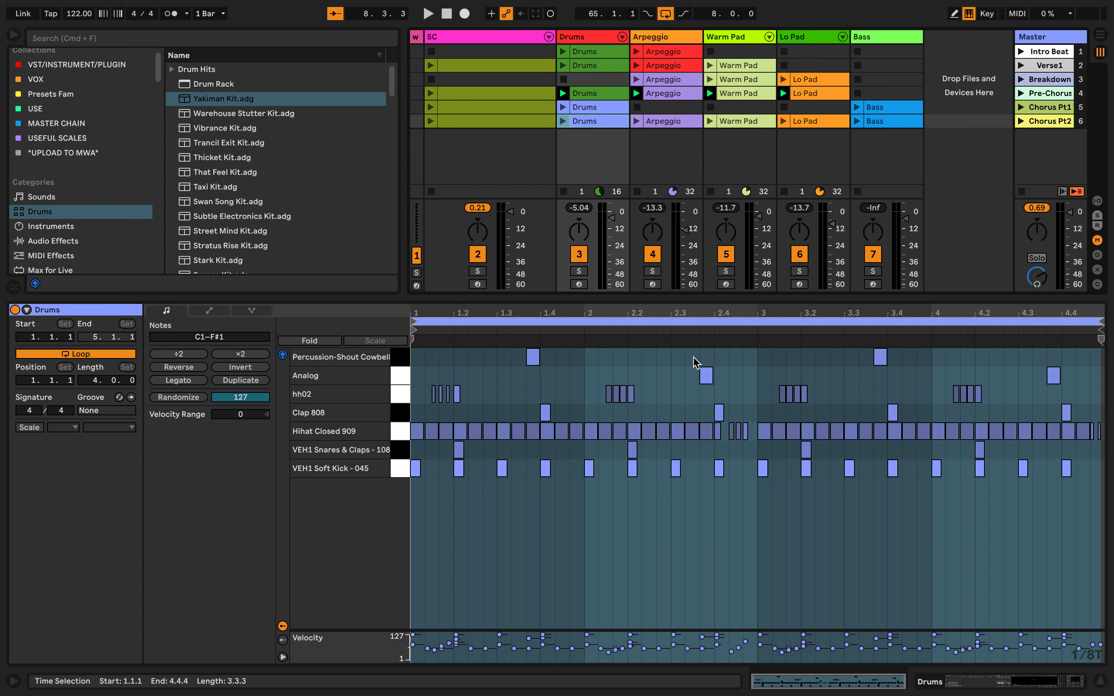
Audition the cowbell, hh02, Clap 808, Hihat Closed 909 and snare sounds in the Chorus Pt2 Drums clip
left_click(400, 360)
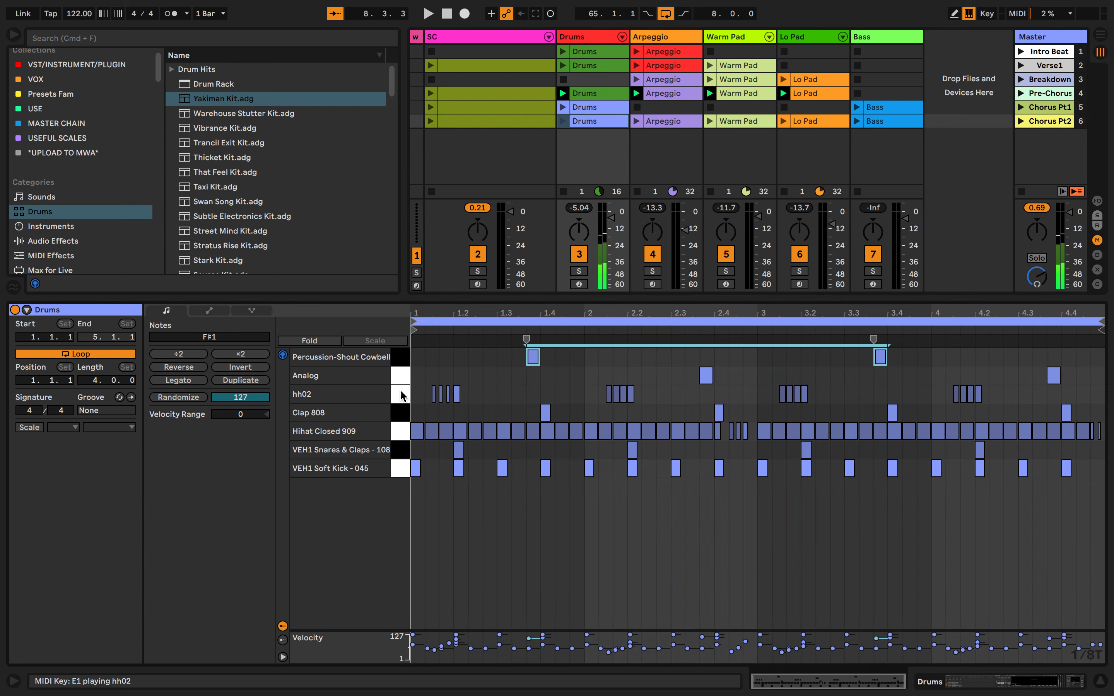
left_click(400, 394)
left_click(401, 413)
left_click(401, 432)
left_click(400, 450)
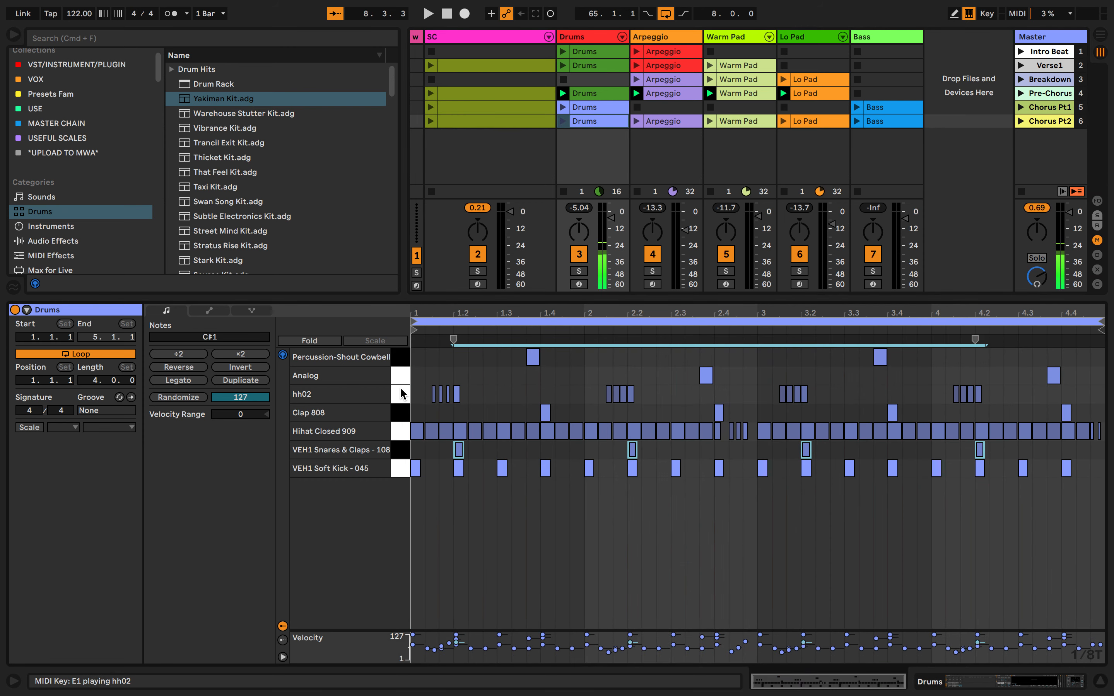
View the notes of the Pre-Chorus Arpeggio clip and the settings of the Intro Beat scene
left_click(688, 94)
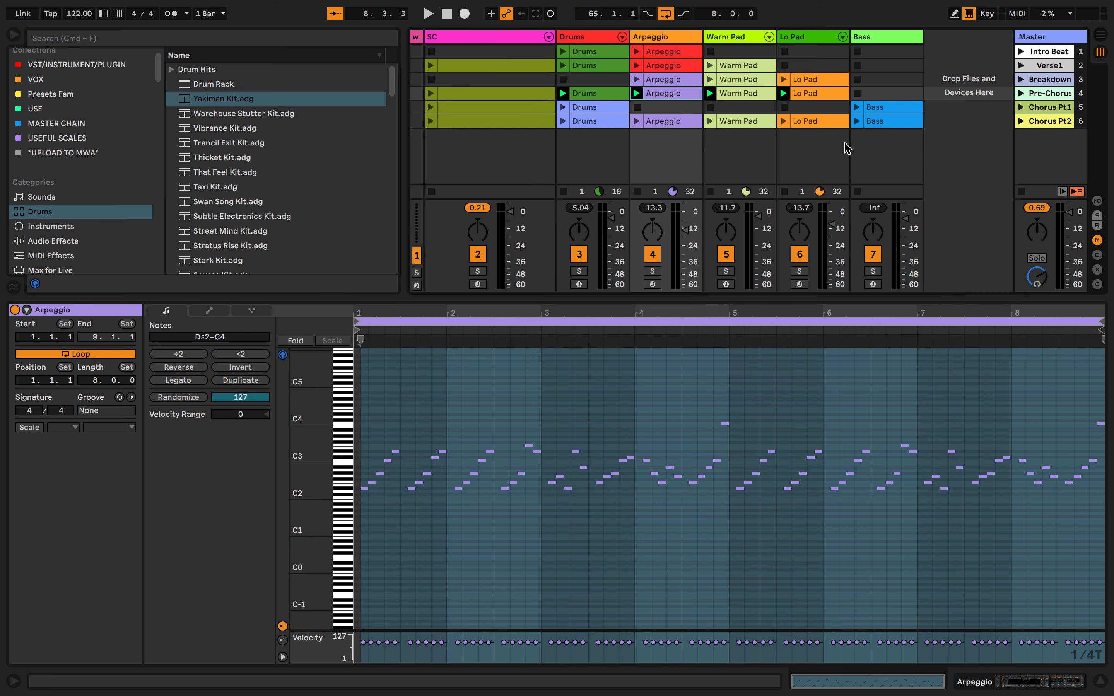
left_click(1028, 53)
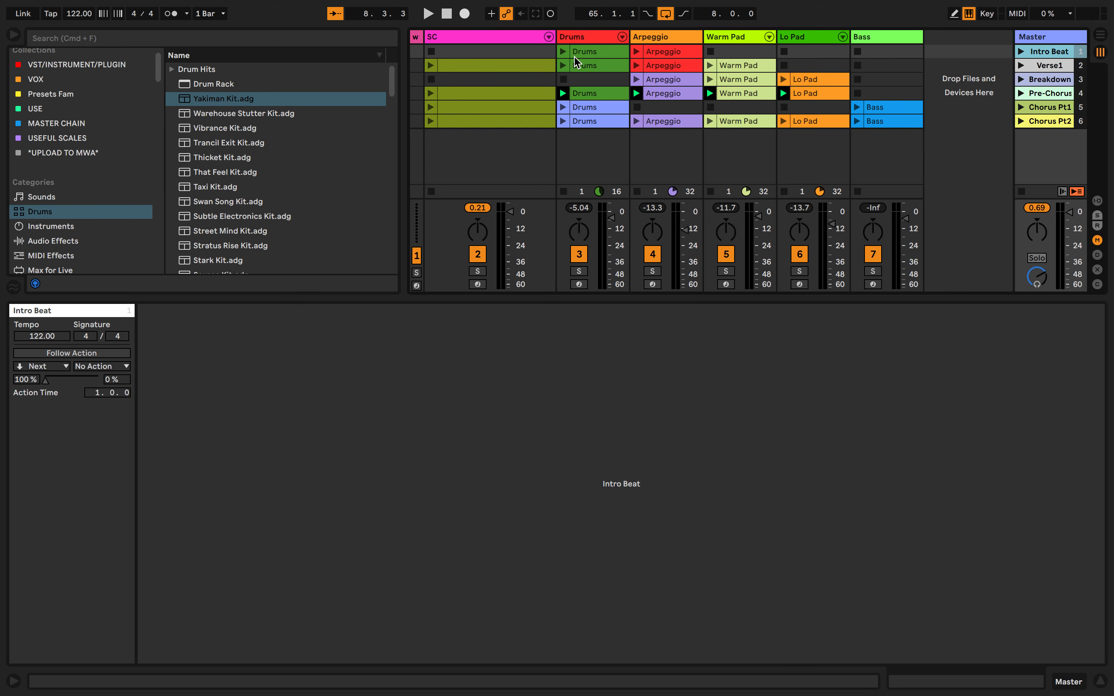
Rename the SC track's clip in the Verse1 scene as Kick Drum
right_click(529, 65)
left_click(554, 129)
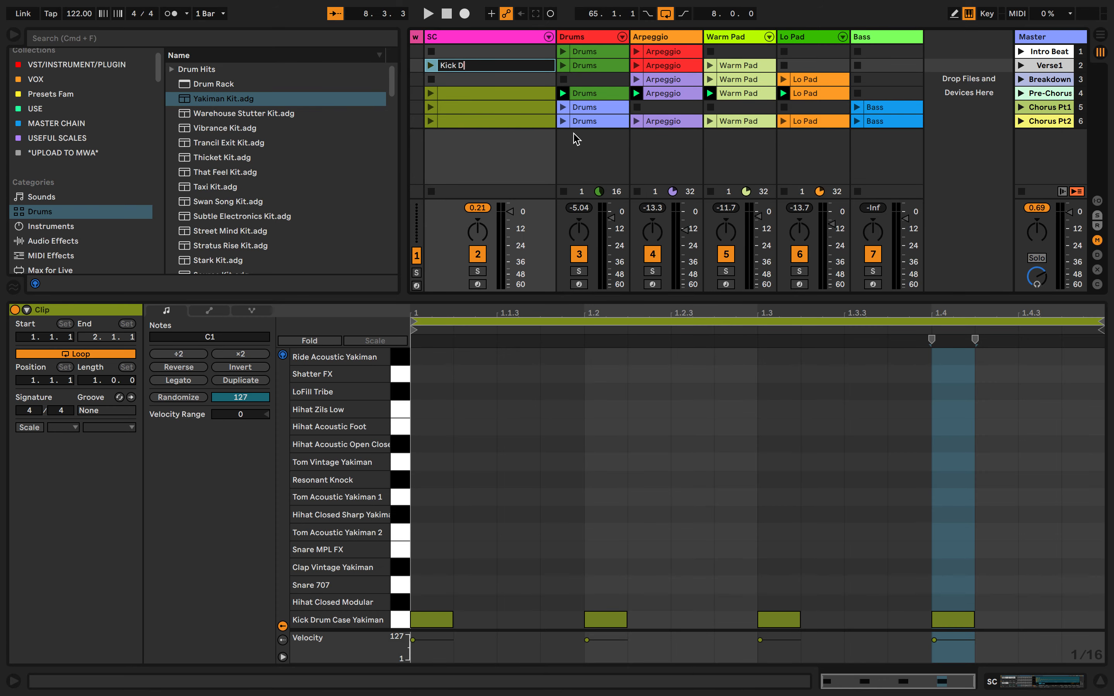
type("Kick Druk")
key("Return")
right_click(499, 65)
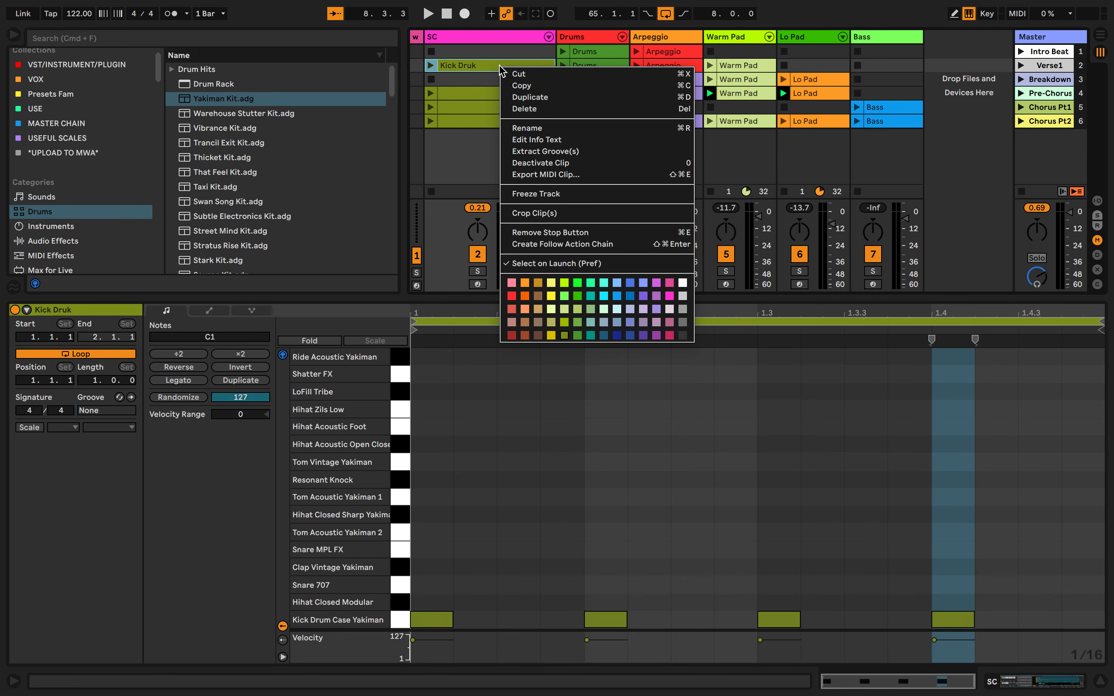
left_click(533, 131)
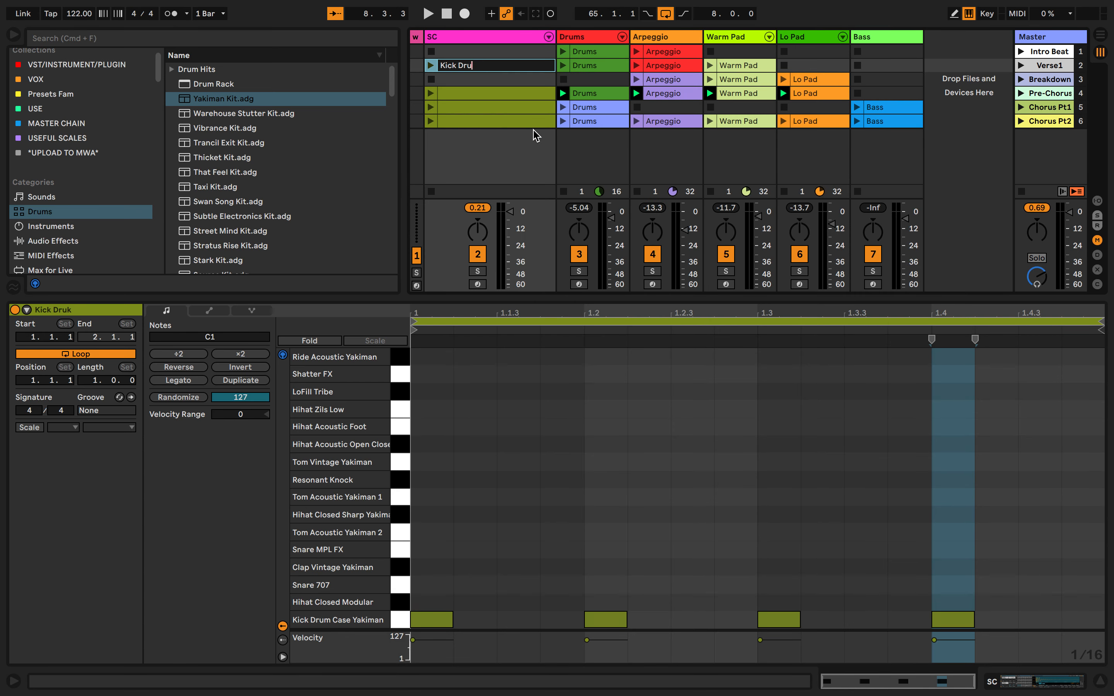
type("Kick Drum")
key("Return")
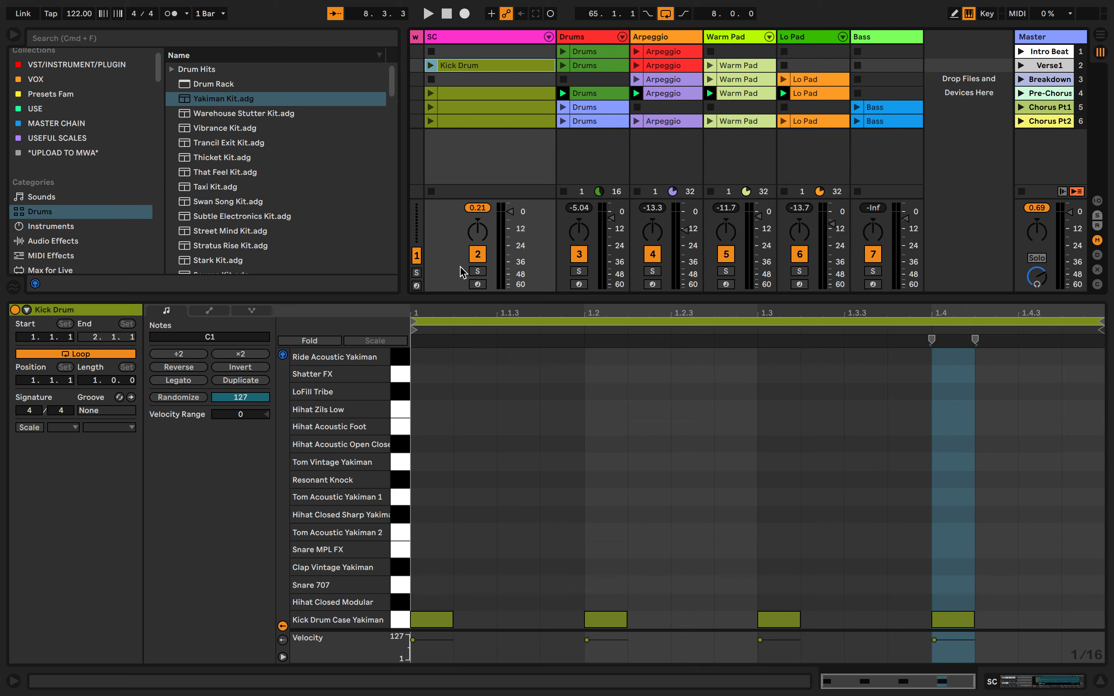
Solo the SC track while playing its Kick Drum clip, and move the solo to the Drums track
left_click(442, 37)
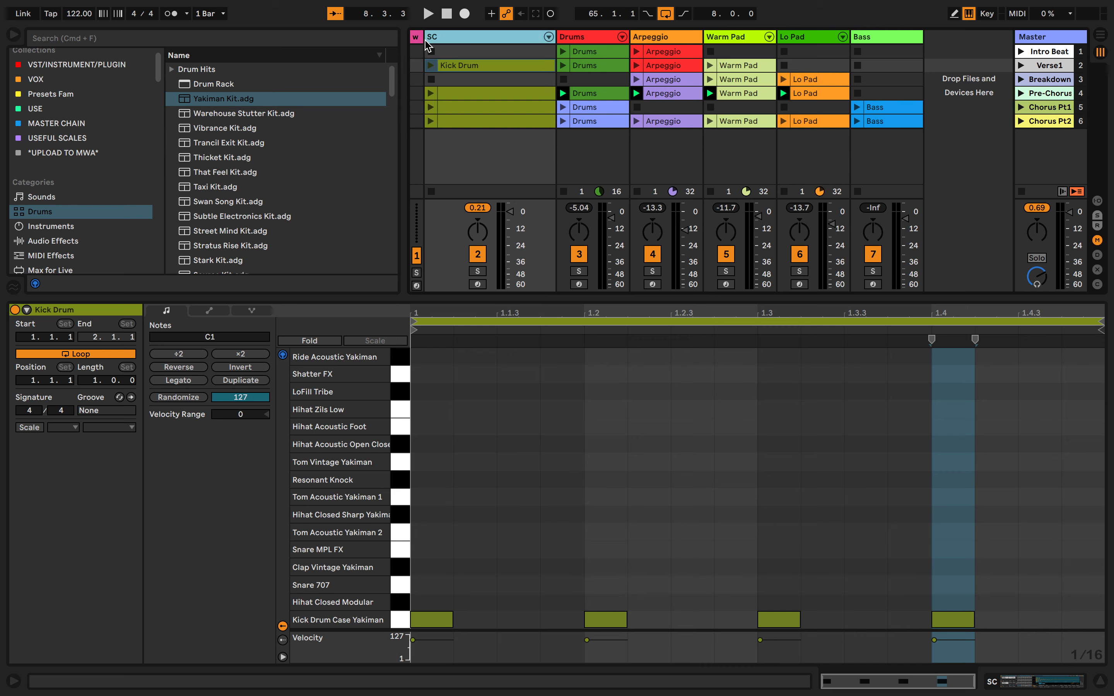
left_click(479, 273)
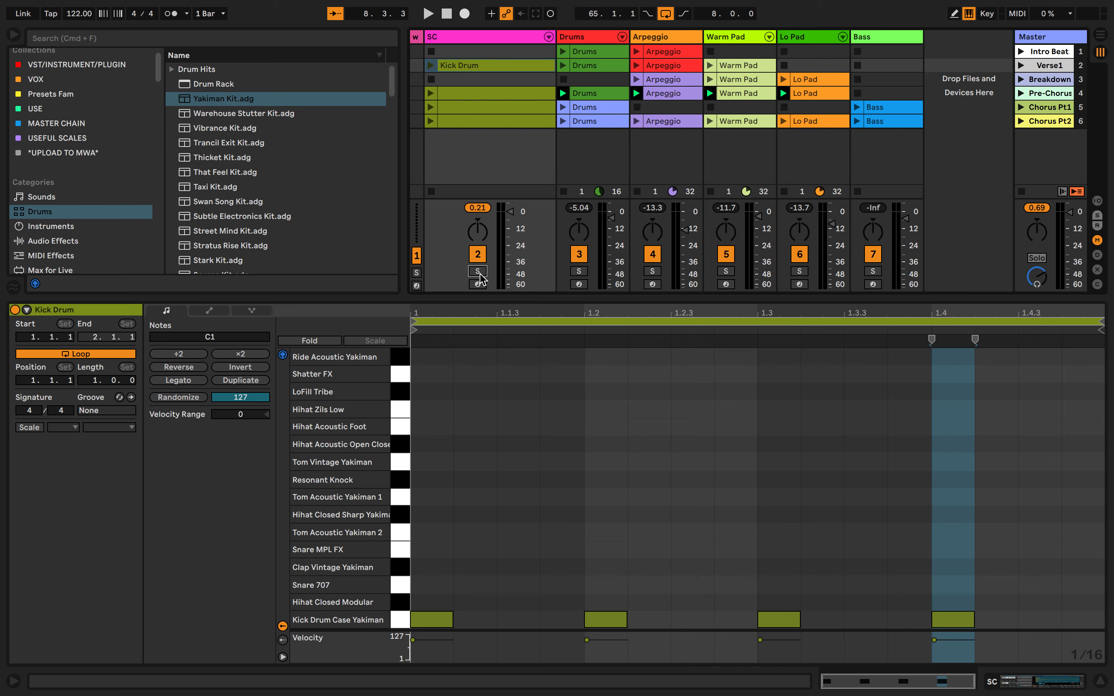
left_click(479, 272)
left_click(479, 272)
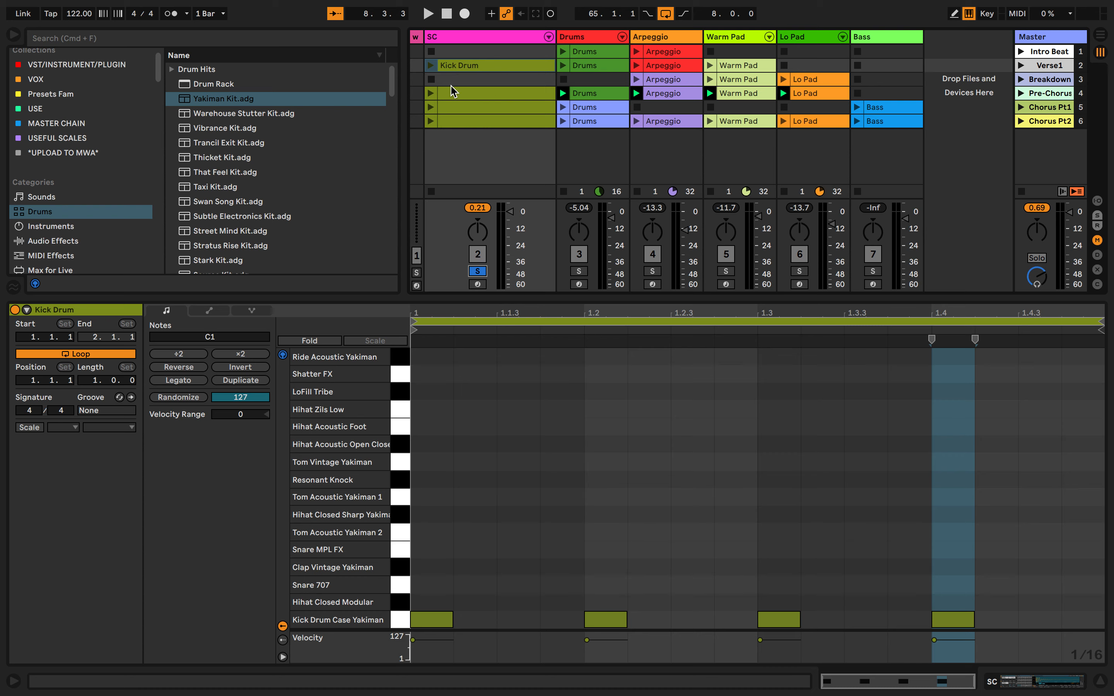
key("Return")
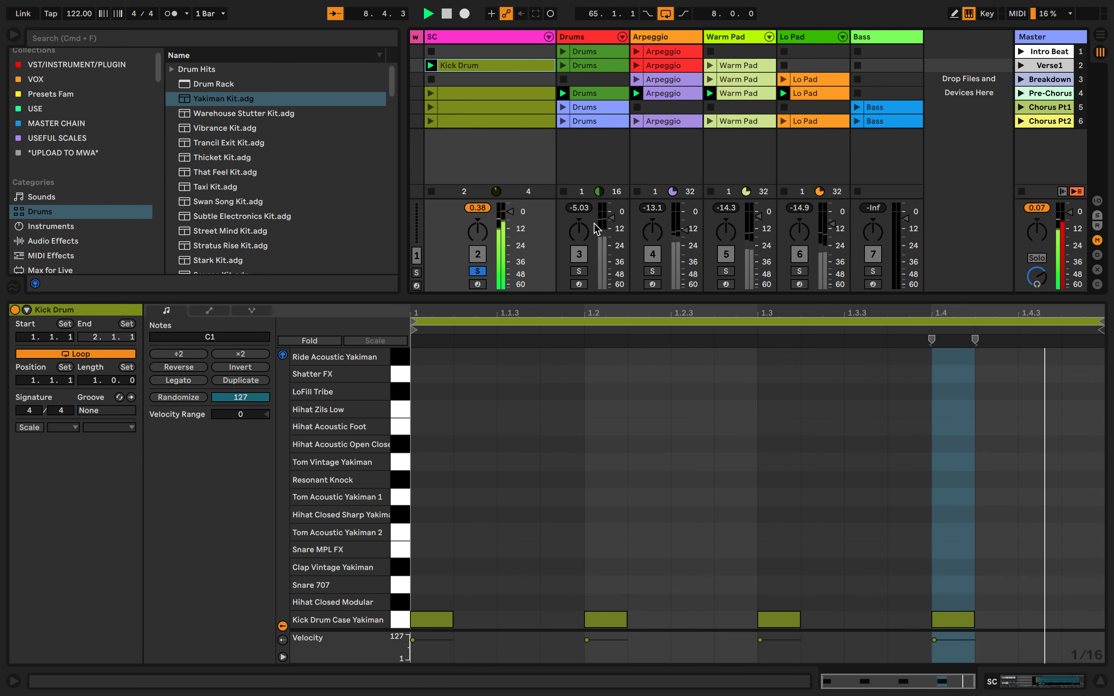
mouse_move(510, 217)
left_mouse_down()
mouse_move(510, 239)
mouse_move(509, 213)
left_mouse_up()
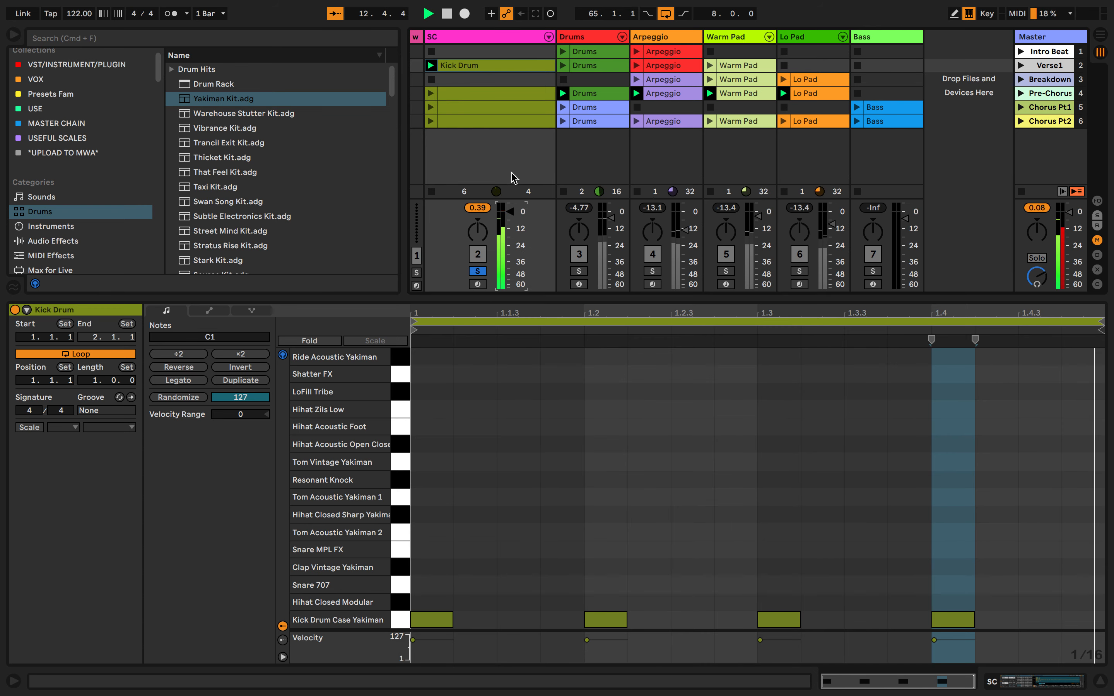
left_click(578, 271)
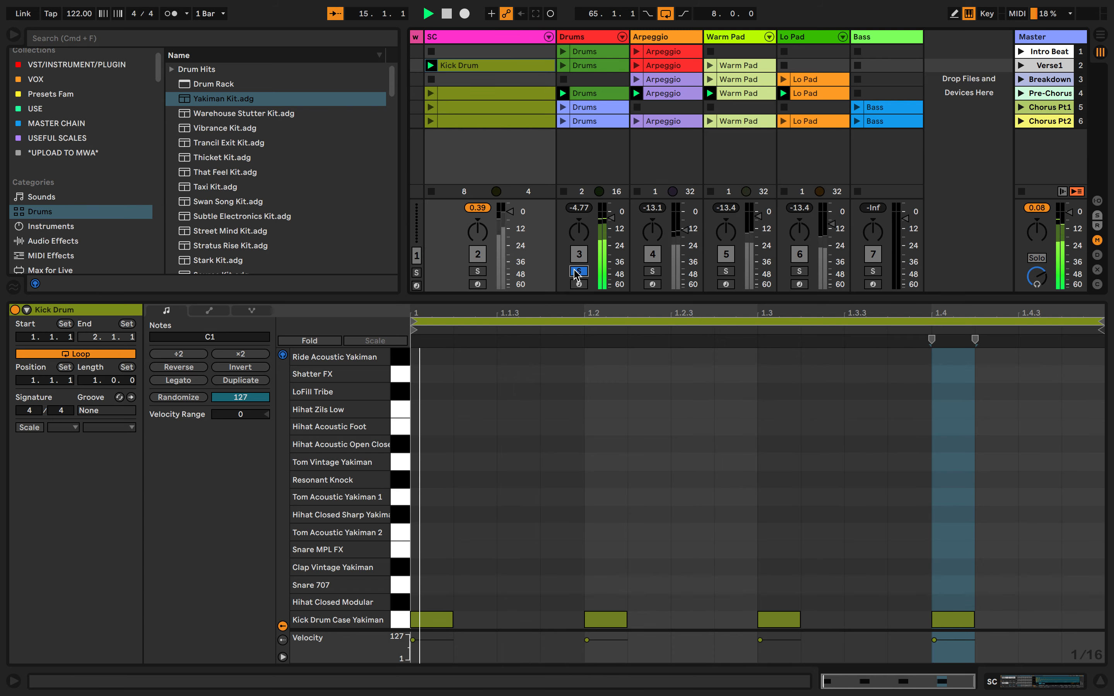
Solo the Arpeggio, Warm Pad and Lo Pad tracks in turn during playback, viewing the notes of the Drums, Warm Pad and Lo Pad Pre-Chorus clips
left_click(598, 94)
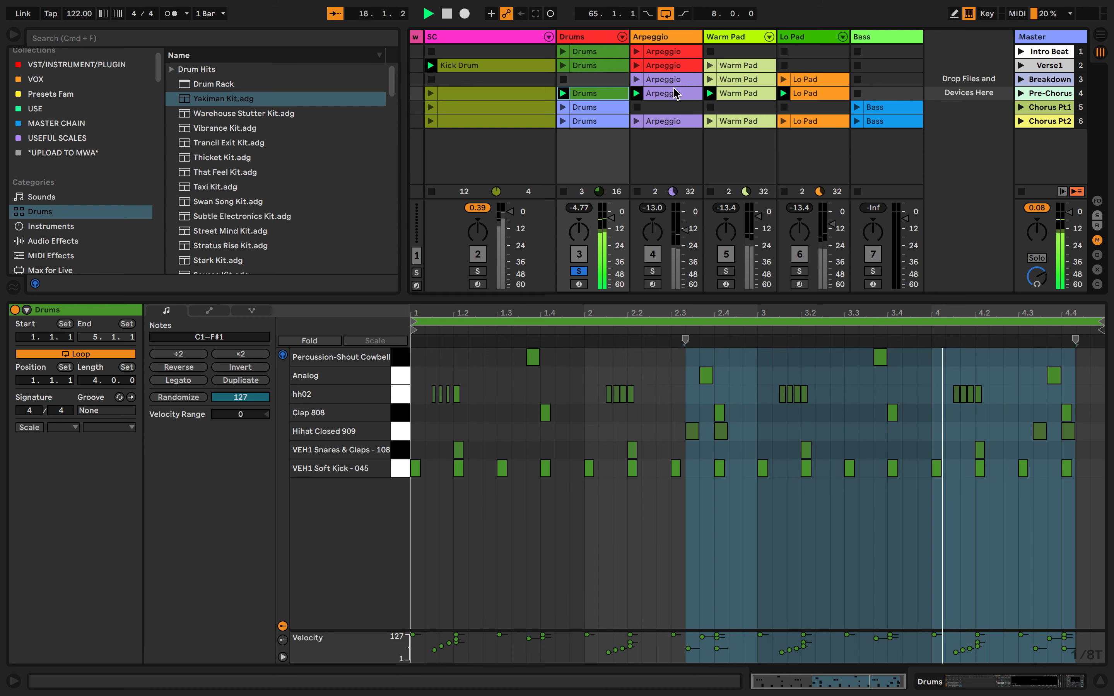
left_click(656, 272)
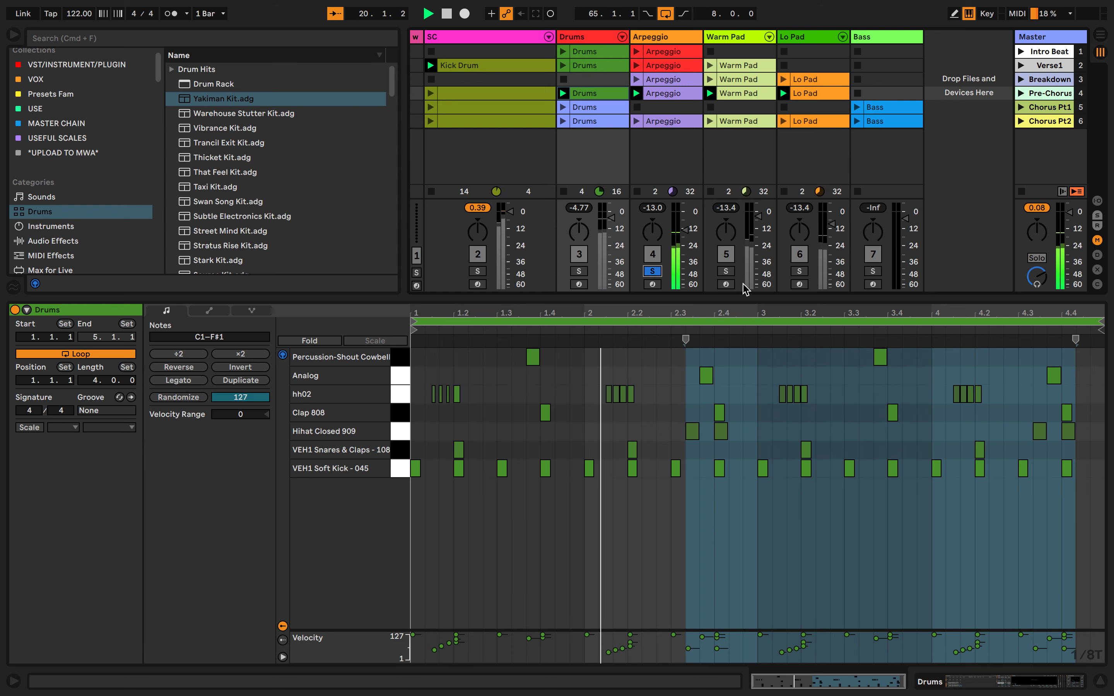
left_click(727, 271)
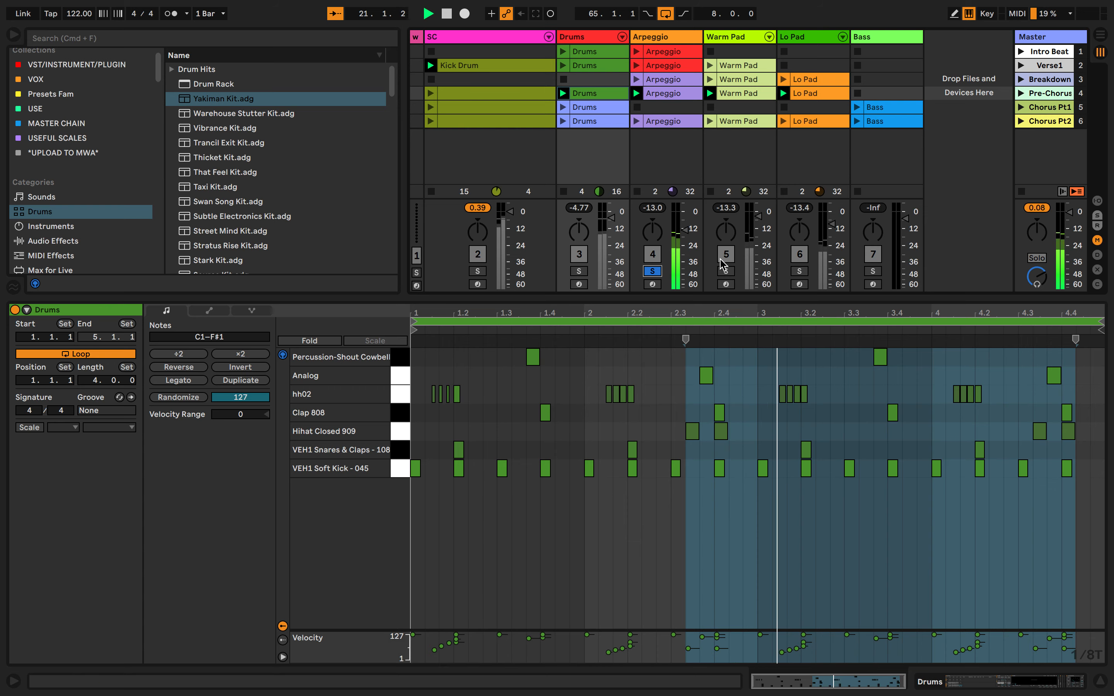
left_click(745, 93)
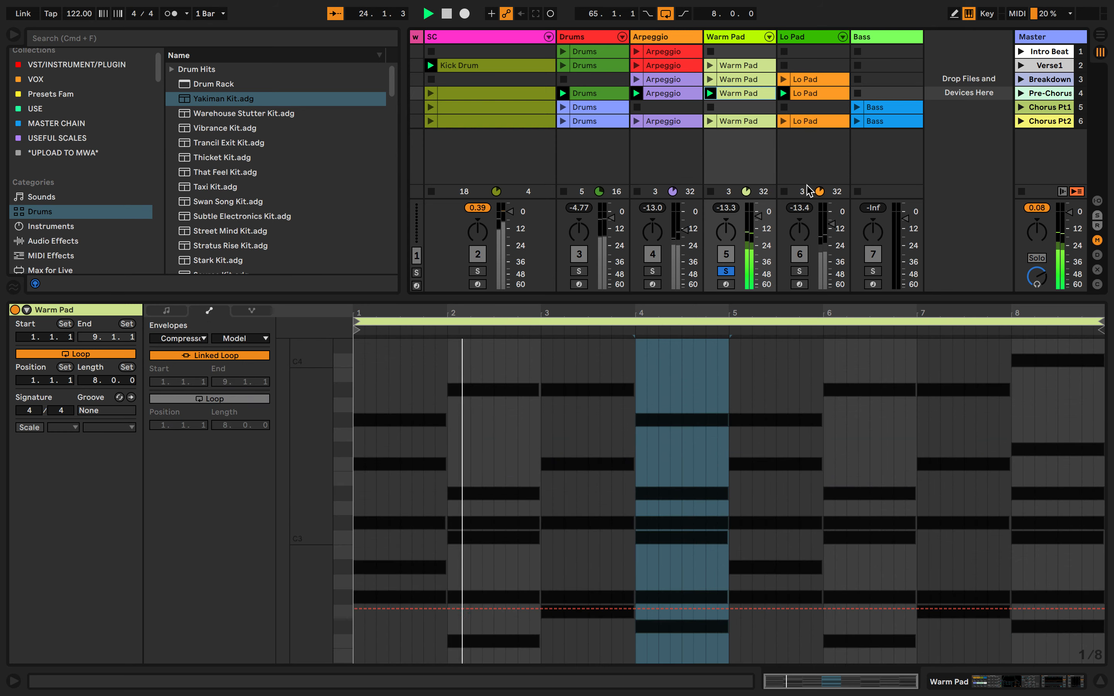
left_click(800, 271)
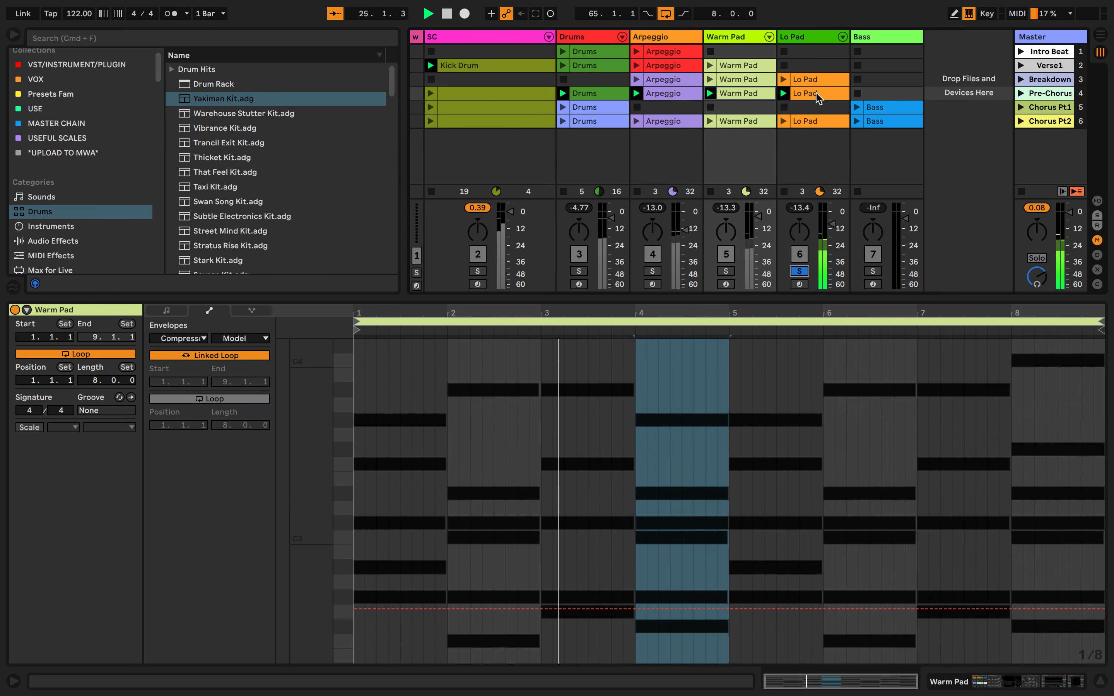
left_click(791, 261)
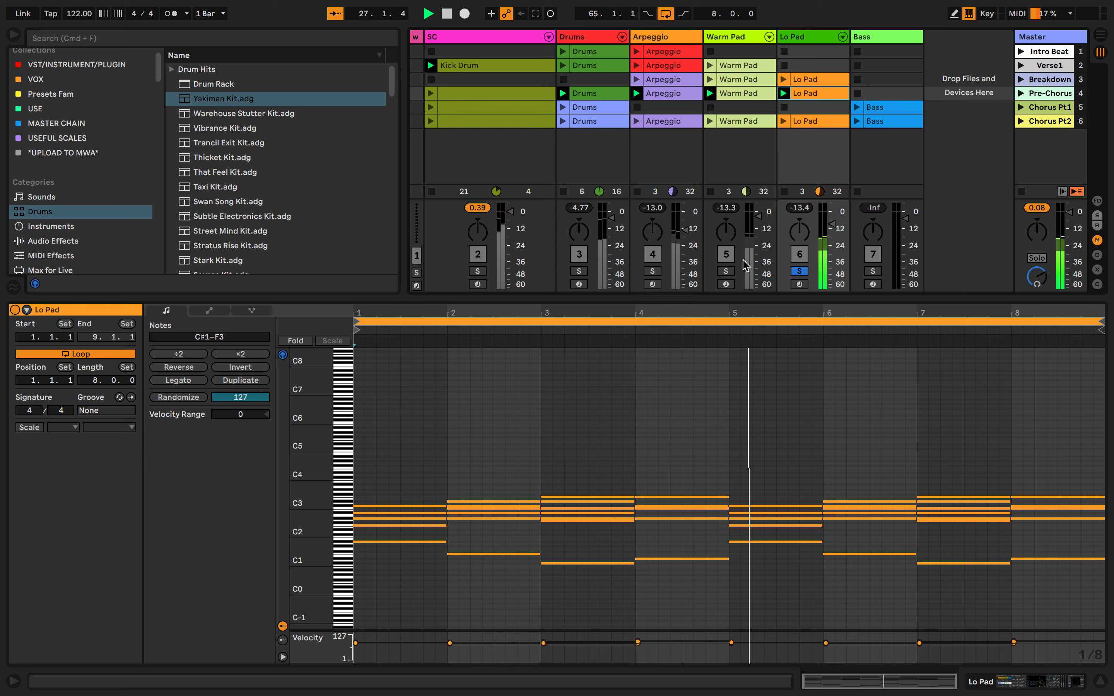
Add the Warm Pad, Arpeggio and Drums tracks to the Lo Pad solo to hear them together, toggling the SC solo on and off
left_click(725, 271)
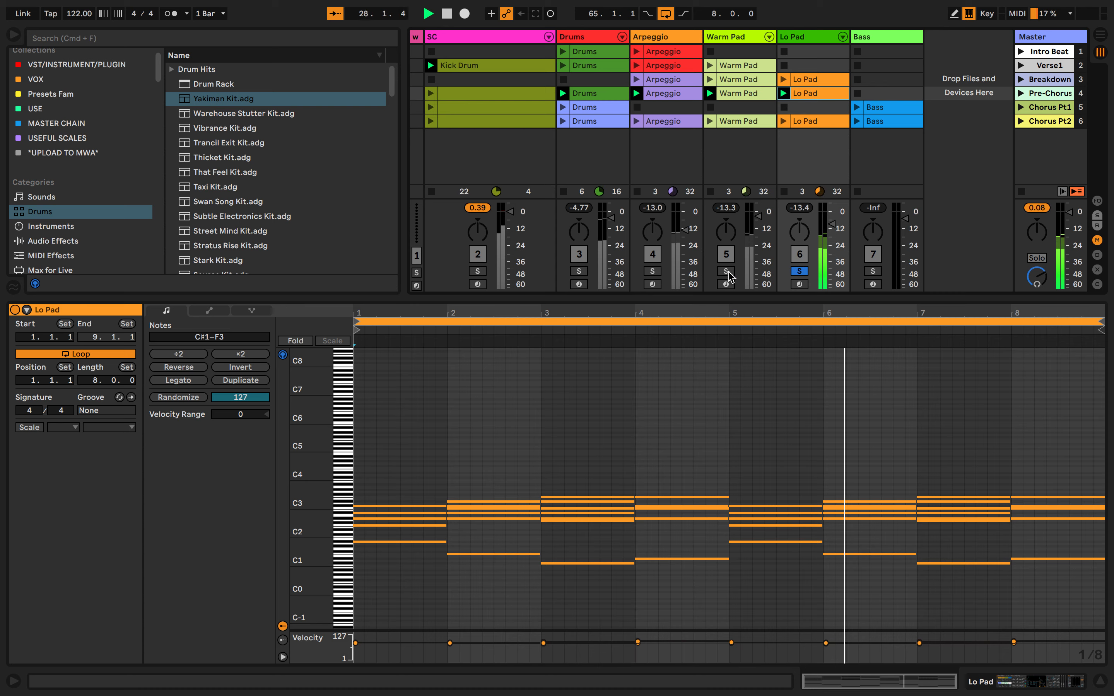
left_click(651, 271)
left_click(578, 271)
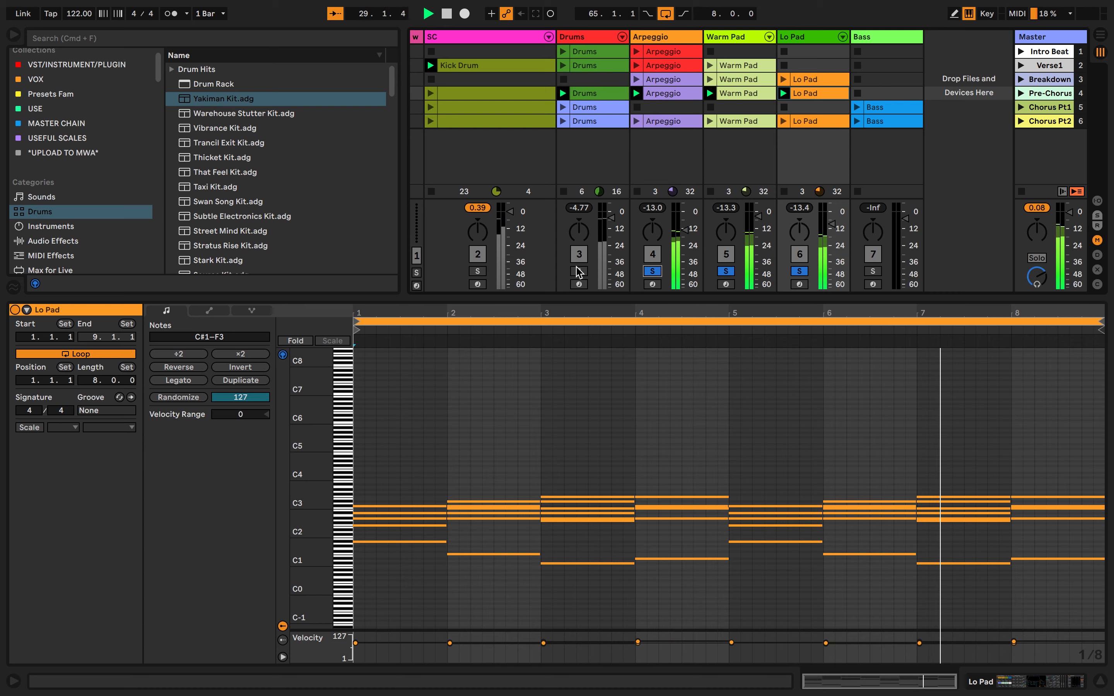
left_click(478, 271)
left_click(477, 272)
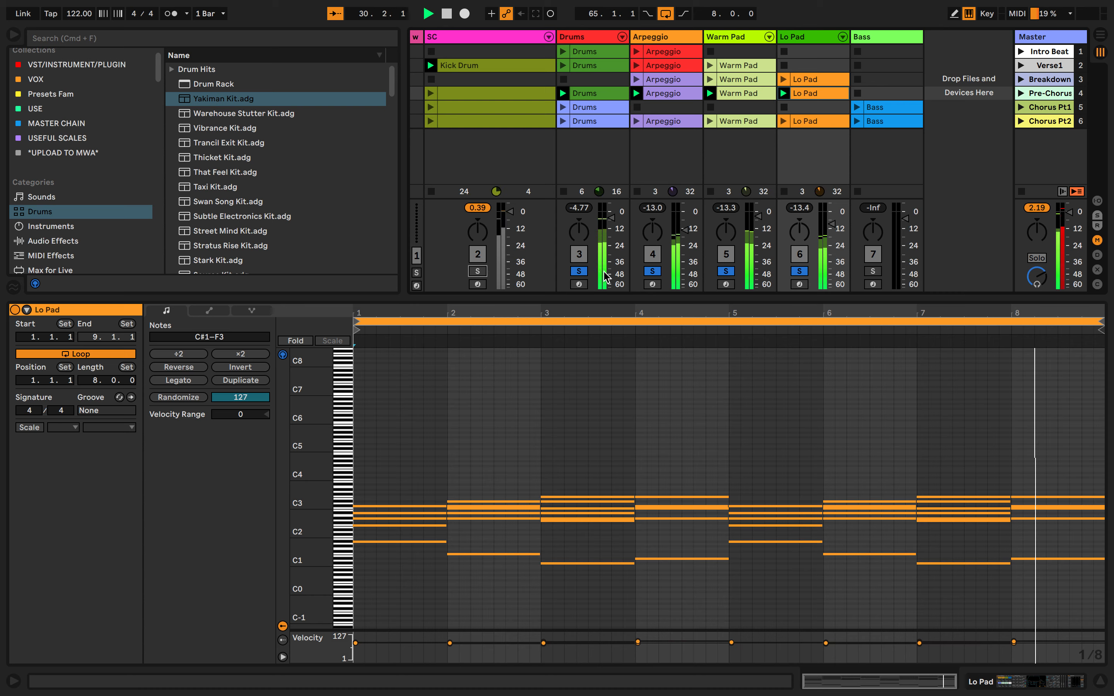
Clear the solo from the Drums, Arpeggio, Warm Pad and Lo Pad tracks
left_click(578, 271)
left_click(652, 272)
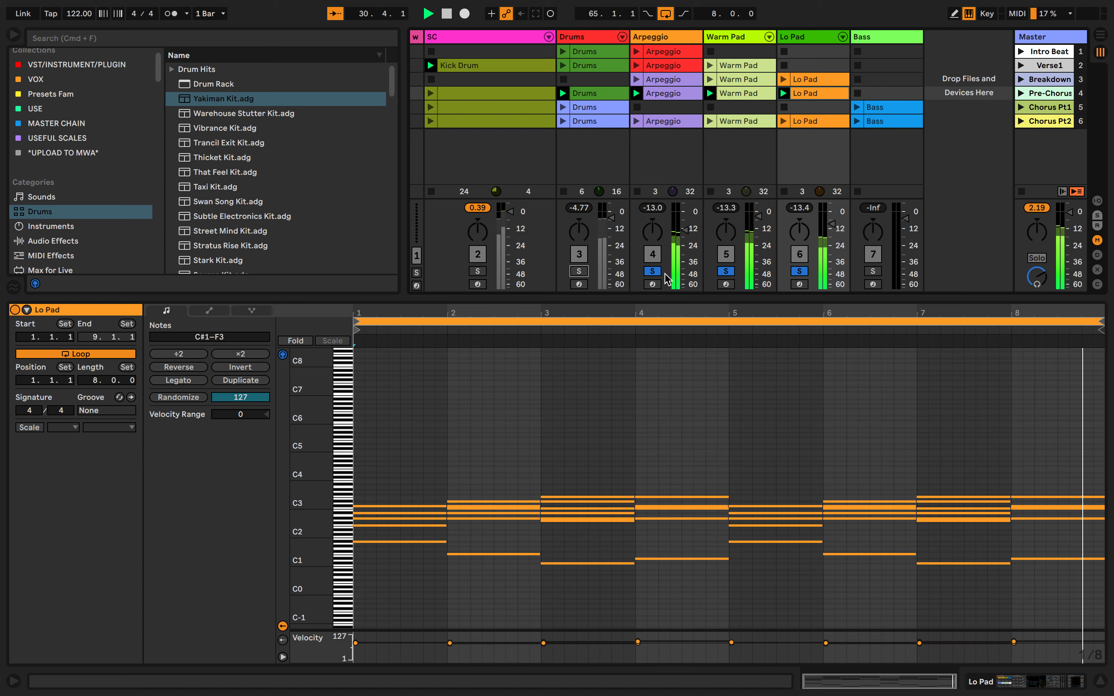
left_click(726, 271)
left_click(799, 271)
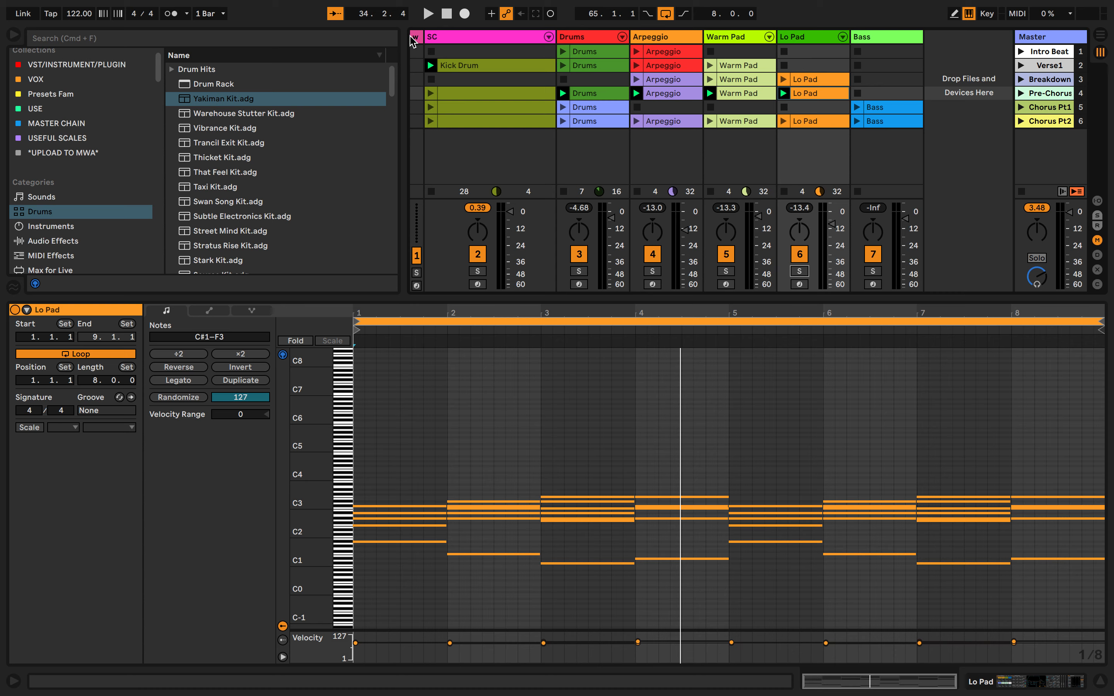
Examine the Master track, the Intro Beat scene's settings and the scene's clip slots across all tracks
left_click(1037, 38)
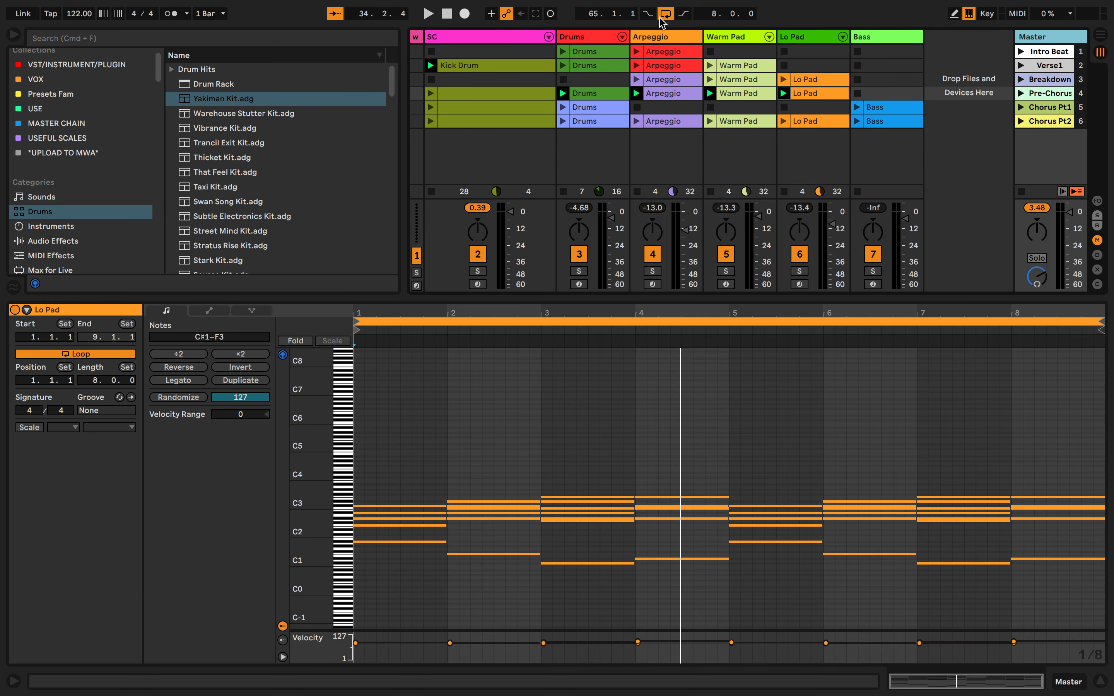
left_click(1049, 51)
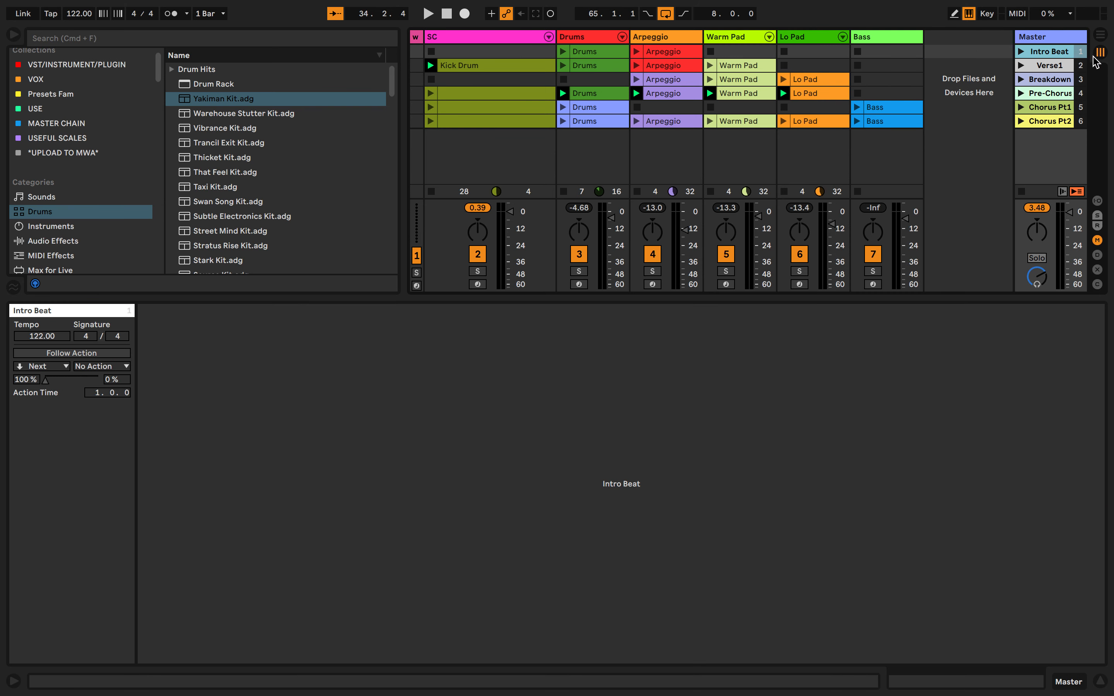
left_click(872, 54)
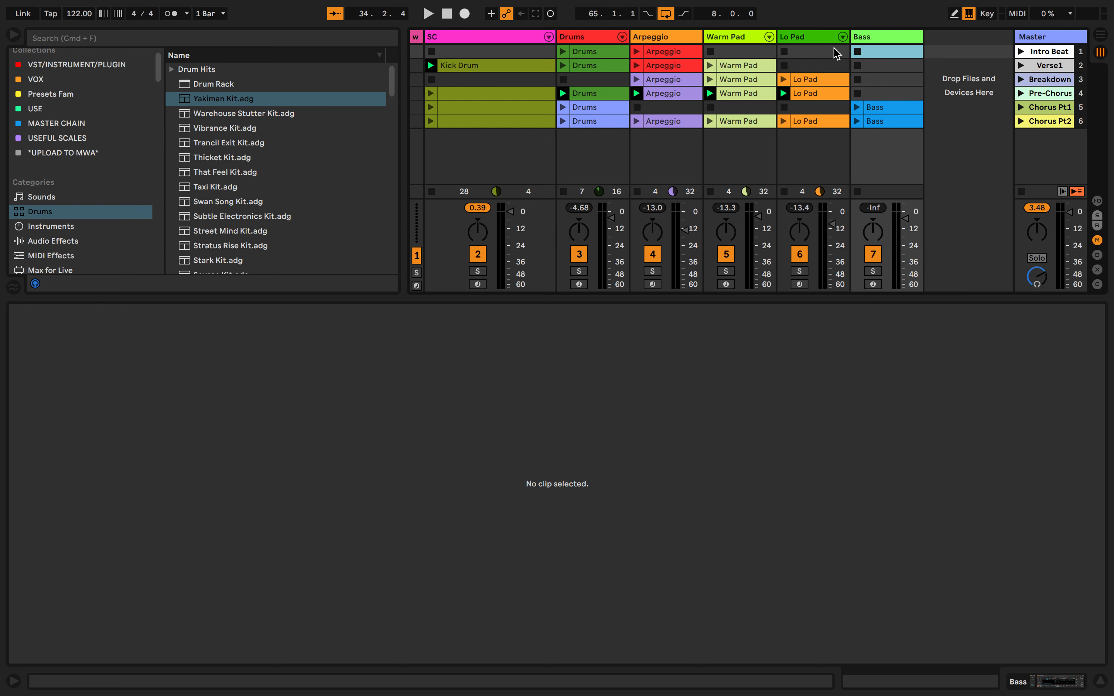
left_click(824, 51)
left_click(750, 54)
left_click(673, 53)
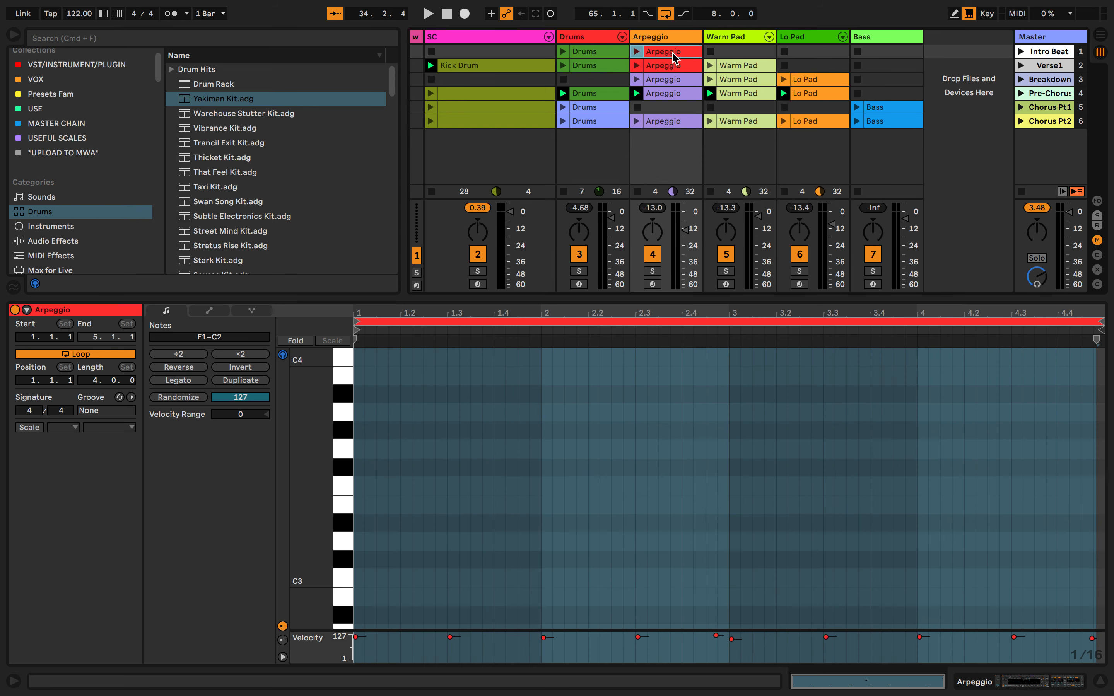
left_click(591, 52)
left_click(434, 53)
key("Left")
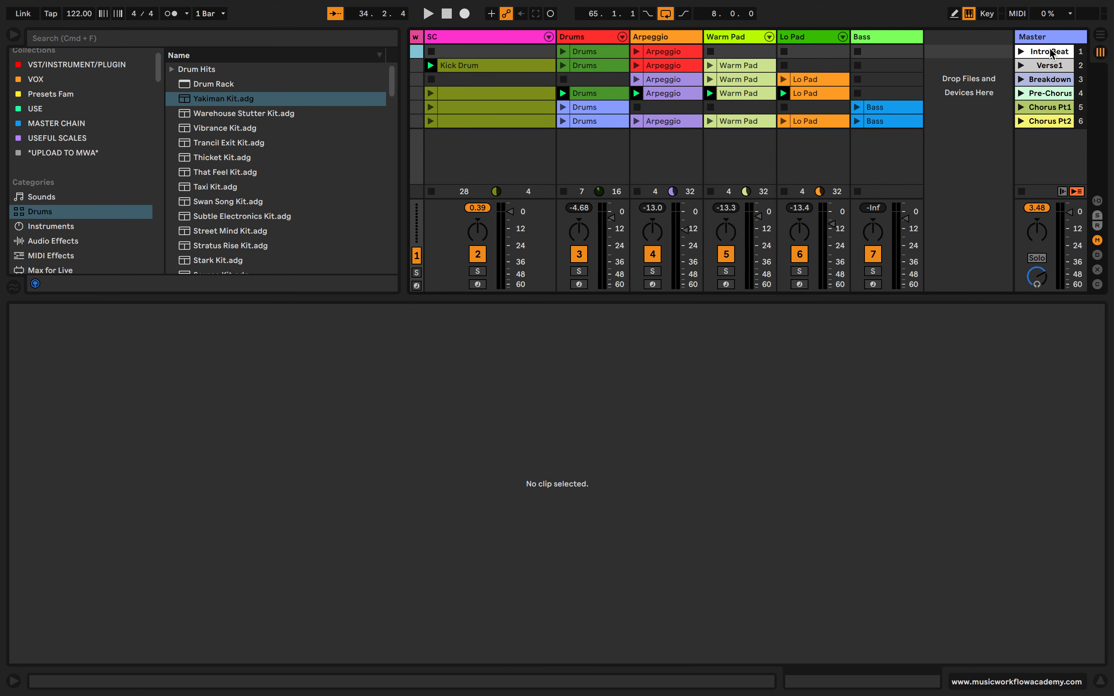
Launch the Intro Beat scene, view the notes of its Arpeggio clip and stop playback
left_click(1022, 53)
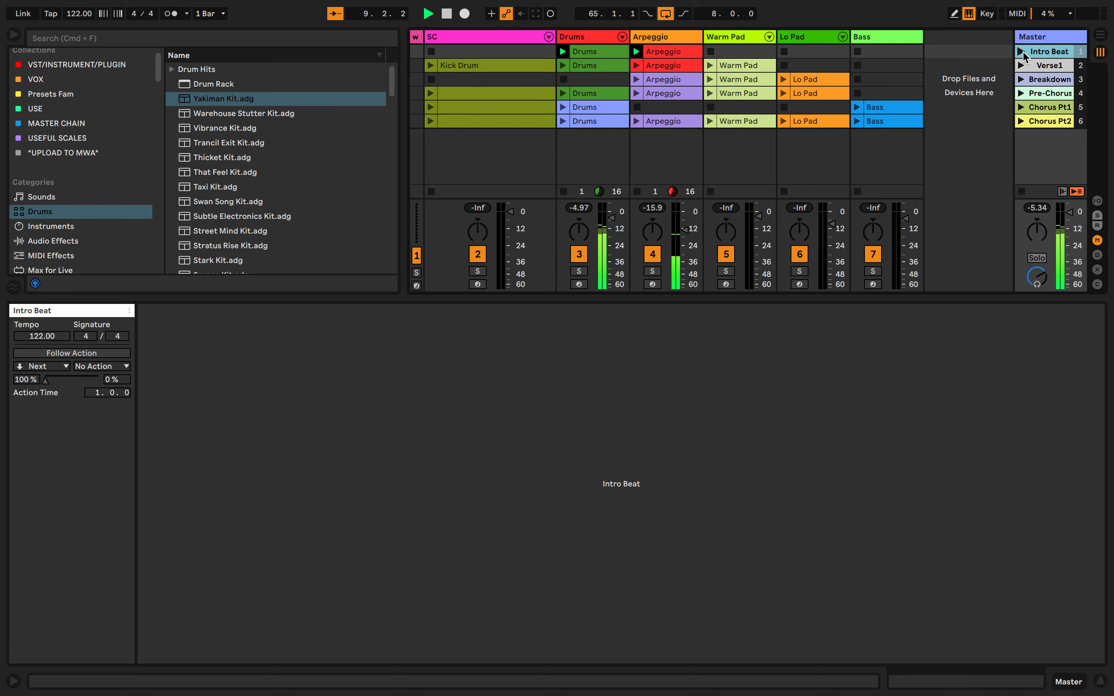
left_click(673, 54)
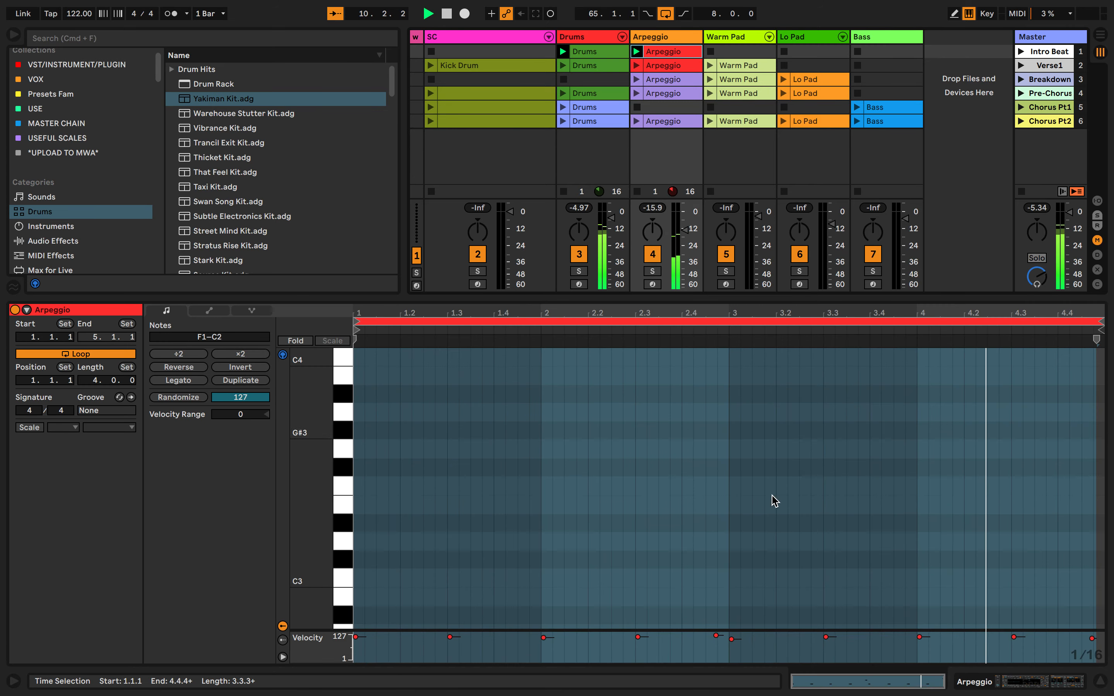
scroll(784, 534, "up", 5)
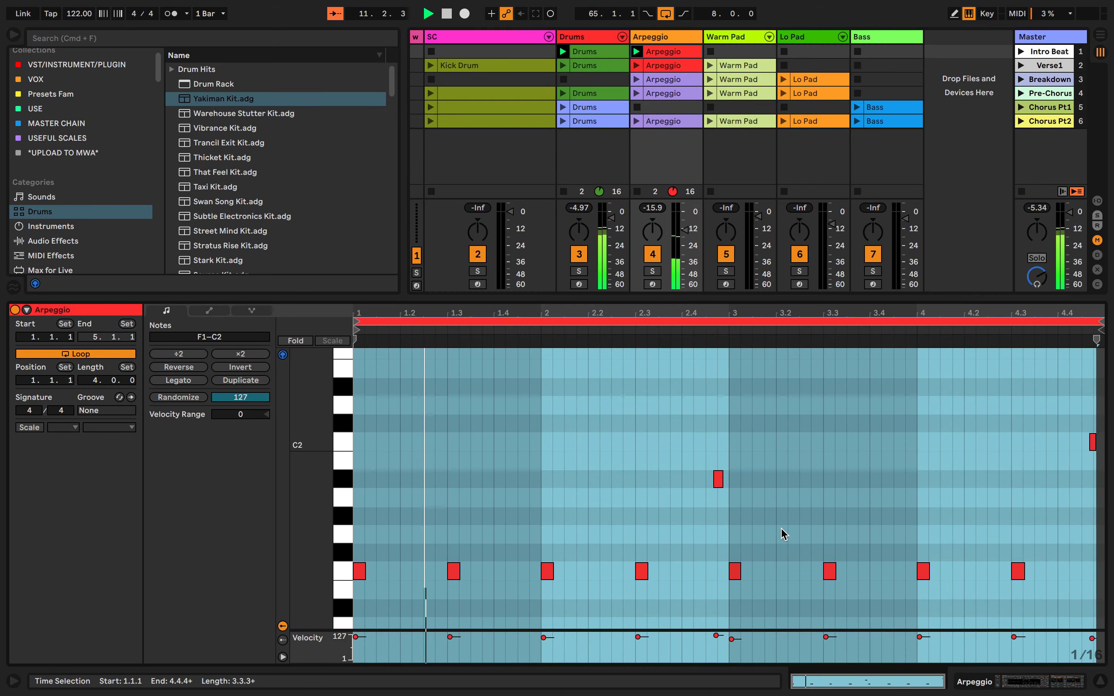
key("space")
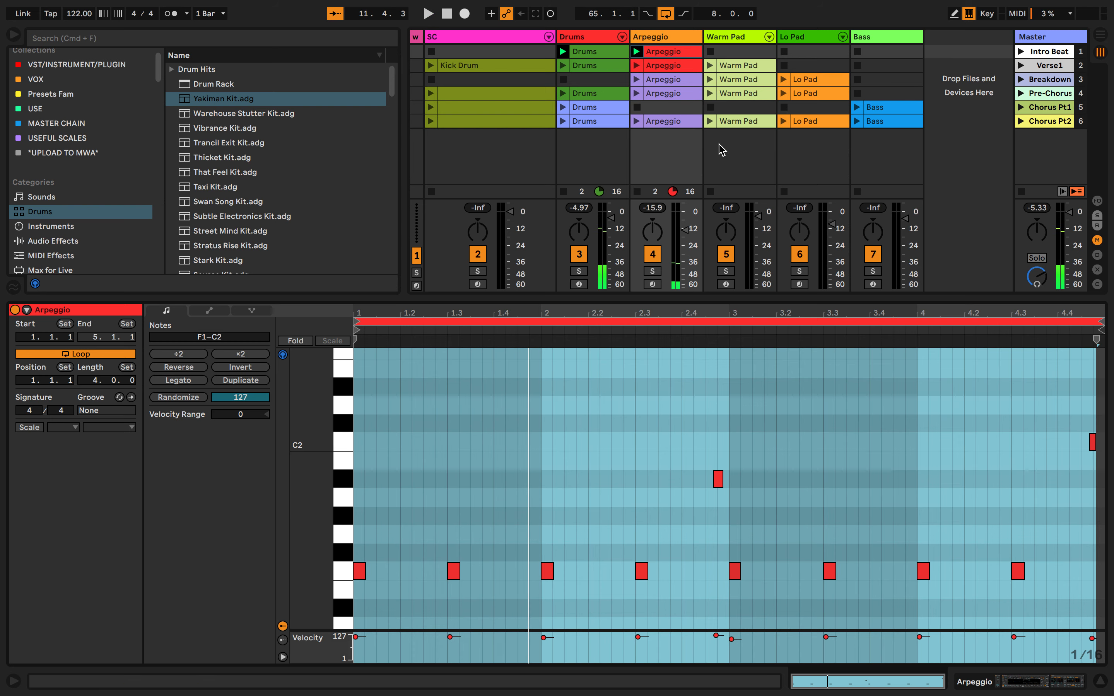
Audition the A#1, F1, F#1, A1 and B1 piano keys in the Intro Beat Arpeggio clip
left_click(346, 484)
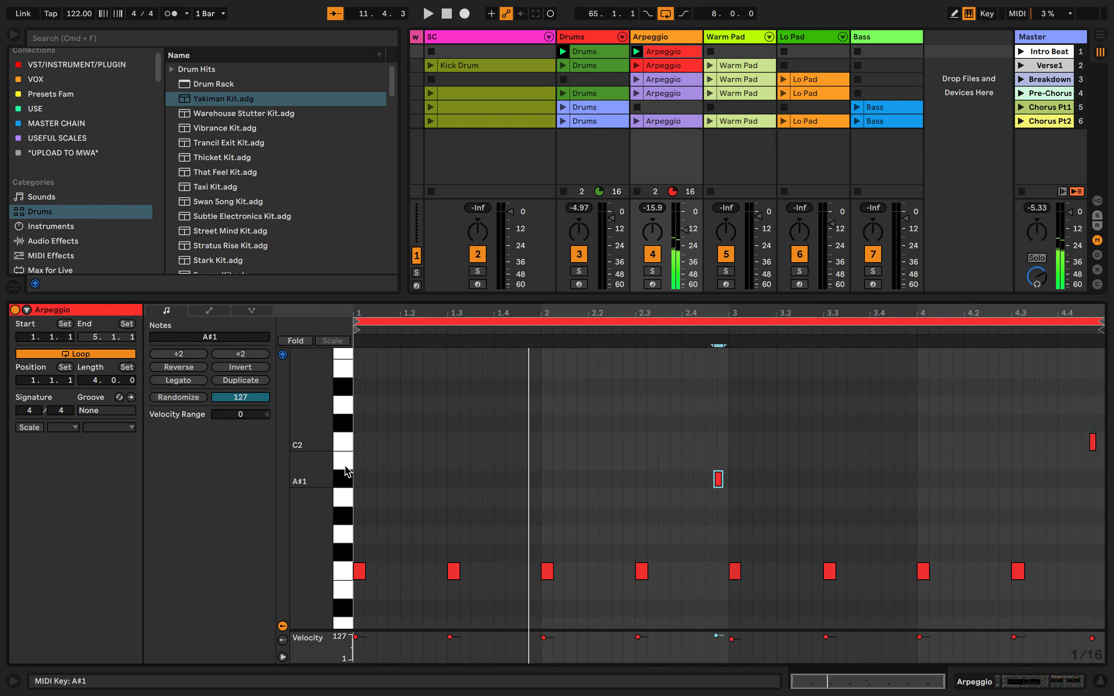
left_click(344, 571)
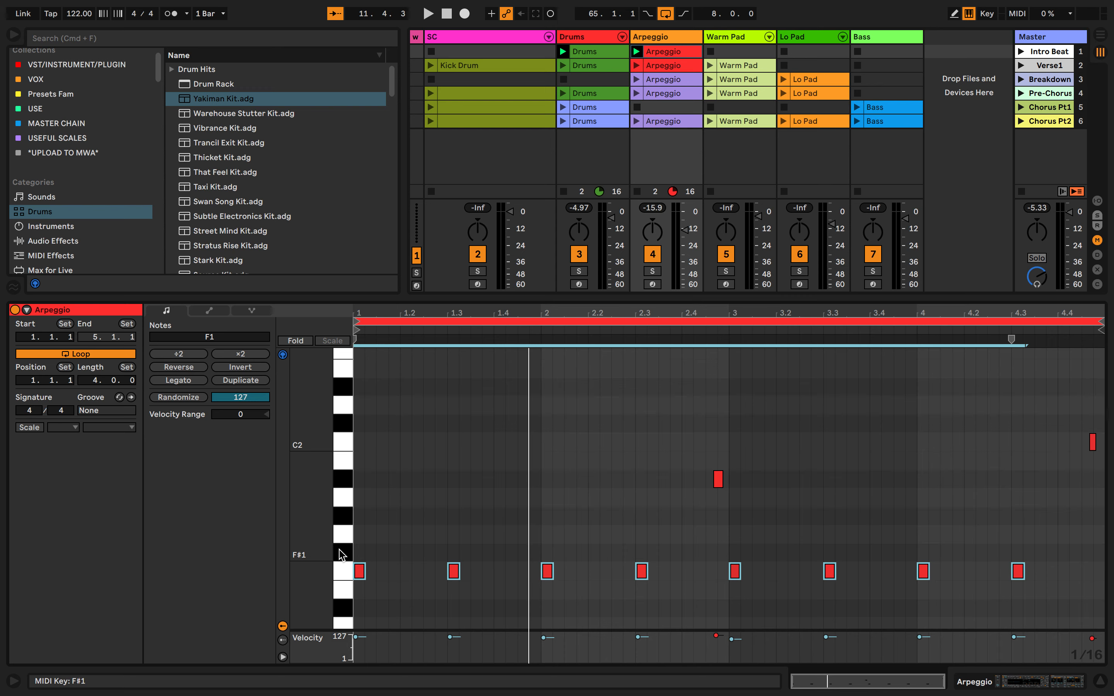
left_click(339, 550)
left_click(349, 501)
left_click(349, 457)
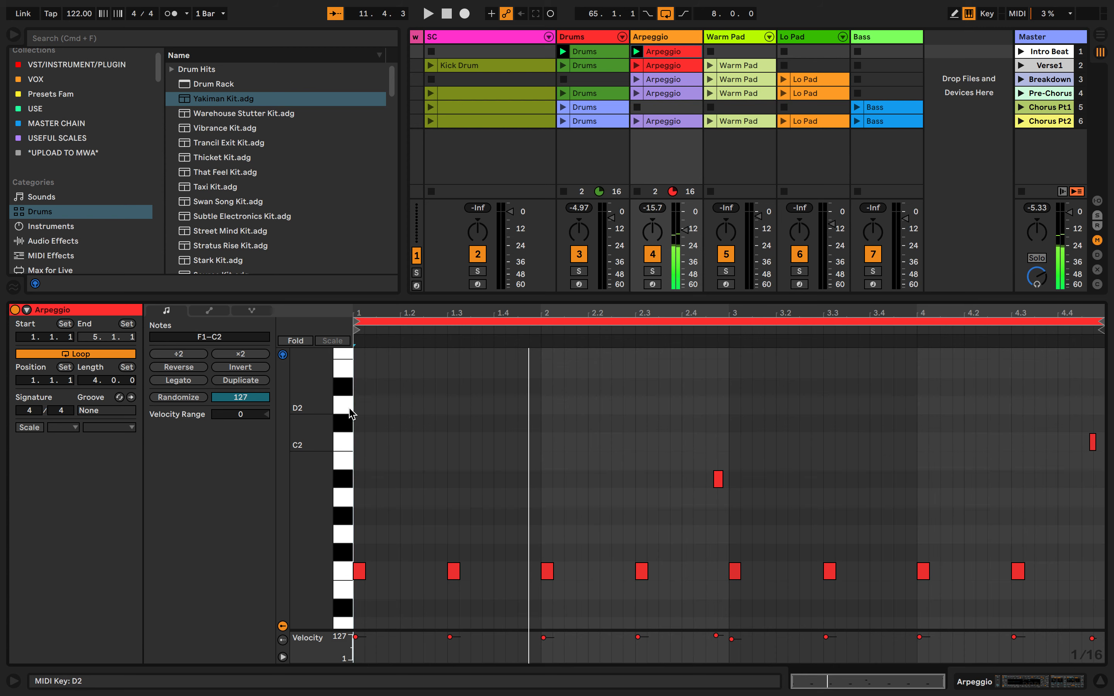
left_click(344, 571)
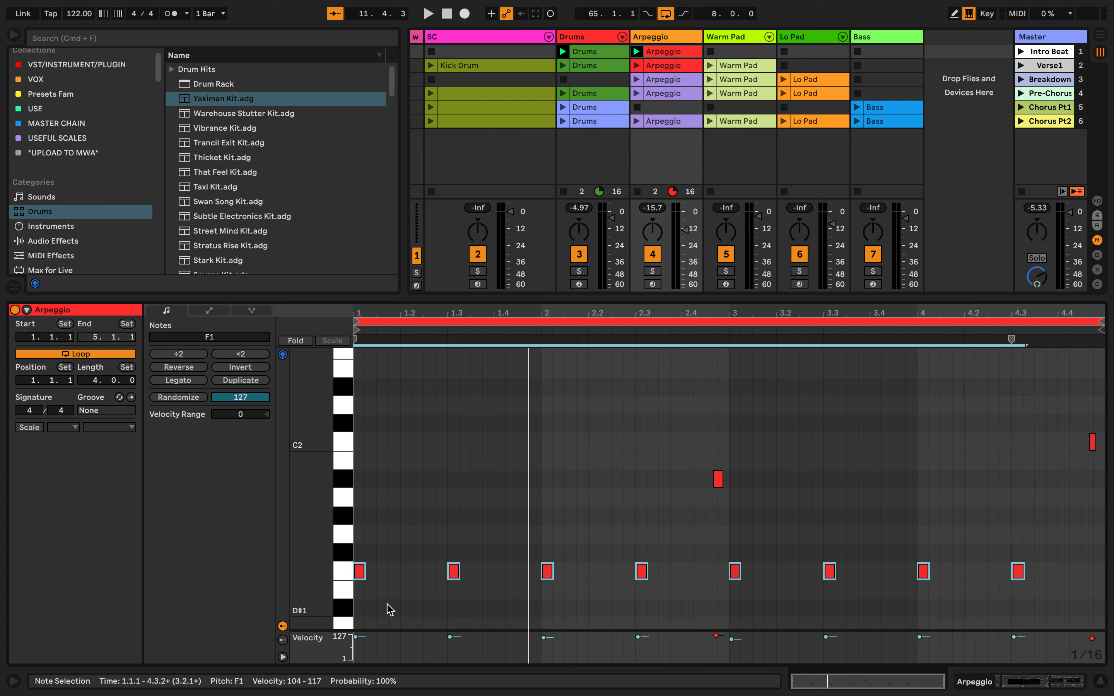
Marquee-select the notes of the Intro Beat Arpeggio clip and clear the selection
left_click(471, 540)
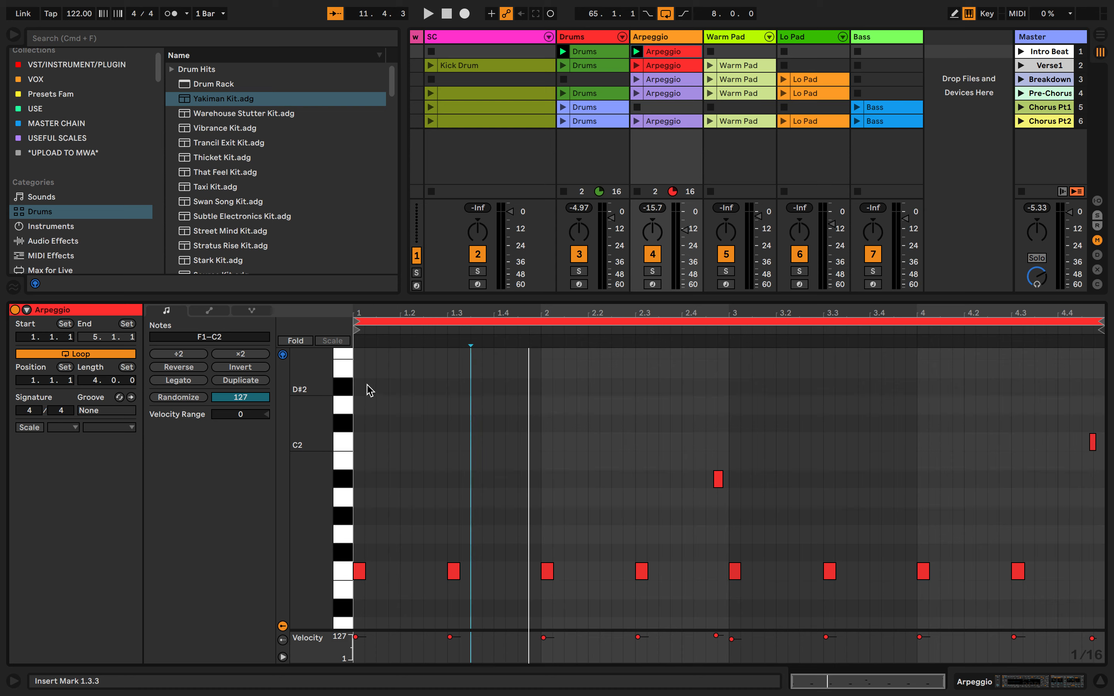
left_click_drag(367, 384, 1102, 628)
left_click(543, 459)
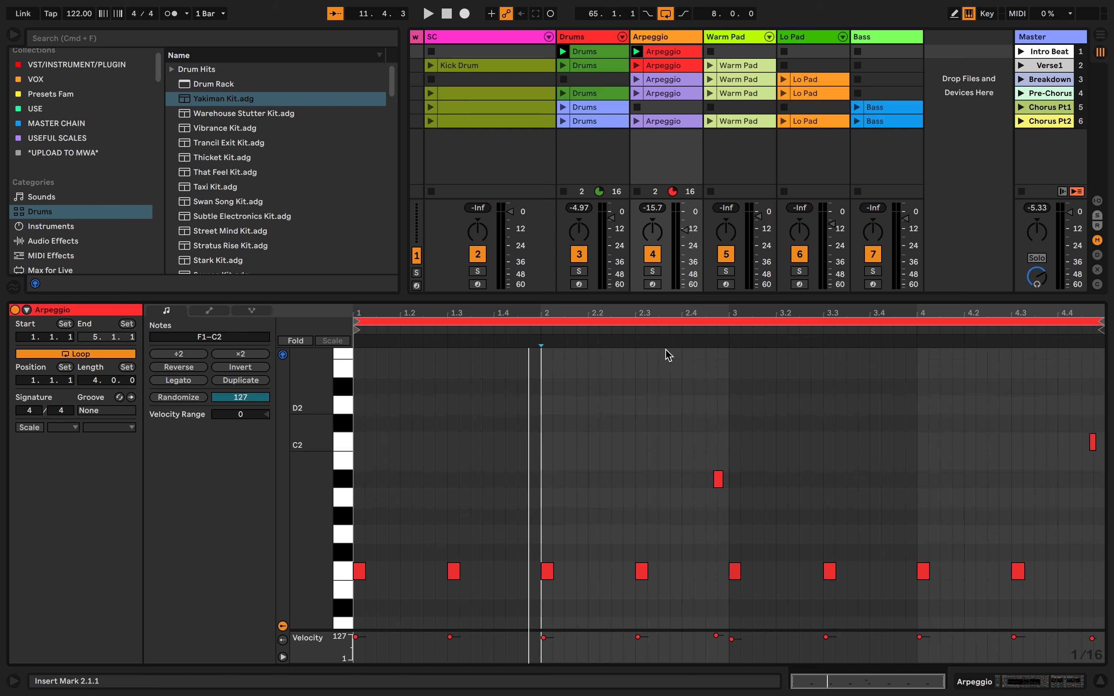
Launch the Intro Beat scene and open its name for editing
left_click(1022, 51)
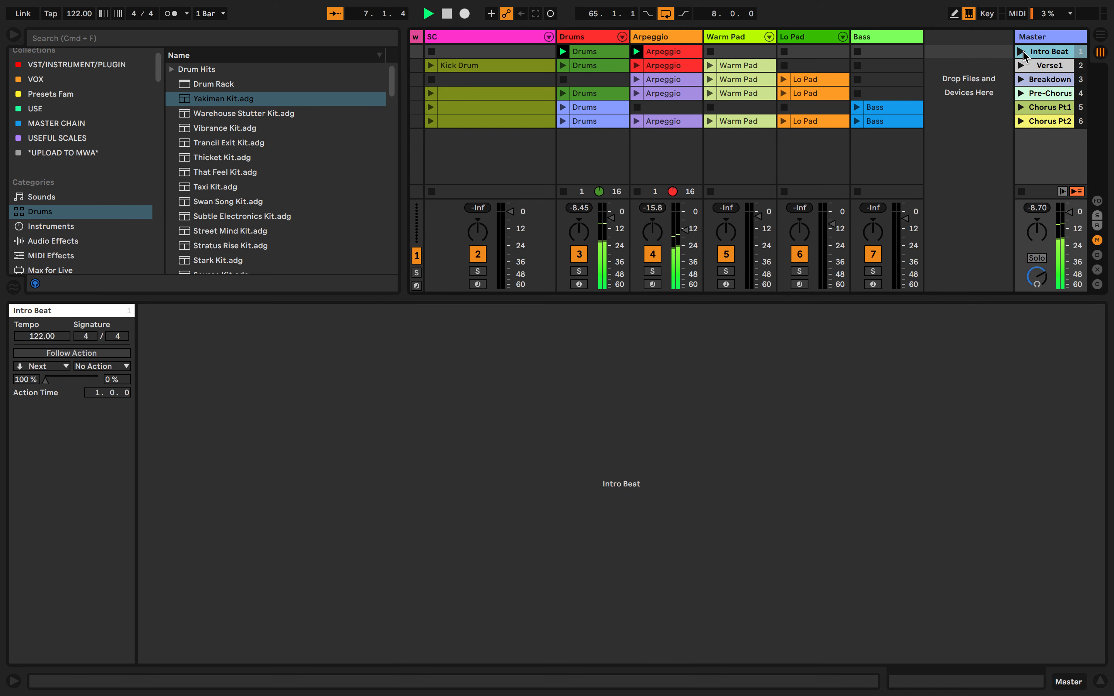
right_click(1042, 54)
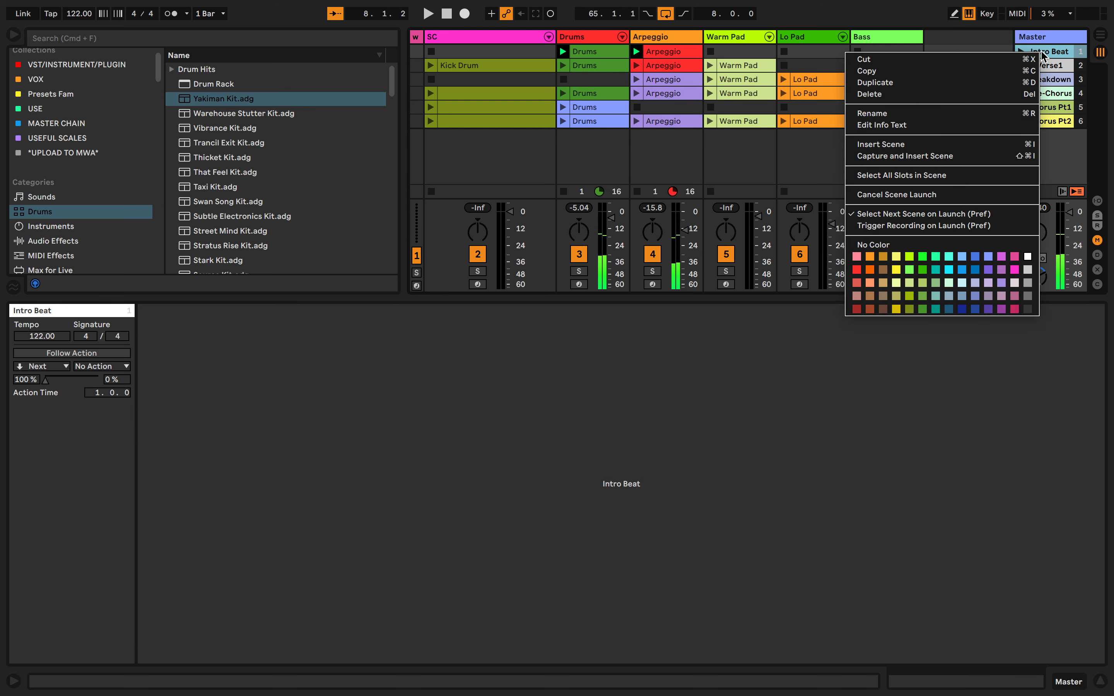
left_click(952, 113)
left_click(1054, 66)
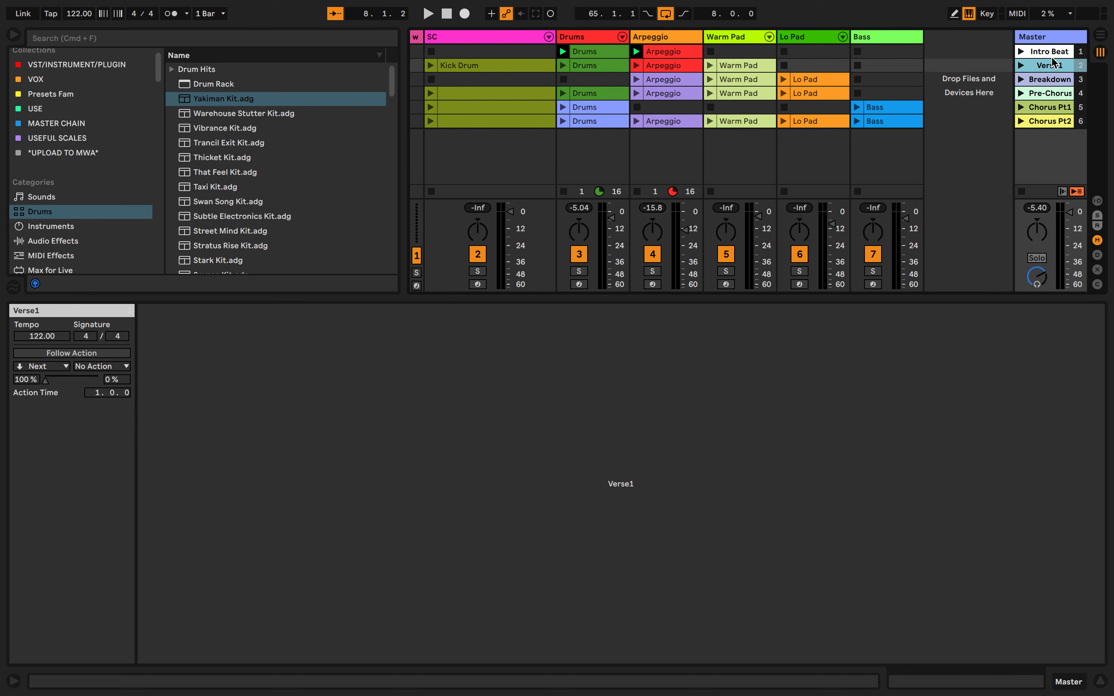
Insert a new scene between Intro Beat and Verse1, trying orange as its color before setting it to white
right_click(1052, 56)
left_click(955, 150)
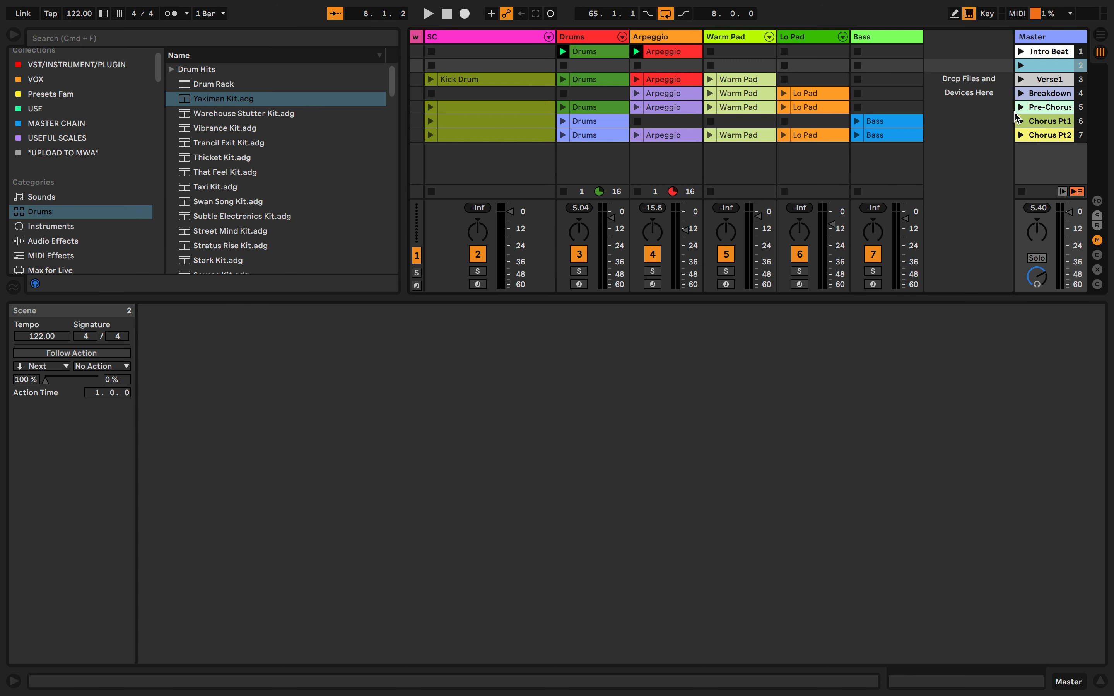
right_click(1053, 71)
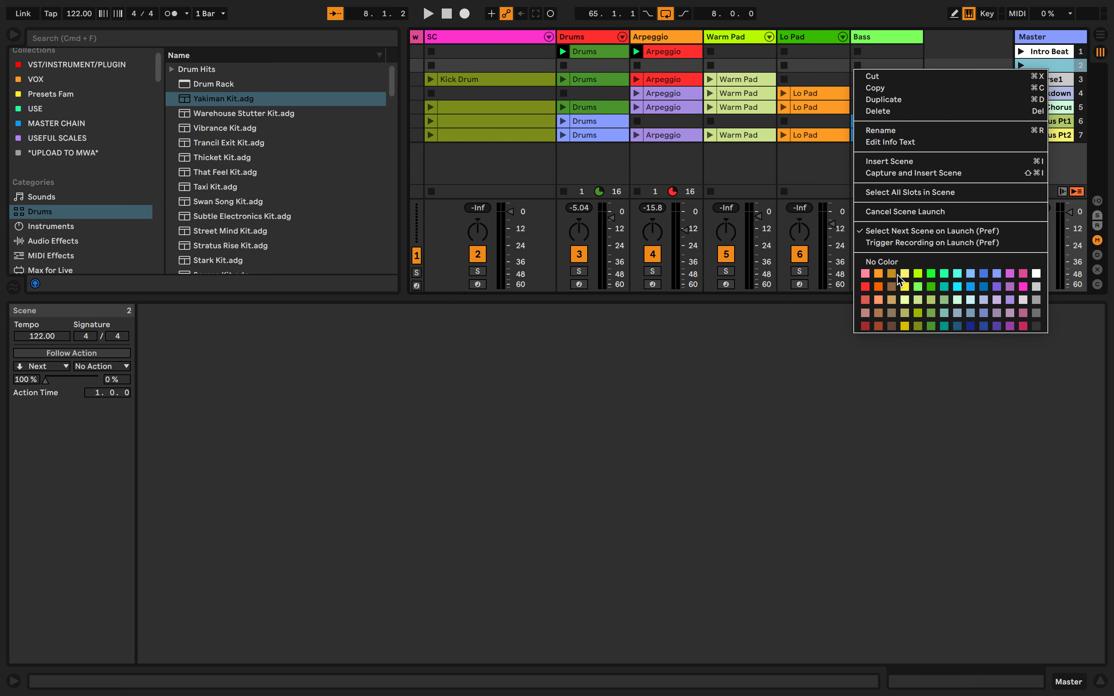
left_click(879, 274)
right_click(1058, 69)
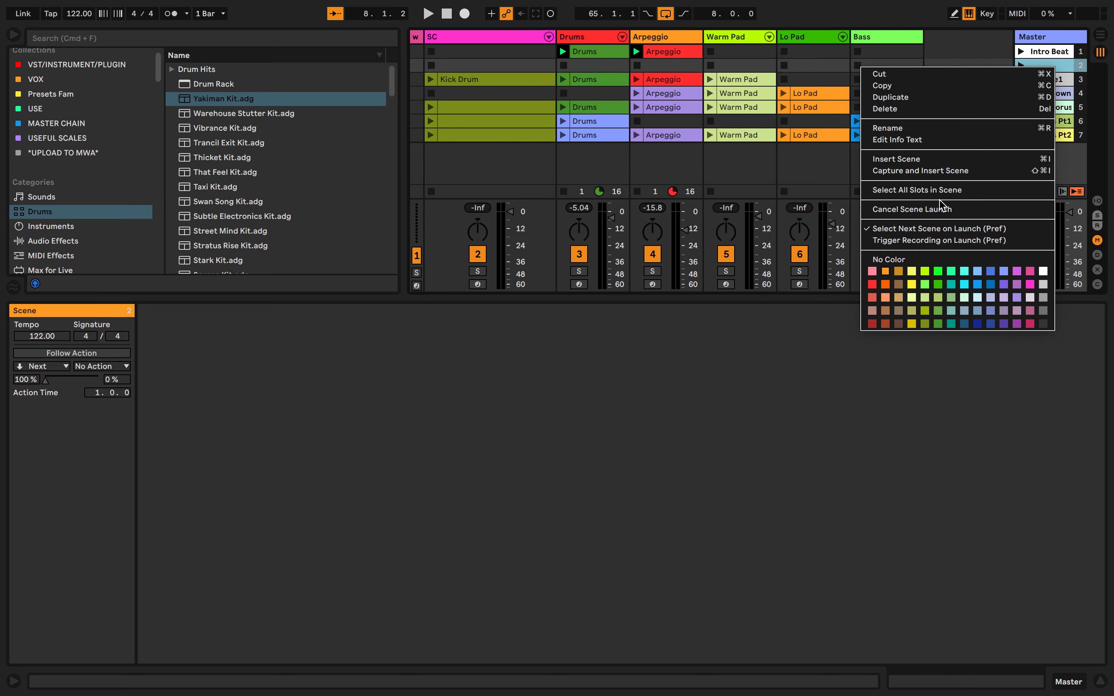
left_click(1043, 271)
Delete the empty, unnamed scene between Intro Beat and Verse1
right_click(1040, 67)
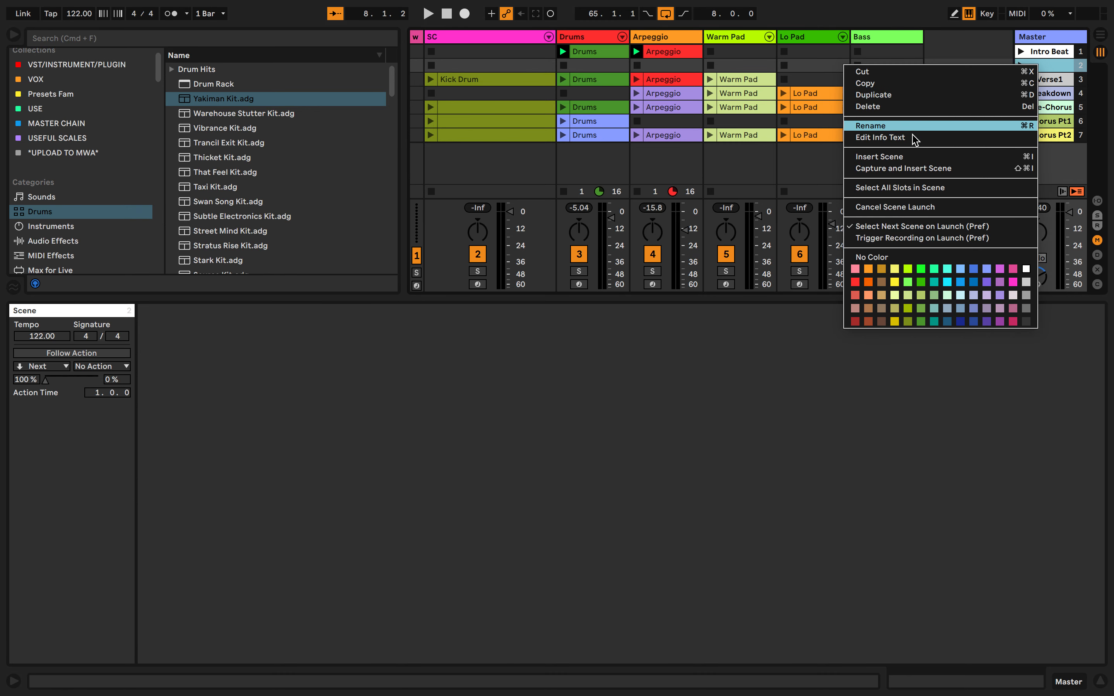
left_click(1057, 64)
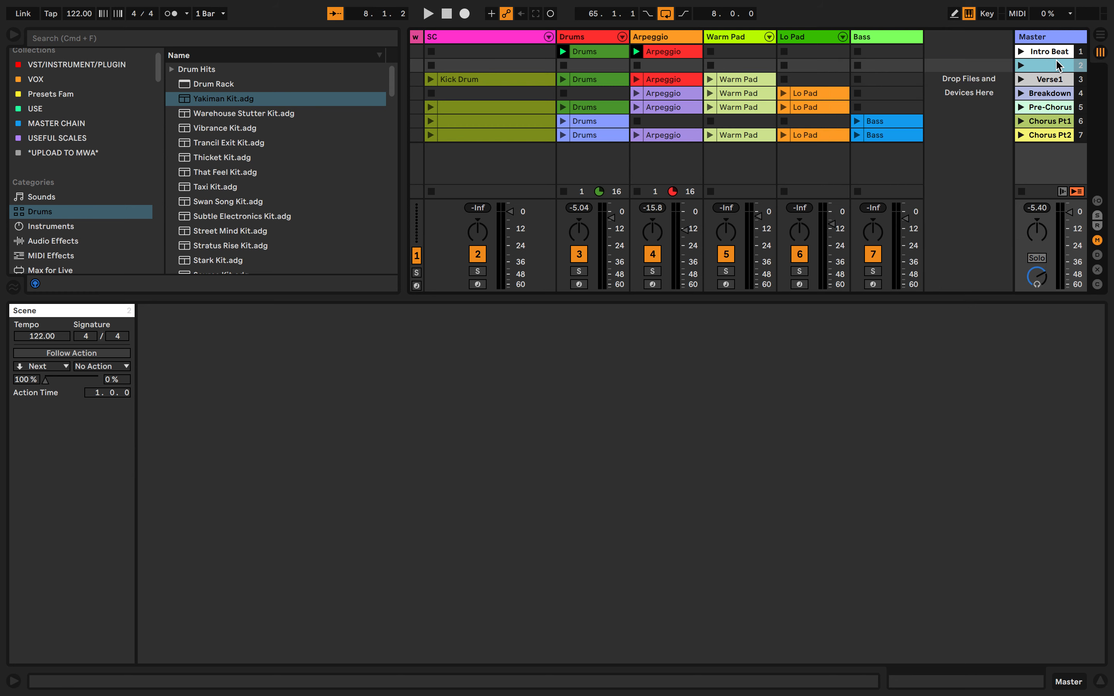
left_click(878, 66)
left_click(1027, 65)
key("Delete")
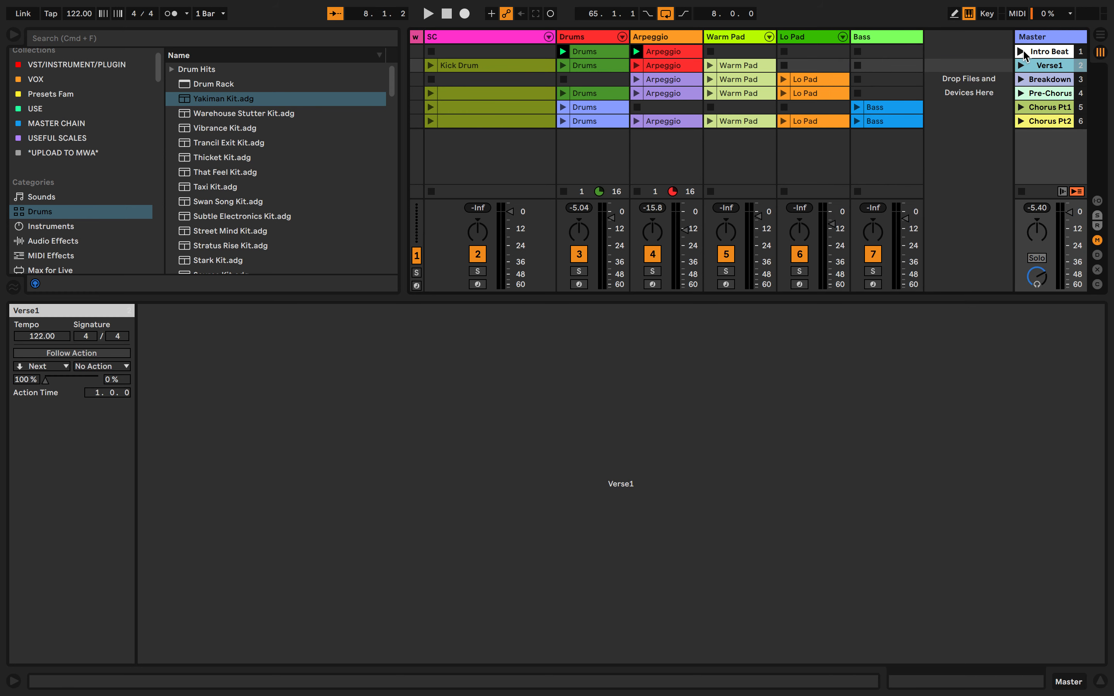
Select the scenes from Intro Beat through Verse1, Breakdown and Chorus Pt1 to Chorus Pt2 to view their properties
left_click(1043, 82)
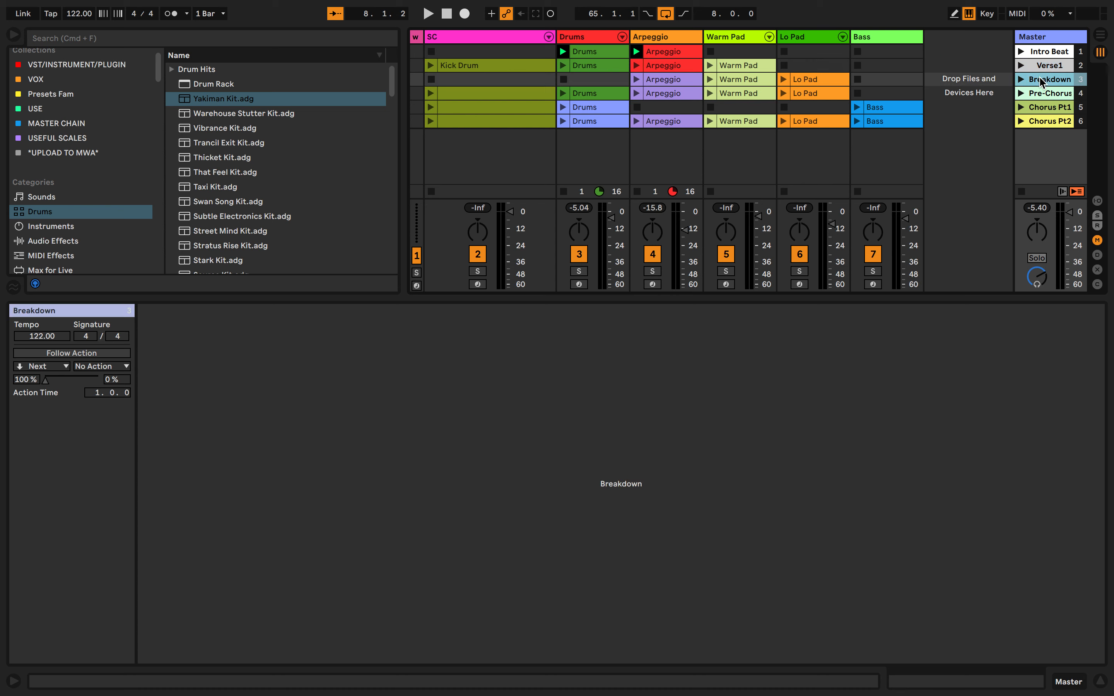
left_click(1051, 50)
left_click(1052, 65)
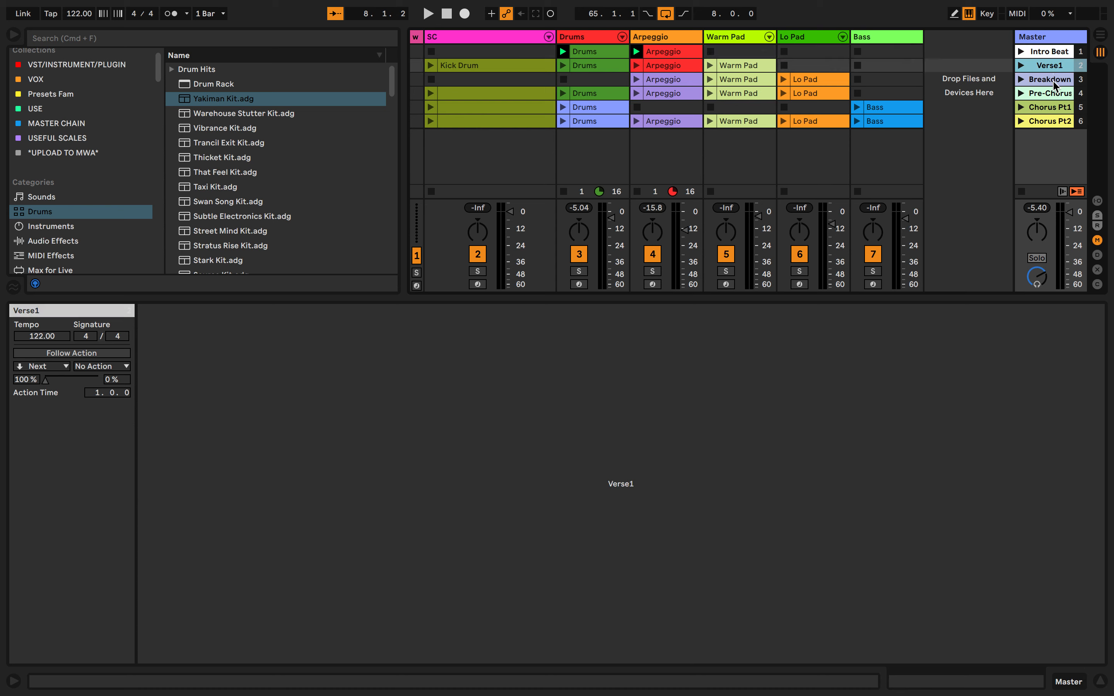
left_click(1053, 82)
left_click(1053, 108)
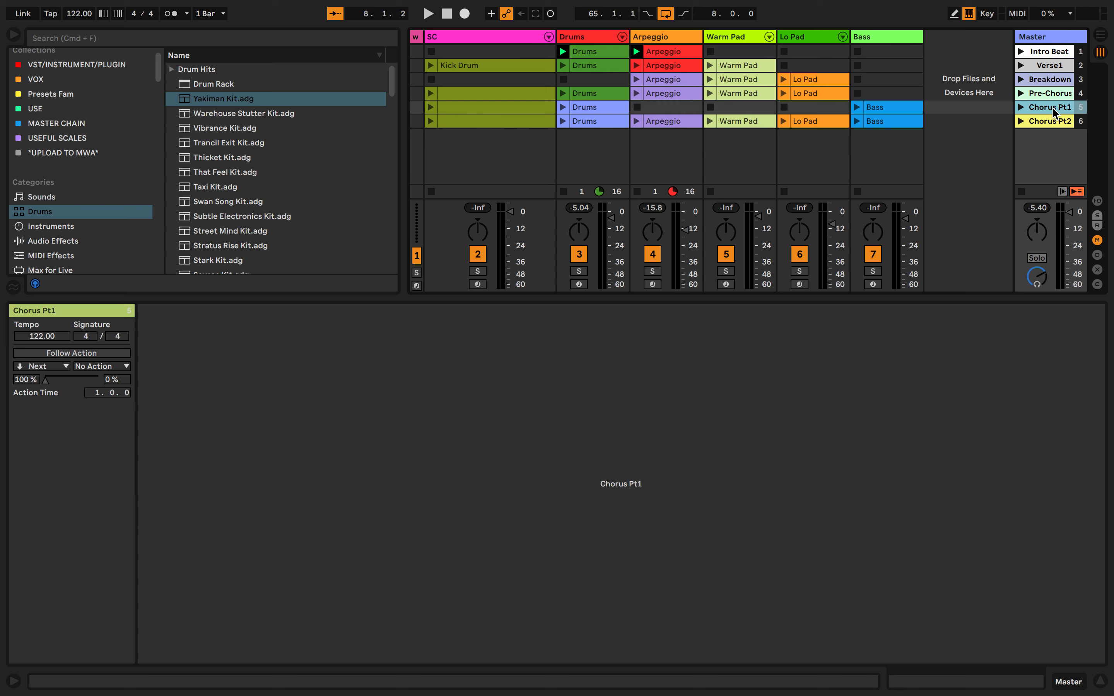
left_click(1053, 122)
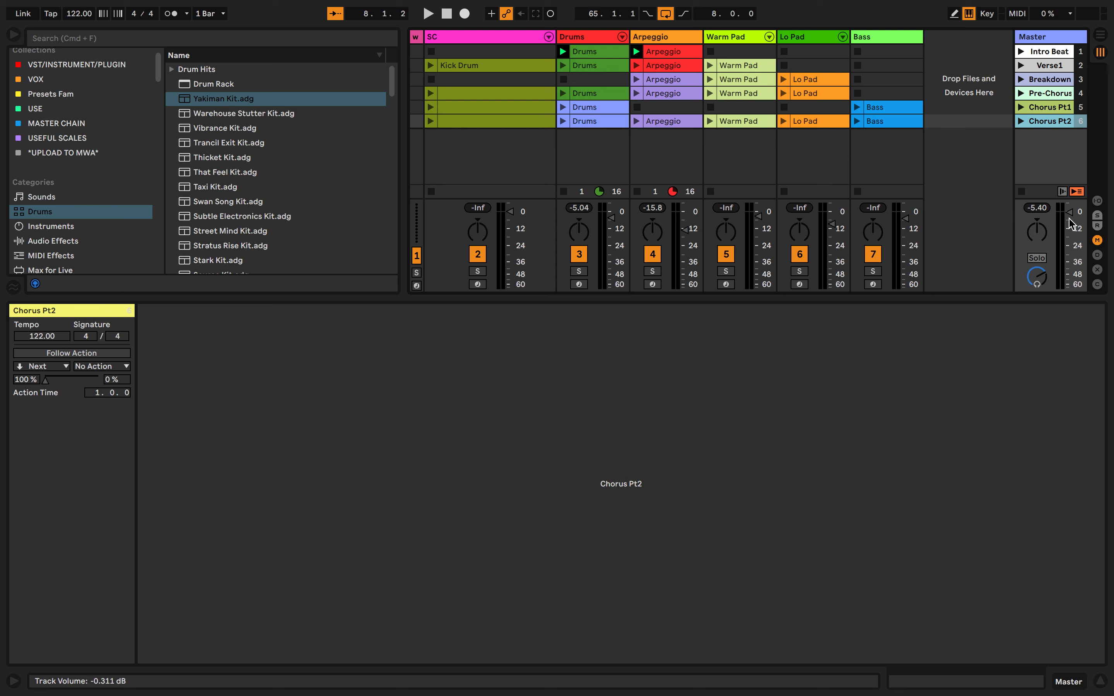
Lower the Master track's volume slightly
mouse_move(1073, 222)
left_mouse_down()
mouse_move(1072, 239)
mouse_move(1072, 213)
left_mouse_up()
left_click_drag(1071, 217, 1070, 221)
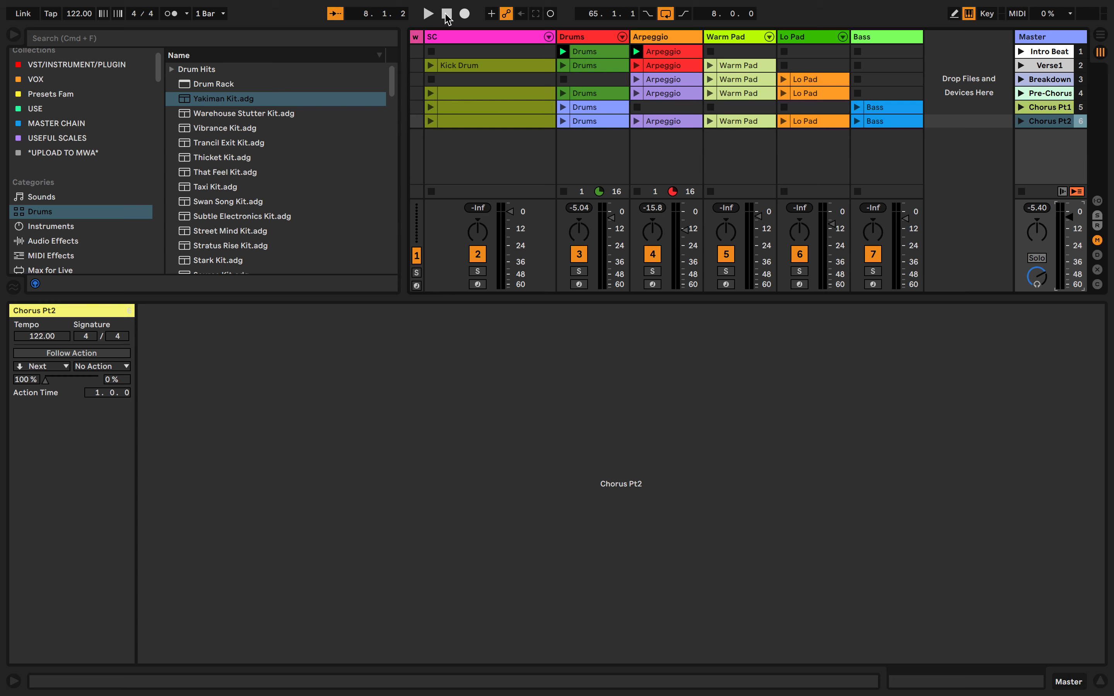
left_click_drag(419, 32, 462, 41)
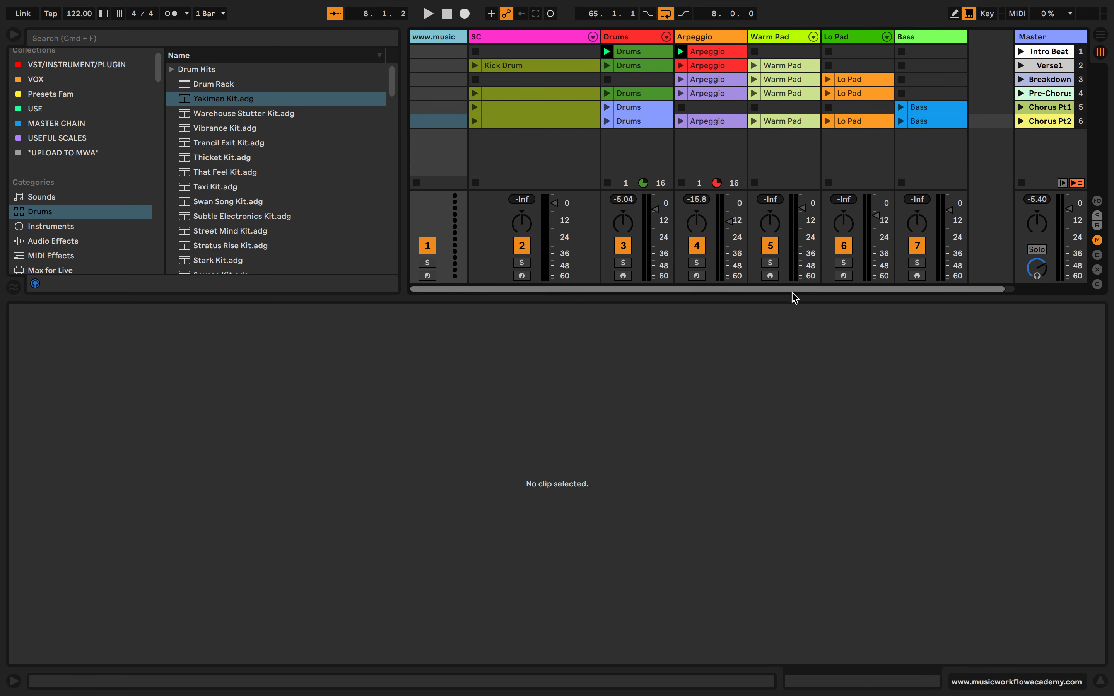
Arm the Warm Pad track for recording and create an empty clip in its Chorus Pt1 slot
left_click(770, 275)
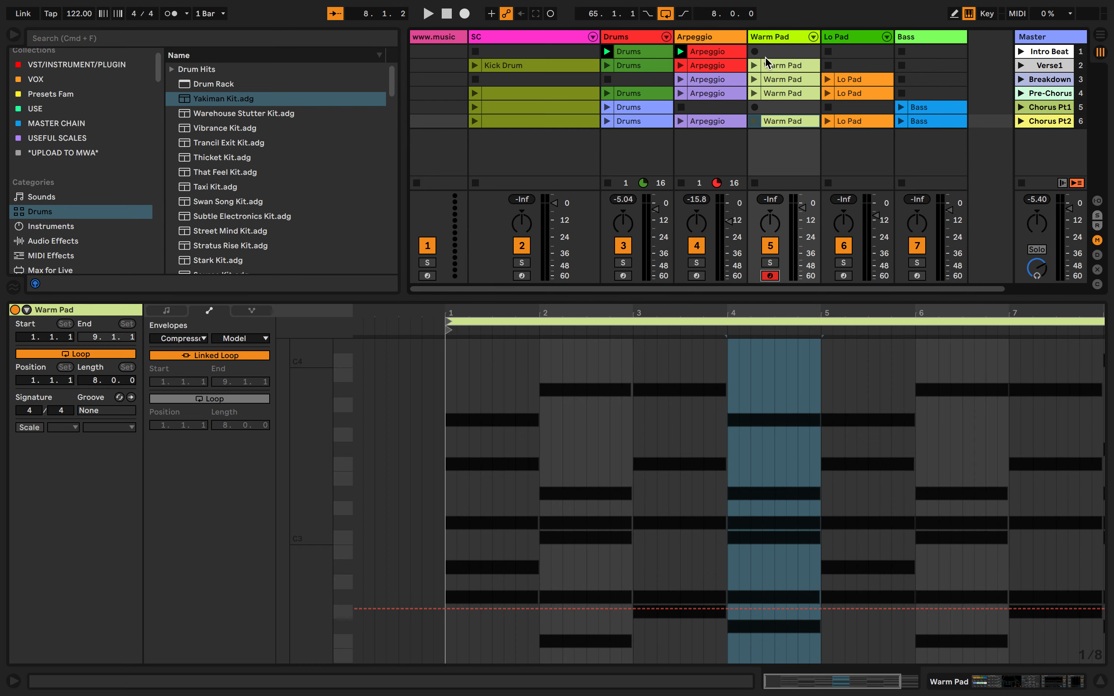
double_click(778, 108)
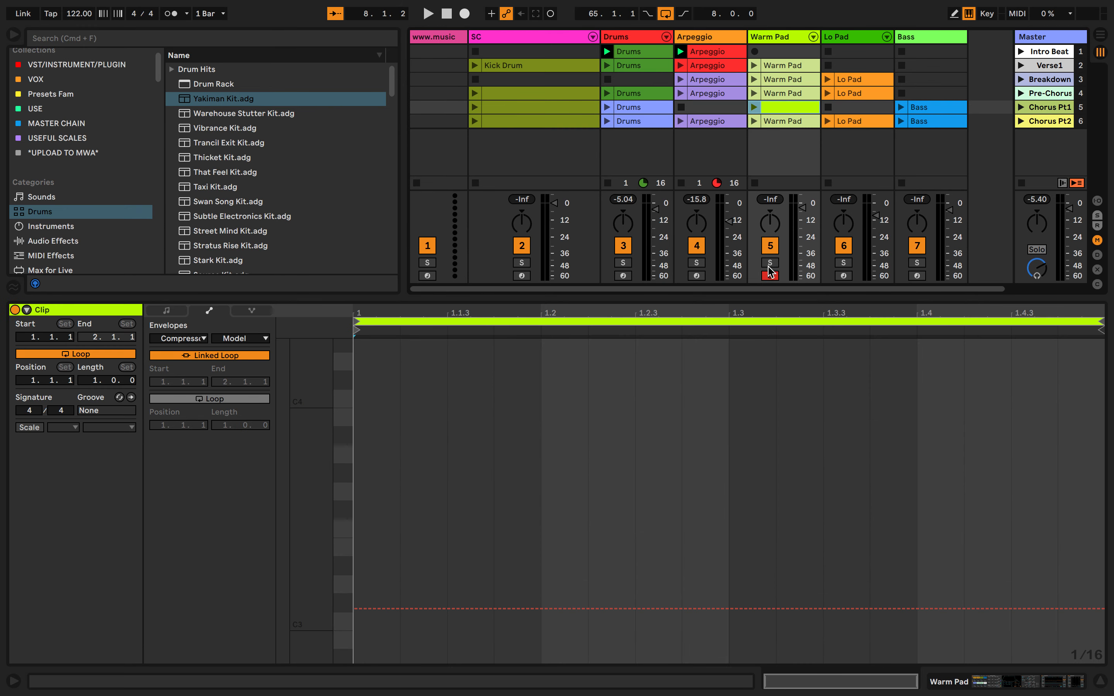
Record a short take of the playing clips into the Arrangement and stop playback
left_click(464, 14)
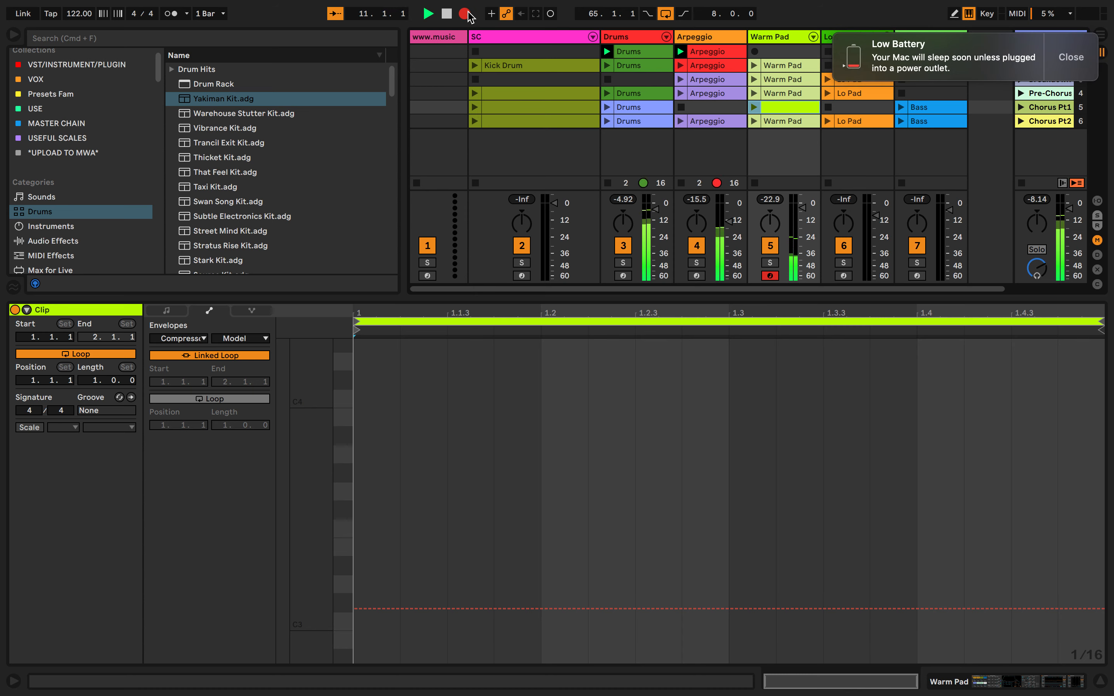
key("space")
Launch the Intro Beat scene, followed by the Verse1 scene
left_click(1046, 56)
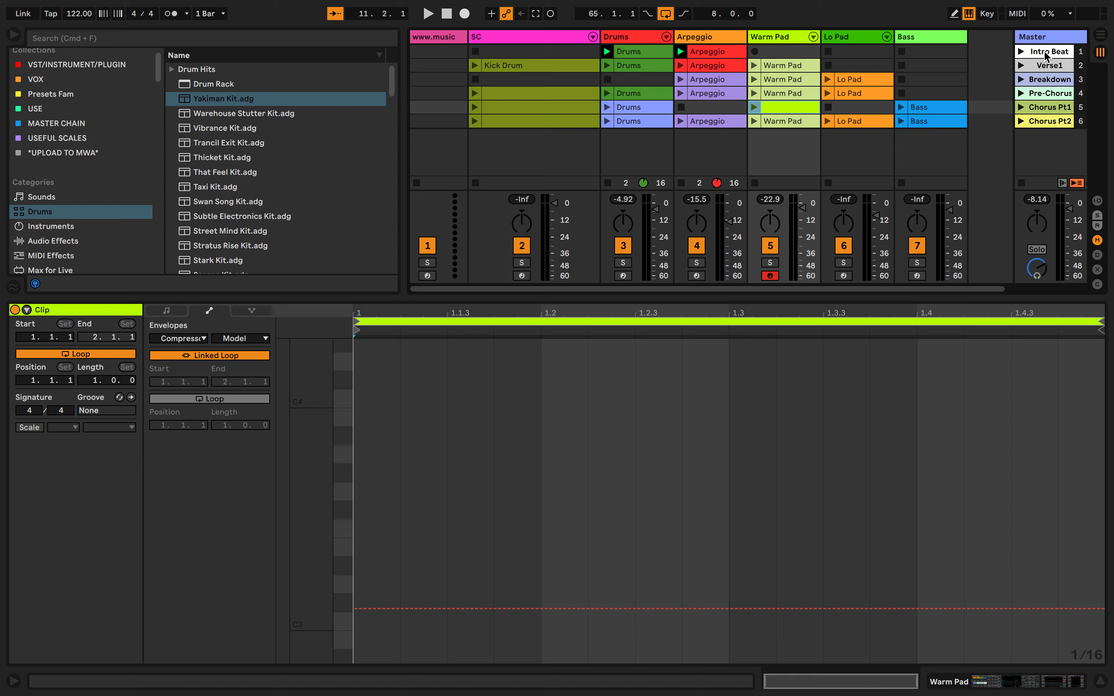
left_click(1021, 51)
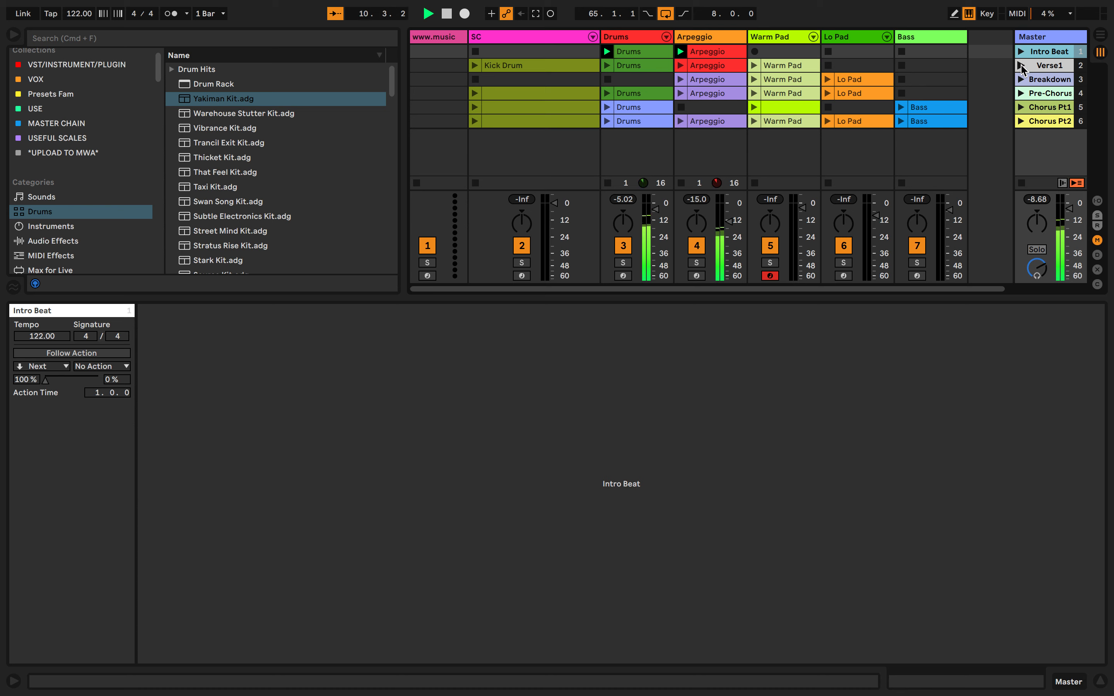
left_click(1021, 65)
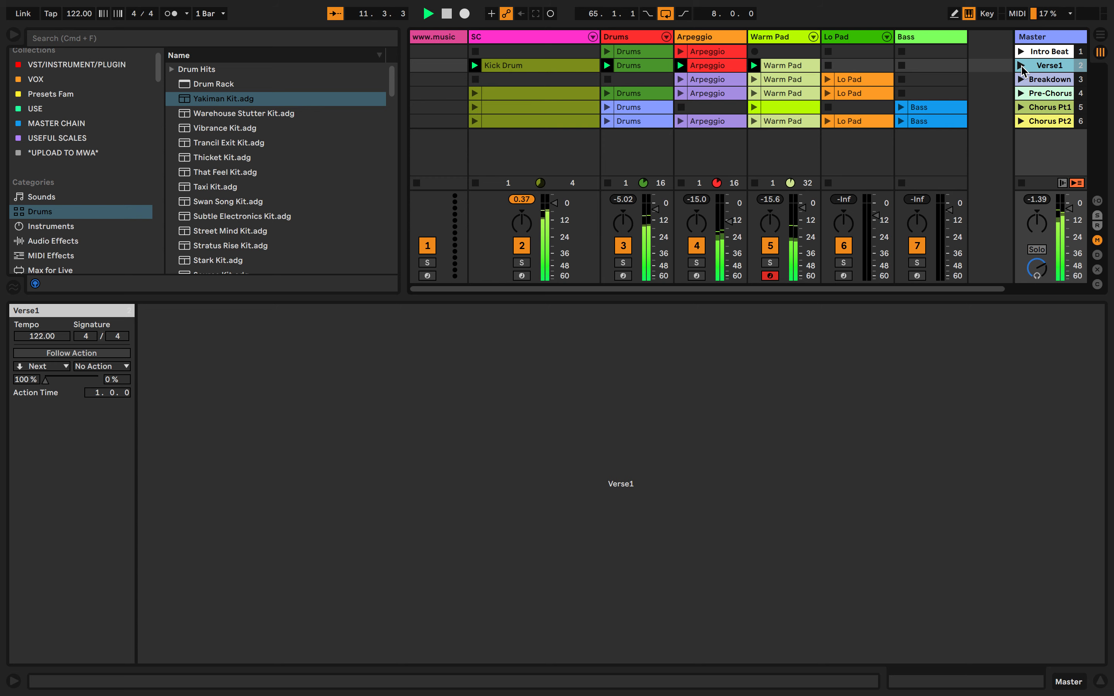
View the Kick Drum, Drums and Warm Pad clips of the Verse1 scene and raise the system volume
left_click(584, 68)
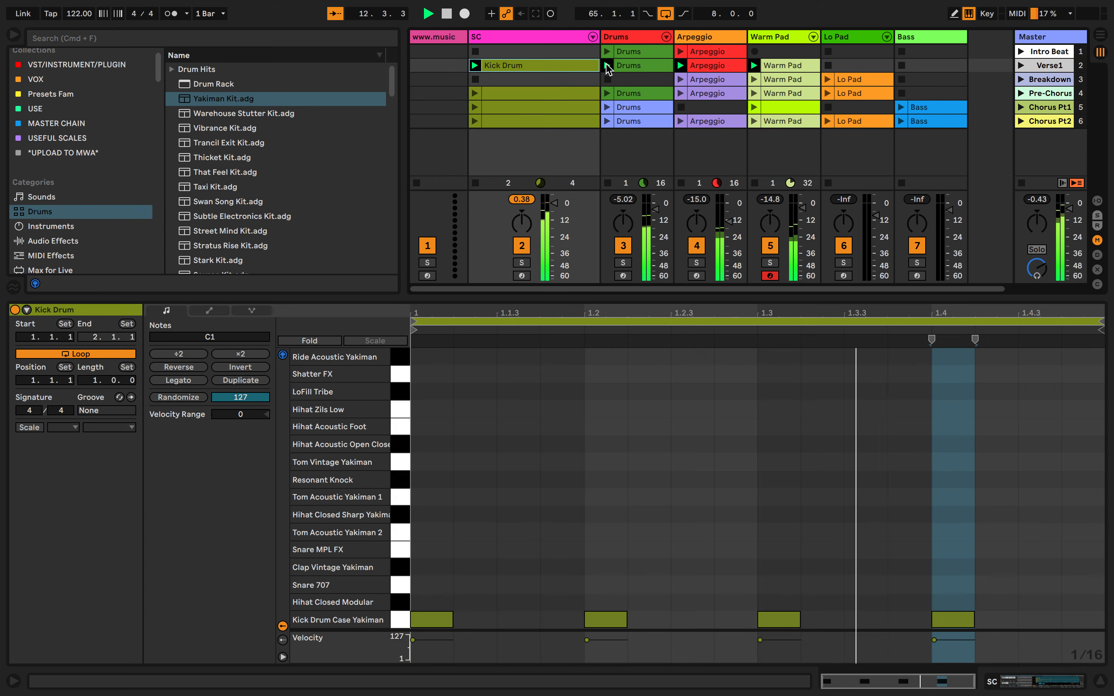
left_click(655, 69)
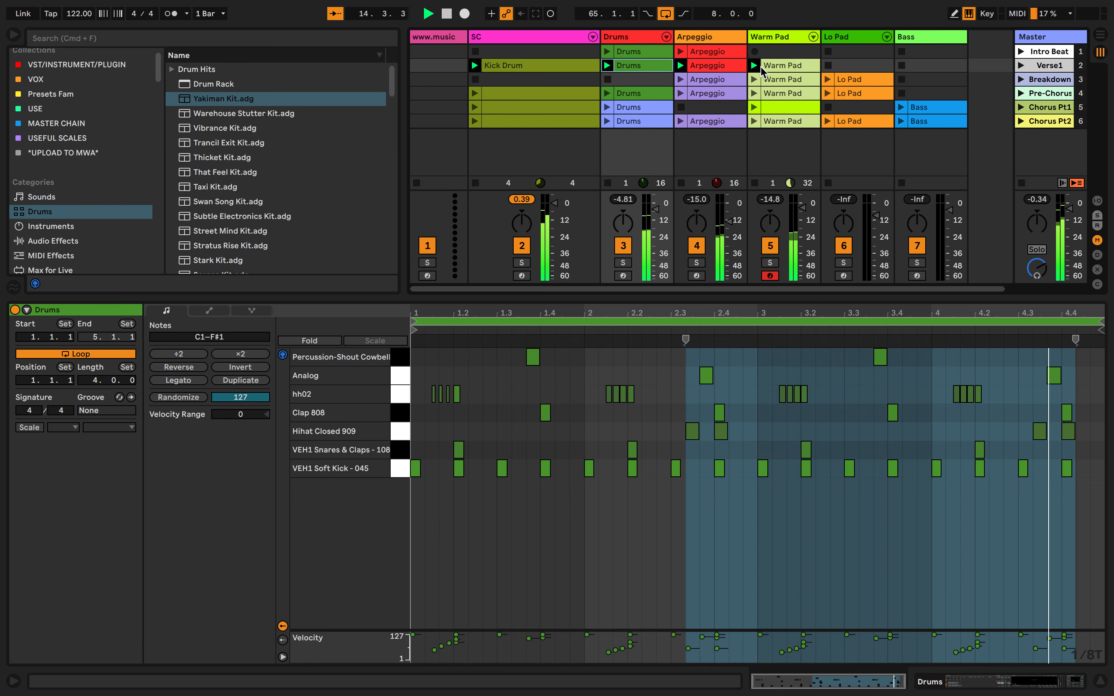
key("XF86AudioRaiseVolume")
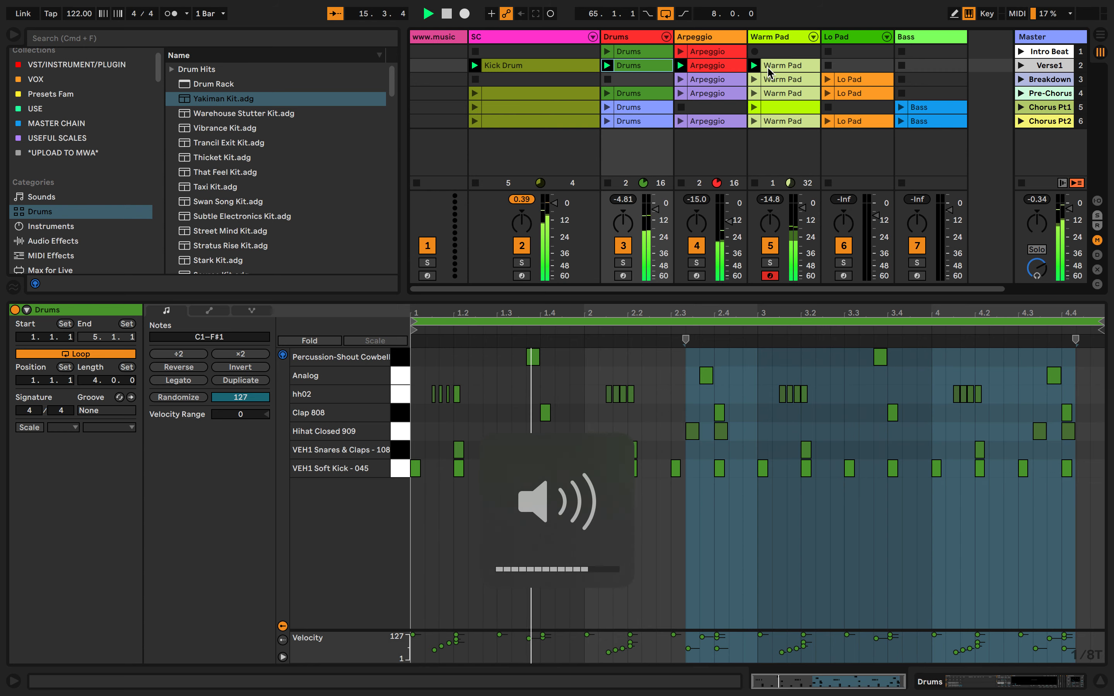
left_click(768, 70)
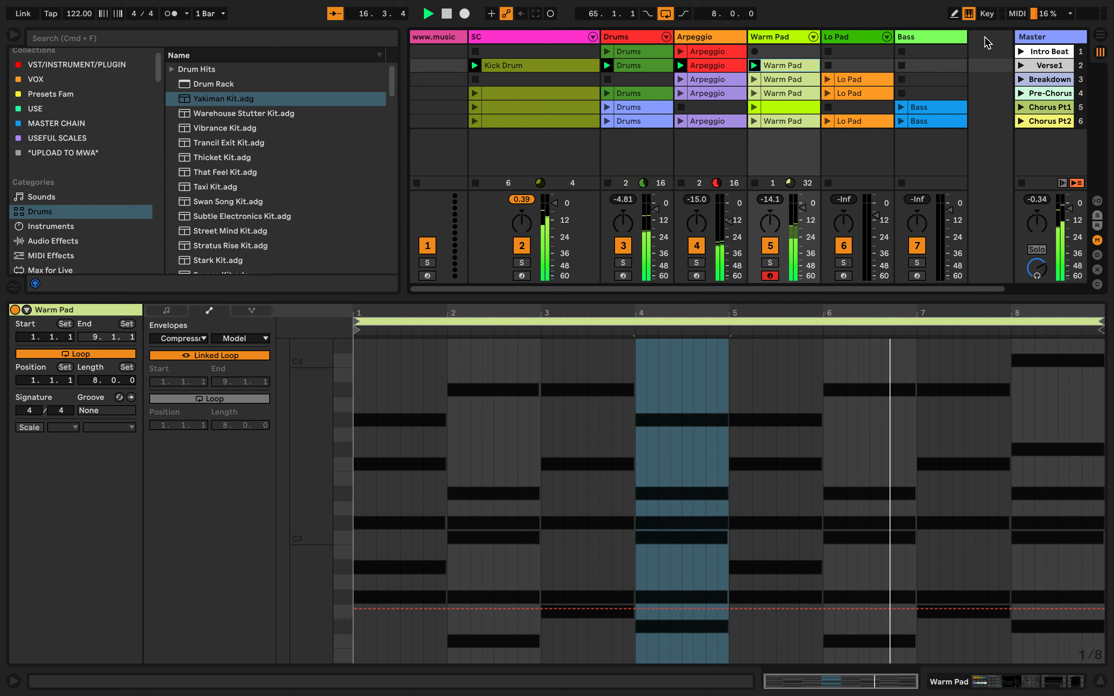
Launch the Breakdown scene and view the notes of its Arpeggio clip
left_click(1020, 80)
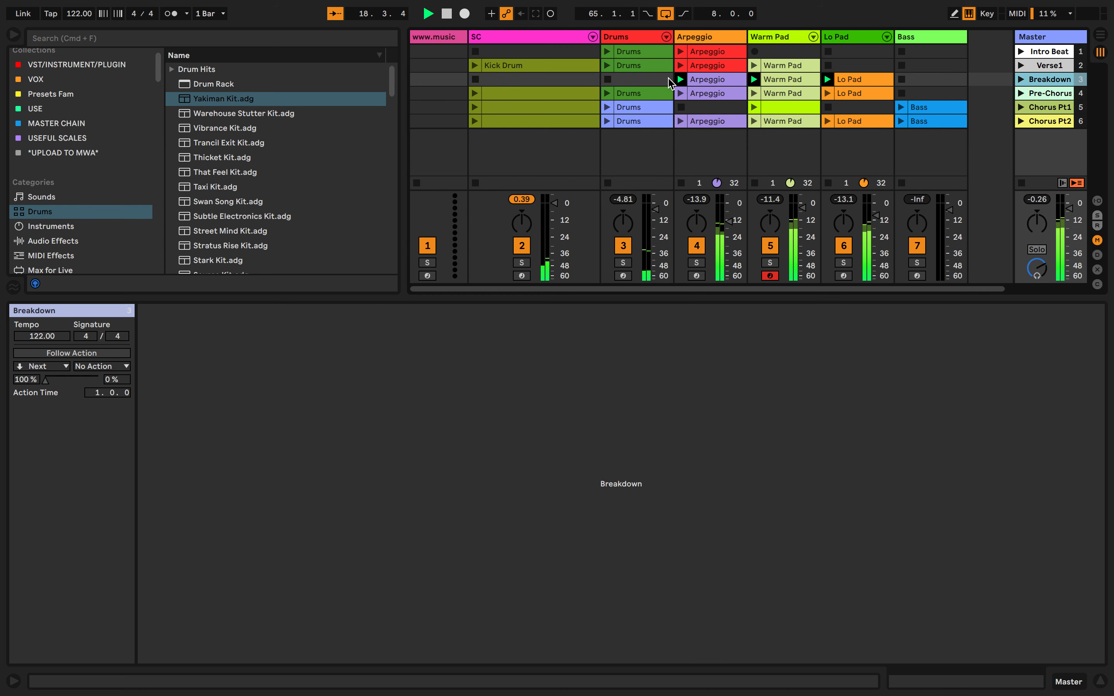
left_click(709, 79)
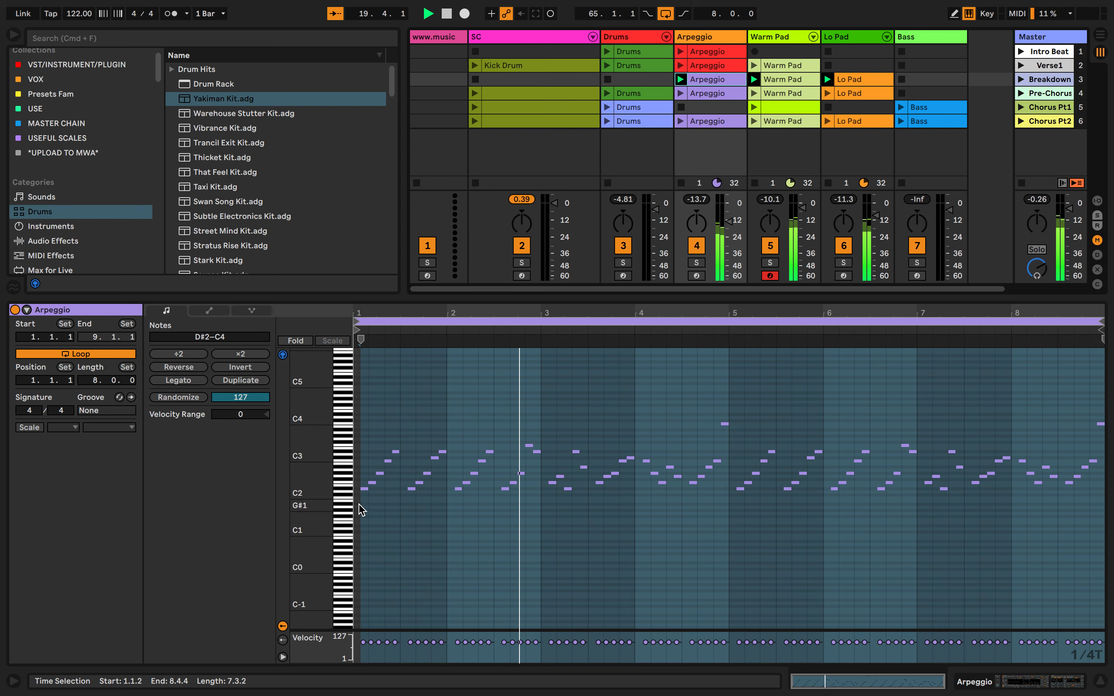
left_click(721, 69)
left_click(723, 77)
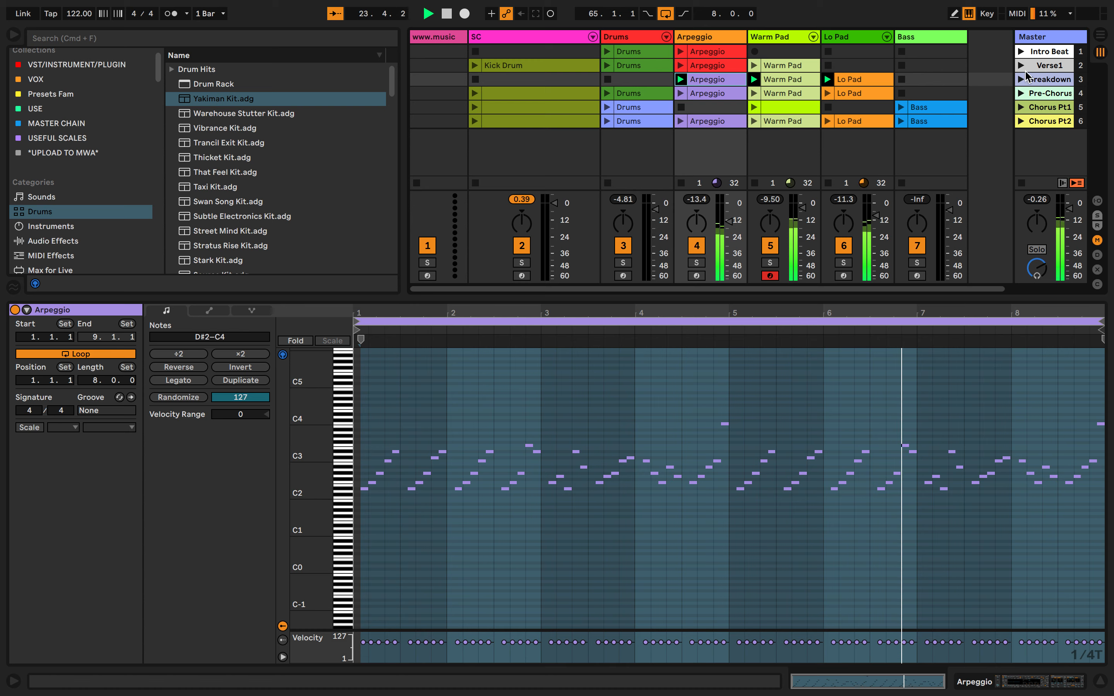
Launch the Pre-Chorus scene and view its SC, Drums, Arpeggio, Warm Pad and Lo Pad clips one after another
left_click(1021, 94)
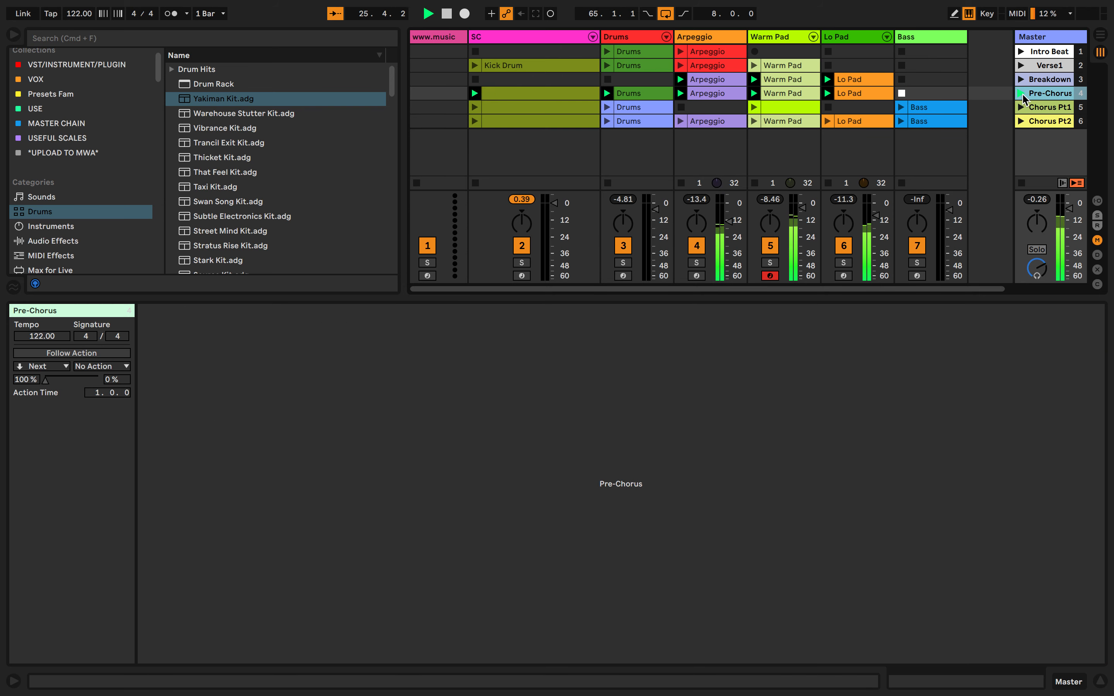
left_click(554, 96)
left_click(640, 94)
left_click(715, 94)
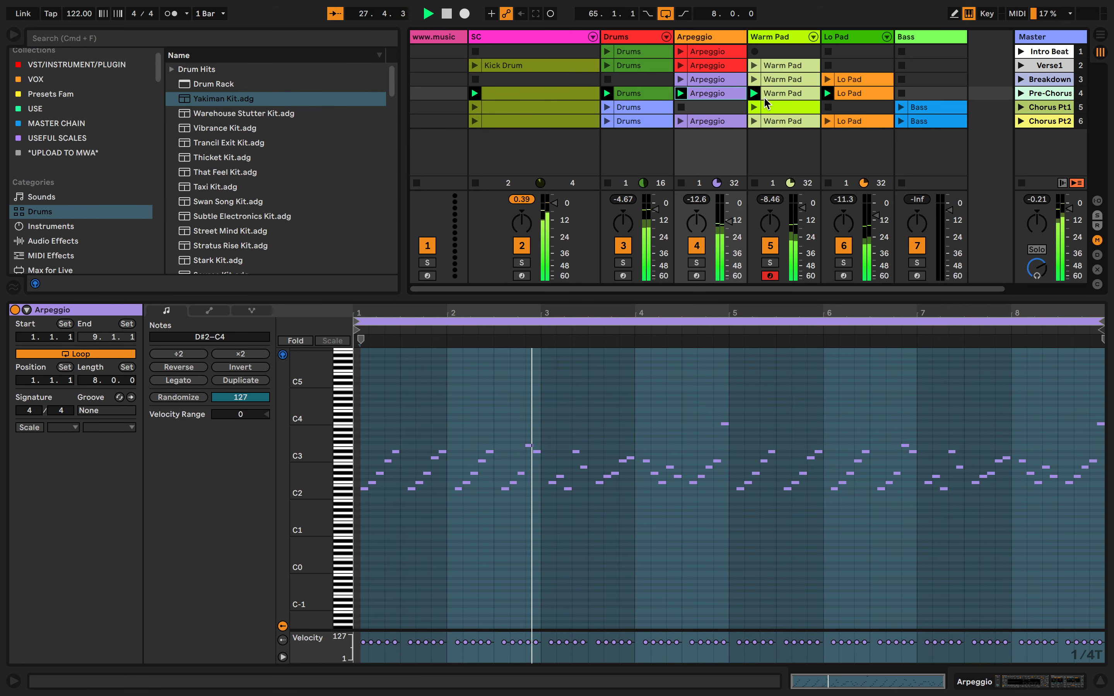
left_click(766, 94)
left_click(841, 94)
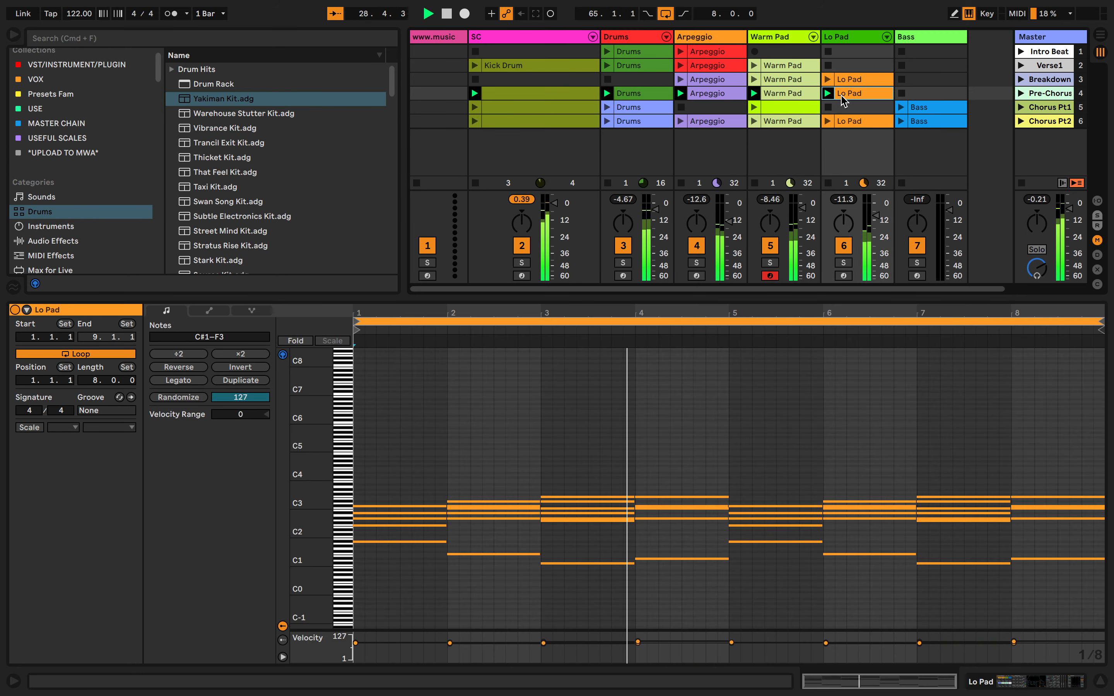
Add two breakpoints to the compressor's Model envelope in the Pre-Chorus Warm Pad clip, in bar 5 and at bar 6
left_click(801, 93)
mouse_move(765, 601)
left_mouse_down()
mouse_move(764, 500)
mouse_move(765, 612)
left_mouse_up()
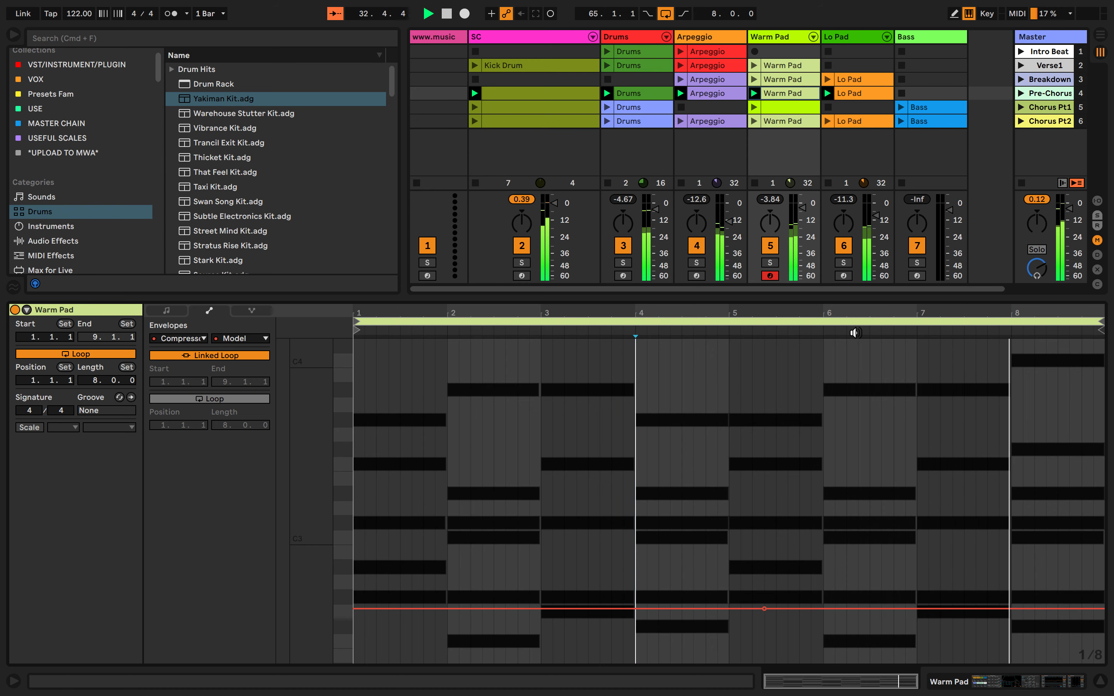
left_click(823, 609)
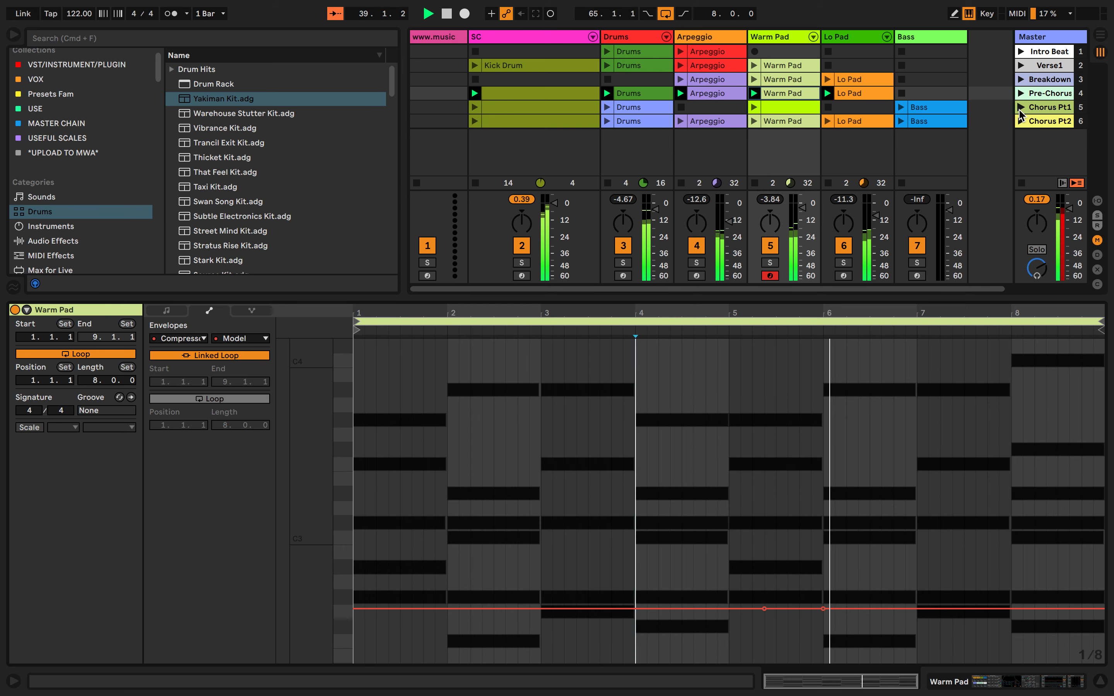
Launch the Chorus Pt1 scene and view the notes of its Bass clip
left_click(1020, 110)
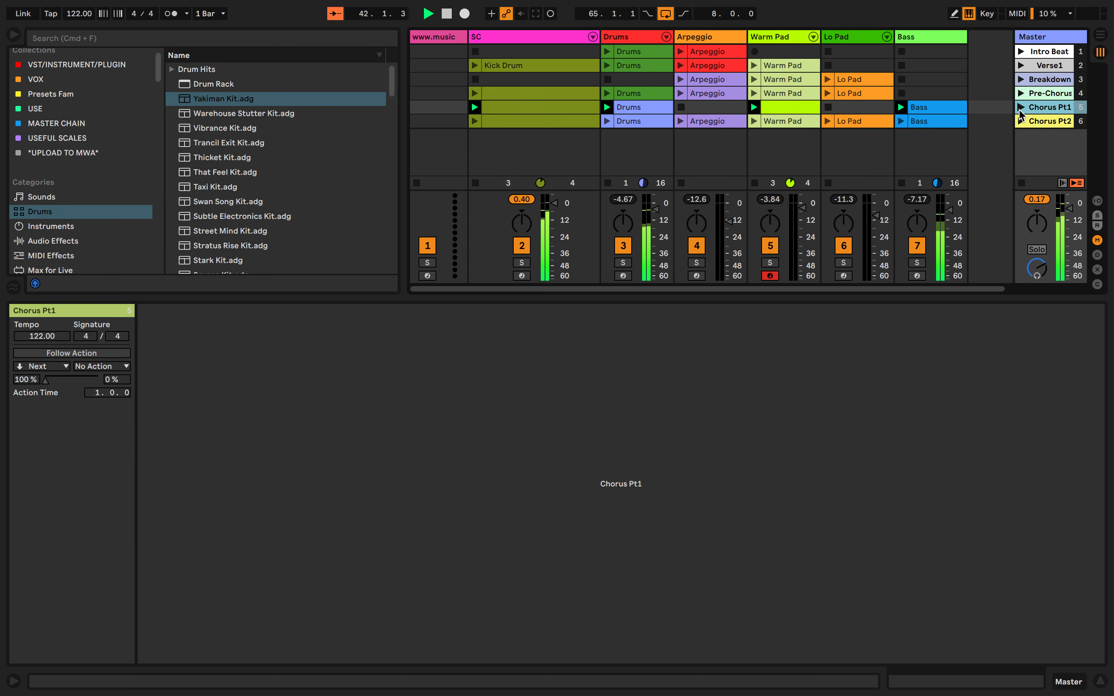
left_click(921, 110)
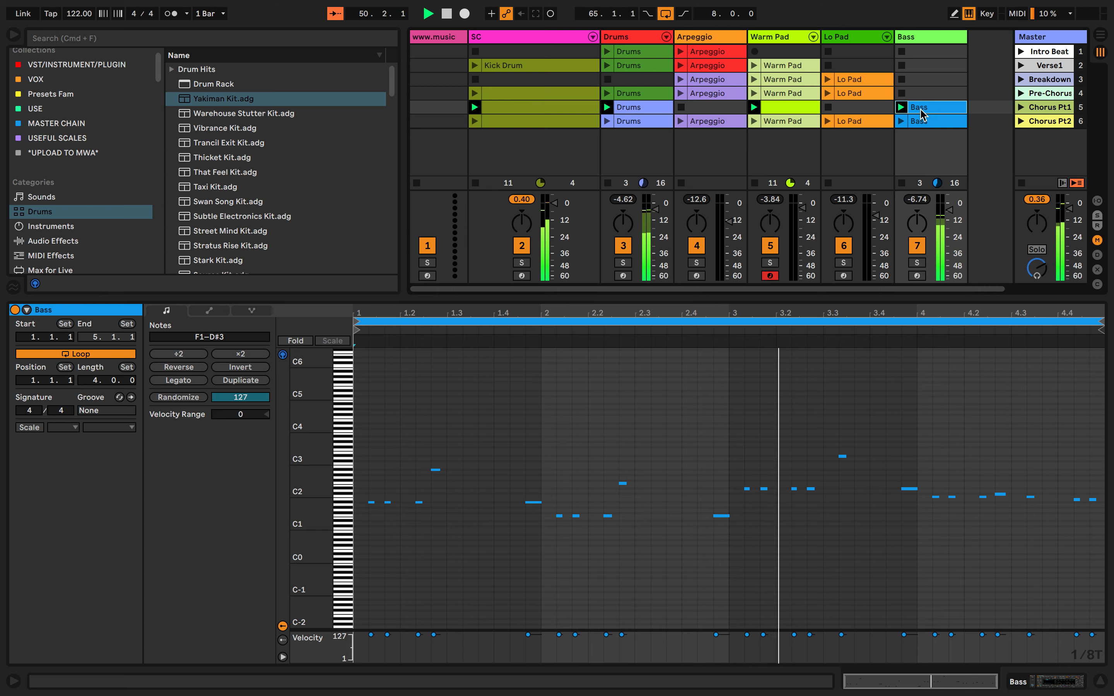
Launch the Chorus Pt2 scene, view each of its clips from SC to Bass, and stop playback
left_click(1024, 123)
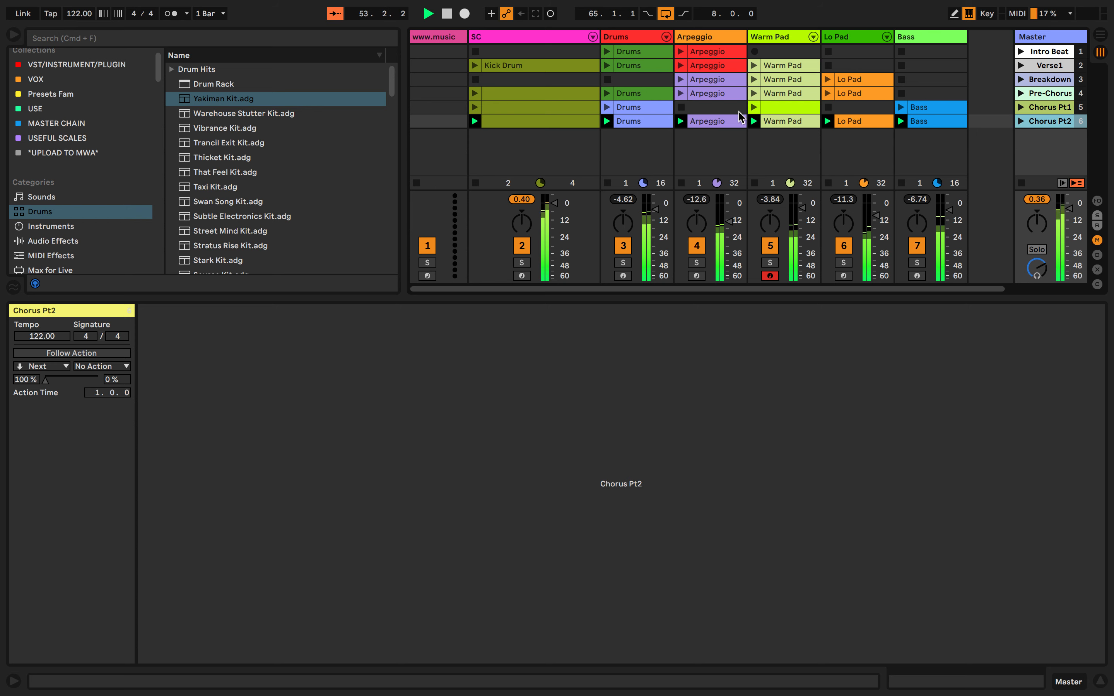
left_click(733, 121)
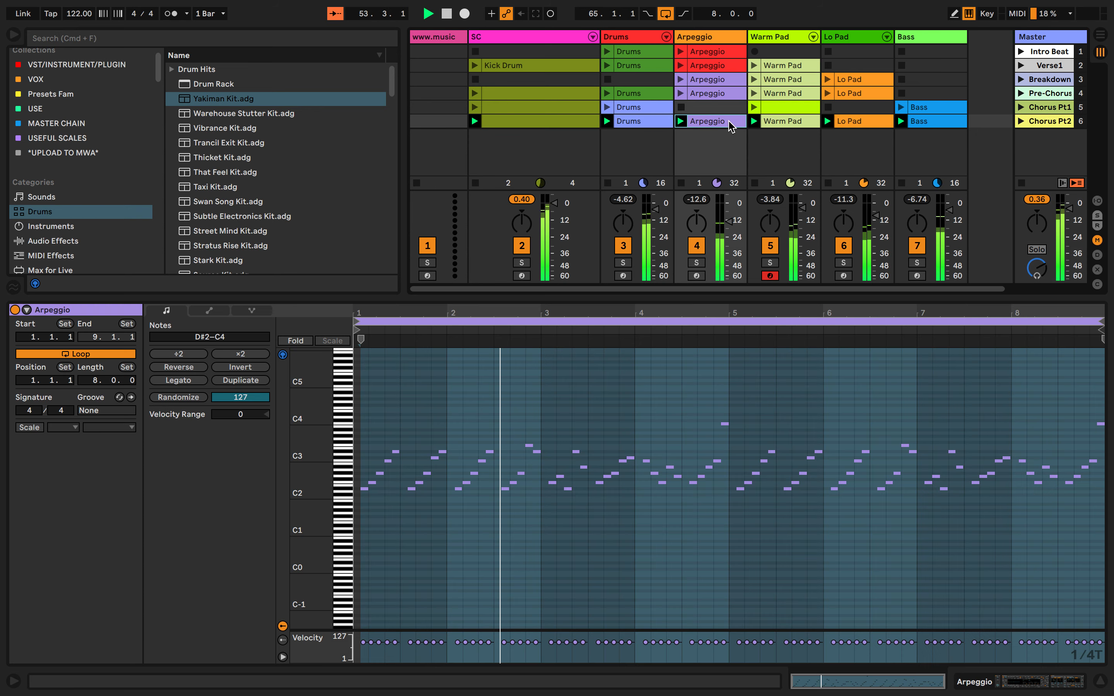
left_click(559, 127)
left_click(638, 124)
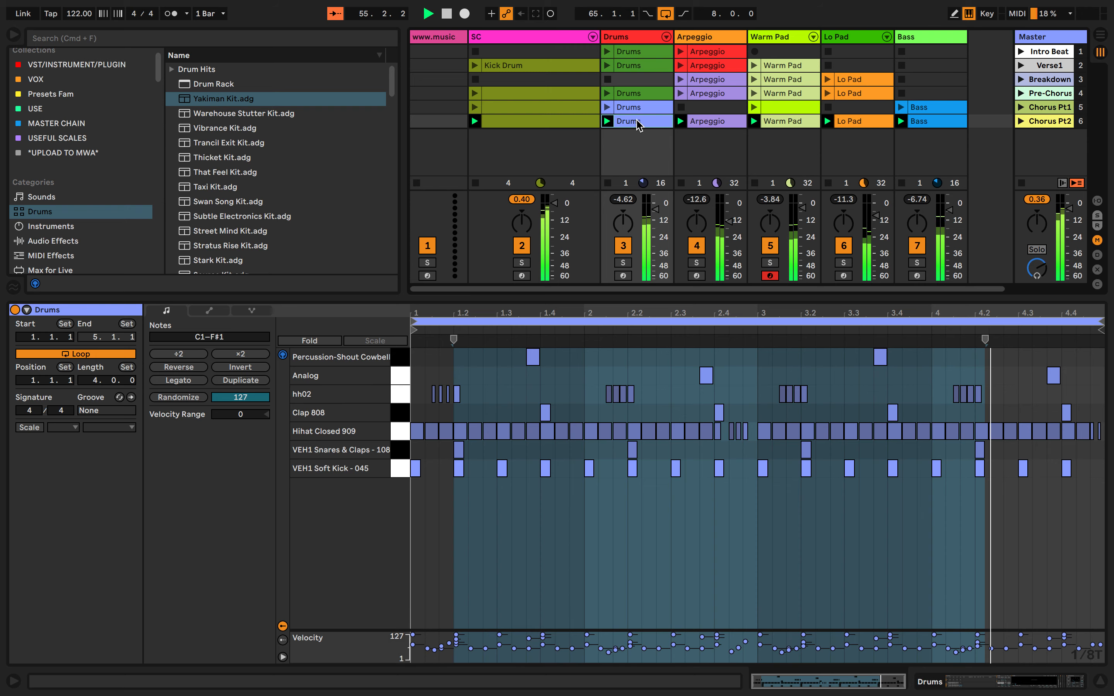
left_click(776, 122)
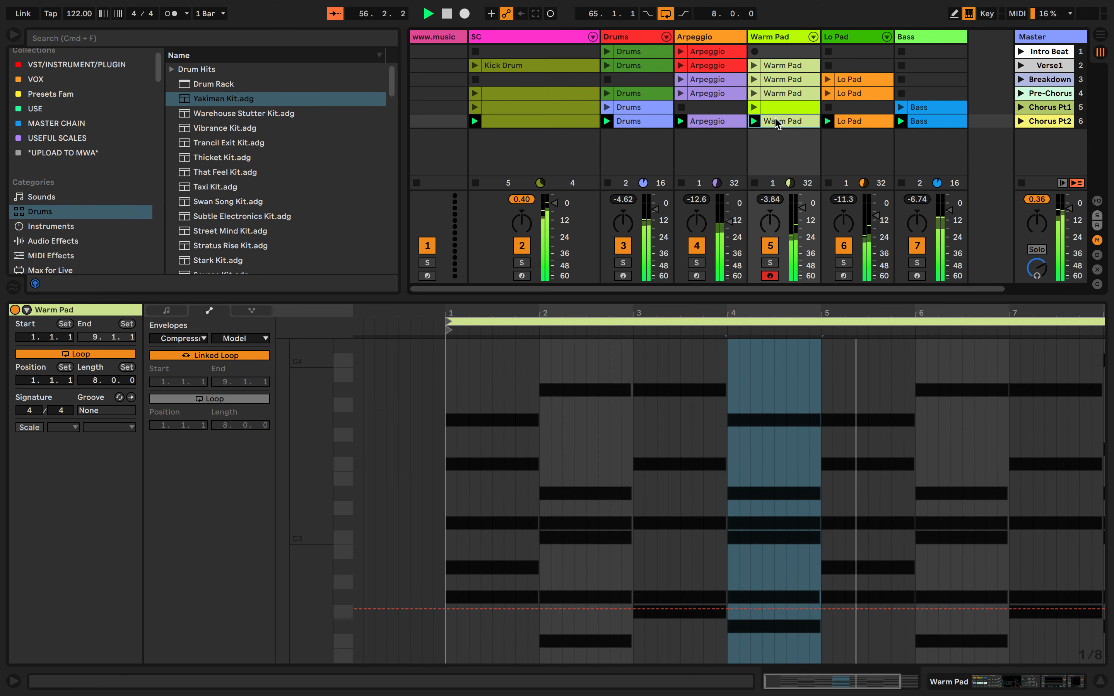
left_click(852, 121)
left_click(916, 122)
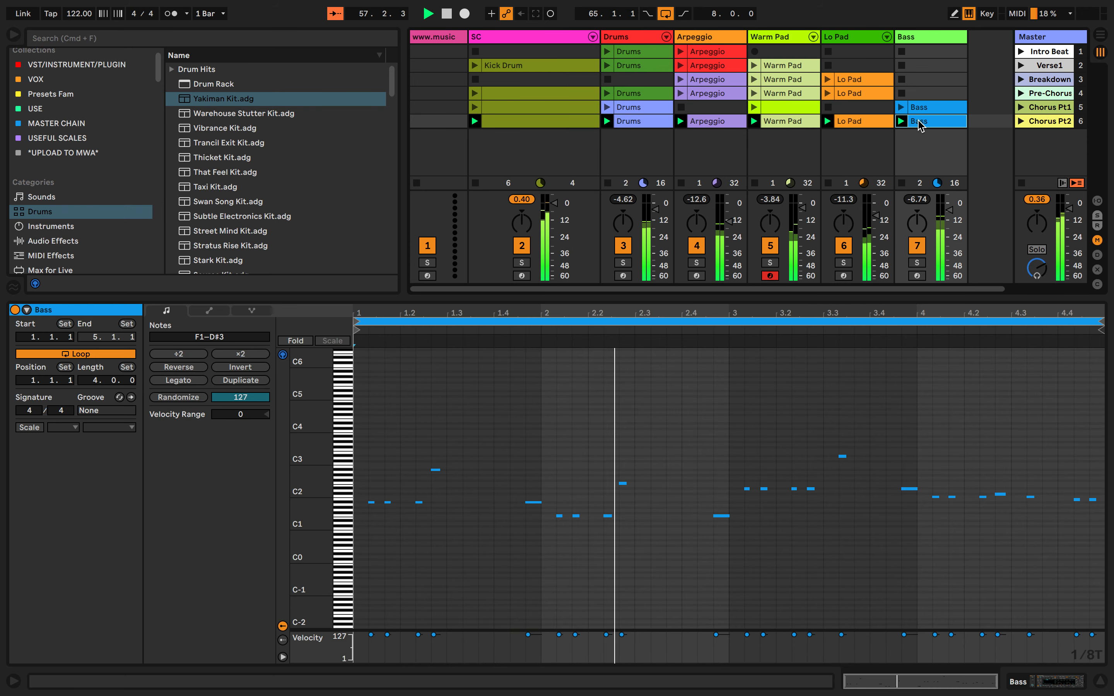
key("space")
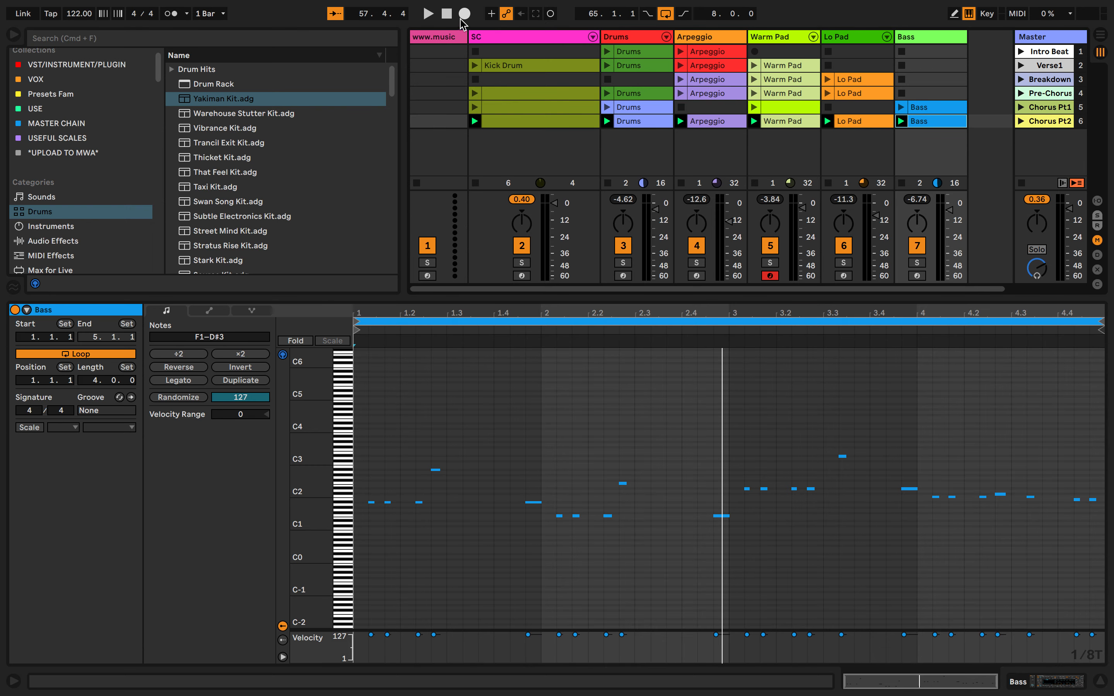
Show the Arrangement View, mark a time range across the tracks, and return to Session View
left_click(1098, 34)
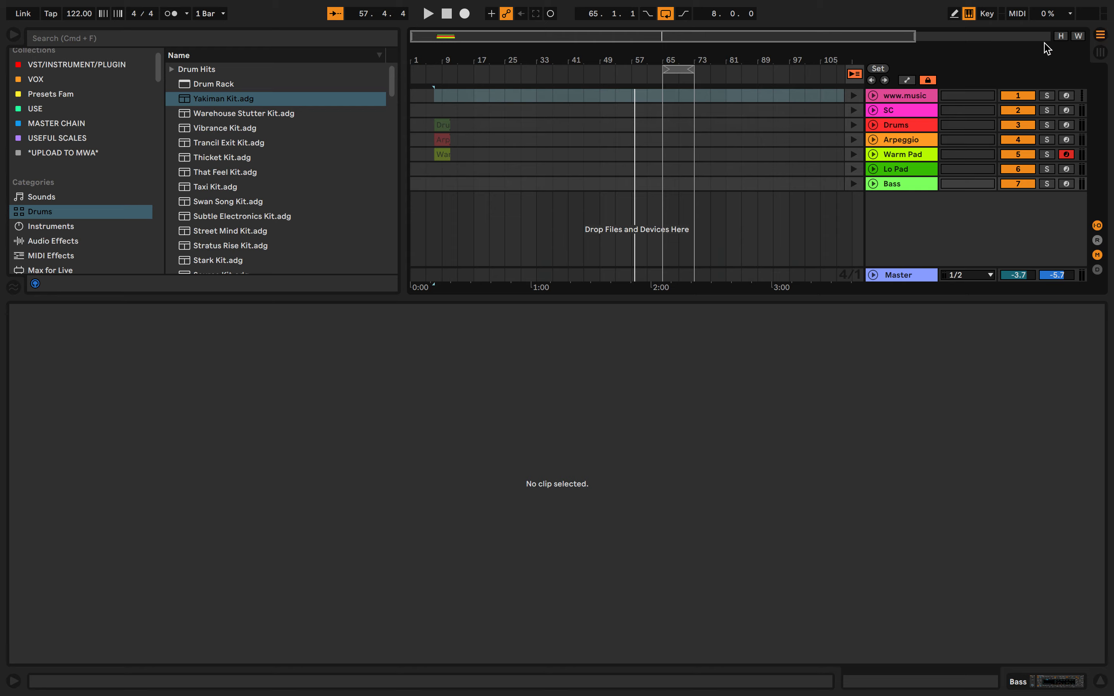
left_click_drag(449, 181, 473, 99)
left_click(677, 166)
left_click(1101, 51)
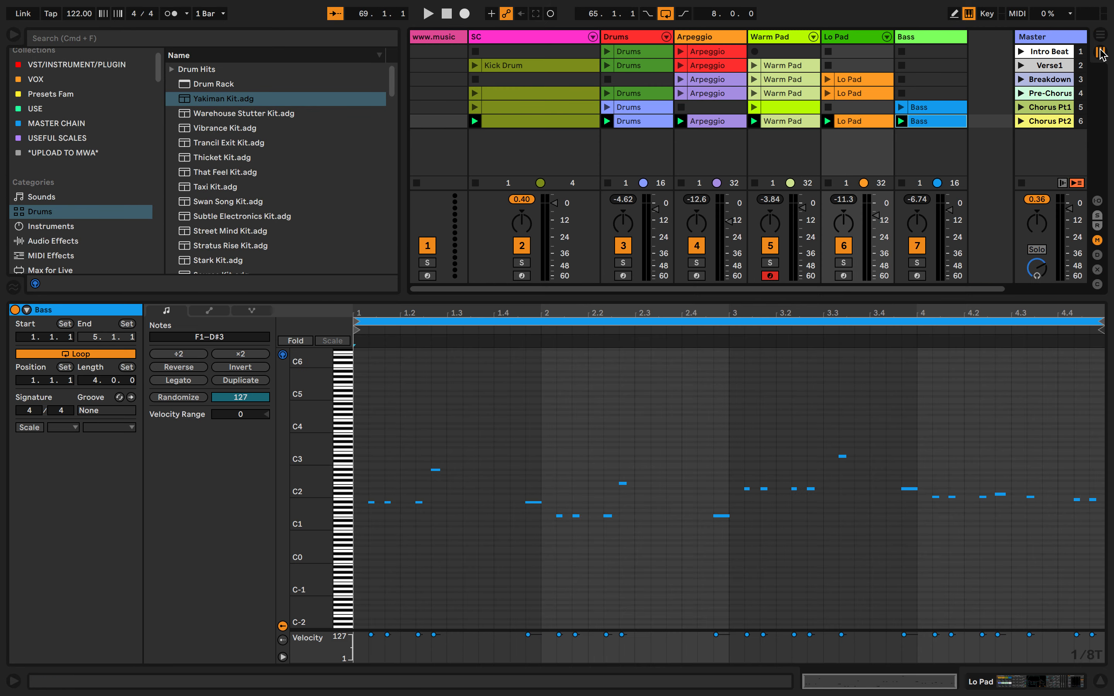
Switch to Arrangement View, mark a range across the tracks, and place the insert marker at 37.1.1 on the Drums track
key("Tab")
left_click(441, 184)
left_click_drag(438, 198, 586, 99)
left_click(547, 131)
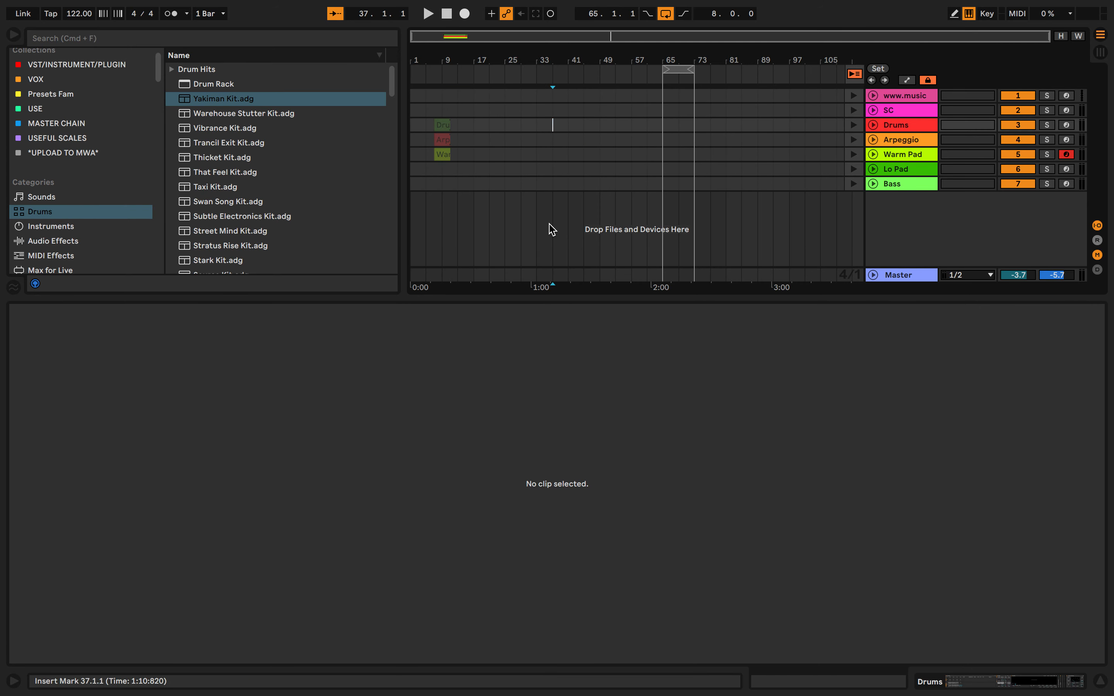
Return the song position to 1.1.1 and switch between Arrangement and Session View, ending in Session View
left_click(1101, 53)
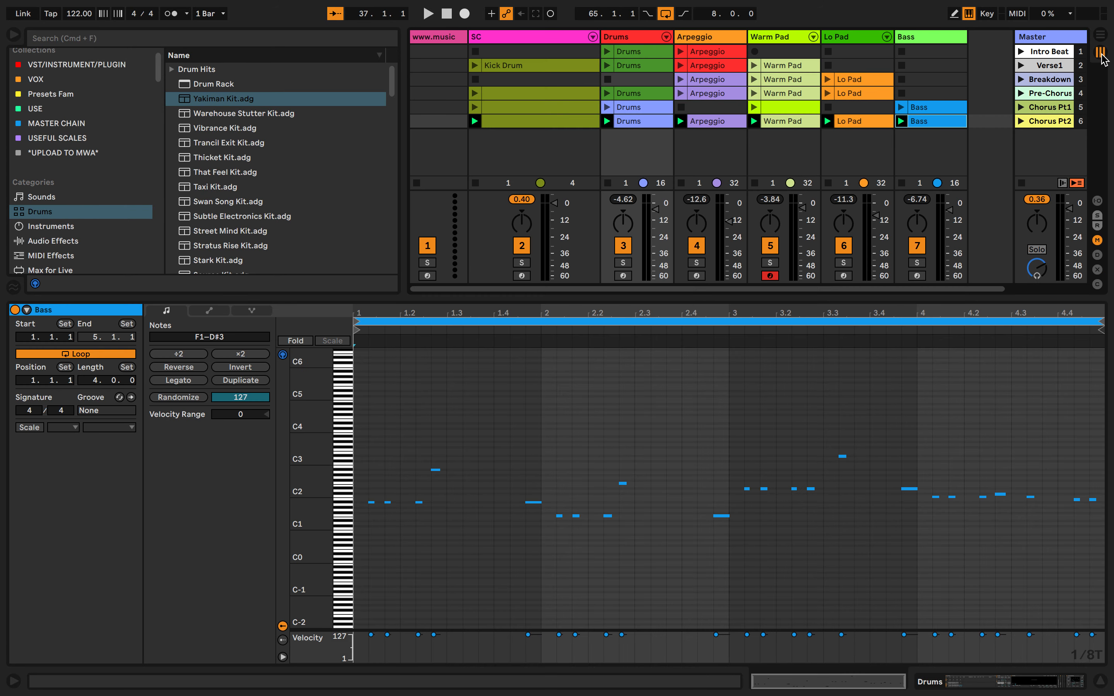
left_click(1101, 36)
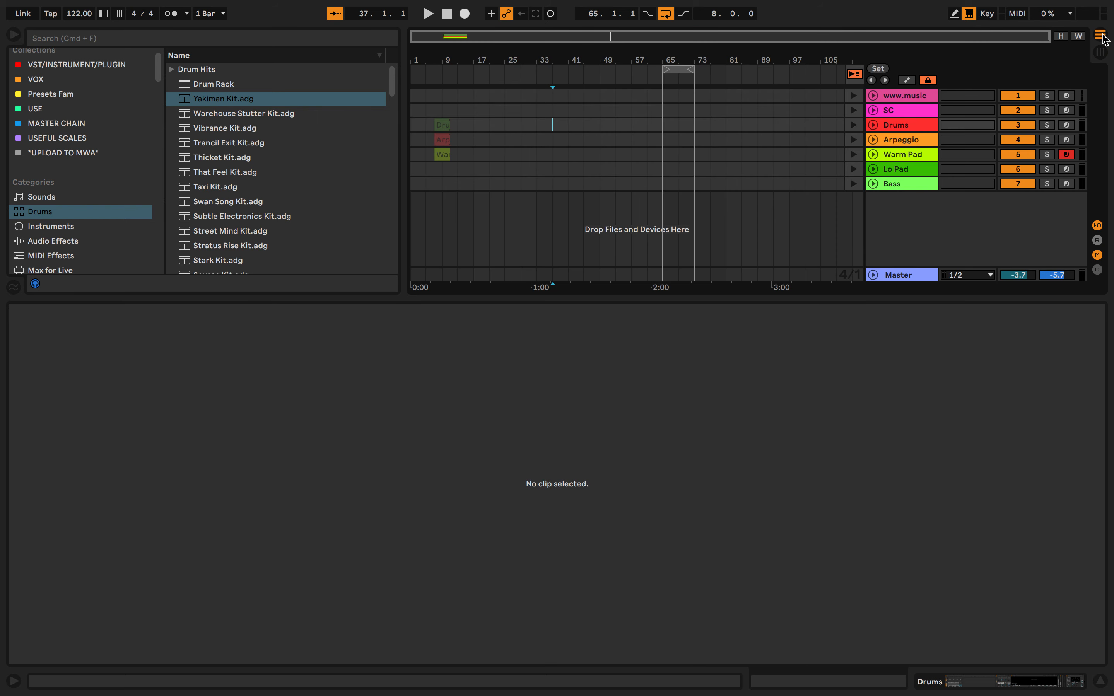
left_click(1103, 54)
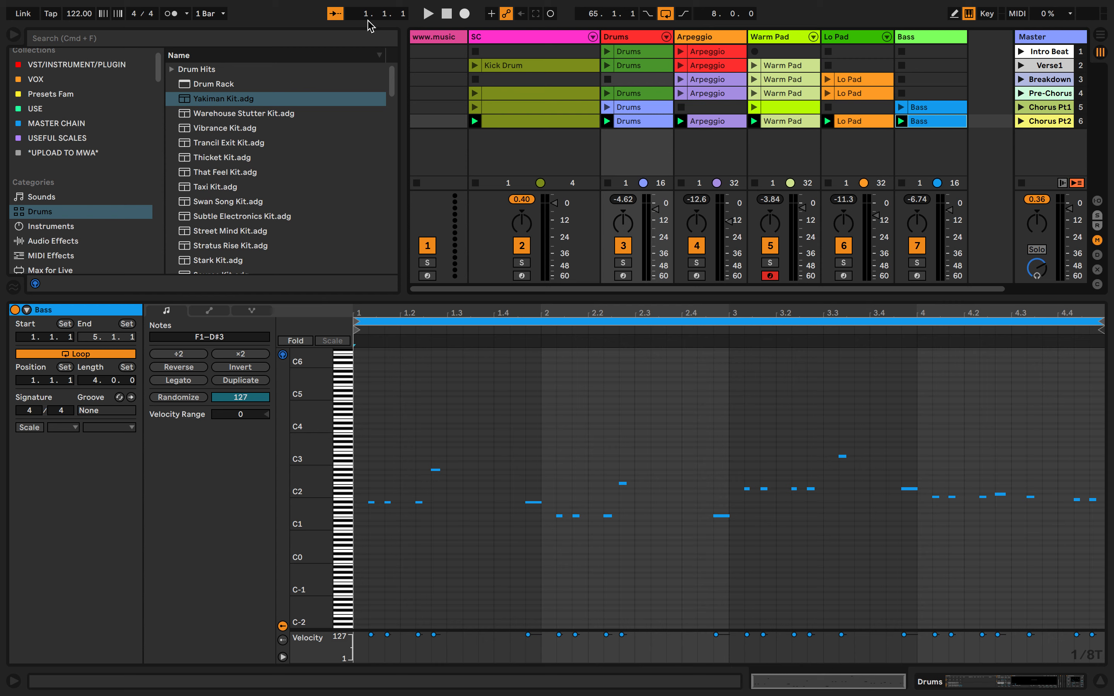
Turn on the metronome, briefly play the set, and set the metronome's count-in to 1 Bar
left_click(203, 17)
left_click(204, 16)
left_click(428, 14)
left_click(187, 14)
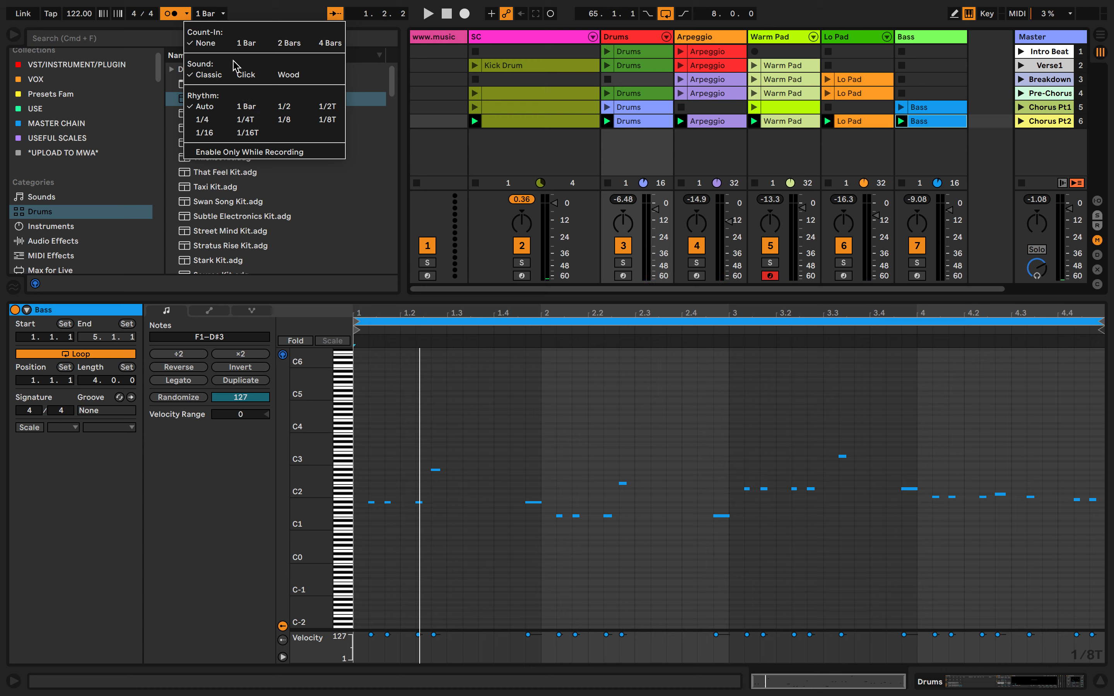
left_click(259, 44)
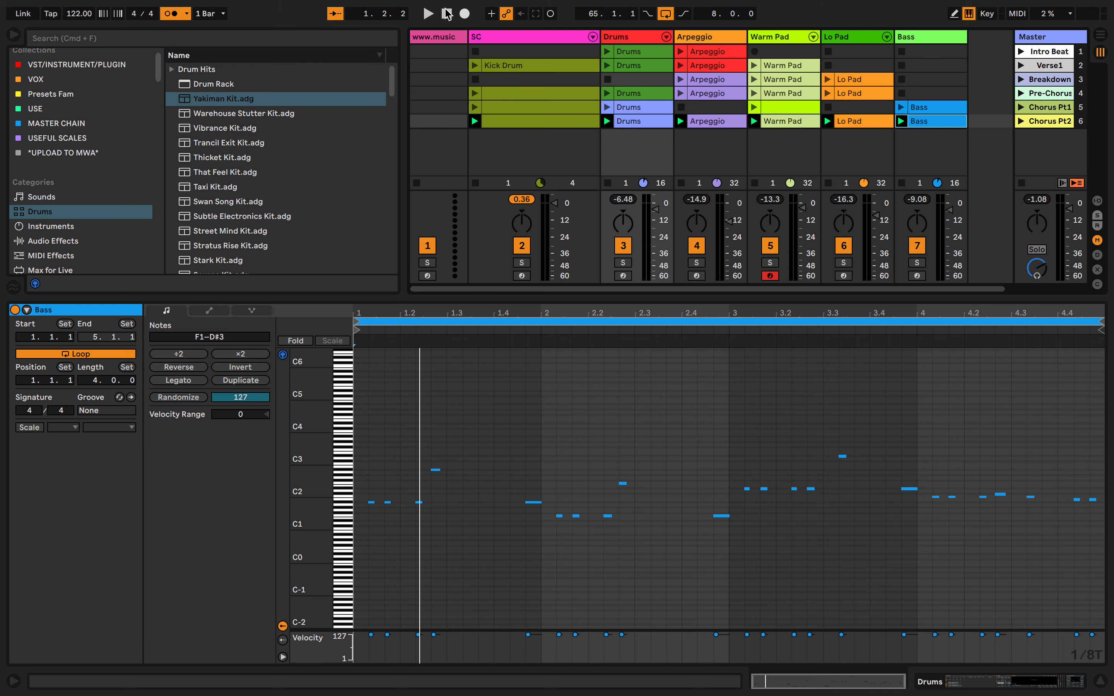
Stop playback, start Arrangement recording, and launch the Intro Beat scene during the count-in
left_click(446, 14)
left_click(462, 13)
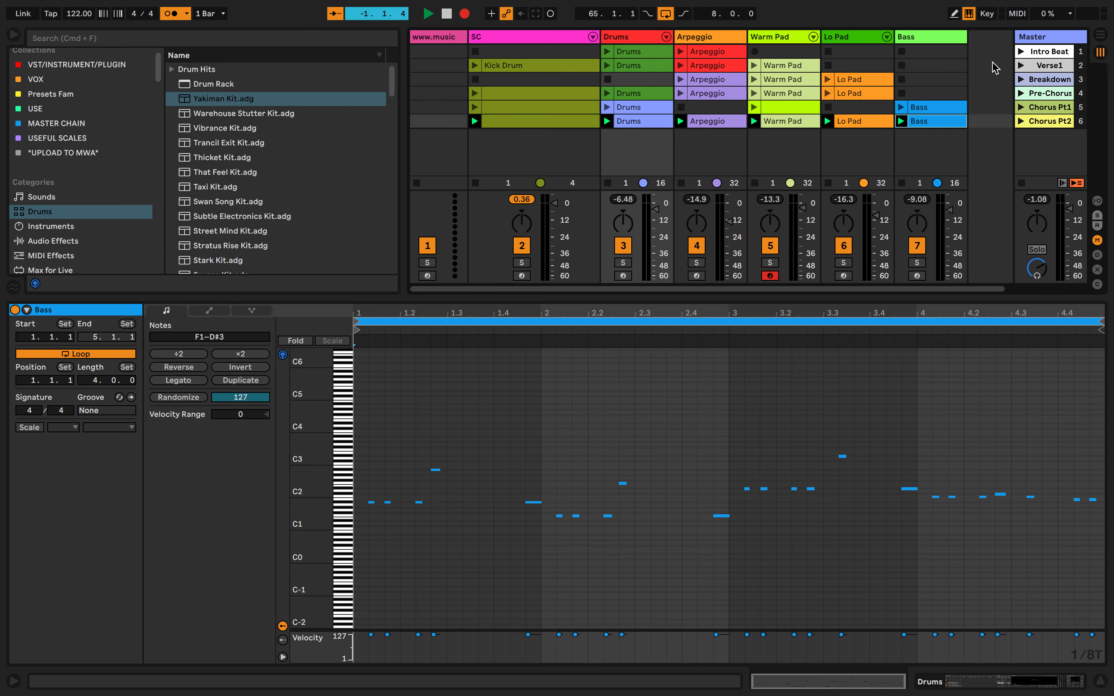
left_click(1022, 53)
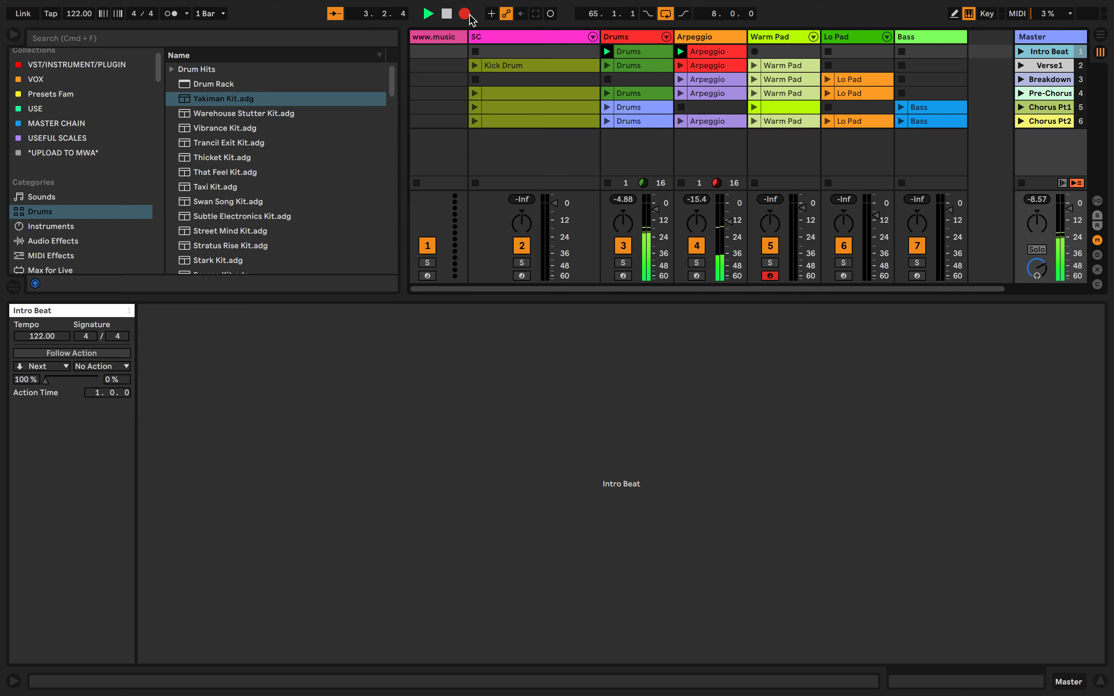
Examine the Intro Beat clips being recorded in Arrangement View, then return to Session View
key("Tab")
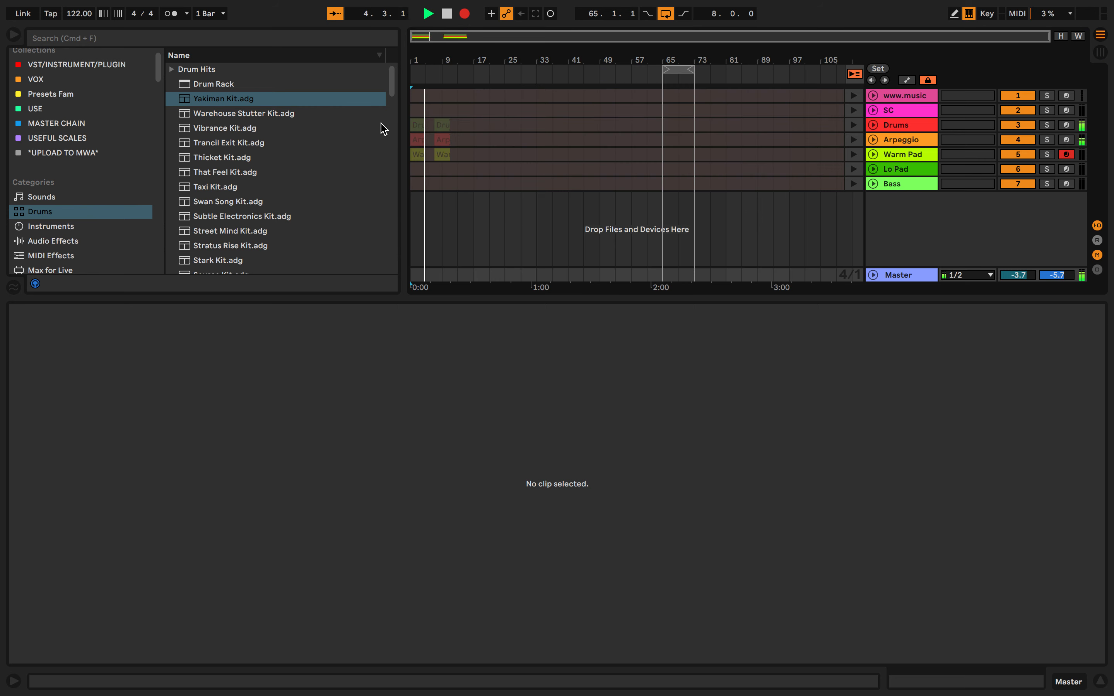
key("plus")
key("plus")
key("minus")
key("minus")
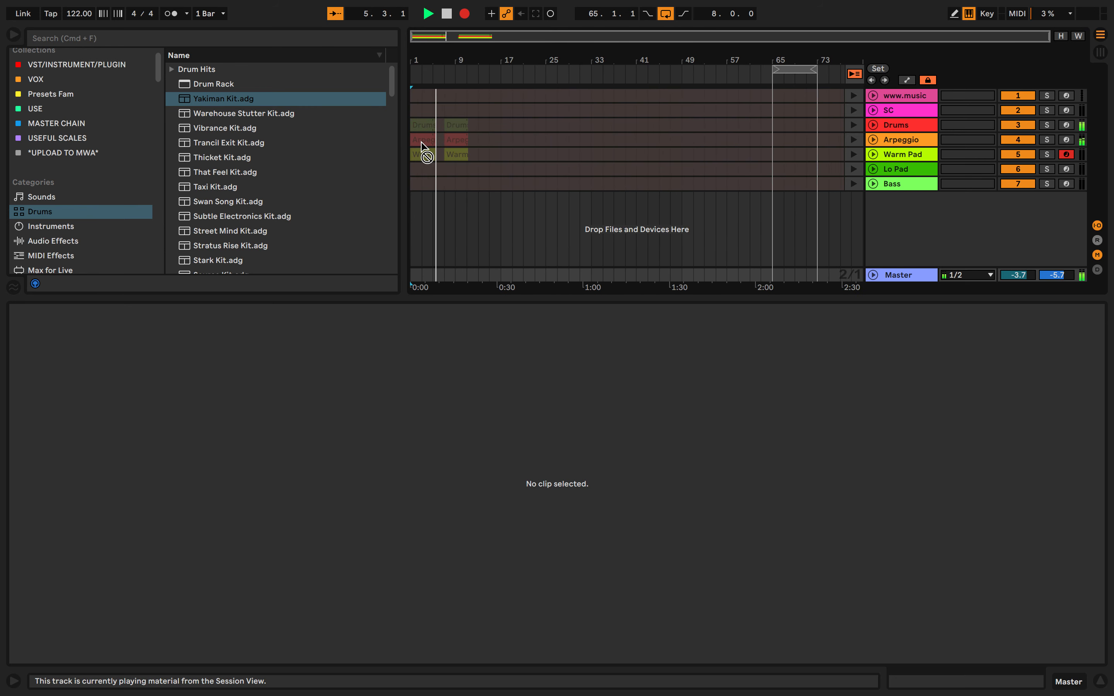
key("Tab")
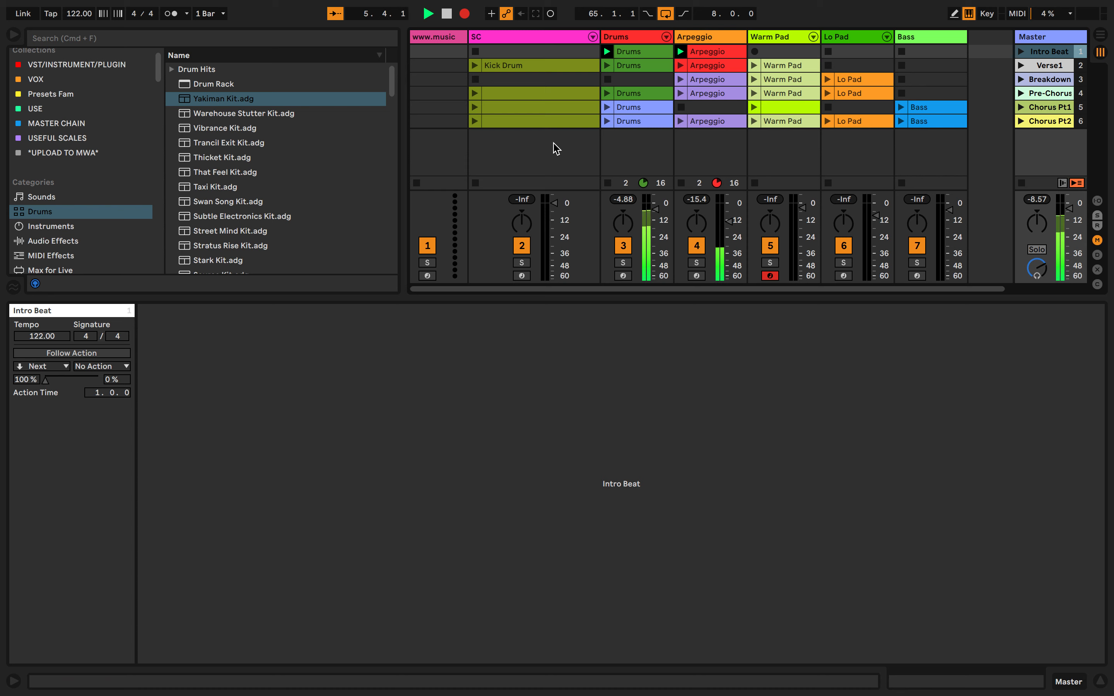
Launch the Verse1 scene while recording, and check its clips in Arrangement View before returning to Session View
left_click(1020, 67)
key("Tab")
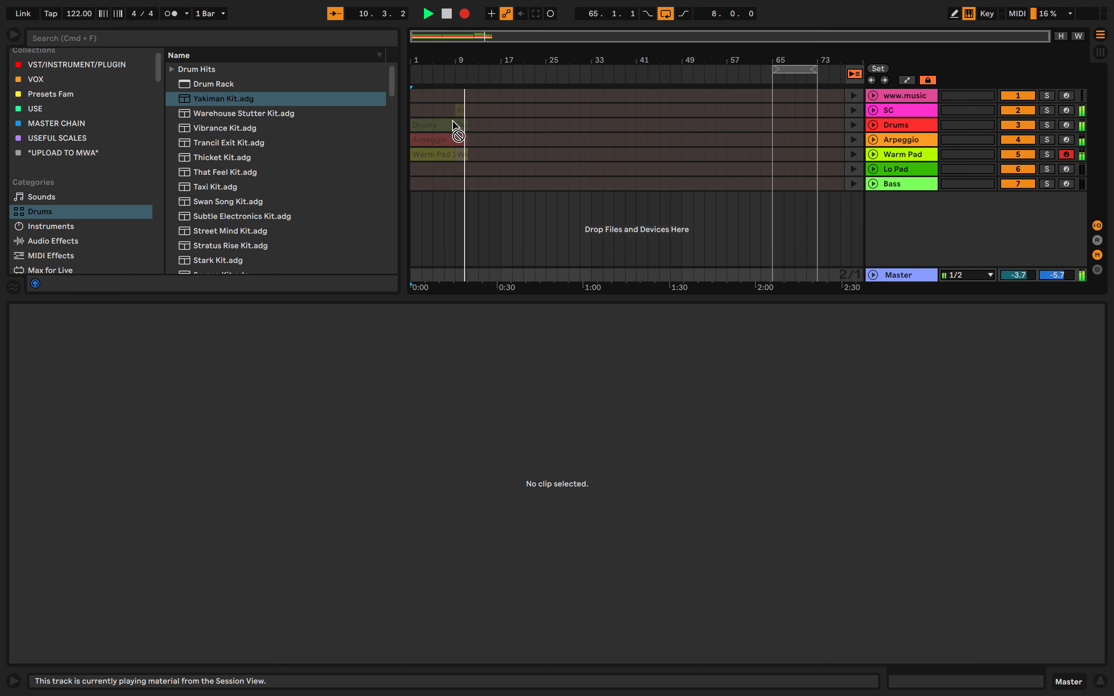
key("Tab")
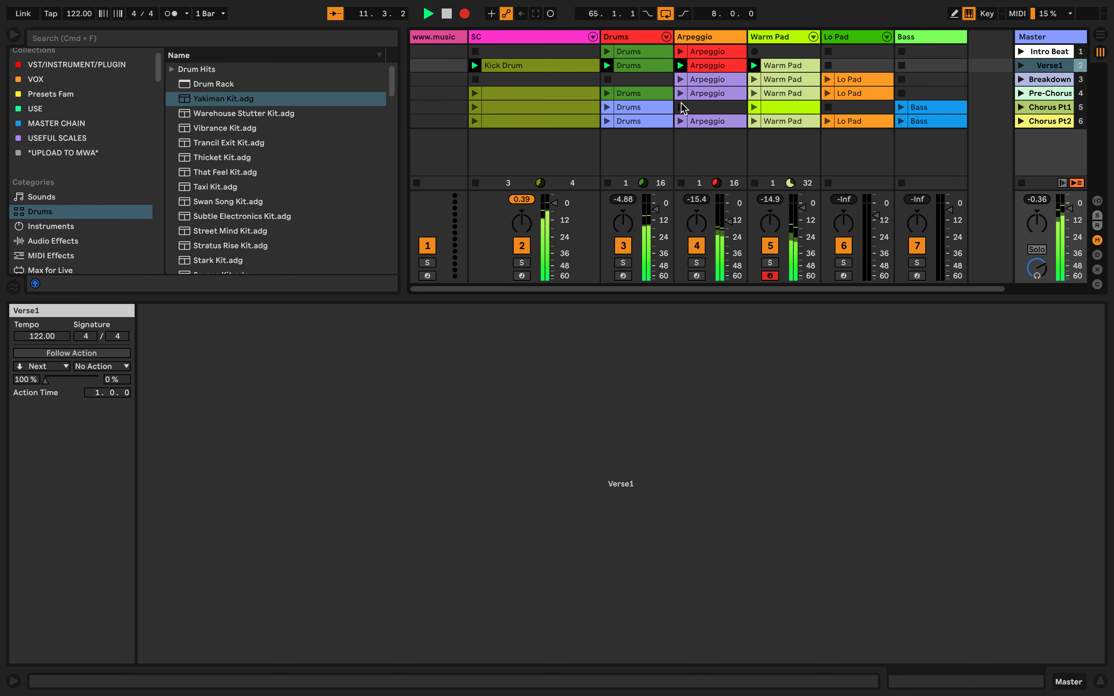
key("Tab")
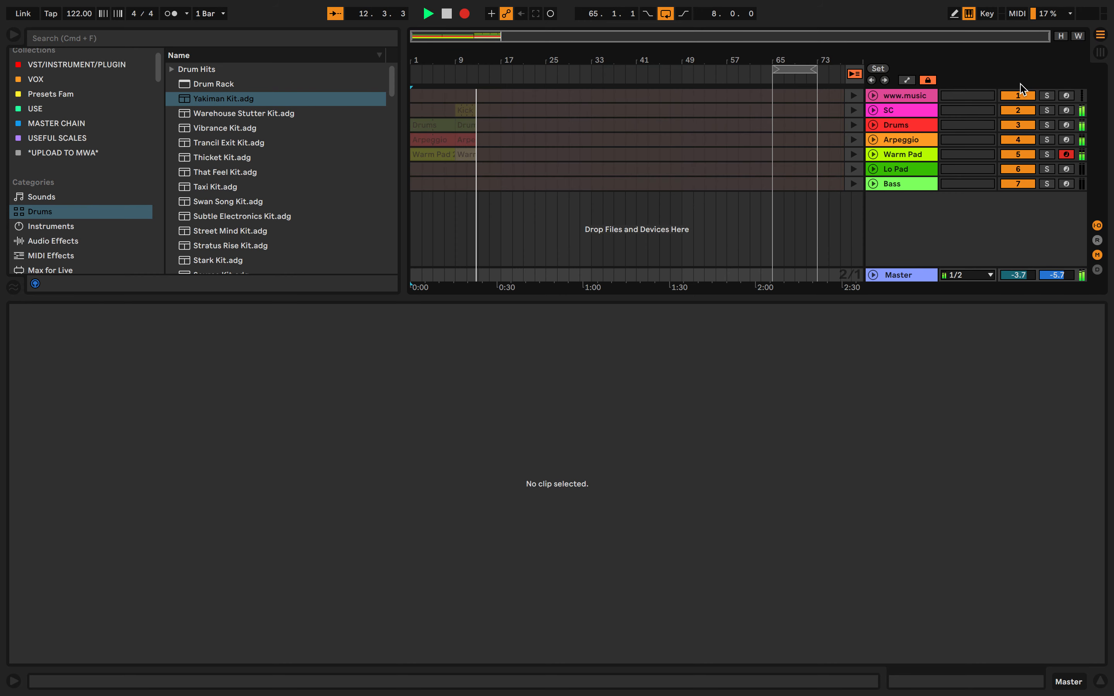
key("Tab")
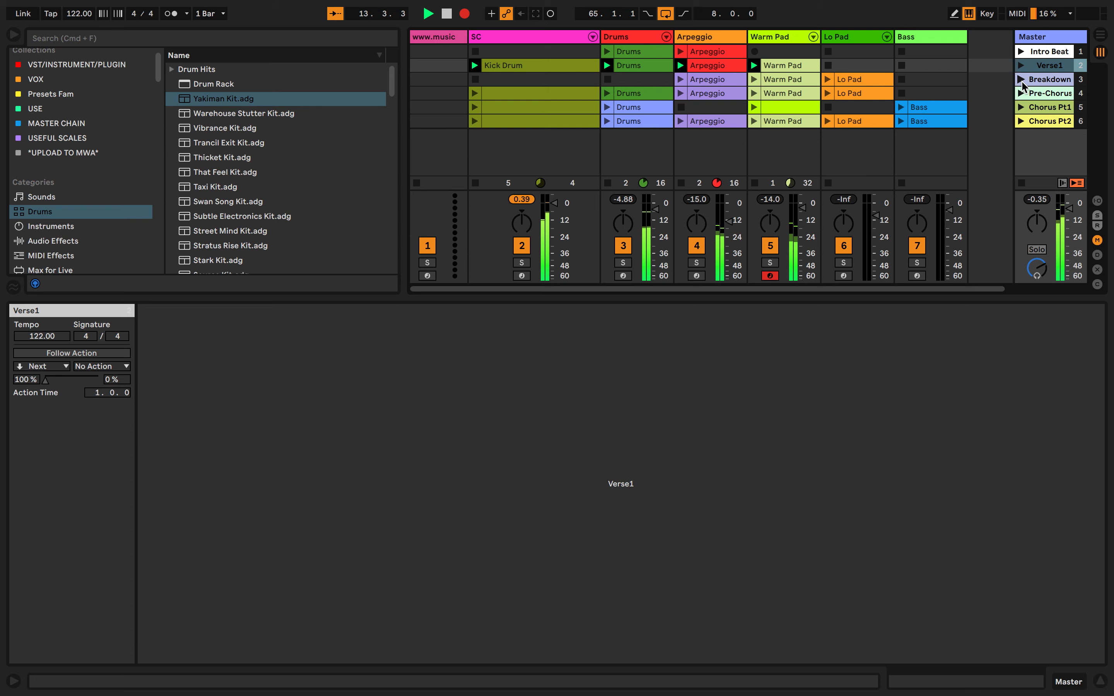
key("Tab")
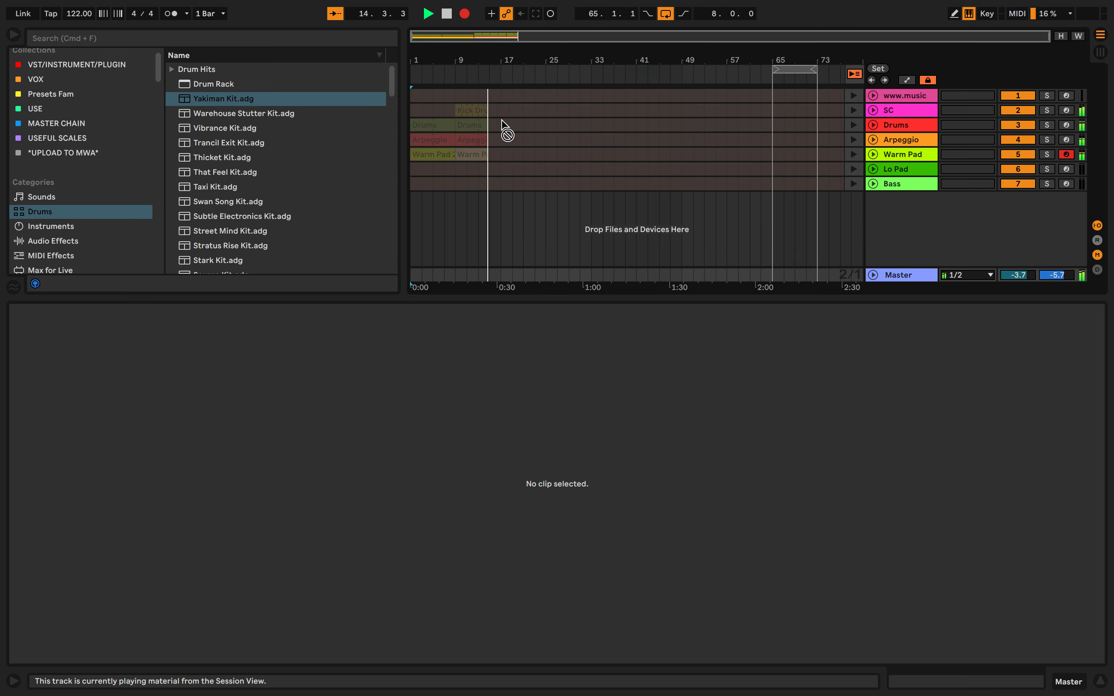
key("Tab")
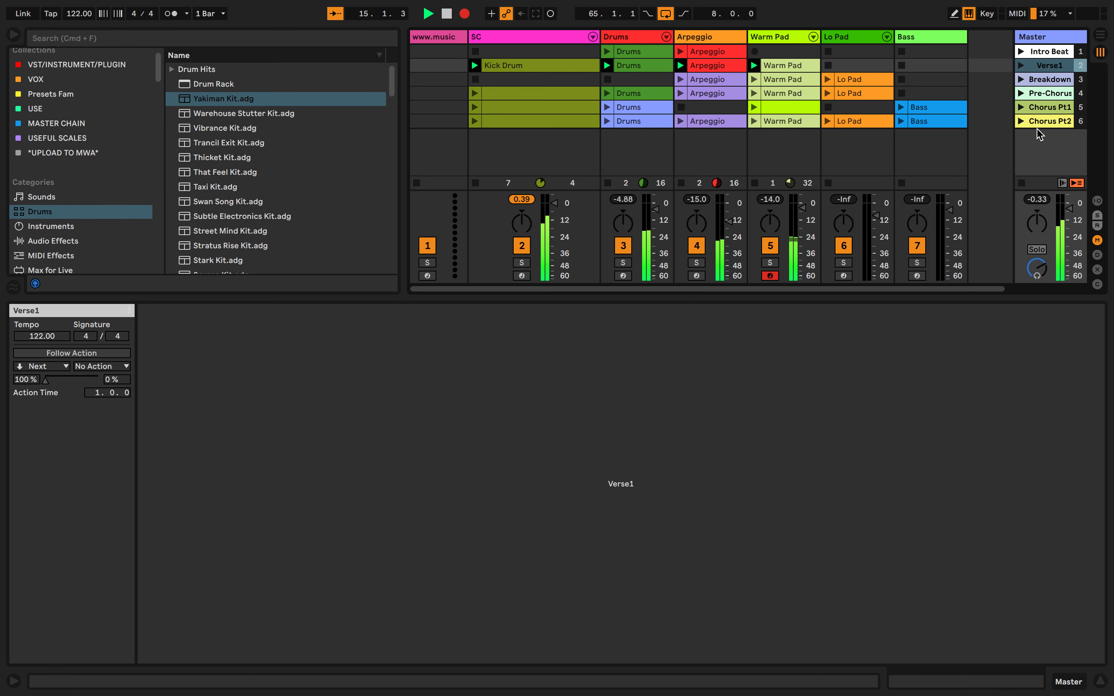
Launch the Breakdown scene while recording, and turn off the Arrangement loop at bars 65 to 73
left_click(1021, 80)
key("Tab")
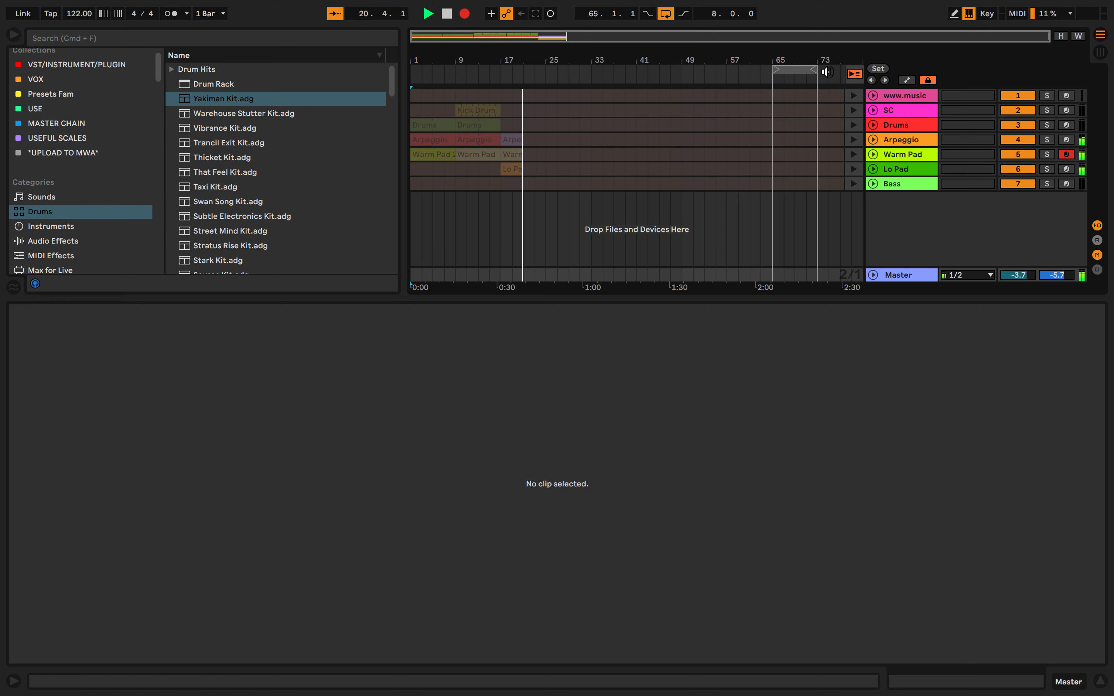
right_click(814, 70)
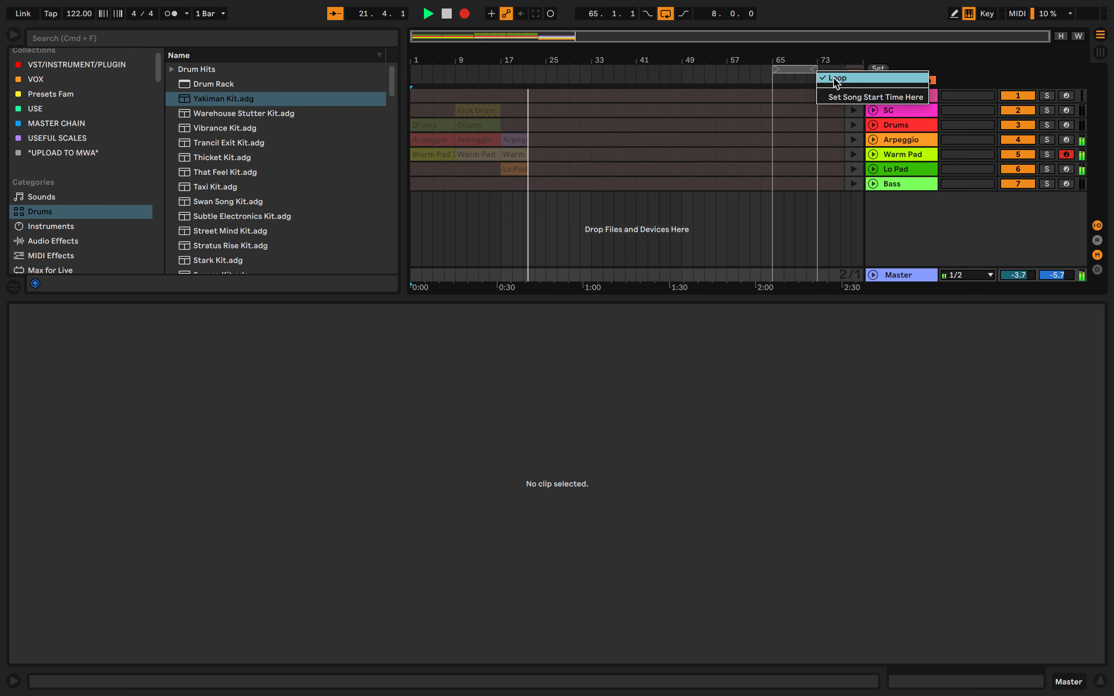
left_click(829, 79)
key("Tab")
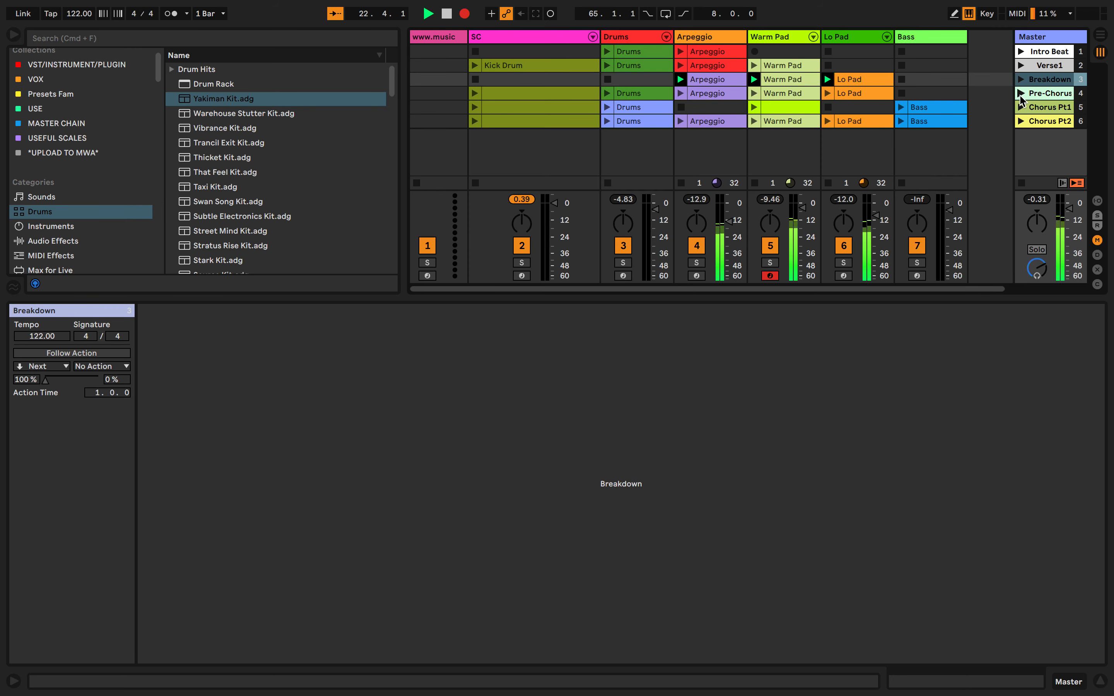
key("Tab")
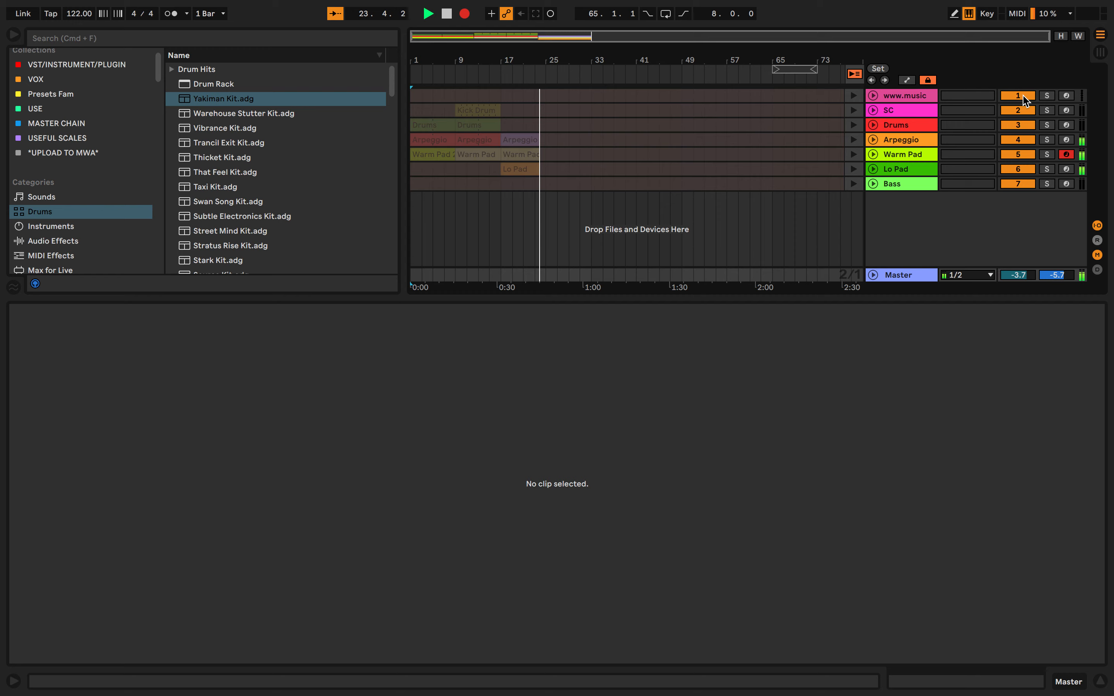
key("Tab")
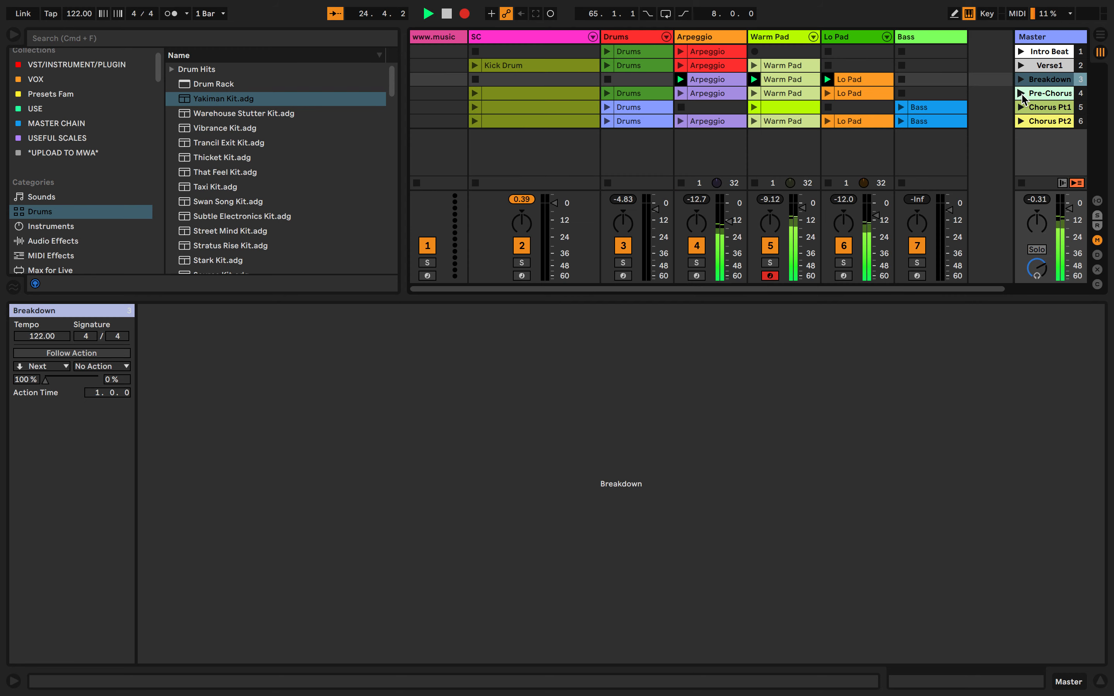
Launch the Pre-Chorus scene while recording, and check its clips in Arrangement View
left_click(1020, 93)
key("Tab")
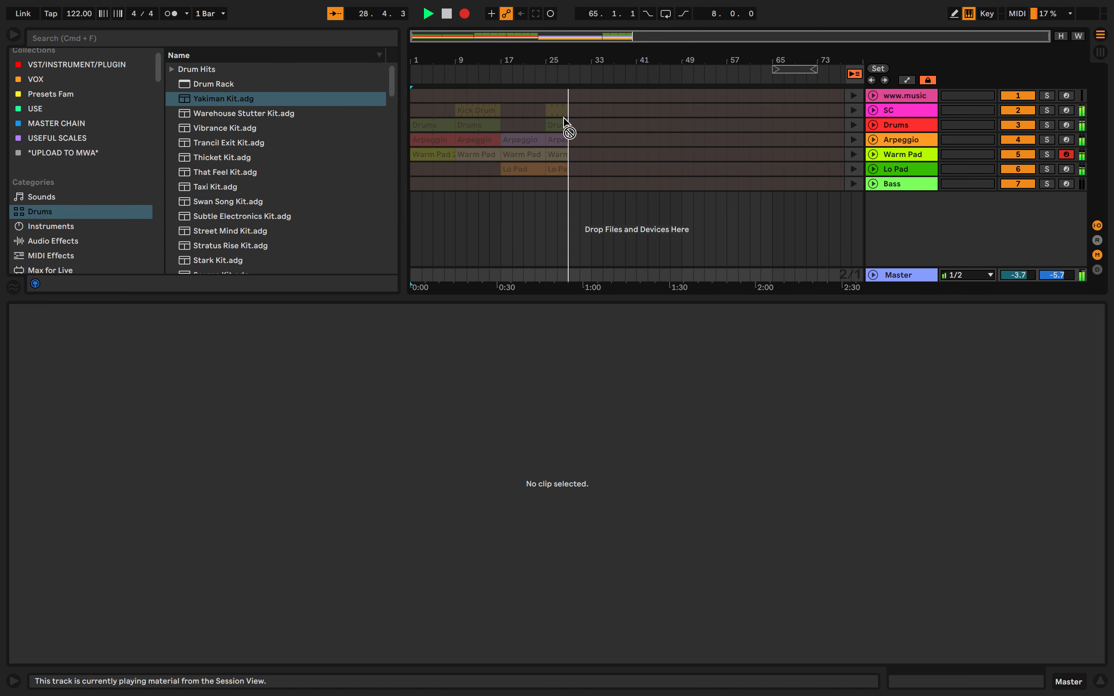
key("Tab")
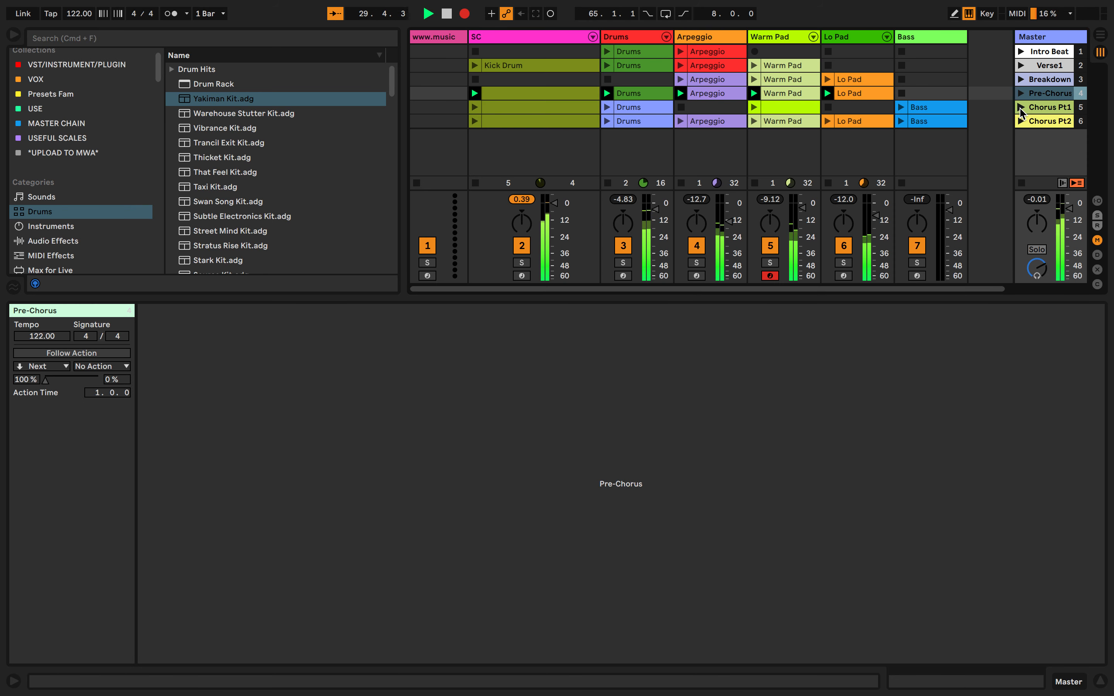
key("Tab")
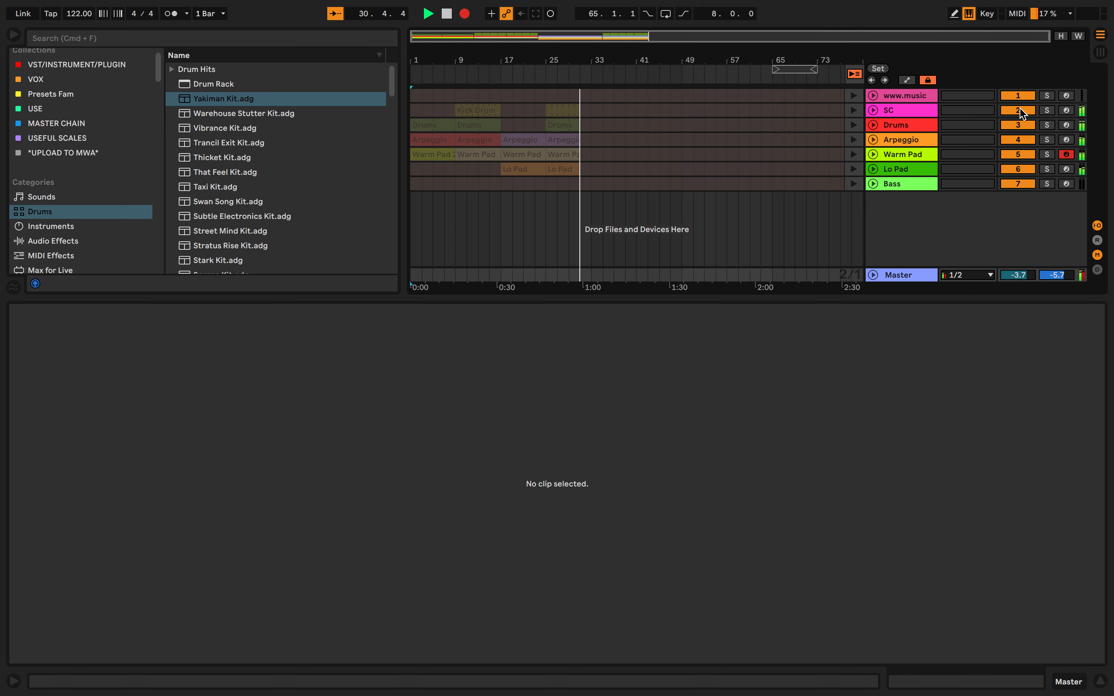
Launch the Chorus Pt1 scene from Session View while recording, and check its clips in Arrangement View
key("Tab")
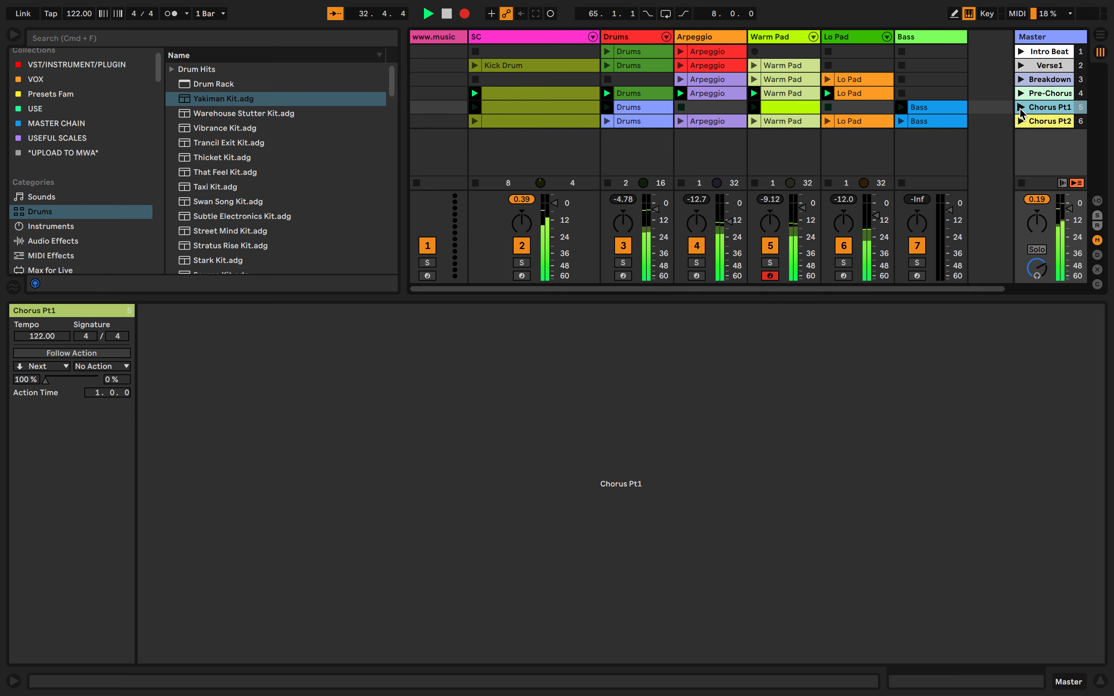
key("Tab")
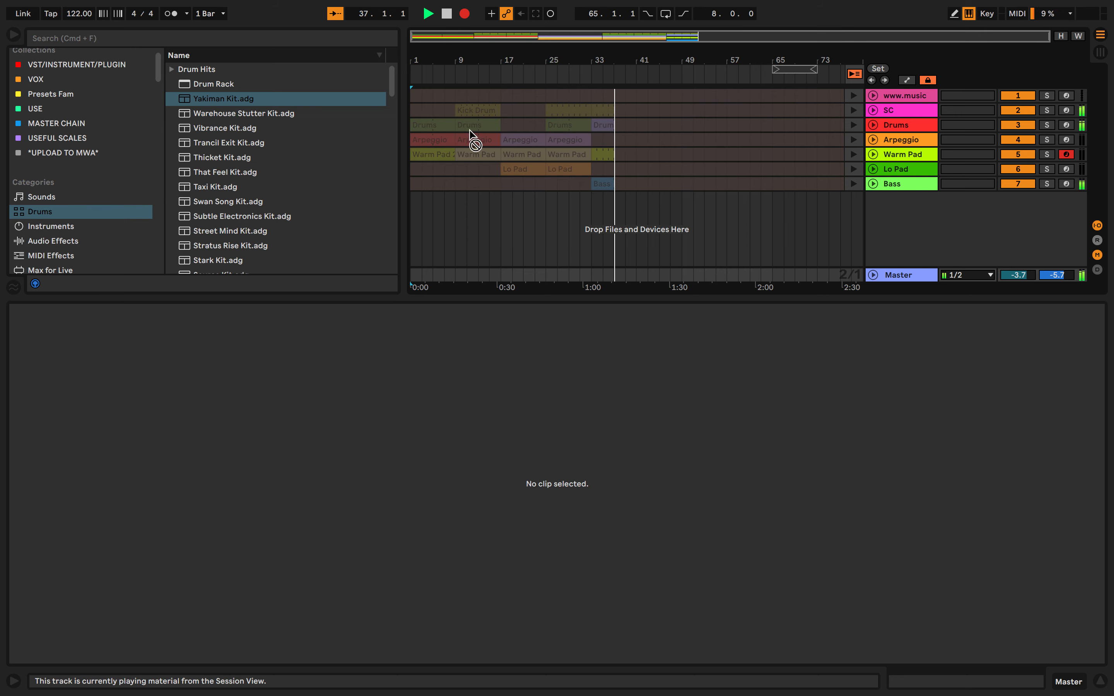
key("Tab")
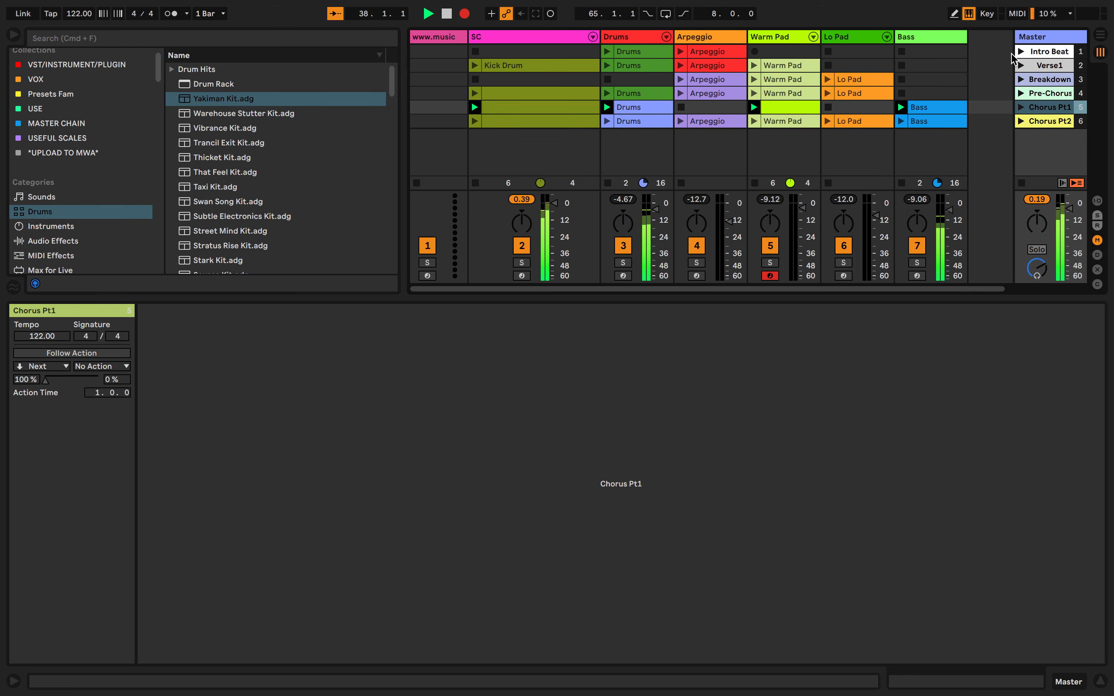
key("Tab")
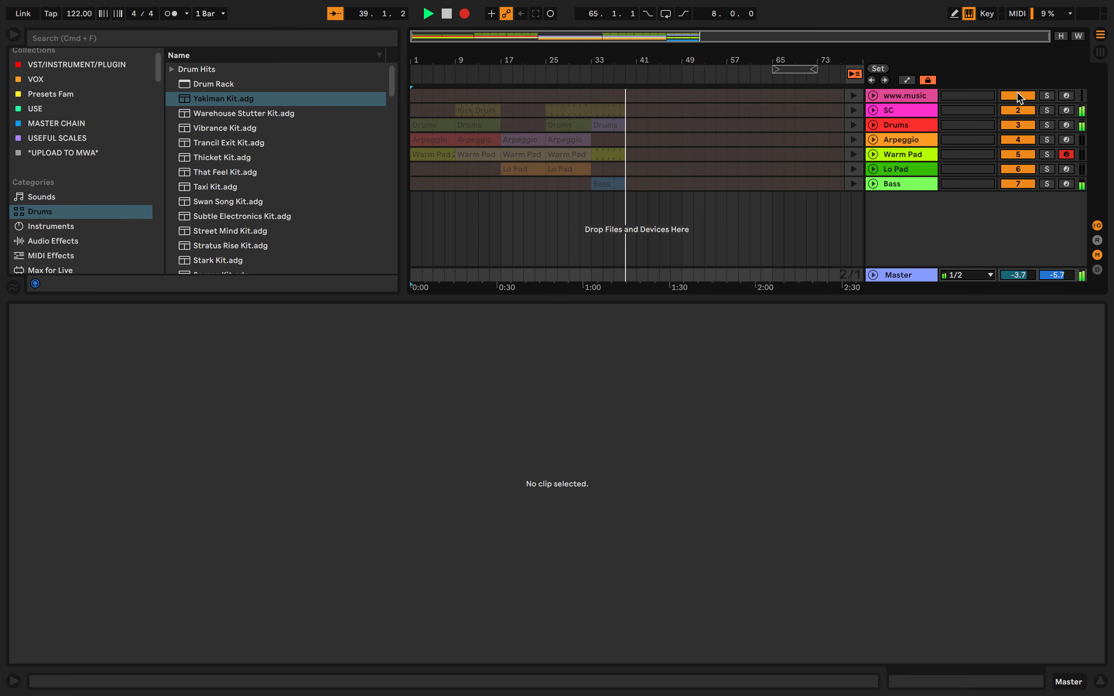
key("Tab")
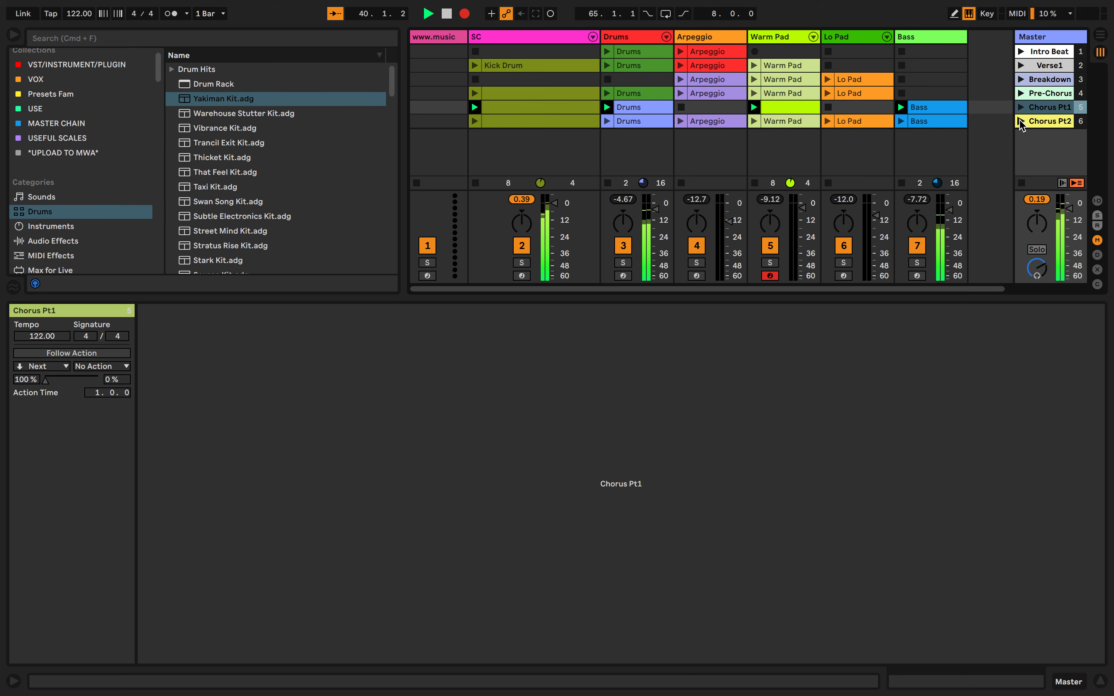
Launch the Chorus Pt2 scene while recording, and check its clips in Arrangement View
left_click(1019, 121)
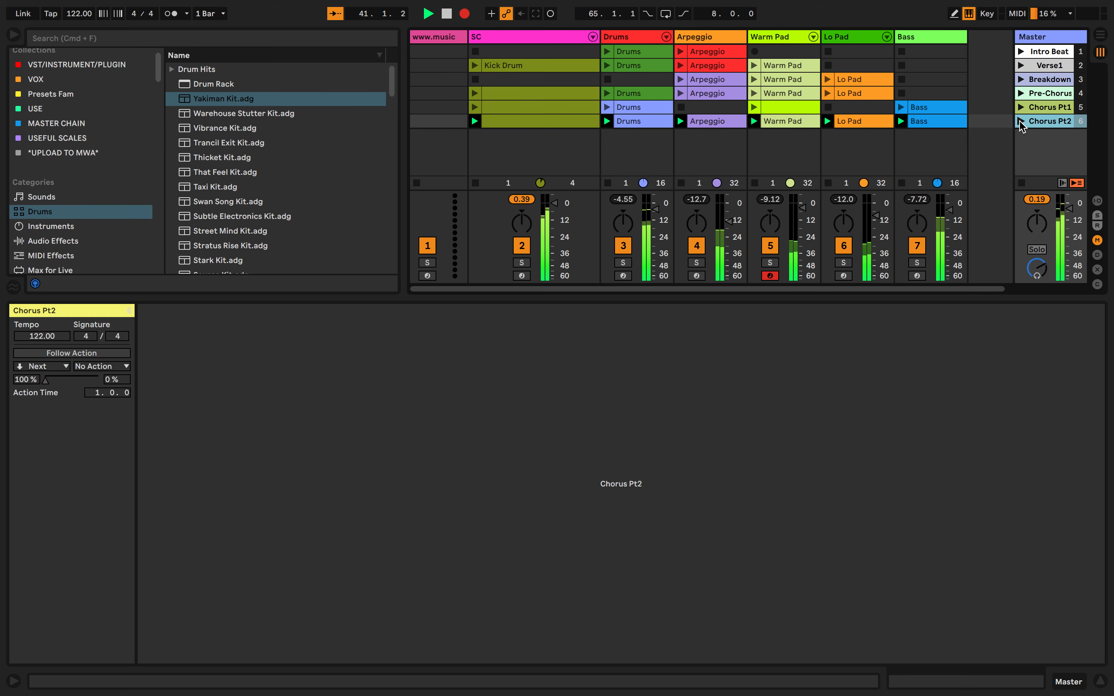
key("Tab")
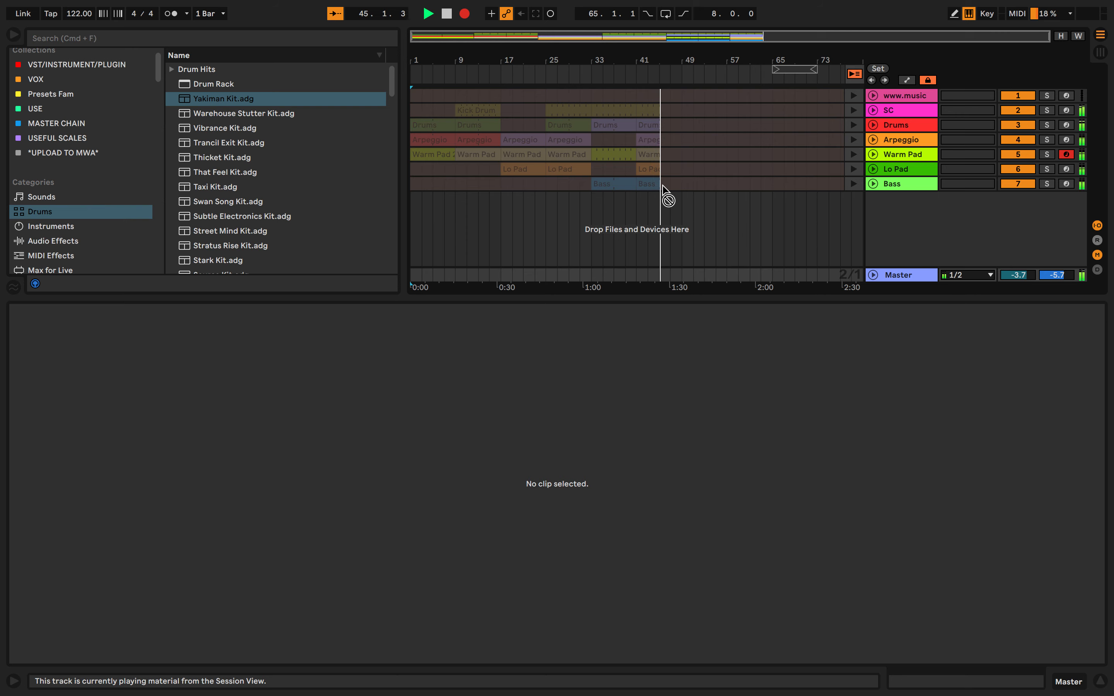
key("Tab")
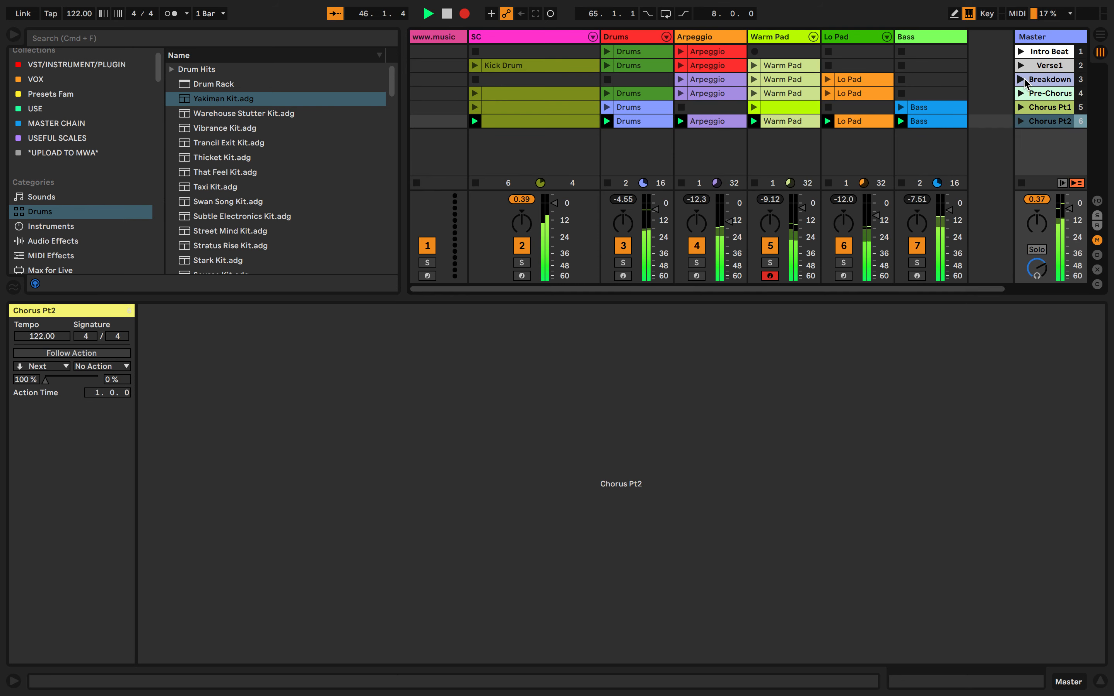
key("Tab")
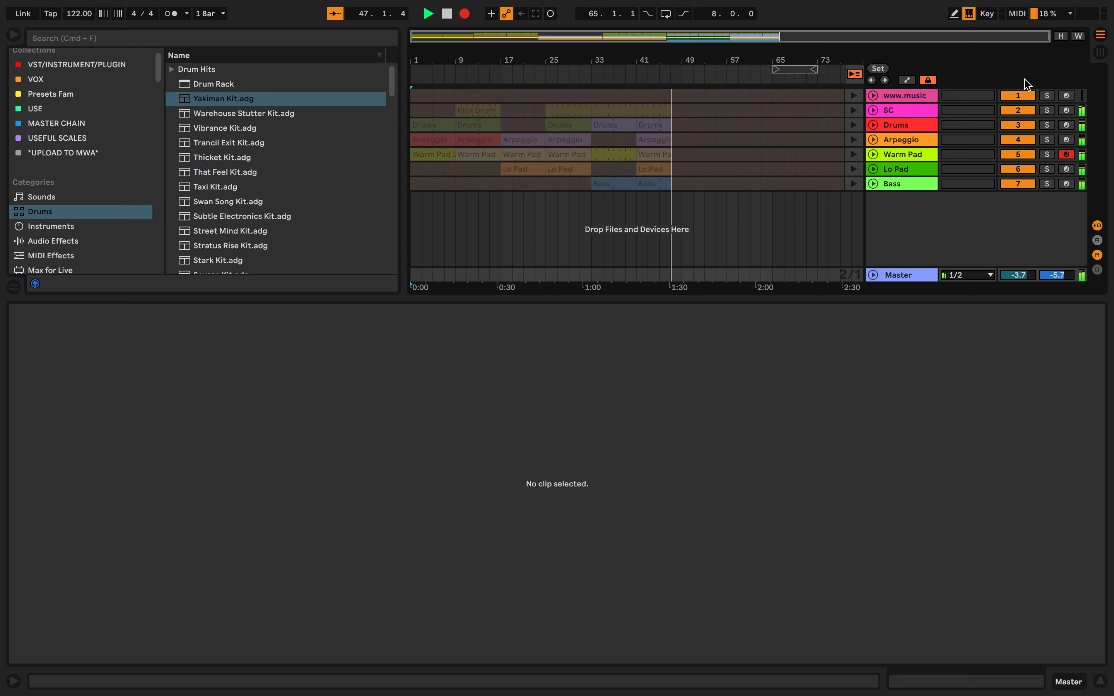
Return to Session View and launch the Breakdown scene again to follow Chorus Pt2 in the recording
key("Tab")
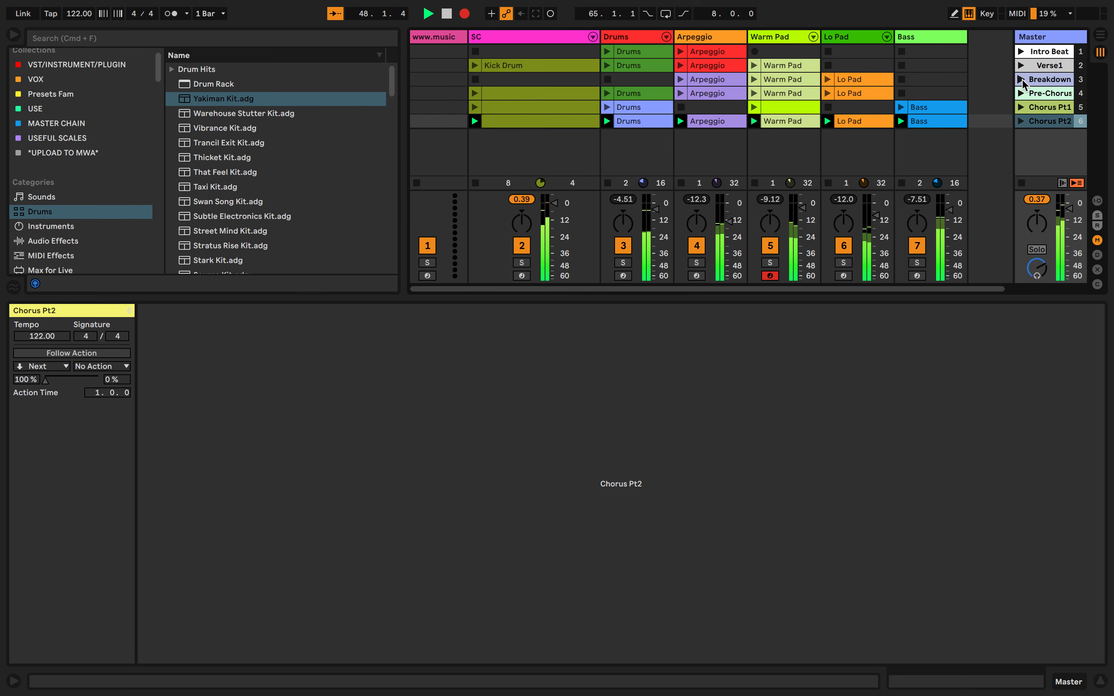
left_click(1021, 80)
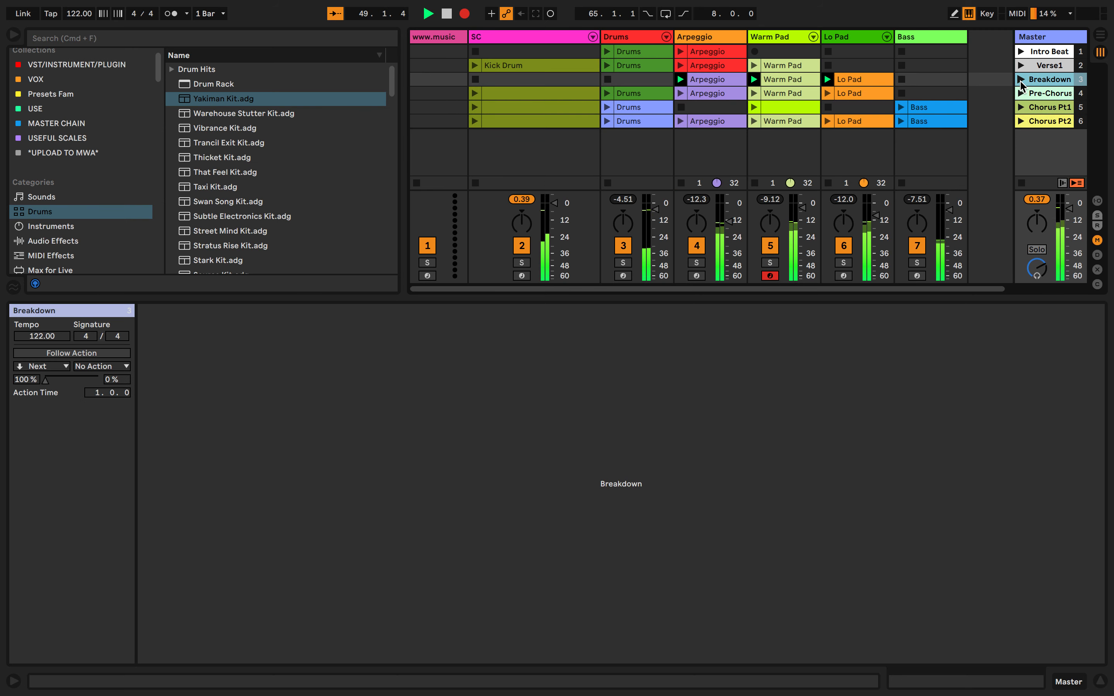
Launch the Pre-Chorus scene to start at bar 57 after the Breakdown, and check its clips in Arrangement View
key("Tab")
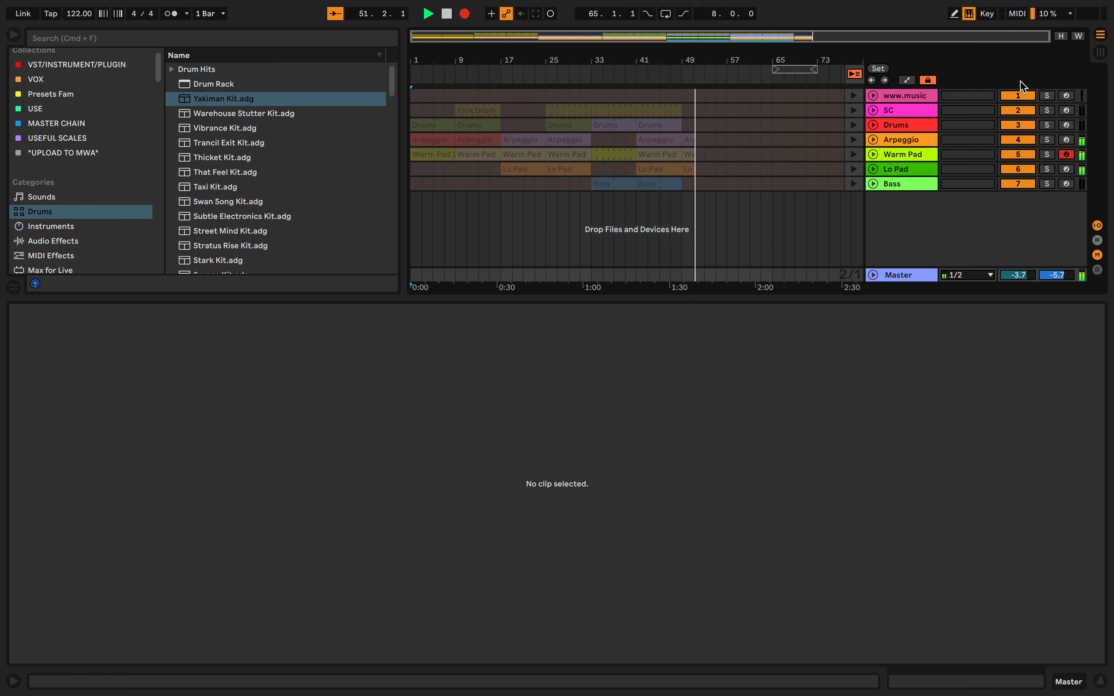
key("Tab")
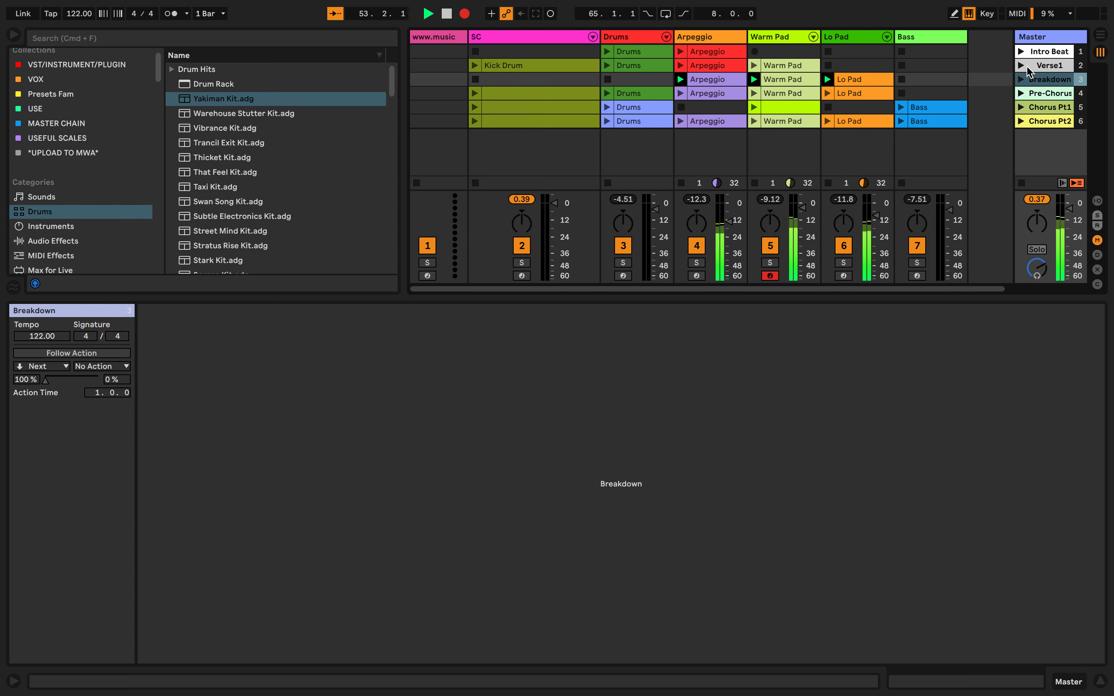
key("Tab")
key("Tab")
left_click(1021, 94)
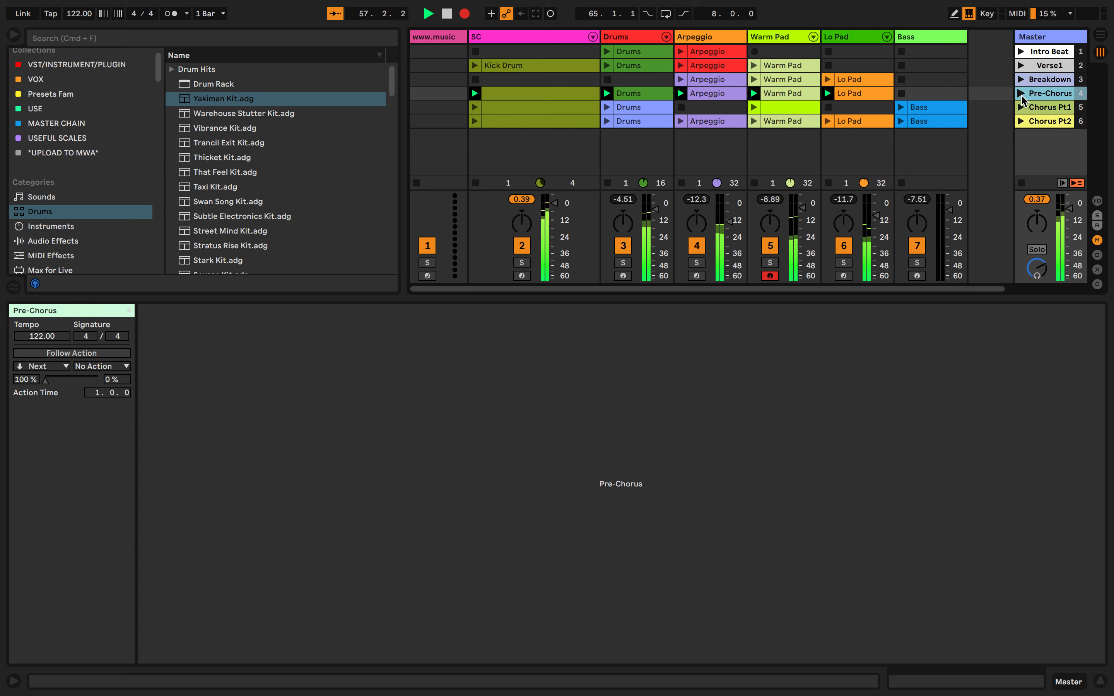
key("Tab")
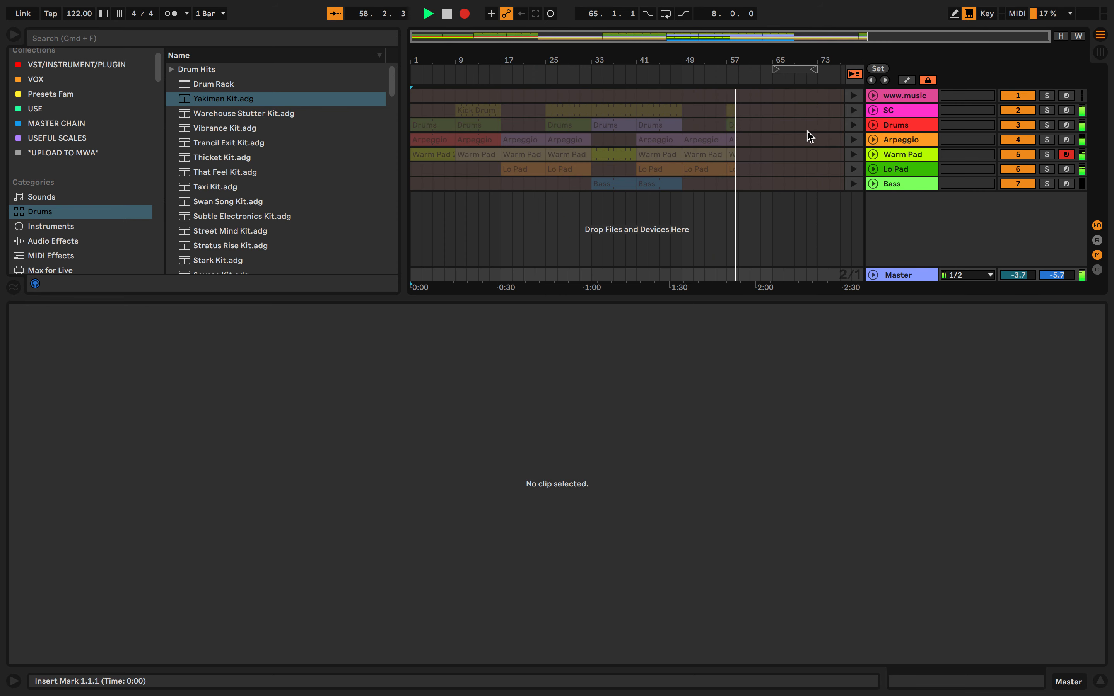
key("Tab")
key("Tab")
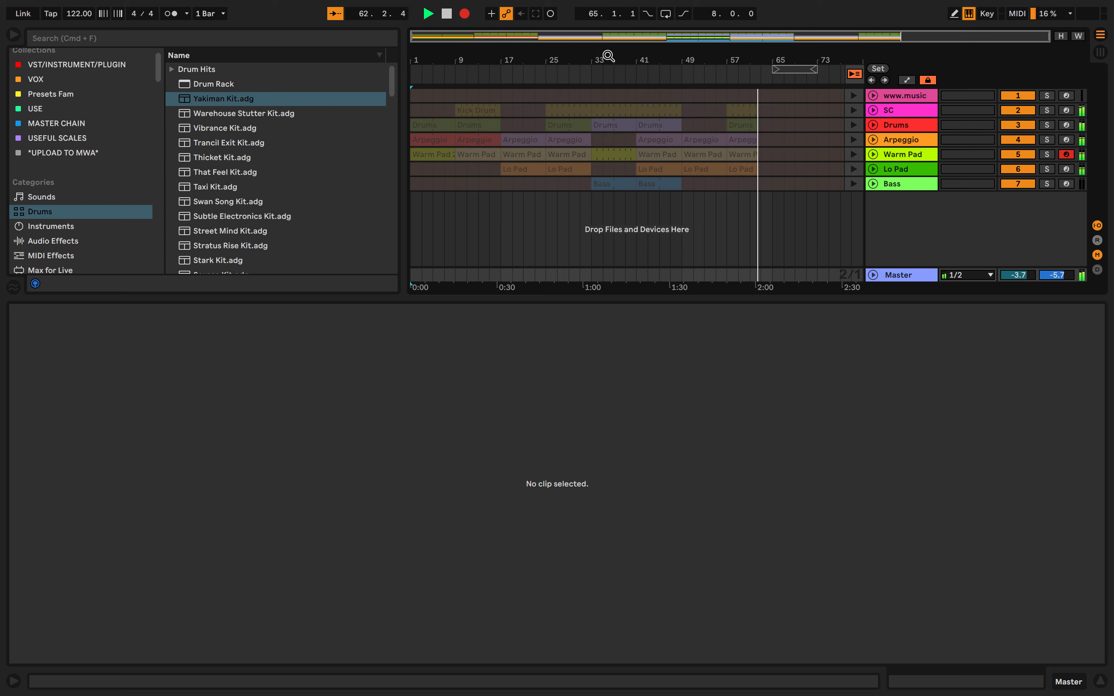
Launch the Chorus Pt1 scene from Session View to start at bar 65, and check its clips in Arrangement View
key("Tab")
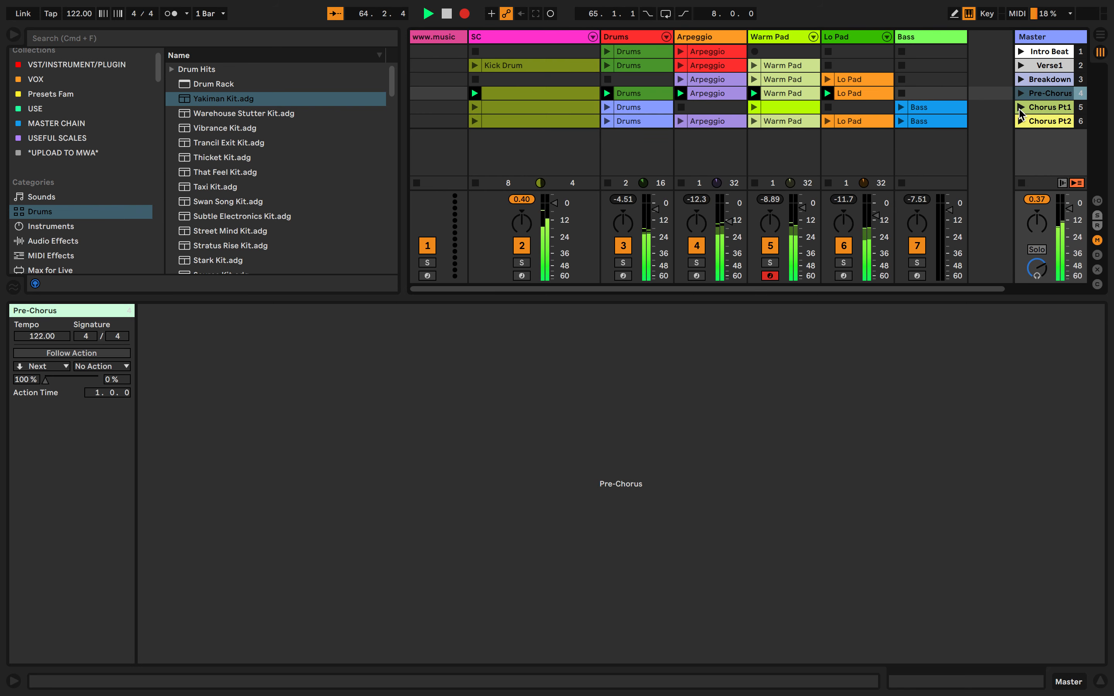
left_click(1020, 110)
key("Tab")
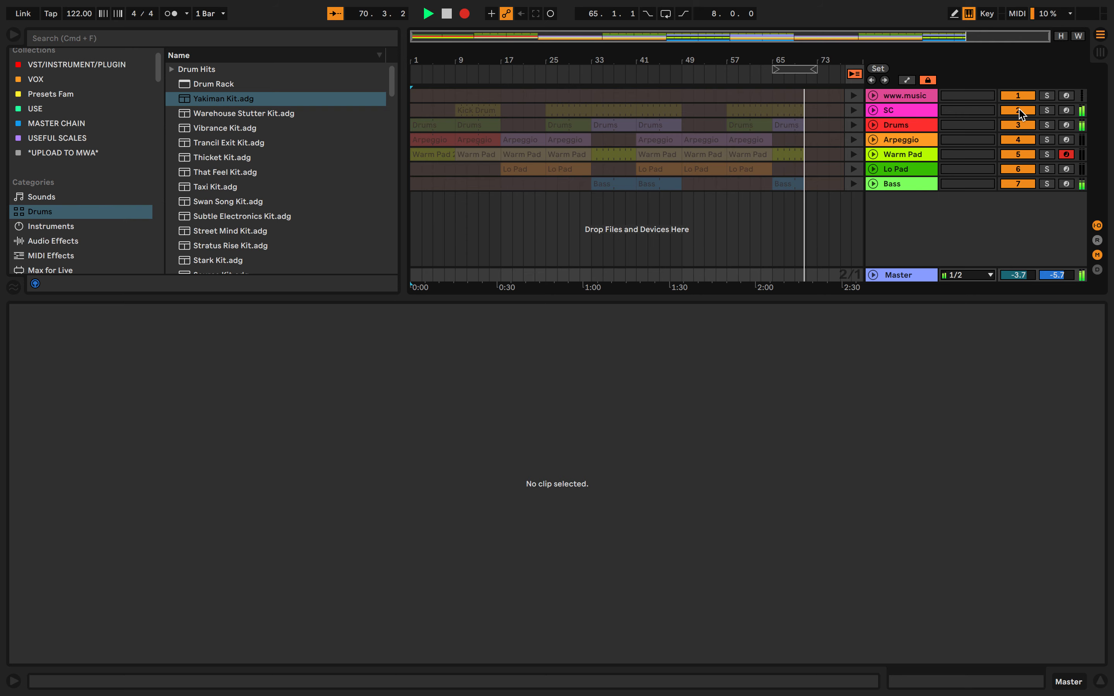
Launch the Chorus Pt2 scene from Session View to start at bar 73, and check its clips in Arrangement View
key("Tab")
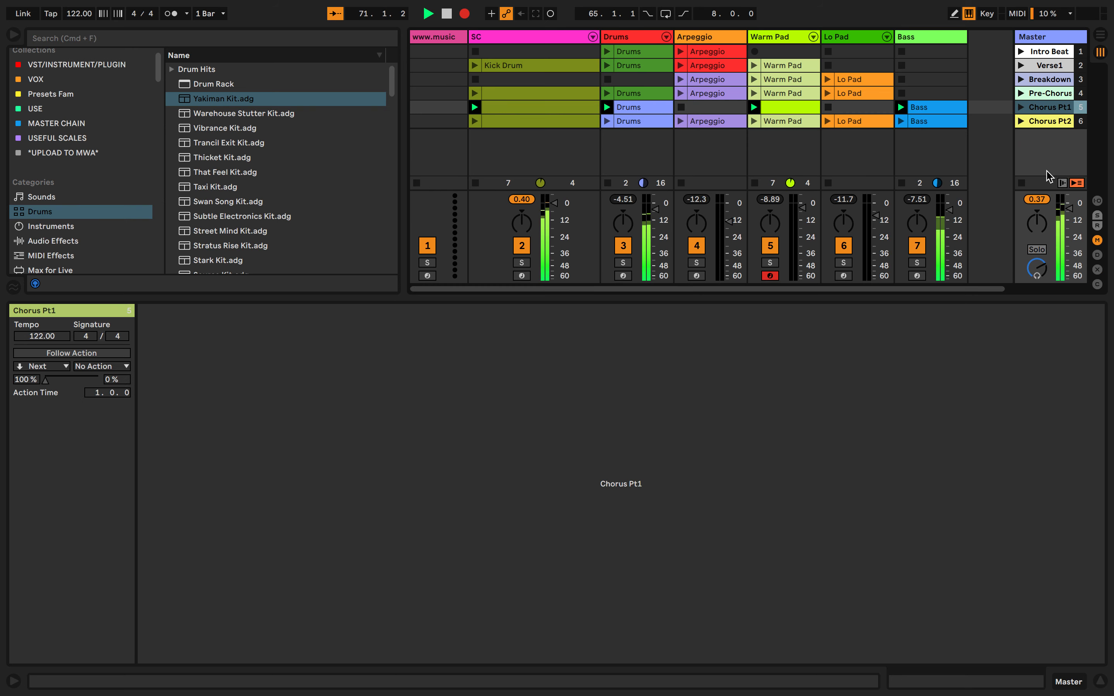
left_click(1021, 121)
key("Tab")
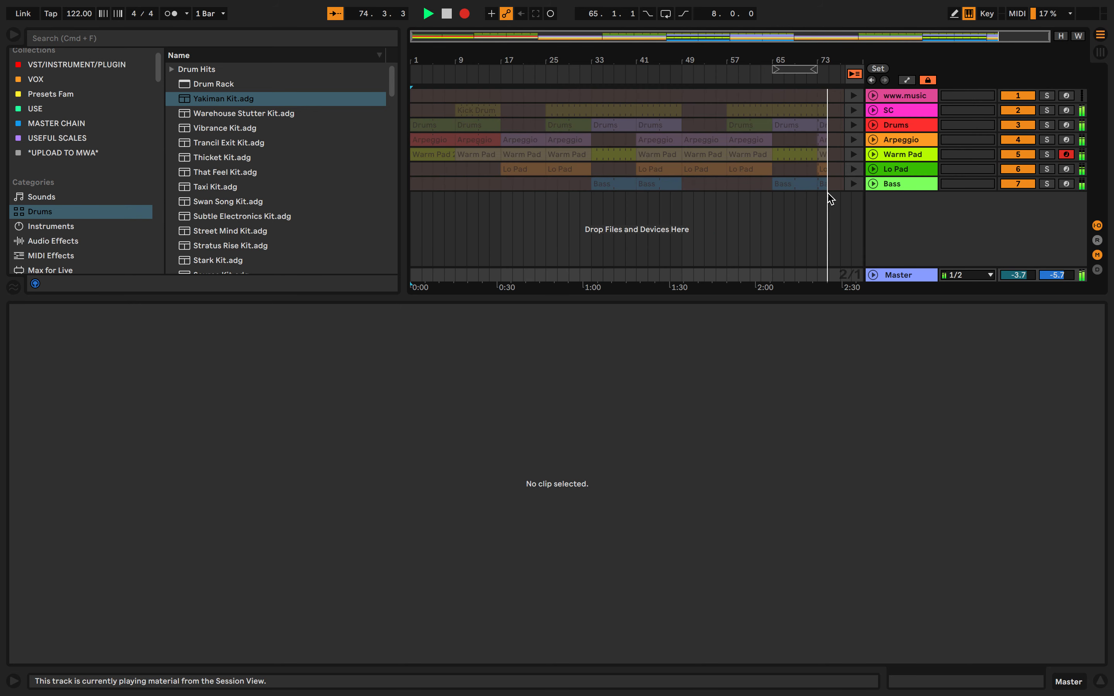
left_click_drag(831, 213, 905, 215)
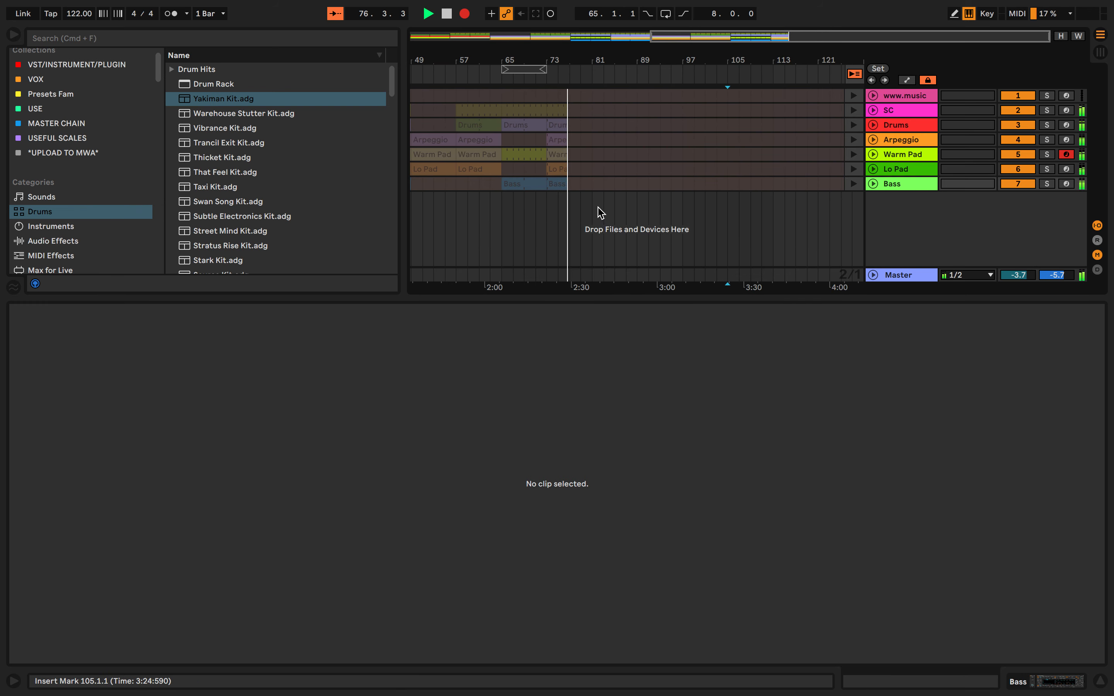
left_click_drag(596, 211, 772, 219)
left_click(808, 221)
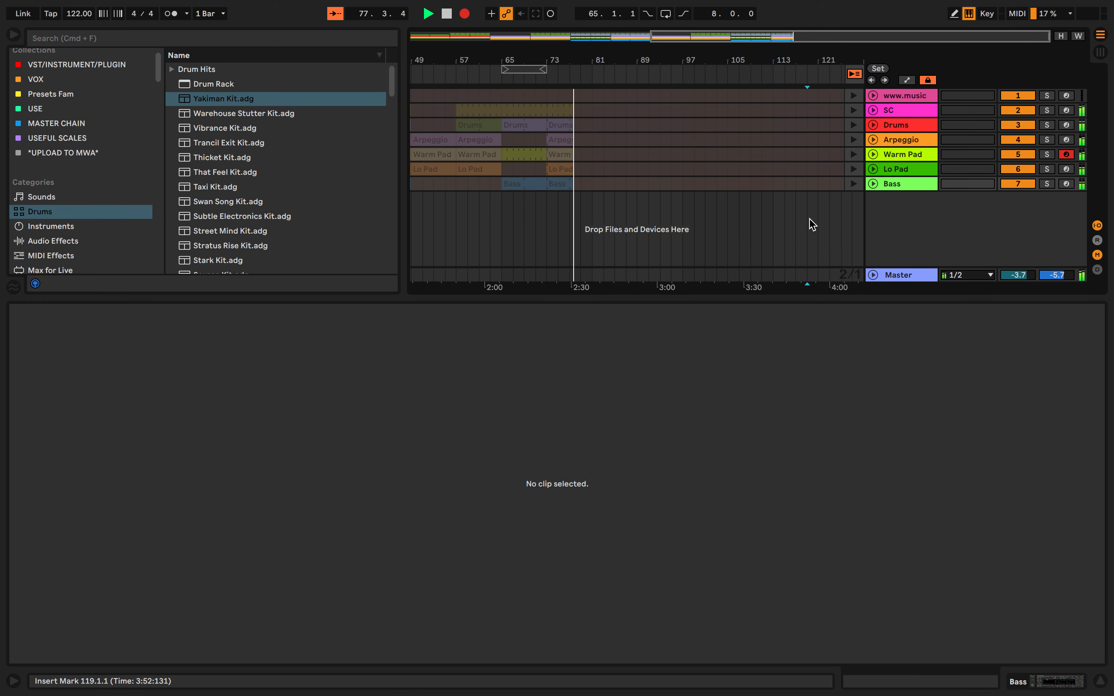
Launch the Breakdown scene from Session View to start at bar 81, and check the recorded song structure in Arrangement View
key("Tab")
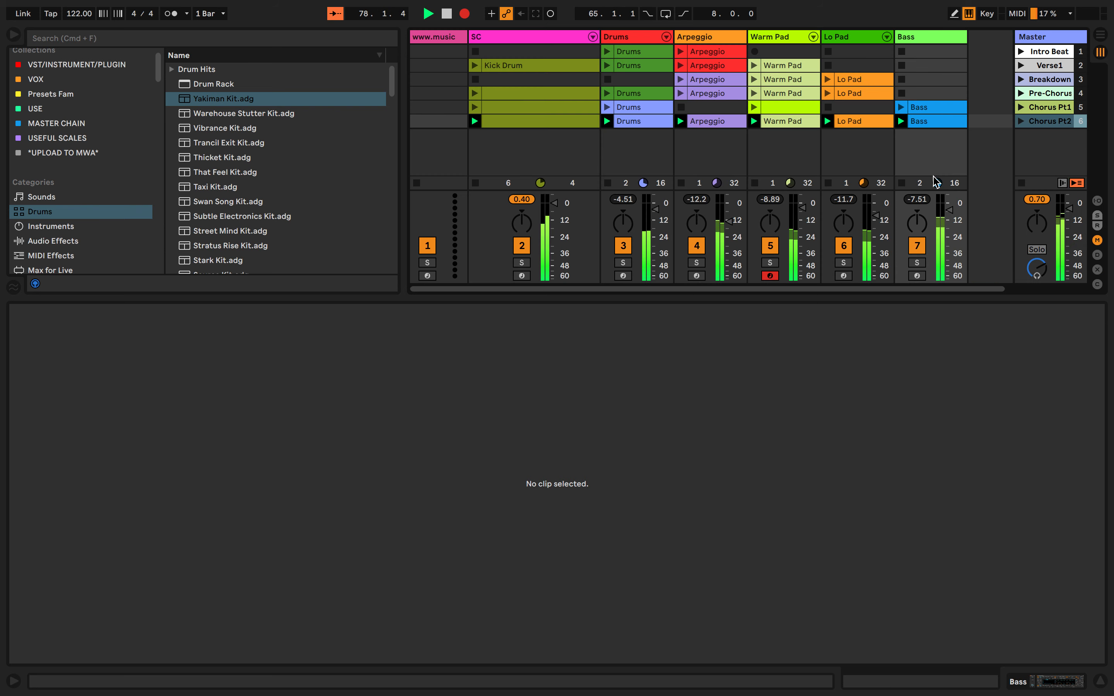
left_click(1021, 79)
key("Tab")
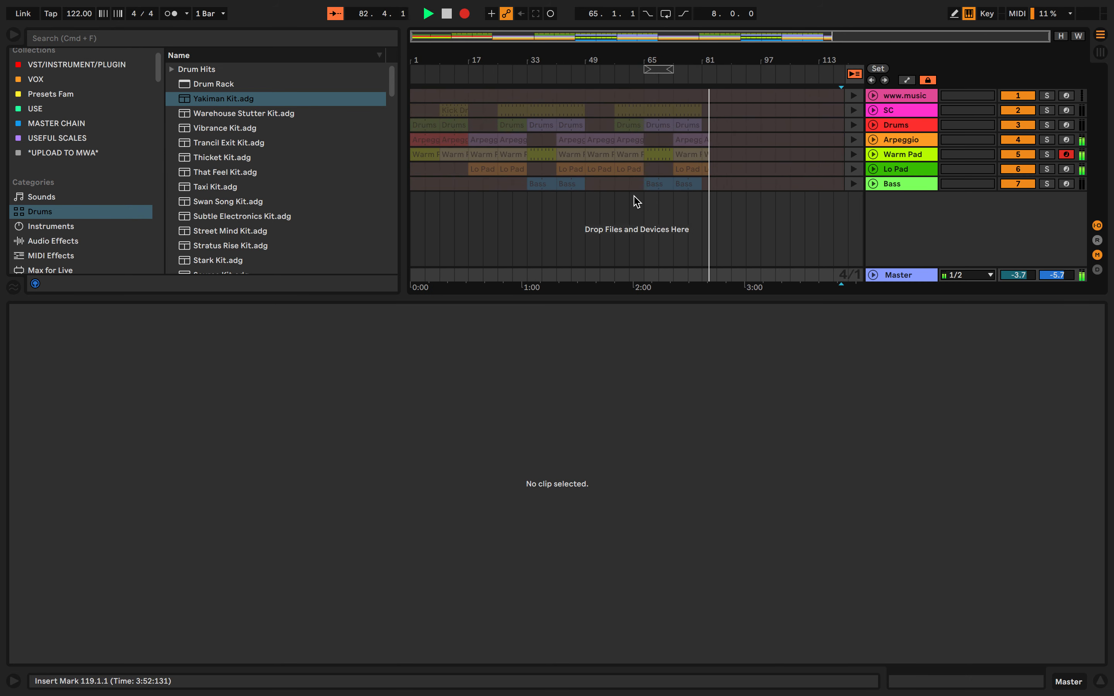
scroll(636, 201, "right", 3)
scroll(637, 201, "down", 3)
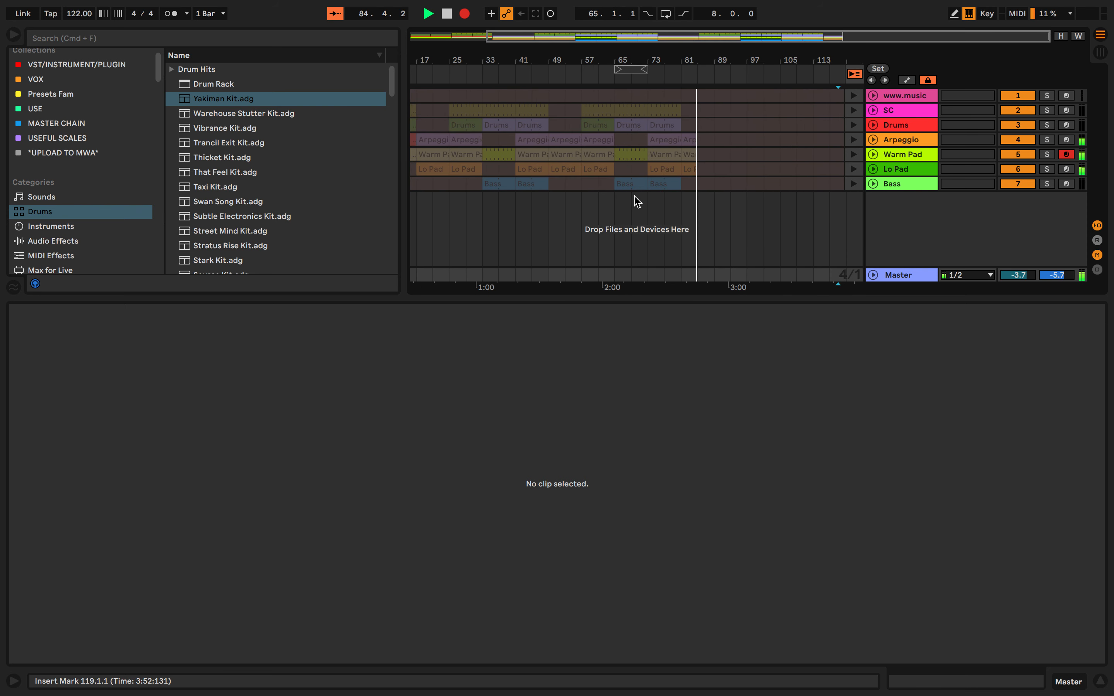
Launch the Pre-Chorus scene from Session View to start at bar 89, and inspect its recorded clips in Arrangement View
key("Tab")
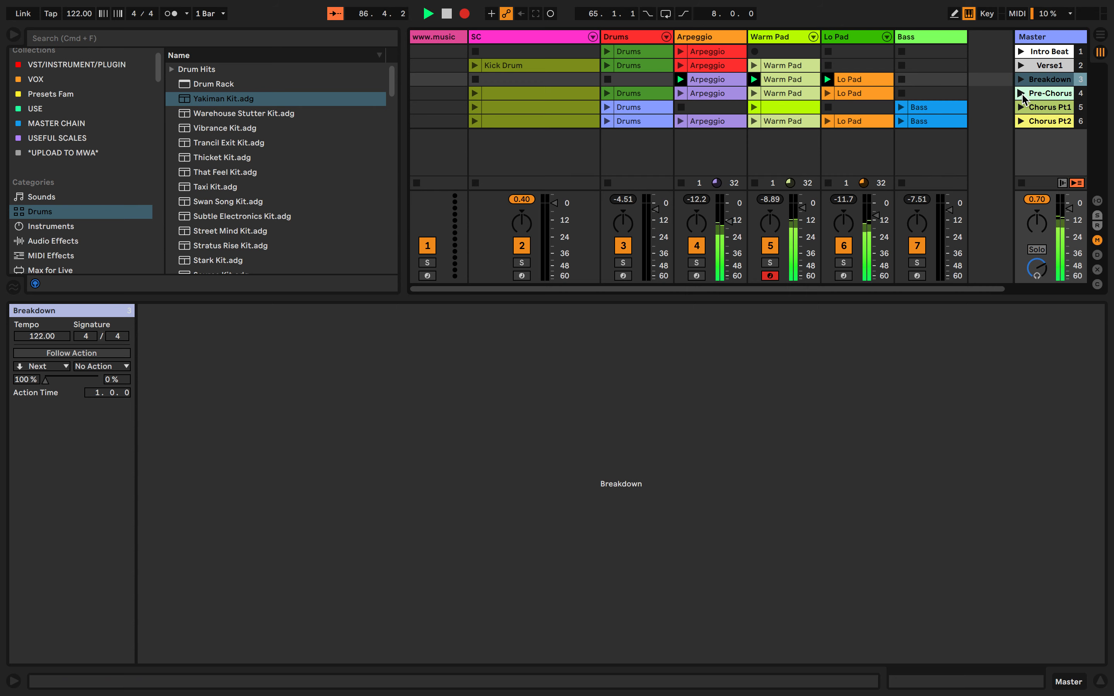
key("Tab")
key("Tab")
left_click(1022, 94)
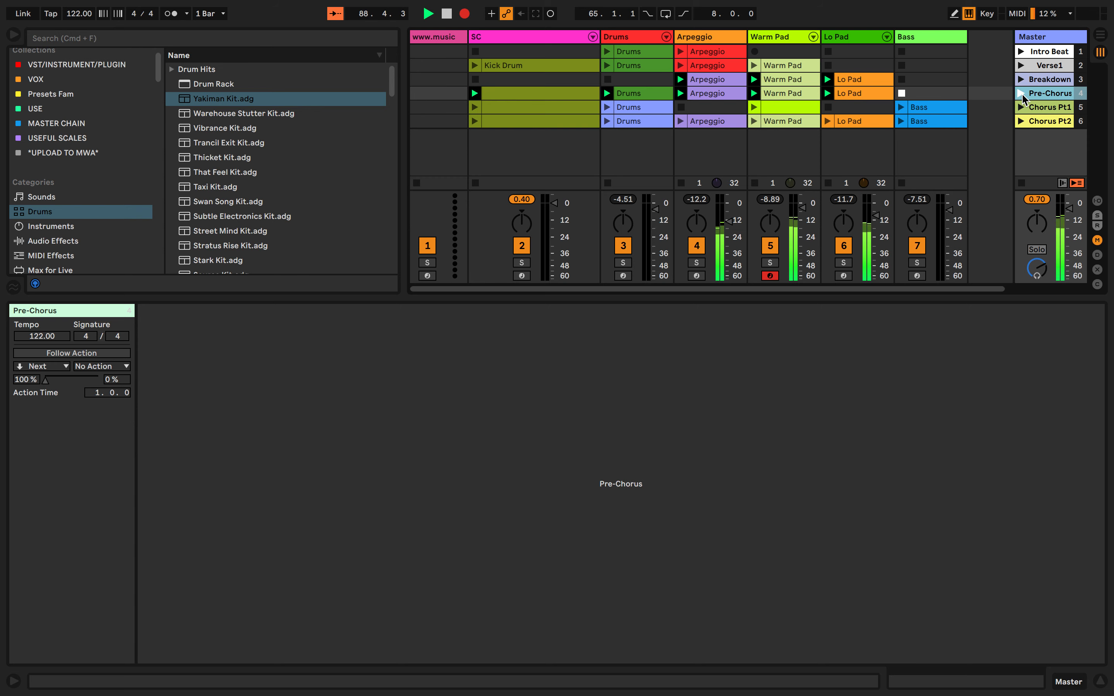
key("Tab")
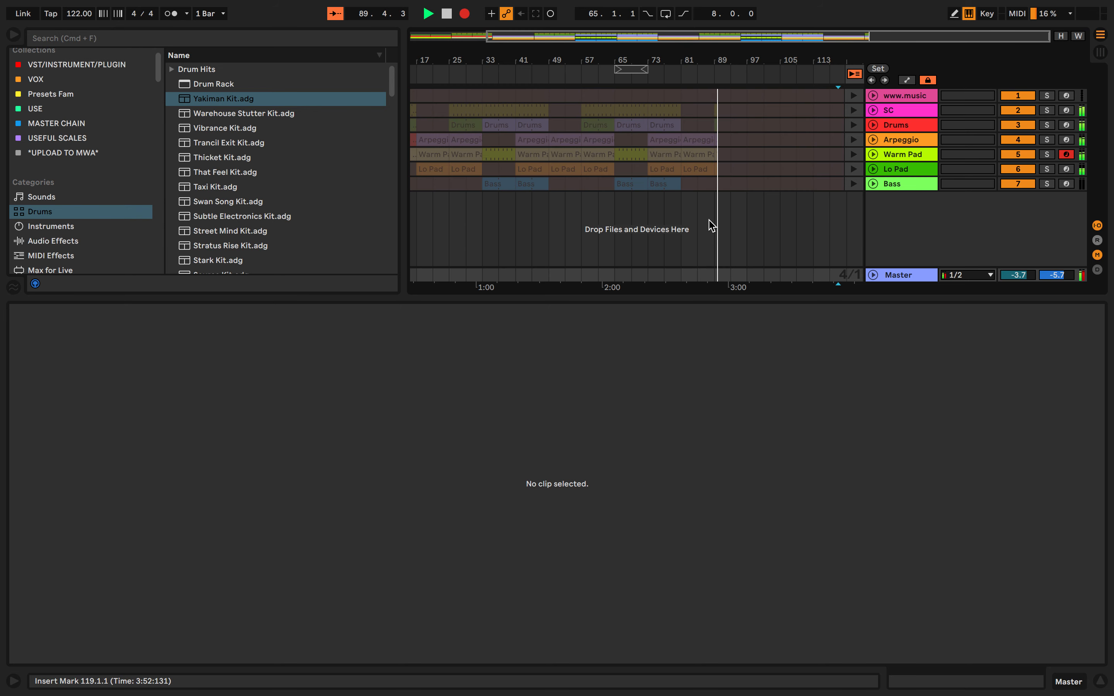
scroll(712, 226, "up", 5)
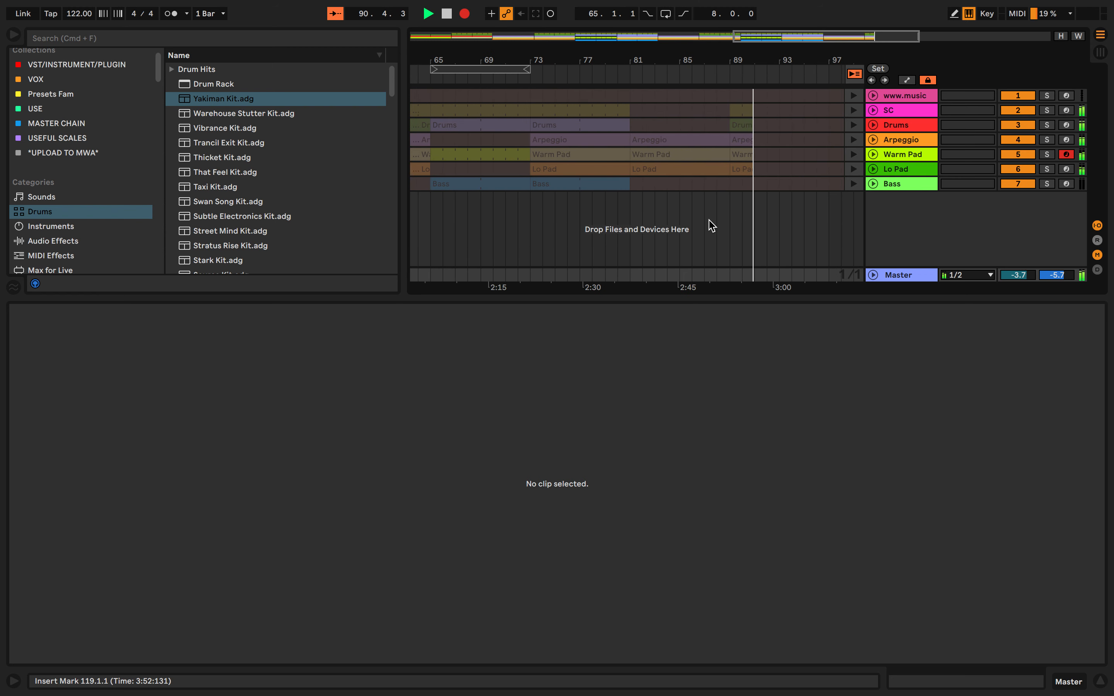
scroll(711, 226, "down", 6)
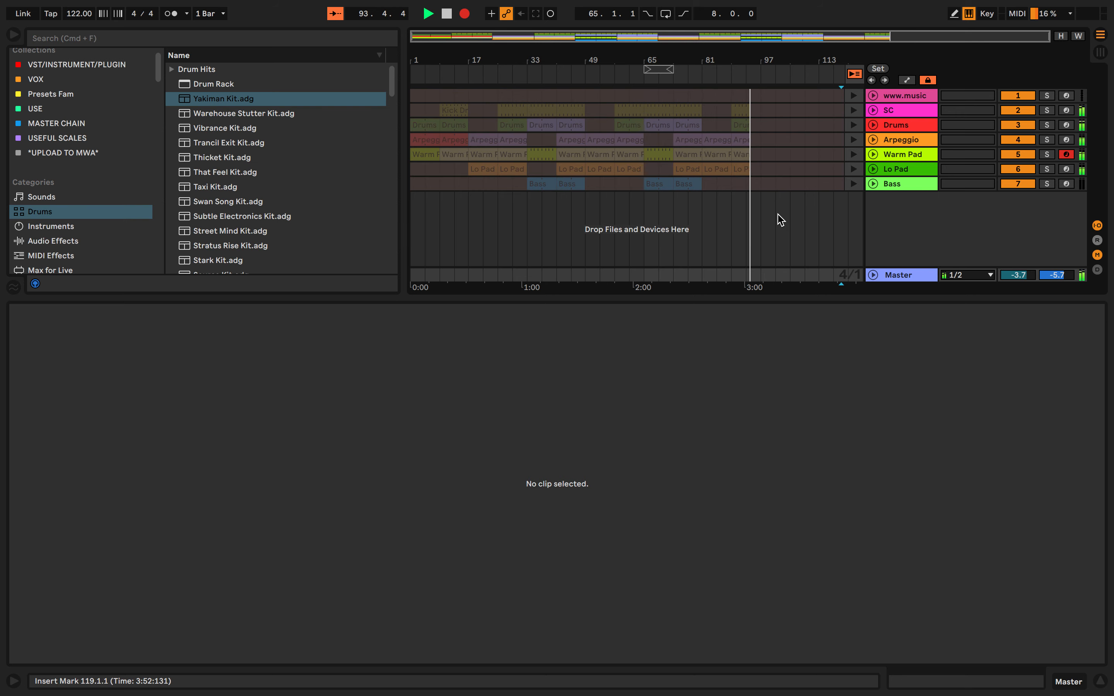
Launch the Chorus Pt1 scene from Session View to start at bar 97, and check its clips in Arrangement View
key("Tab")
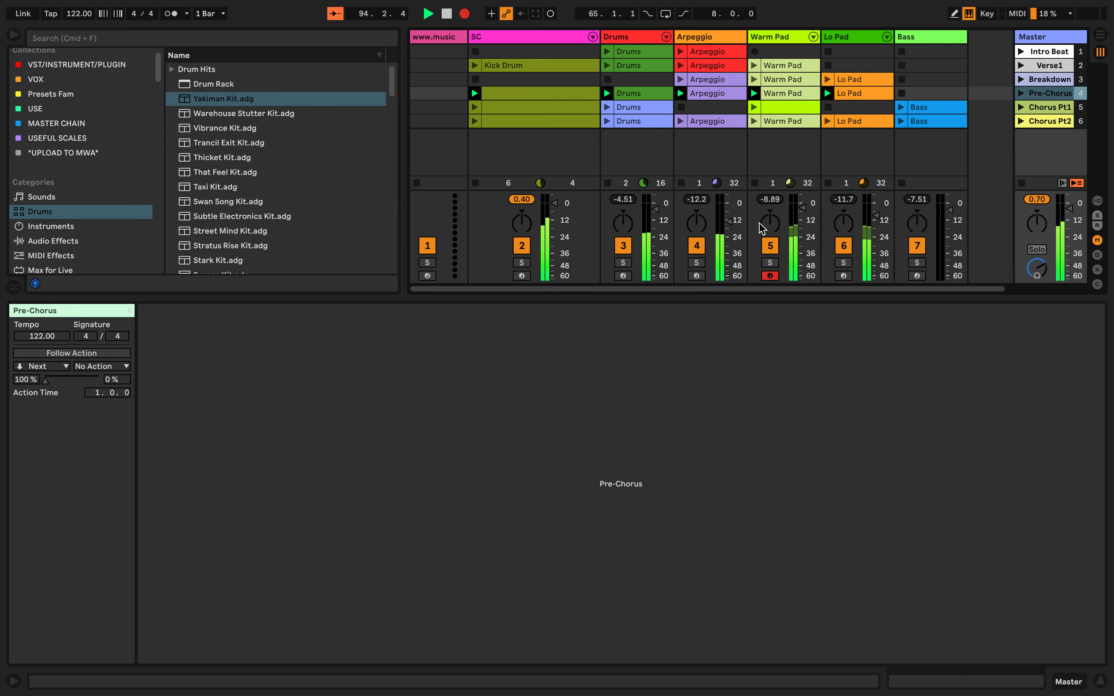
left_click(1020, 109)
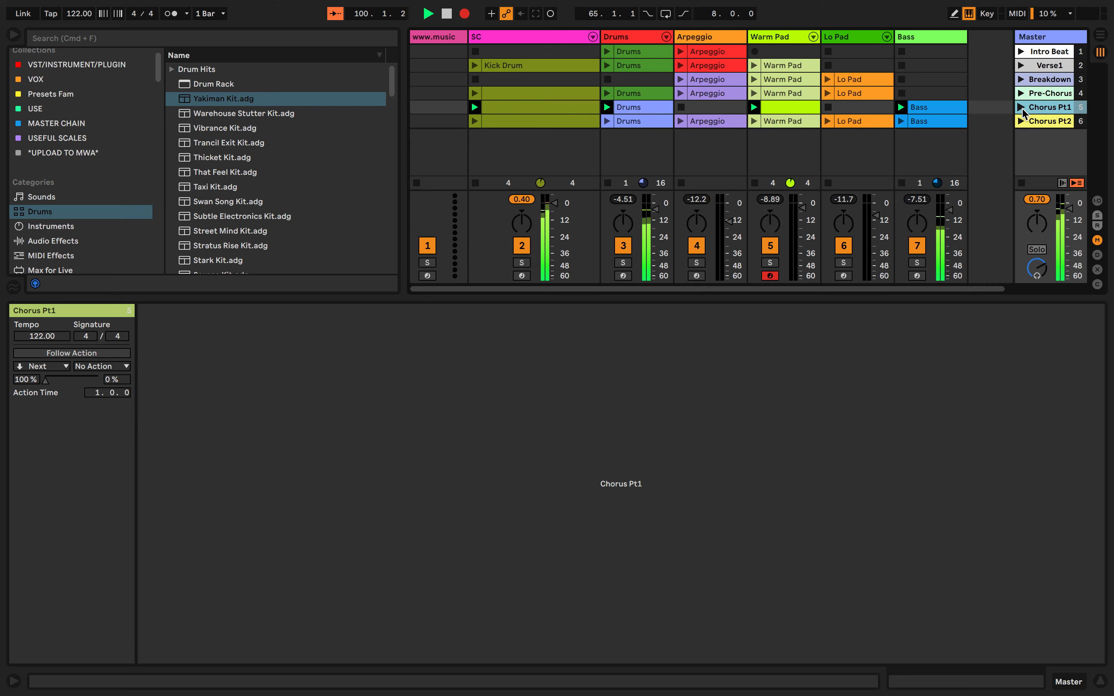
key("Tab")
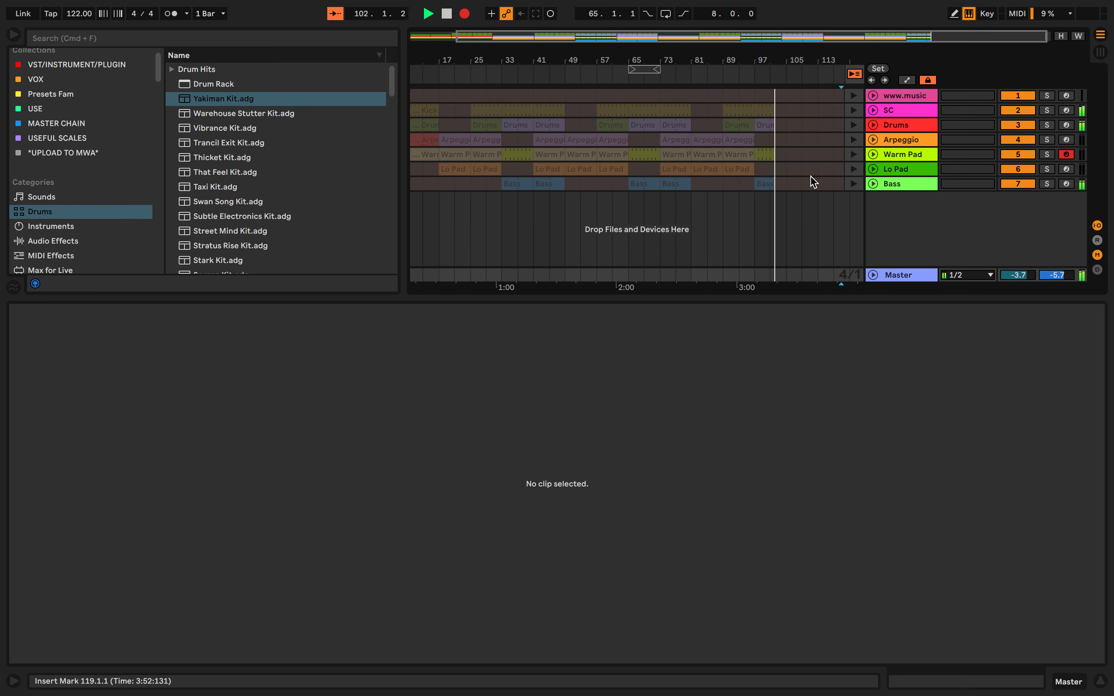
Launch the Chorus Pt2 scene from Session View to start at bar 105, and check its clips in Arrangement View
key("Tab")
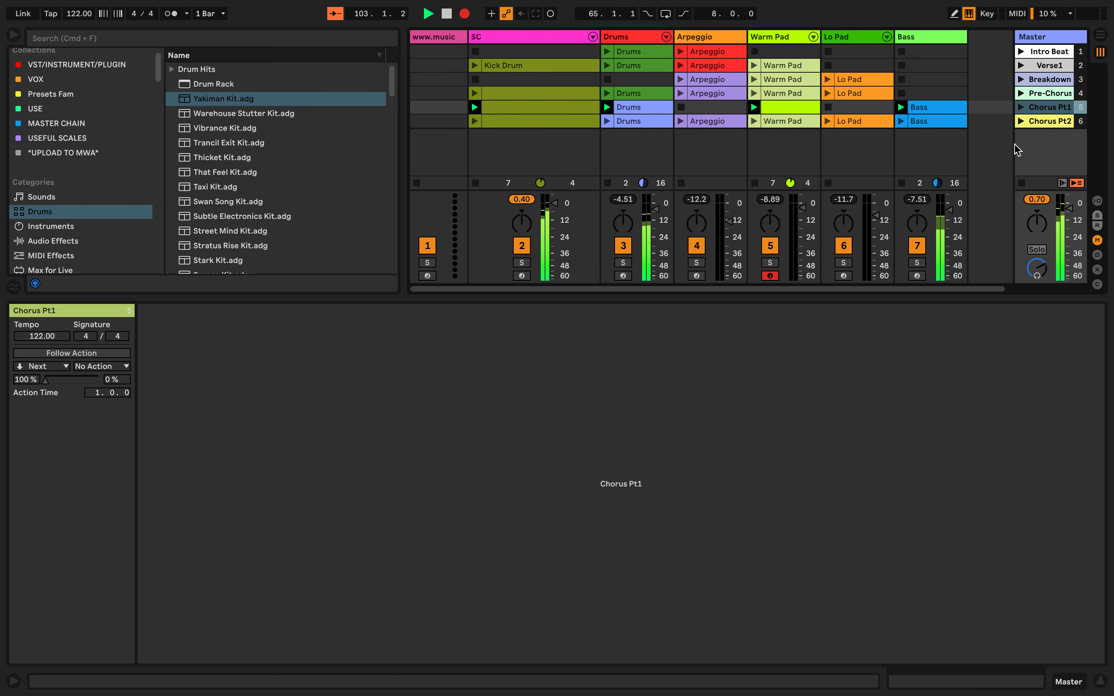
left_click(1021, 121)
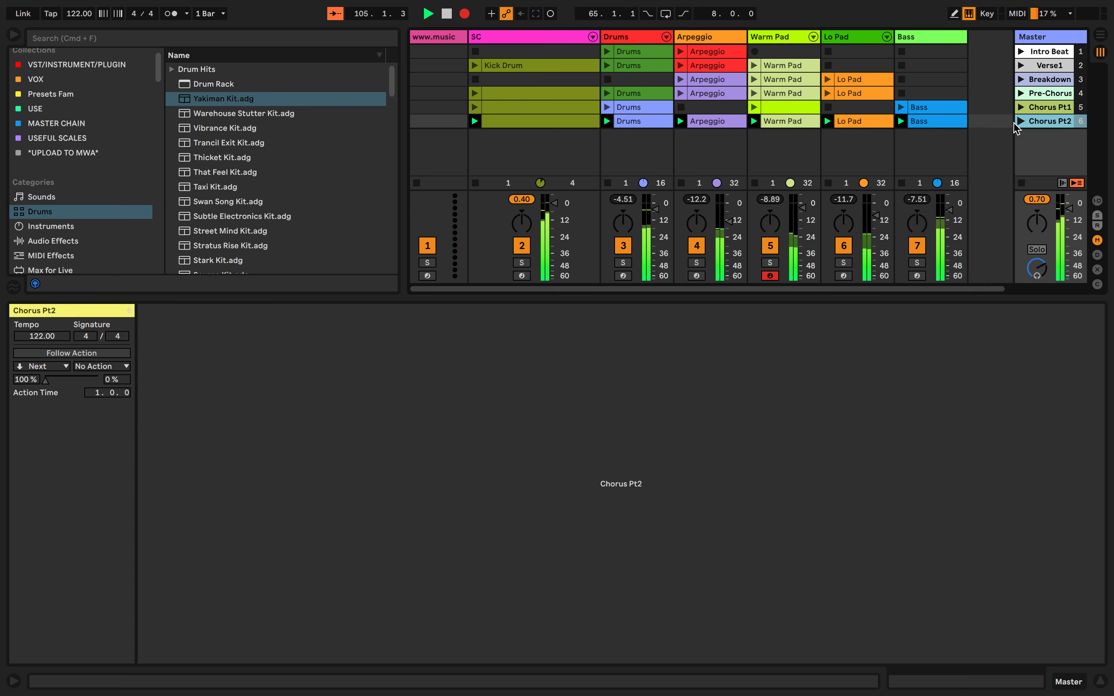
key("Tab")
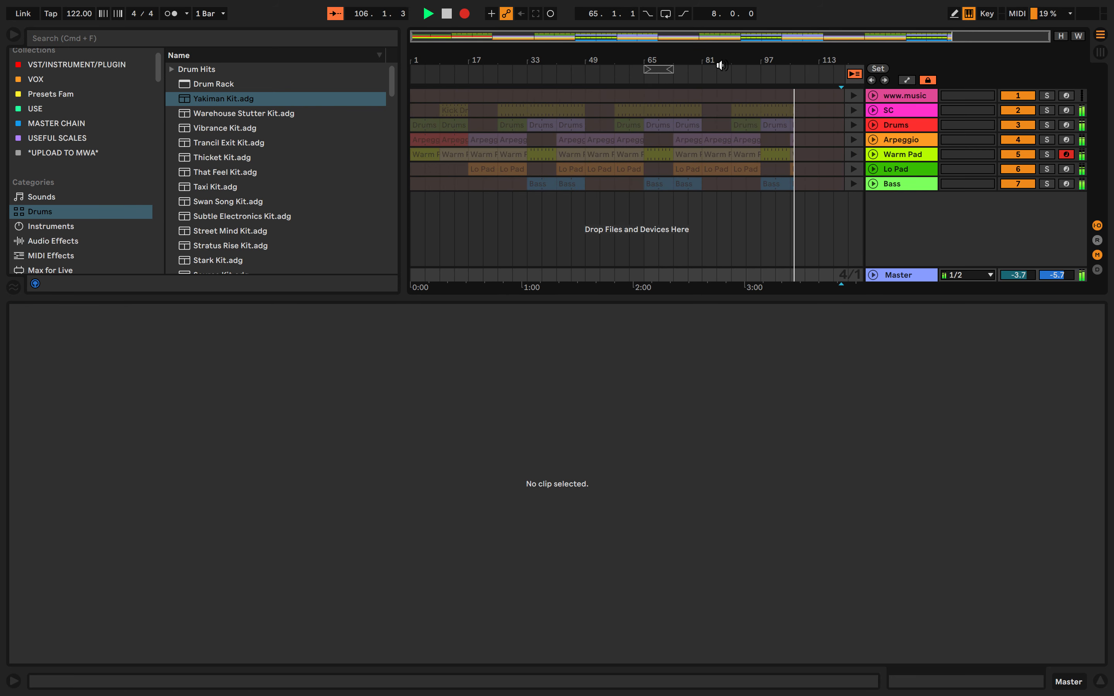
Launch the Breakdown scene to start at bar 113 after Chorus Pt2, and check its clips in Arrangement View
key("Tab")
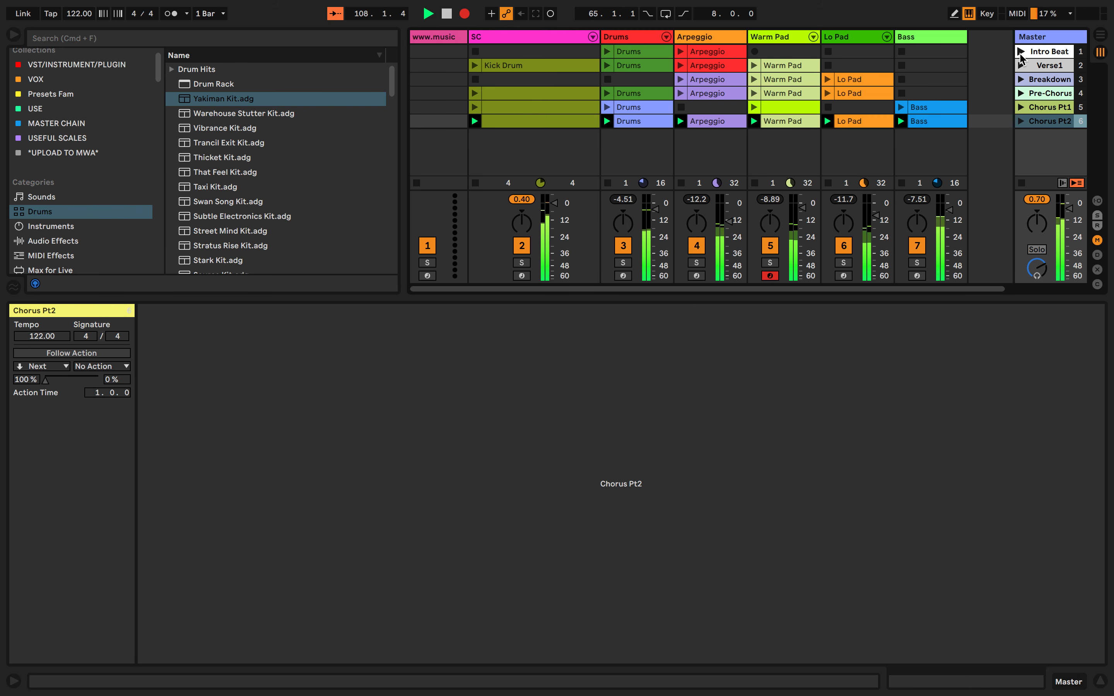
key("Tab")
key("Tab")
key("Tab")
key("Tab")
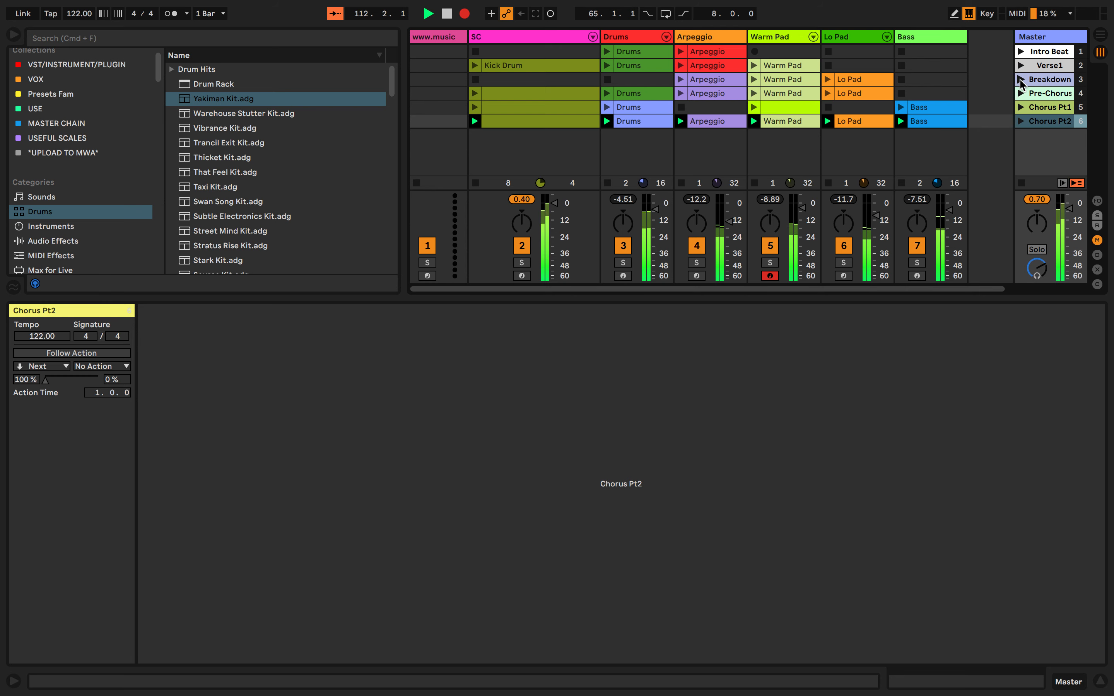
left_click(1021, 81)
key("Tab")
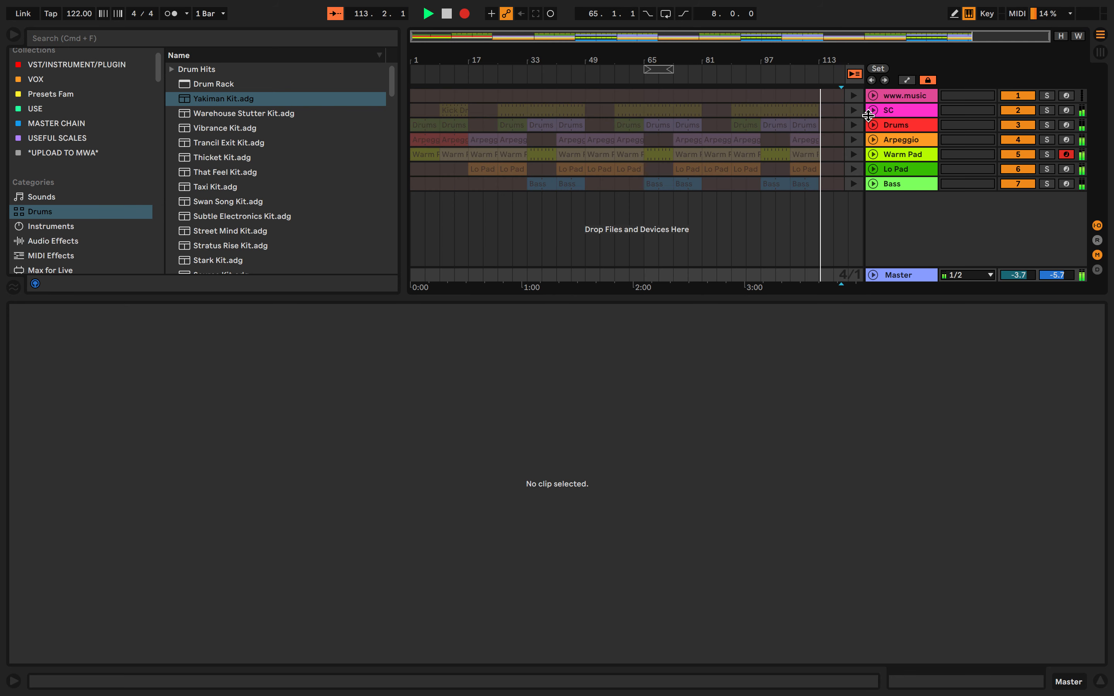
left_click_drag(828, 207, 881, 208)
left_click(765, 210)
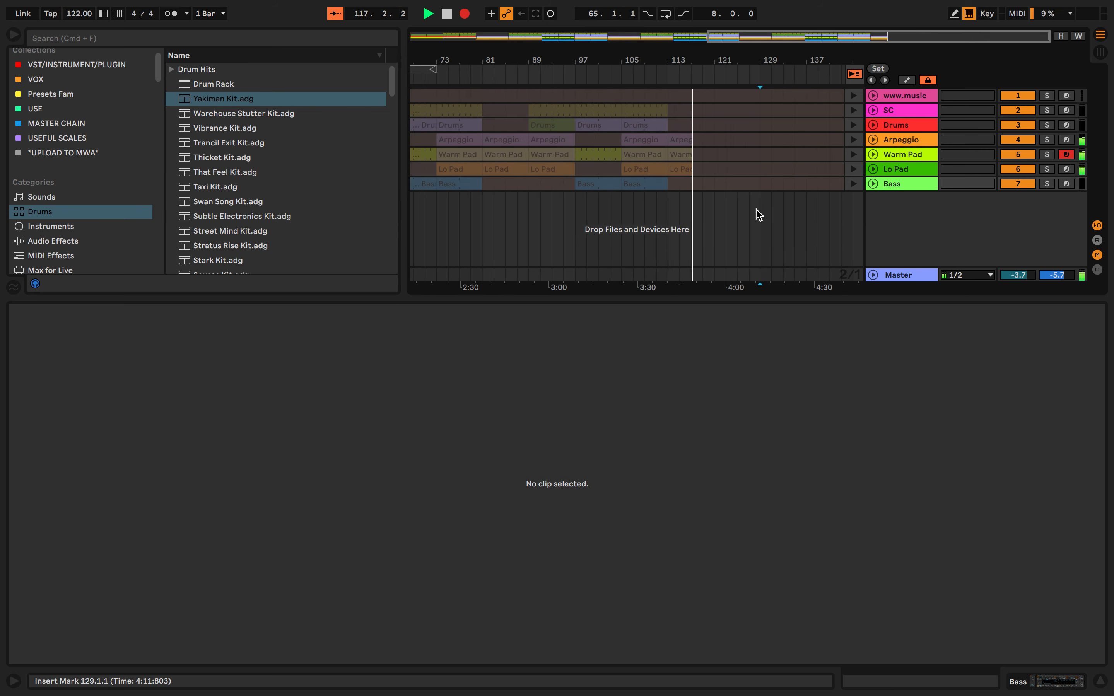
Launch the Verse1 scene to start at bar 121, check its clips in Arrangement View, and return to Session View
key("Tab")
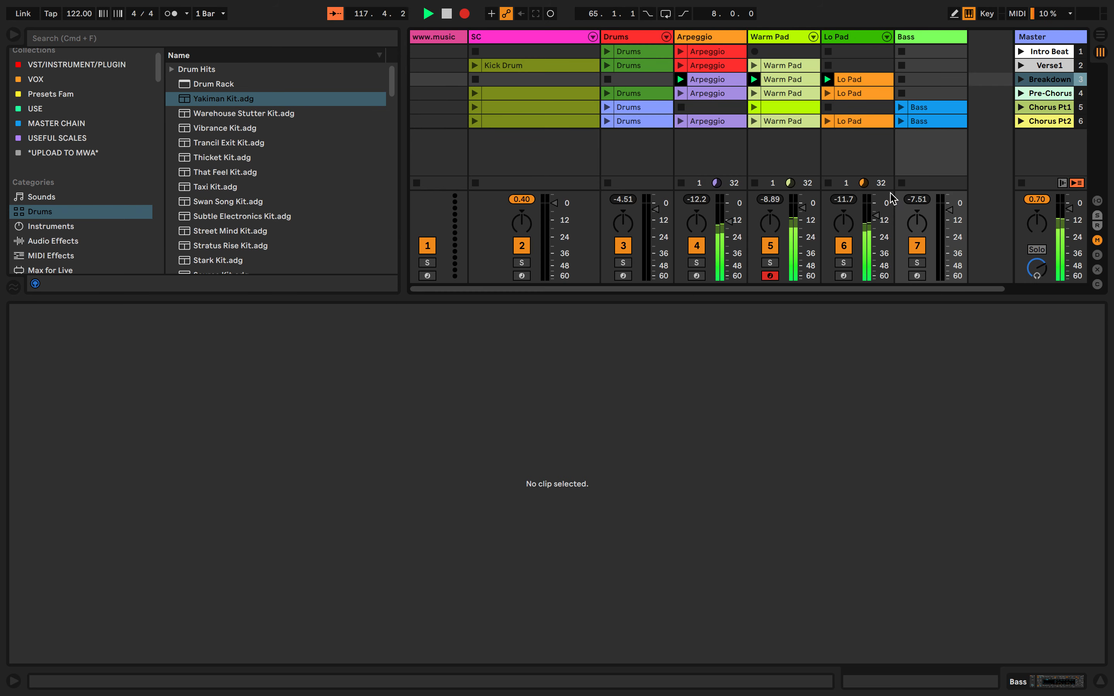
left_click(1020, 67)
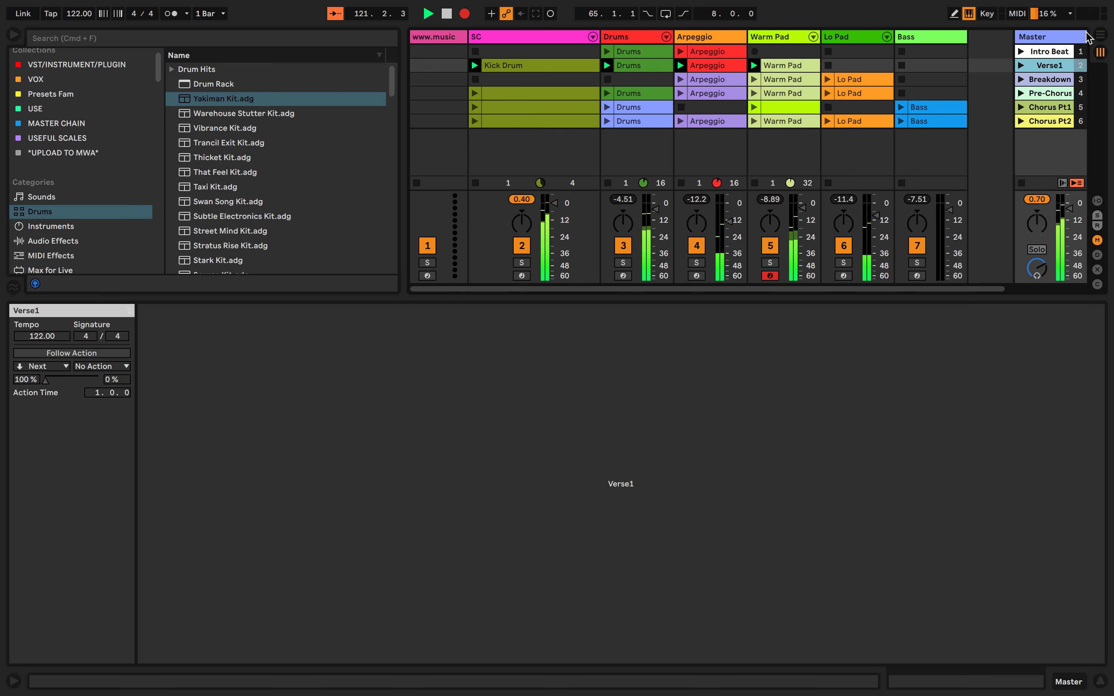
left_click(1099, 35)
scroll(675, 218, "left", 4)
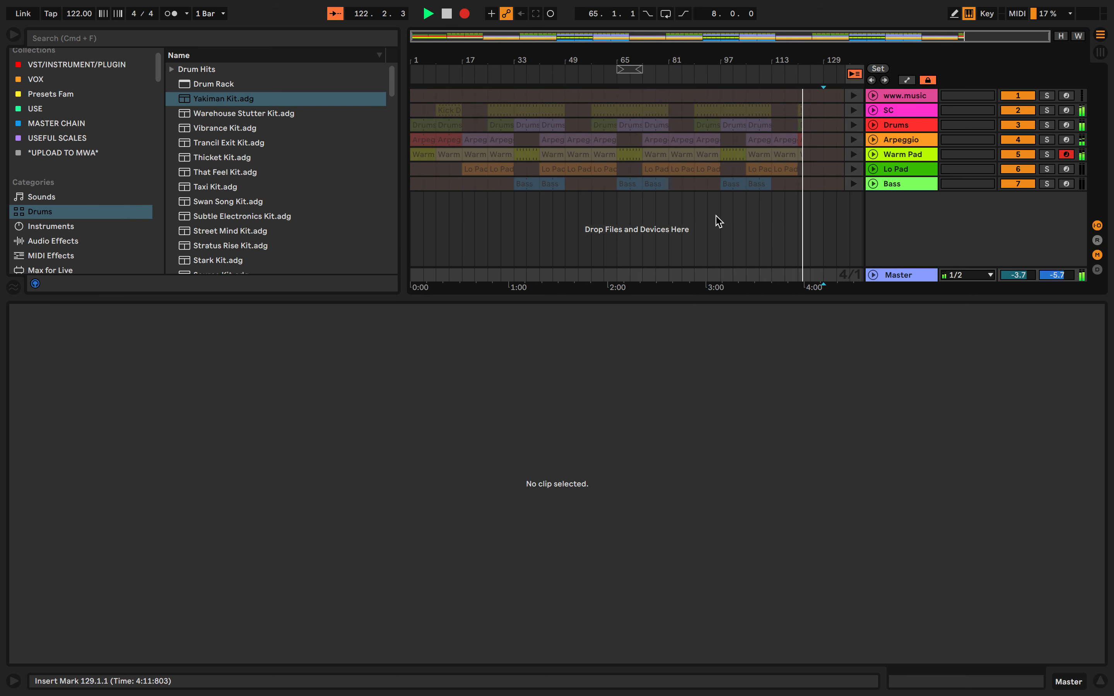
scroll(716, 216, "left", 3)
key("Tab")
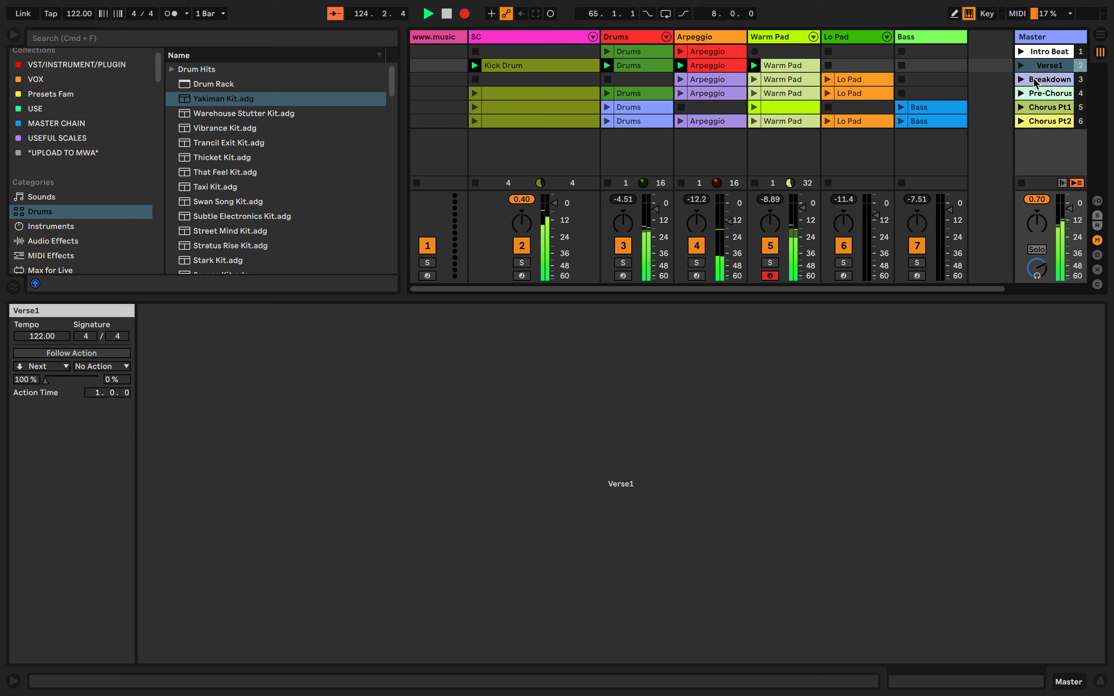
key("Tab")
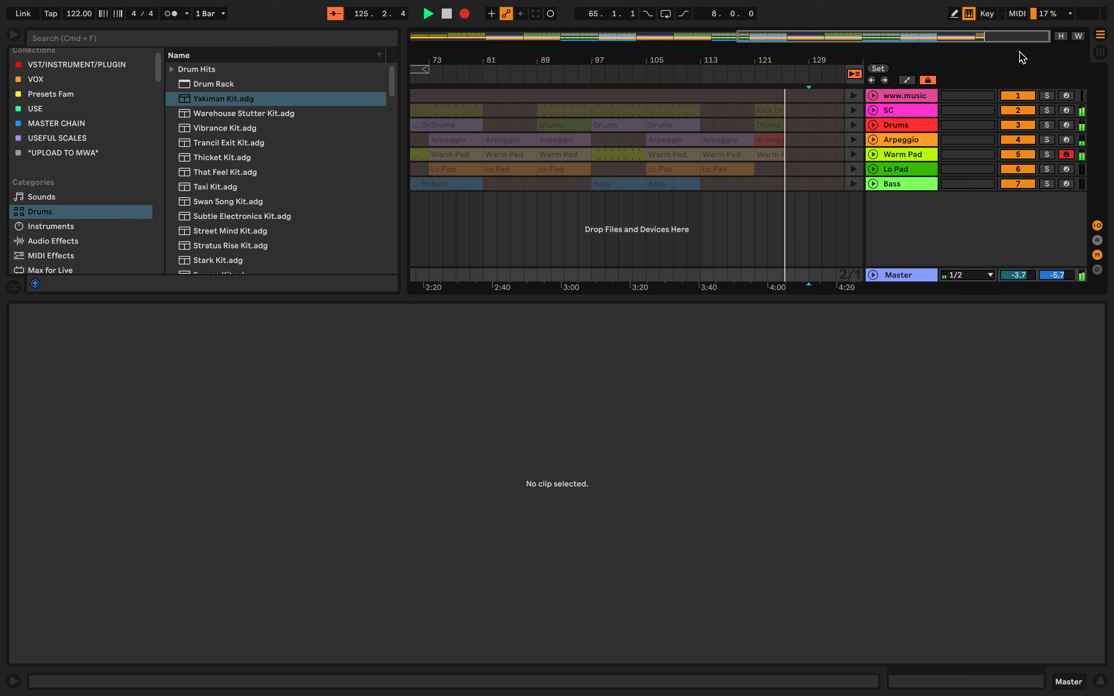
key("Tab")
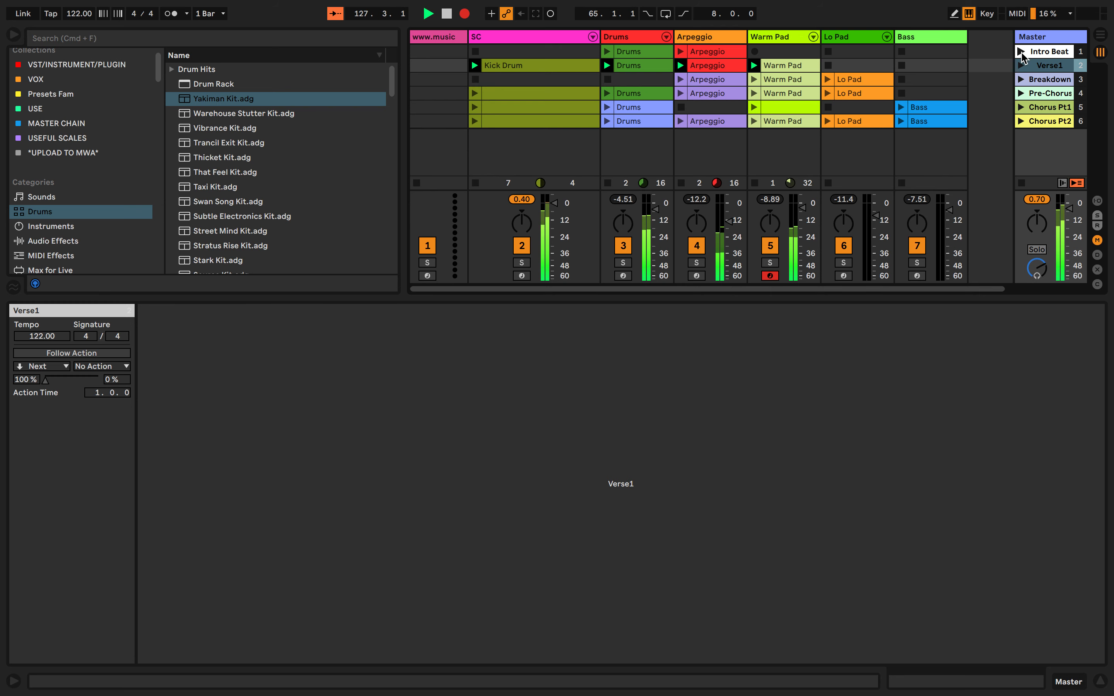
Launch the Intro Beat scene to start at bar 129, and end the recording in Arrangement View
left_click(1020, 58)
key("Tab")
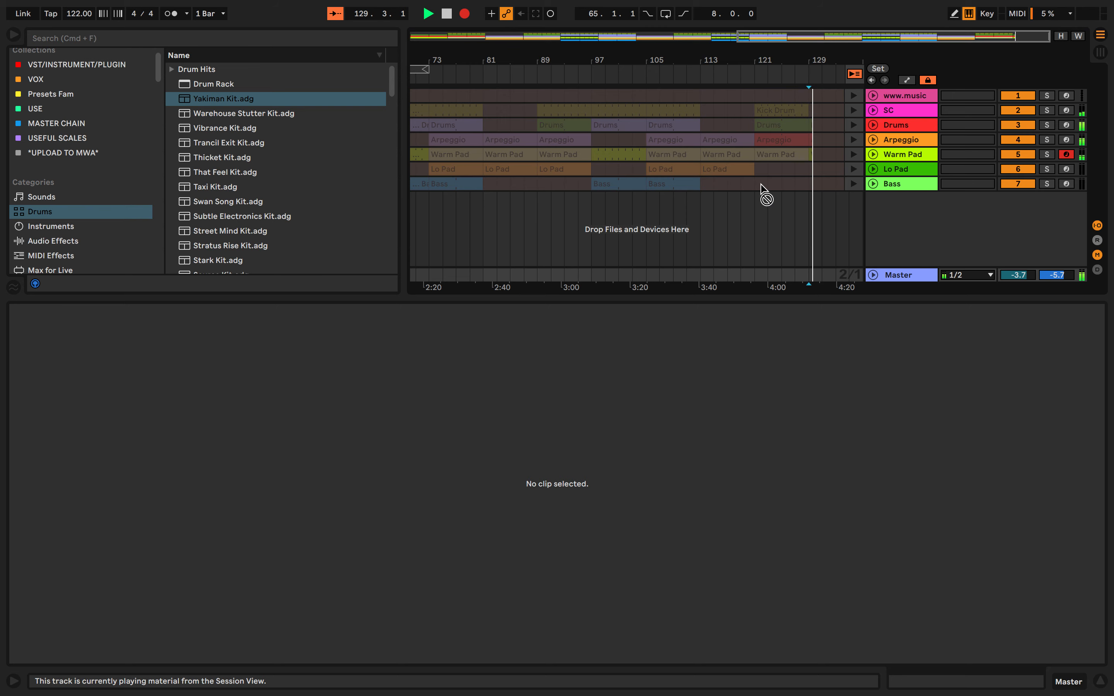
left_click(856, 75)
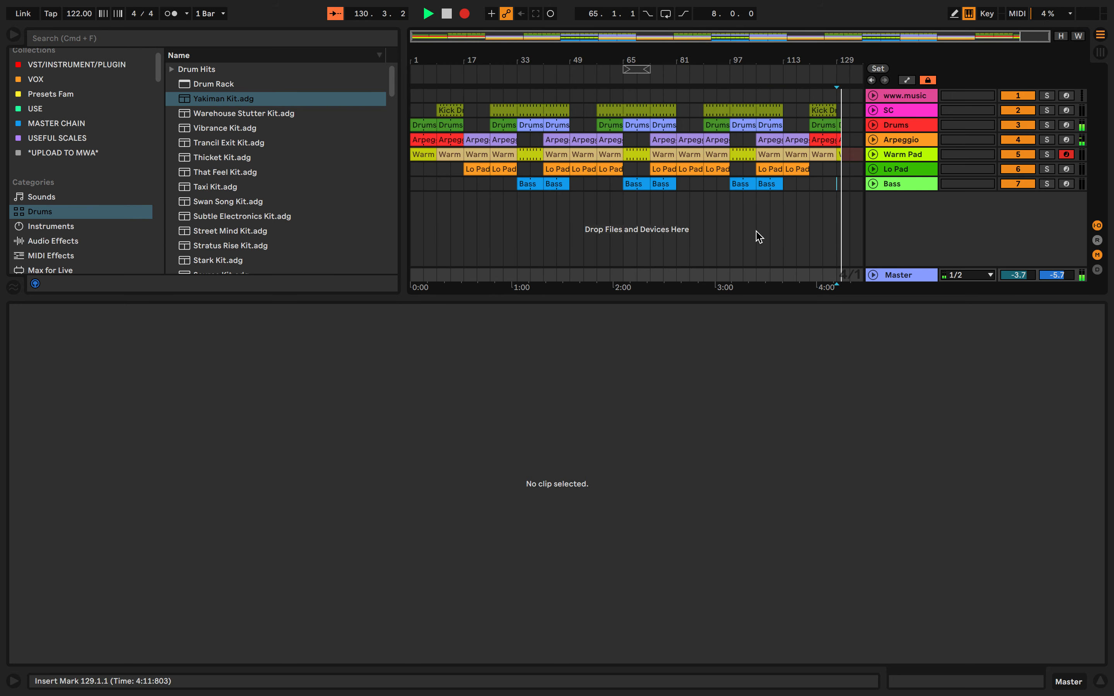
scroll(826, 186, "up", 5)
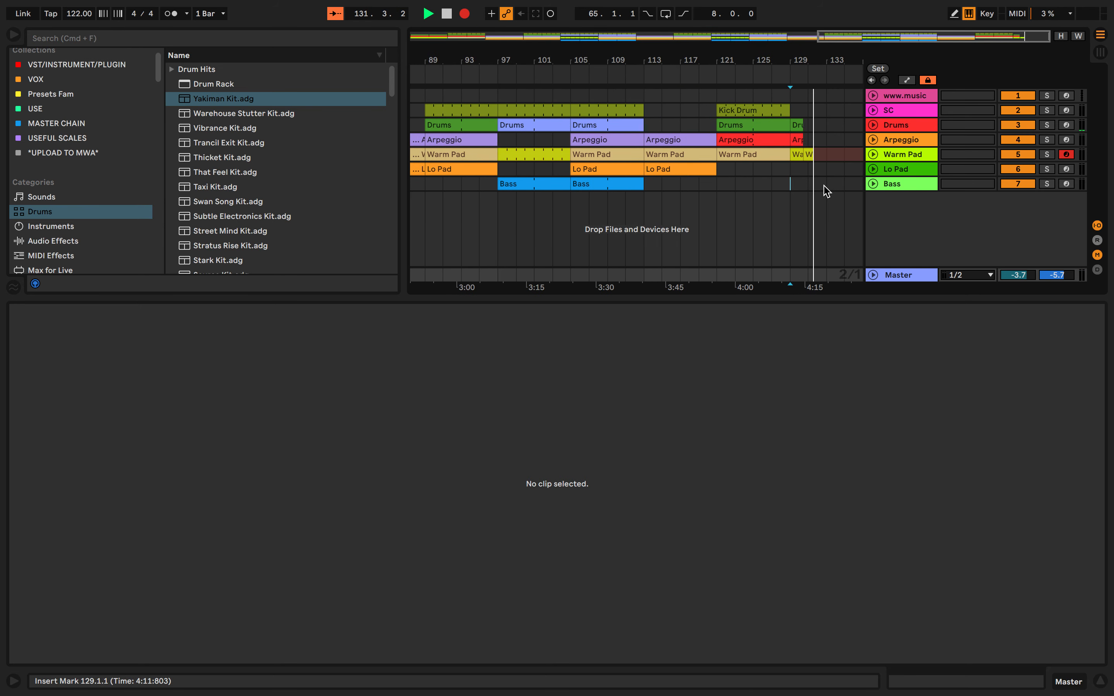
key("Tab")
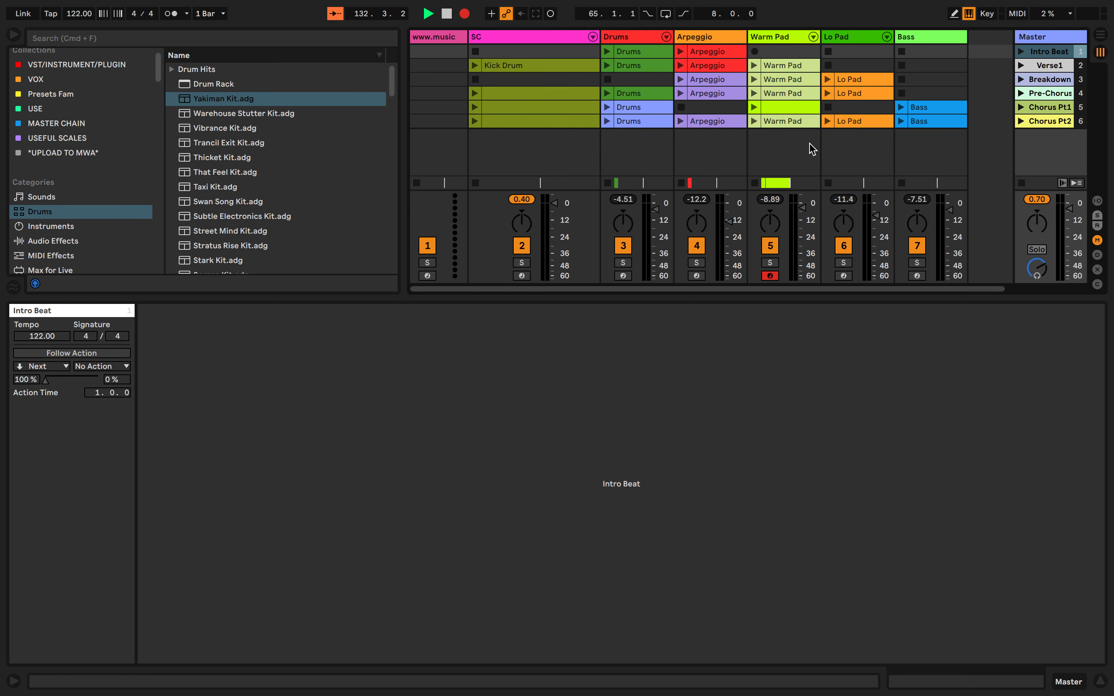
key("Tab")
key("space")
Delete the leftover Warm Pad clip that extends past the other tracks' clips at the end of the arrangement
left_click(822, 153)
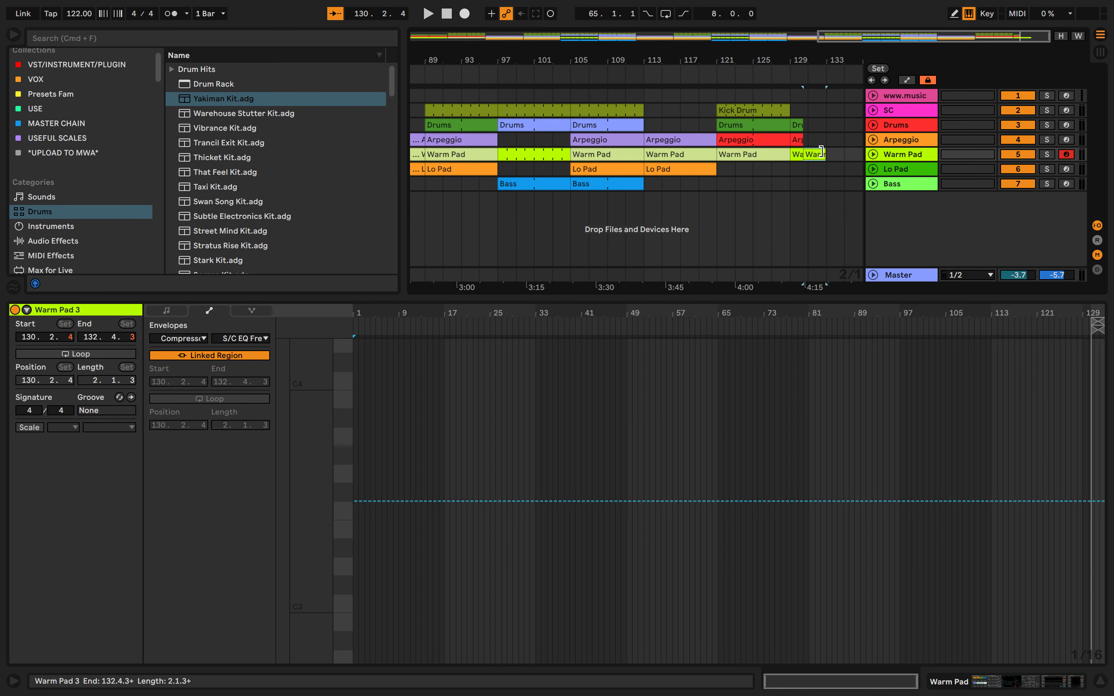
key("Delete")
scroll(802, 167, "up", 5)
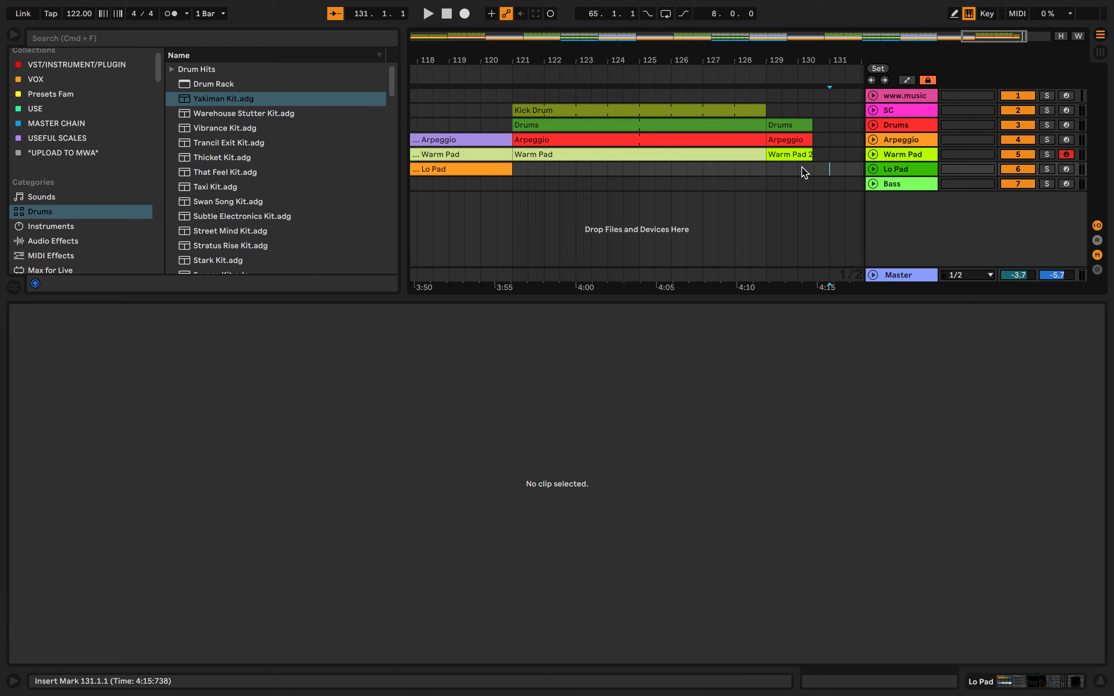
left_click_drag(811, 155, 829, 125)
scroll(830, 126, "down", 5)
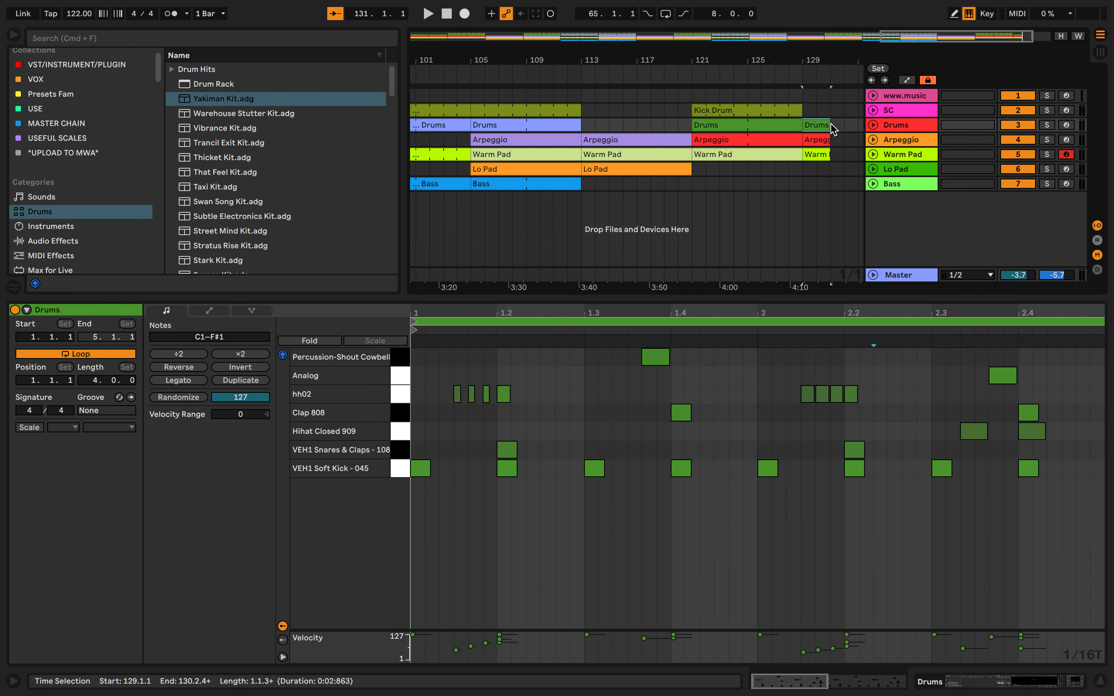
left_click(834, 176)
left_click_drag(833, 177, 776, 124)
scroll(780, 123, "down", 10)
left_click(733, 169)
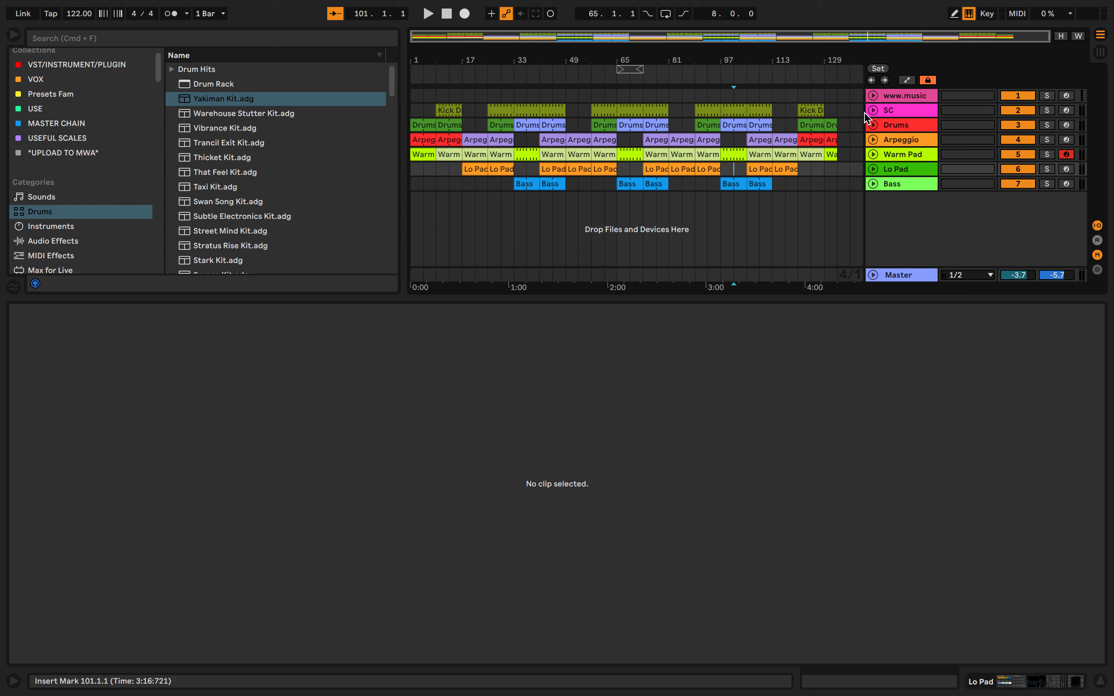
Compare the scenes in Session View with the recorded song structure in Arrangement View
left_click(1100, 52)
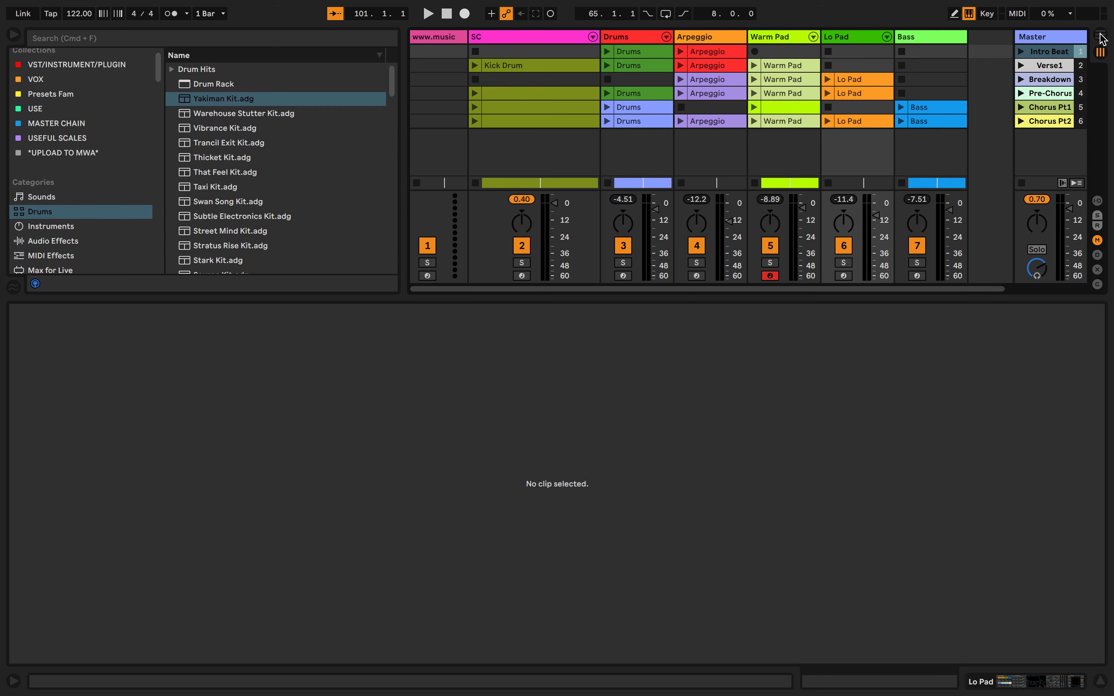
left_click(1100, 37)
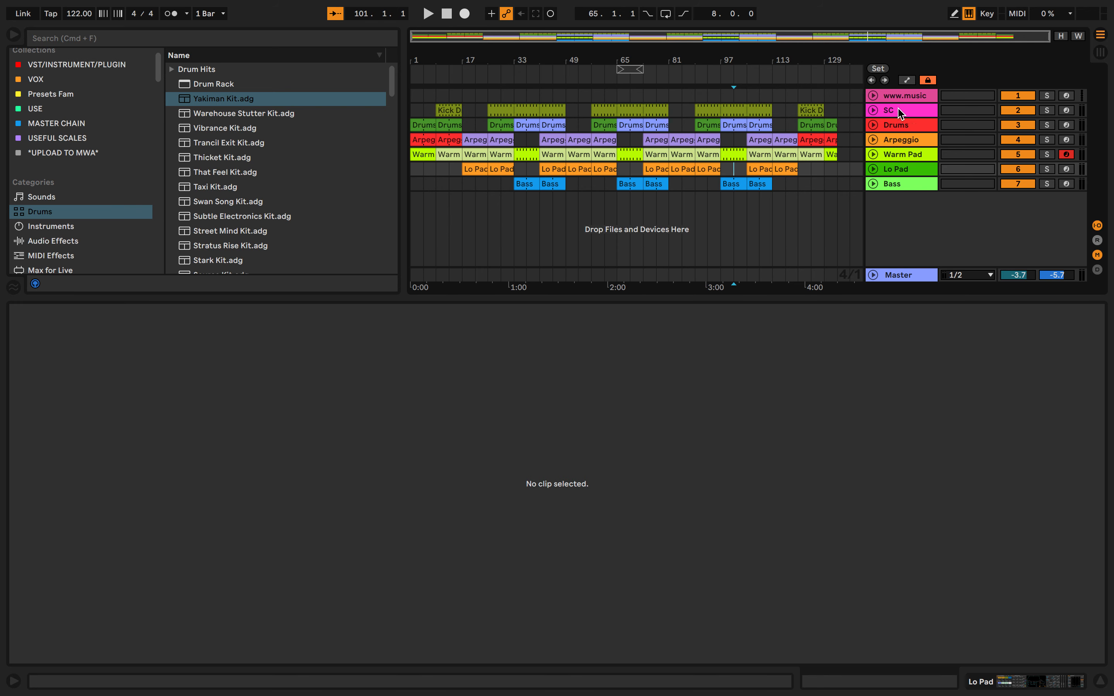
left_click(873, 112)
left_click(873, 112)
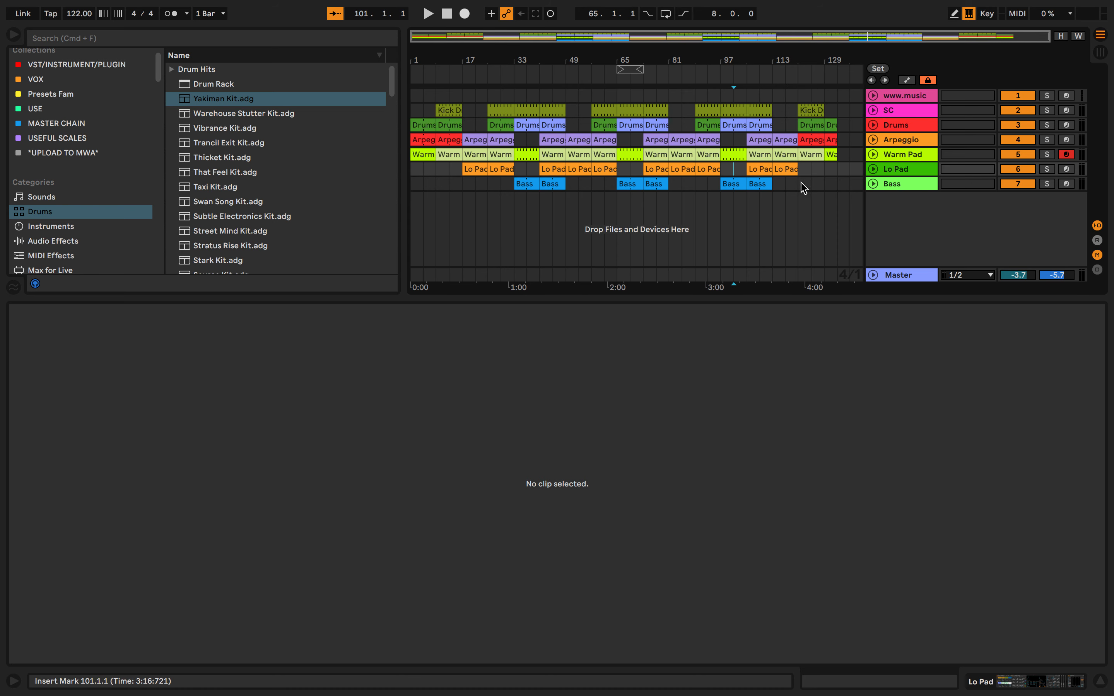
left_click(446, 14)
left_click(429, 14)
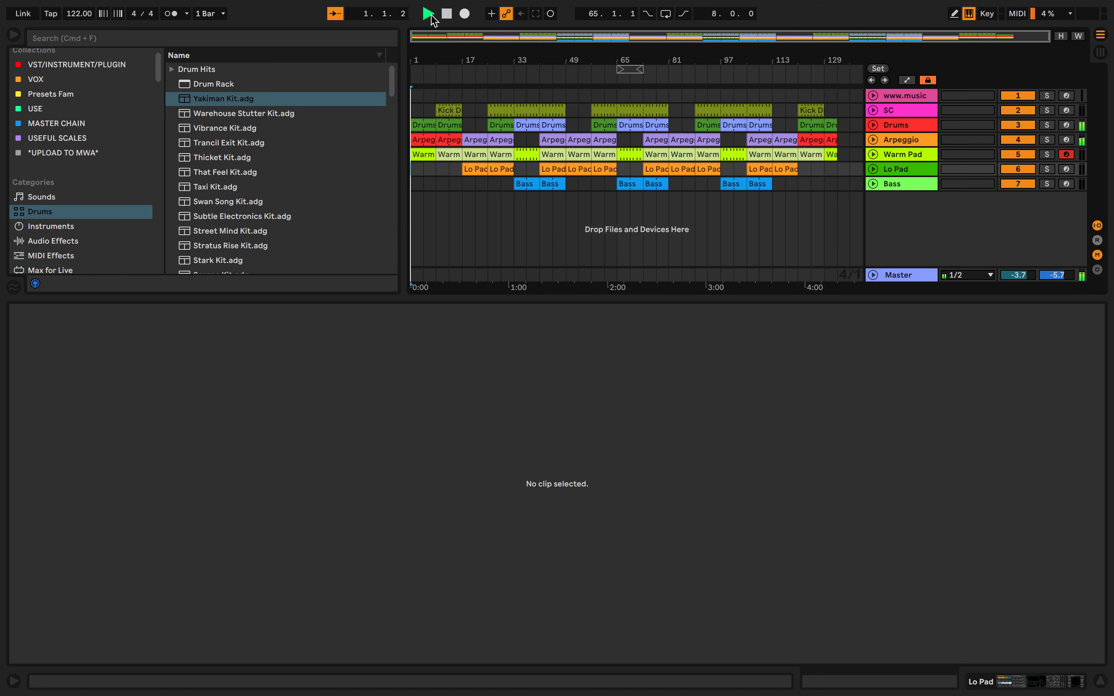
left_click(874, 184)
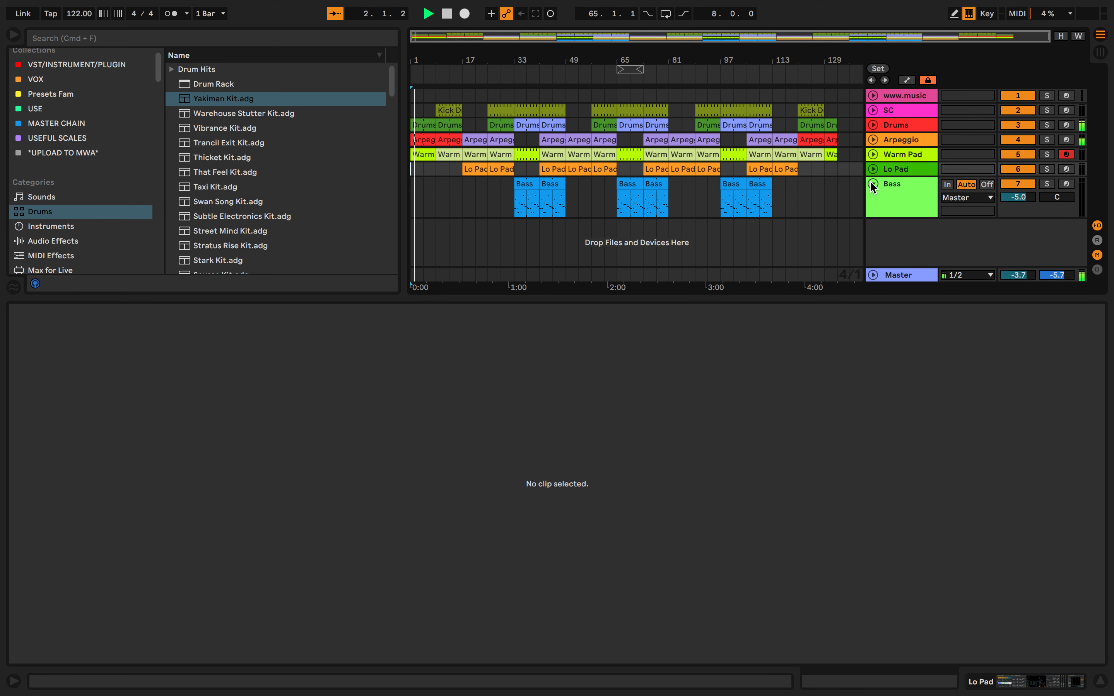
left_click(873, 169)
left_click(873, 155)
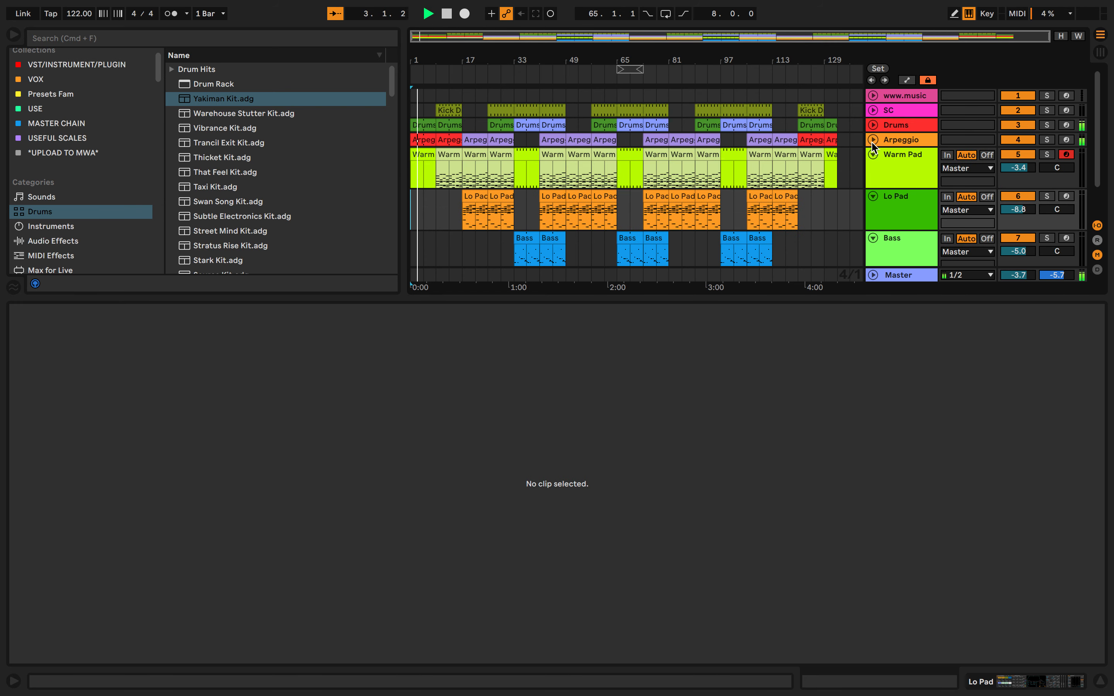
left_click(873, 140)
left_click(873, 125)
left_click(873, 110)
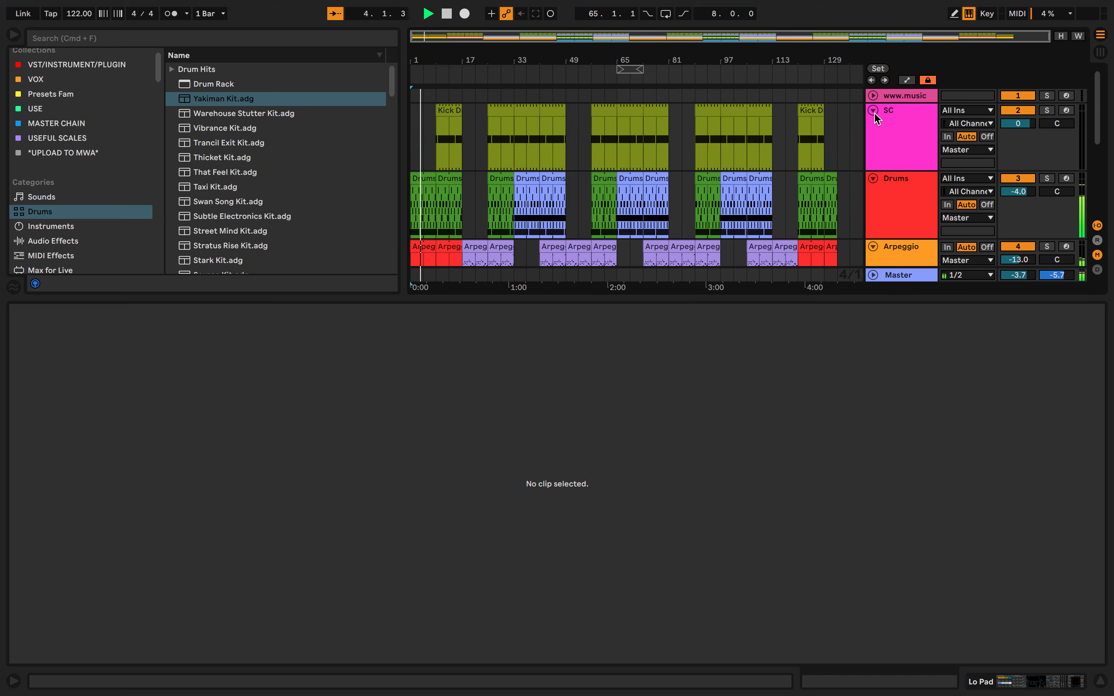
left_click(873, 95)
scroll(758, 149, "down", 5)
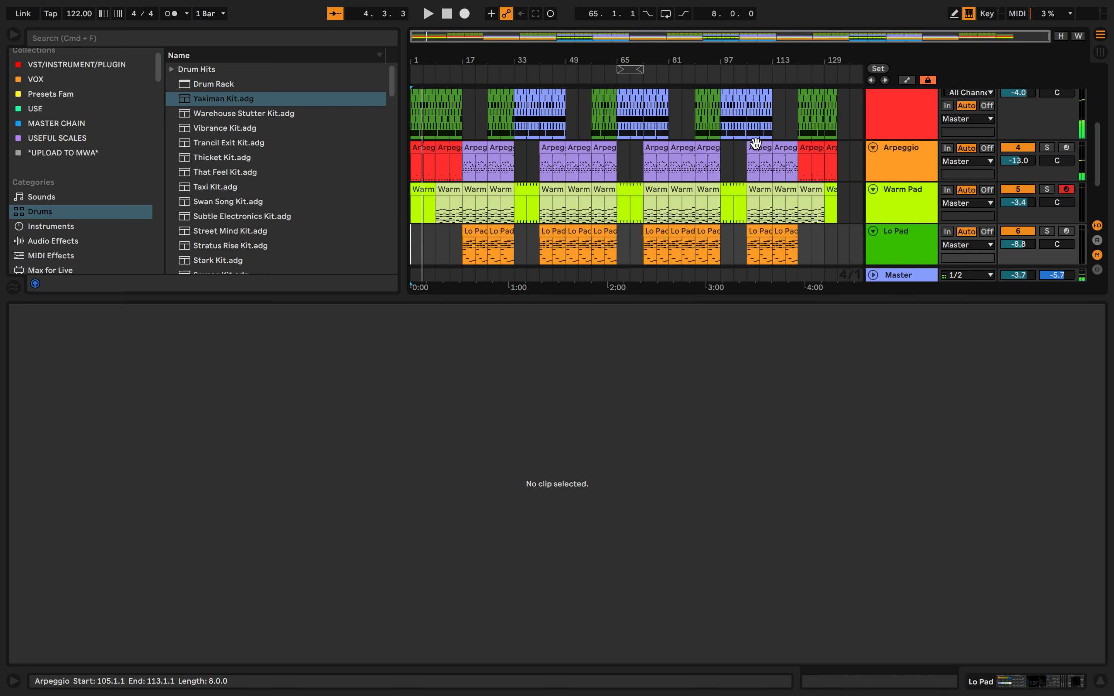
scroll(756, 143, "up", 3)
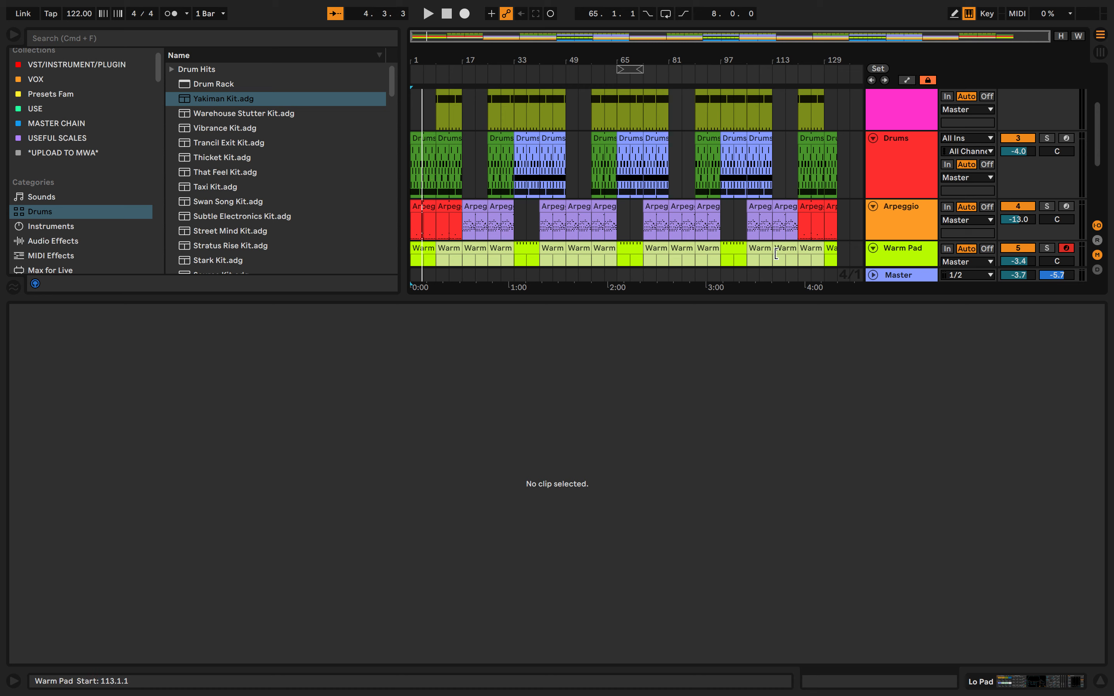
Play the arrangement from the beginning and again around bar 23, and return the song position to bar 1
key("space")
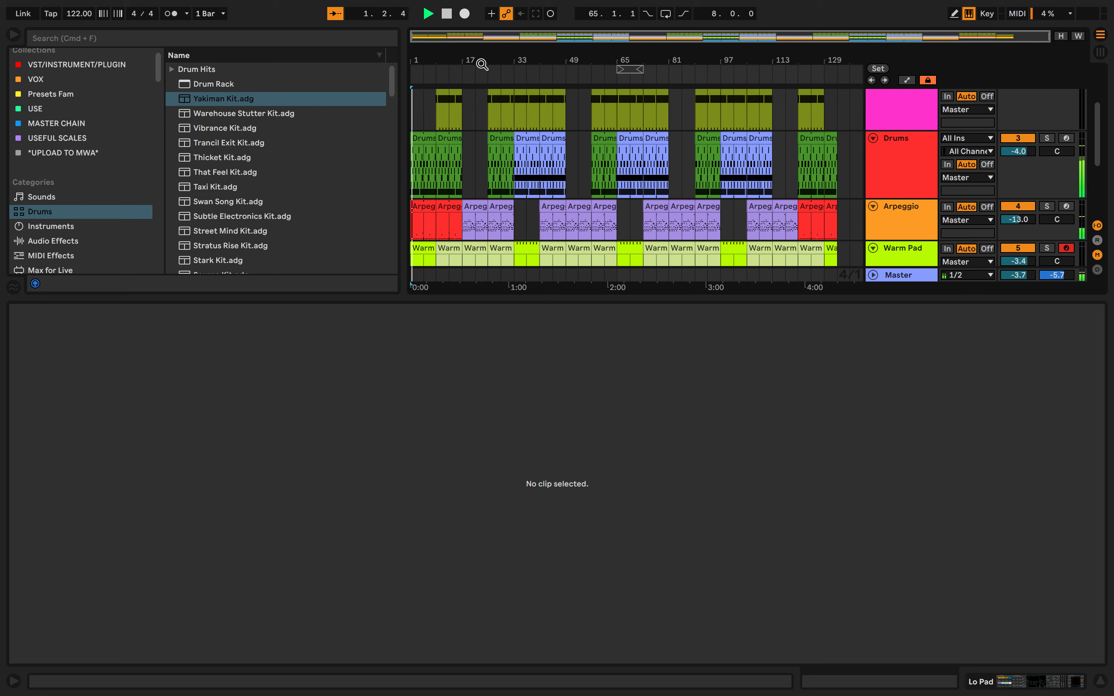
scroll(482, 171, "down", 5)
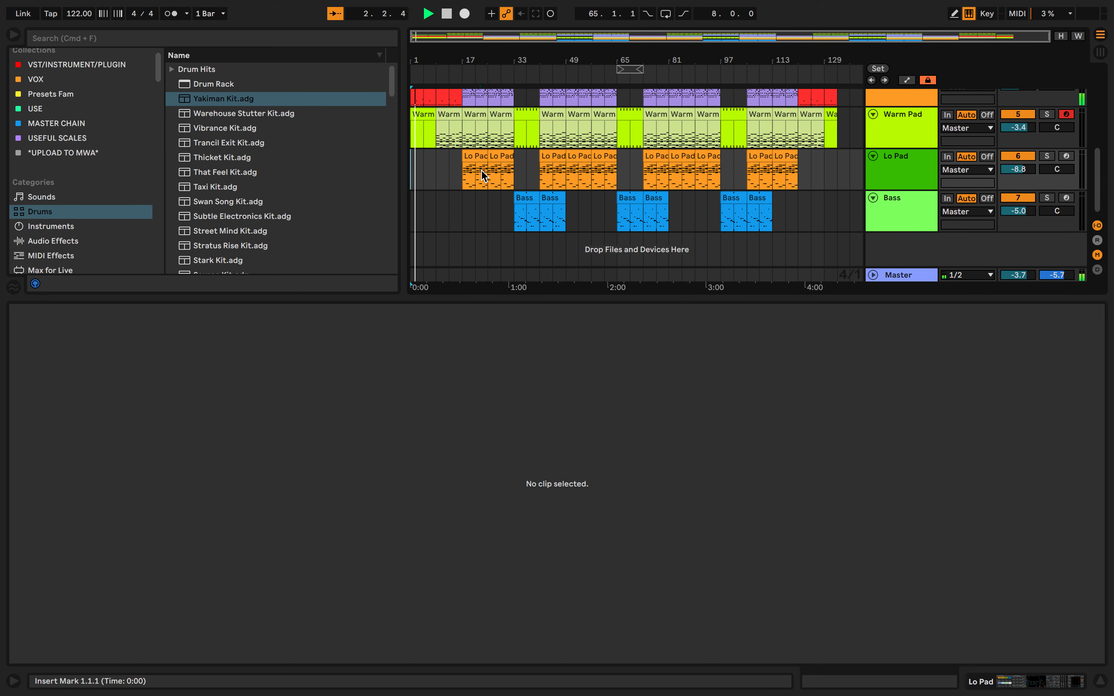
scroll(481, 171, "up", 4)
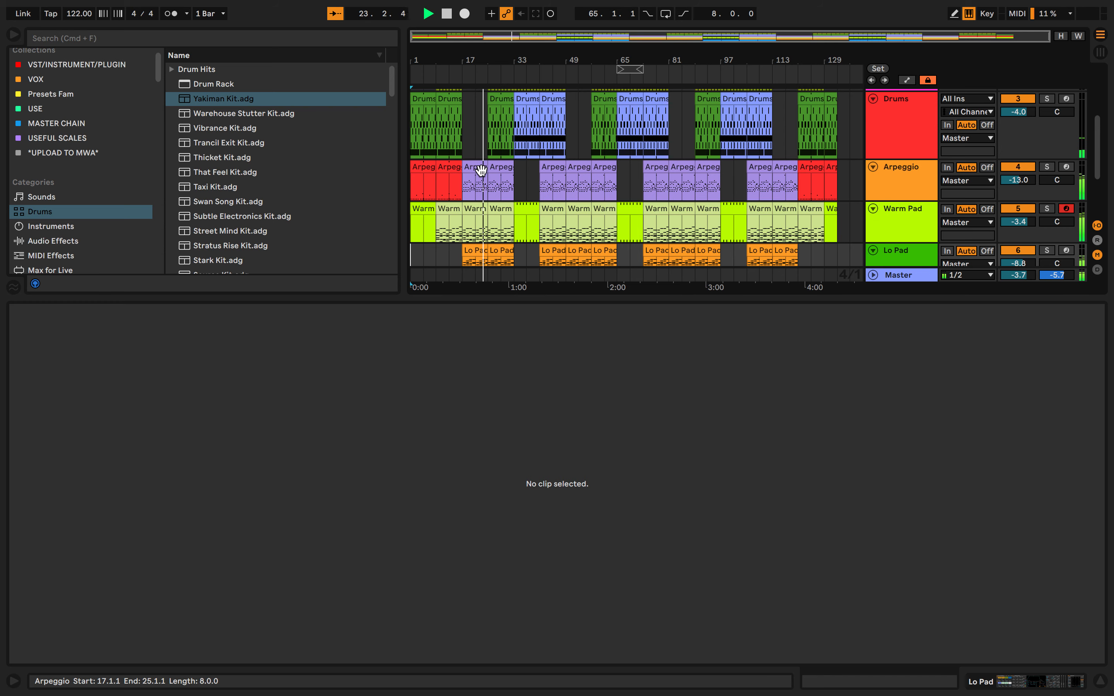
key("space")
left_click(446, 13)
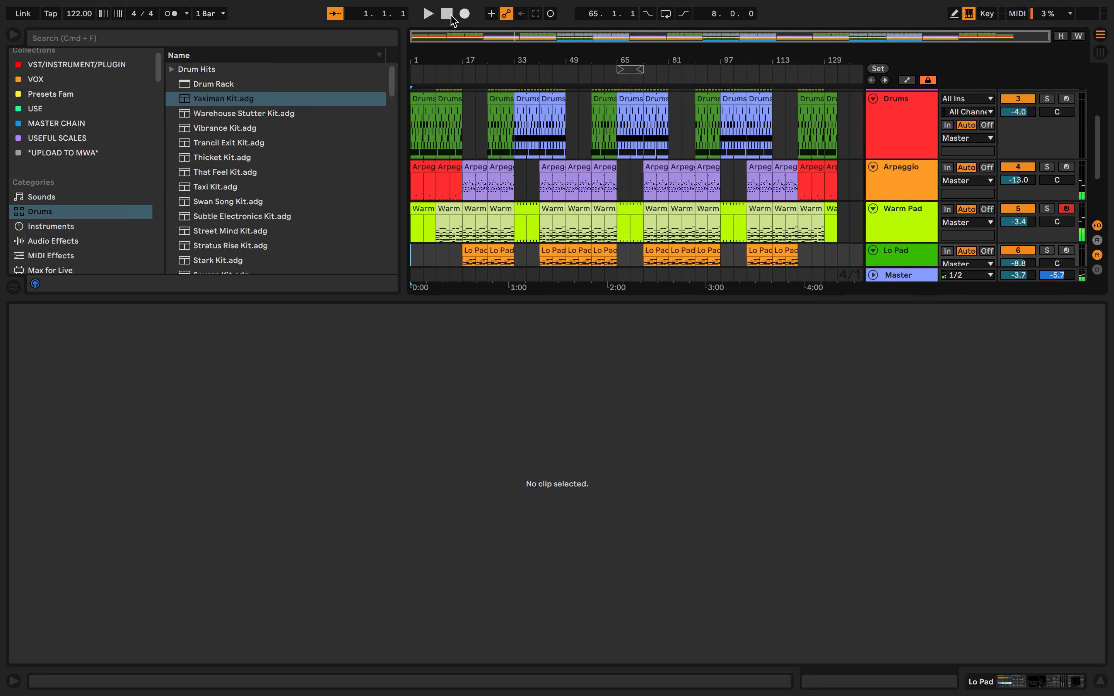
Export the Master track from bar 1 as WAV and MP3 audio named Disclosure Latch Remix
scroll(449, 114, "up", 3)
left_click(87, 5)
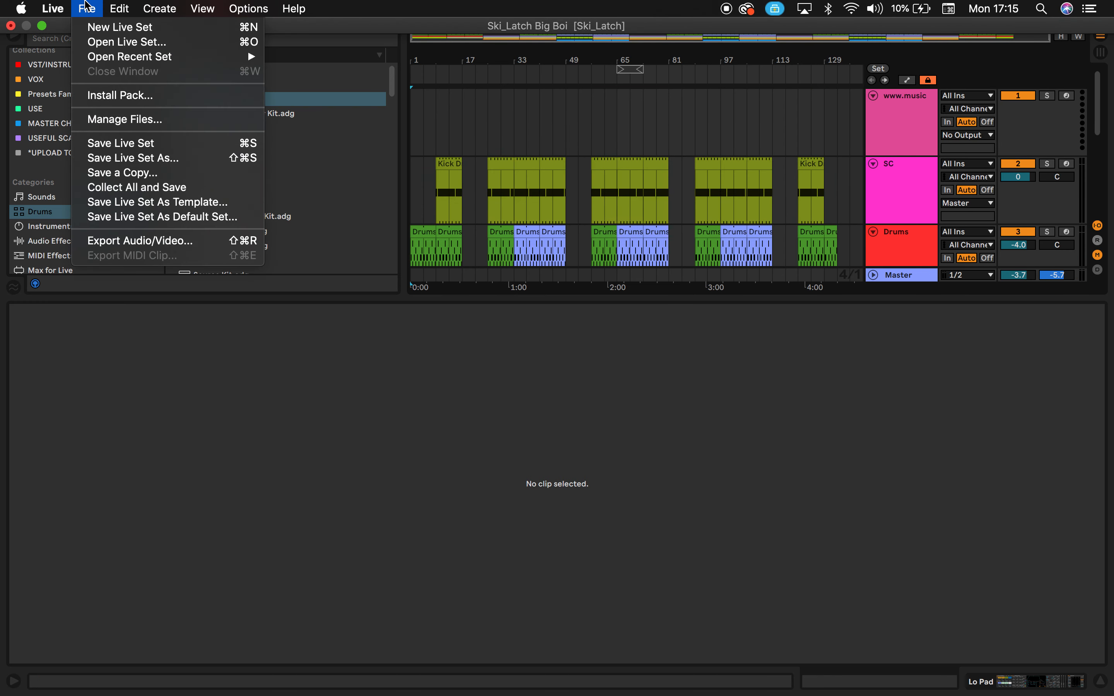
left_click(127, 239)
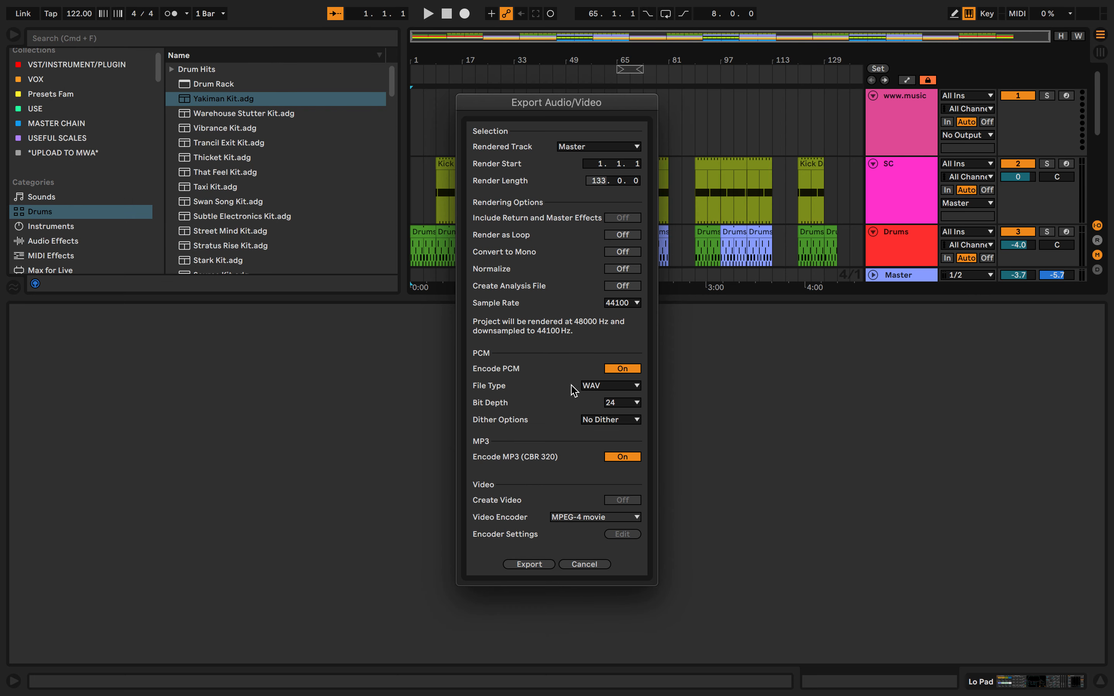
left_click(528, 565)
type("D")
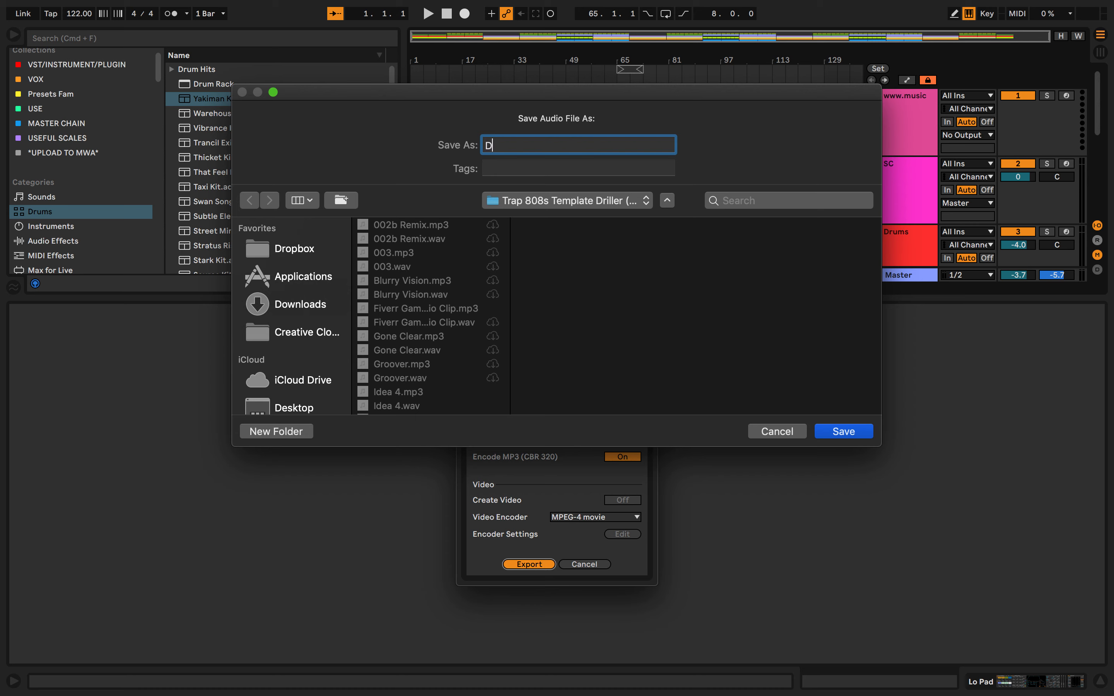
type("isclosure W")
key("BackSpace")
type("Latch ")
type("Remix")
key("Return")
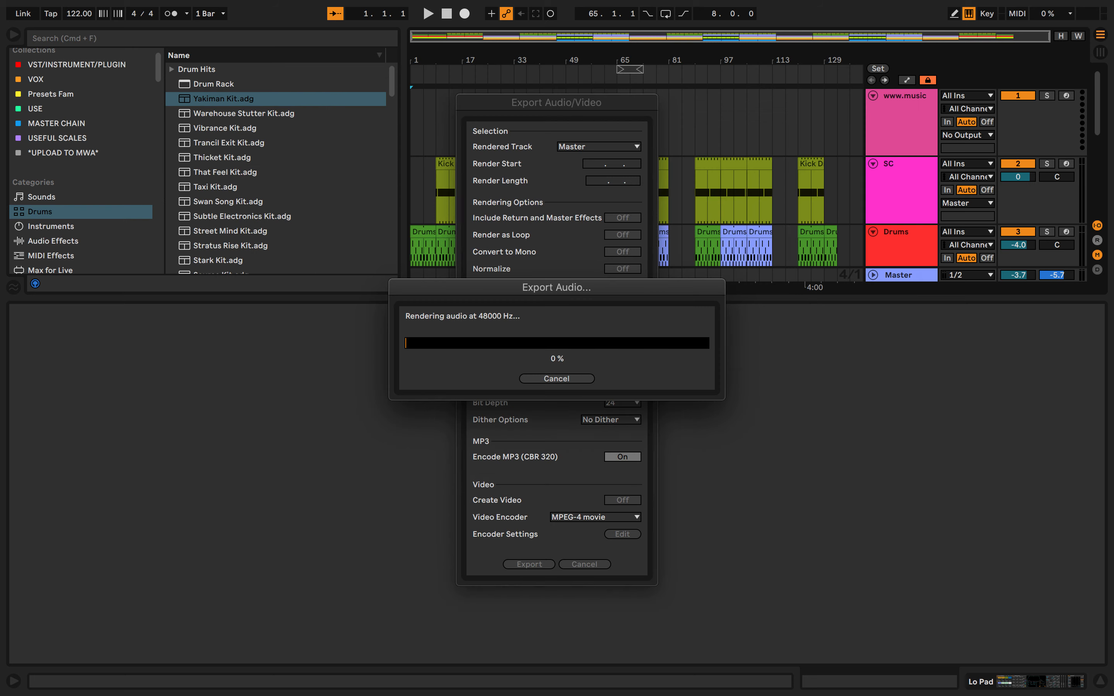
left_click_drag(626, 290, 912, 500)
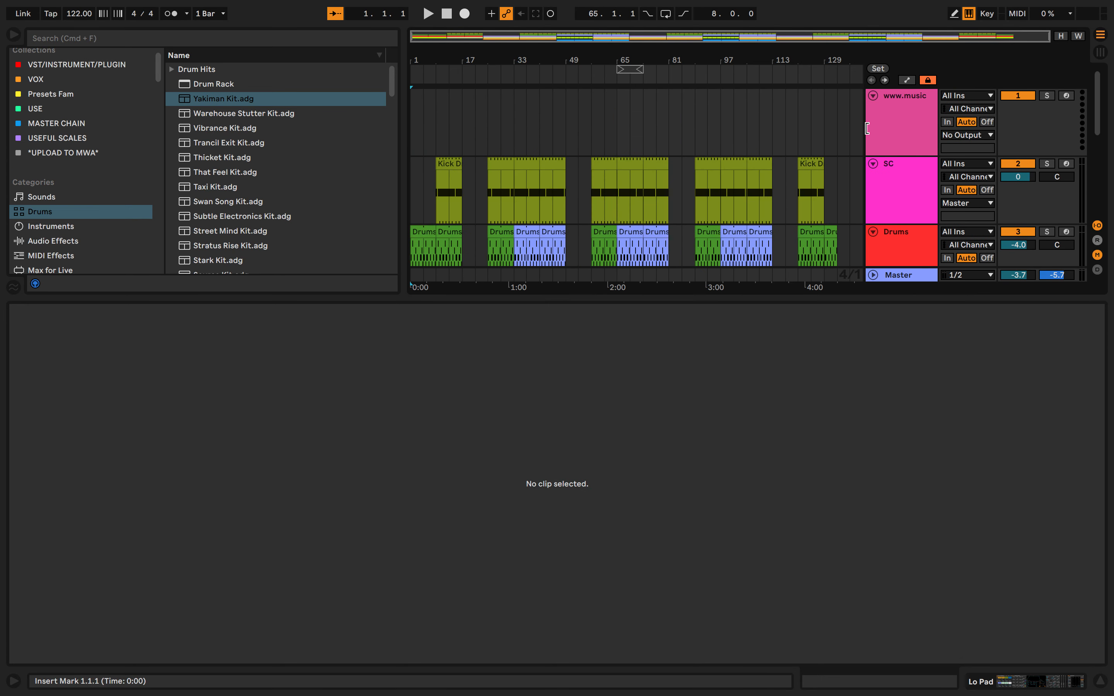
right_click(725, 132)
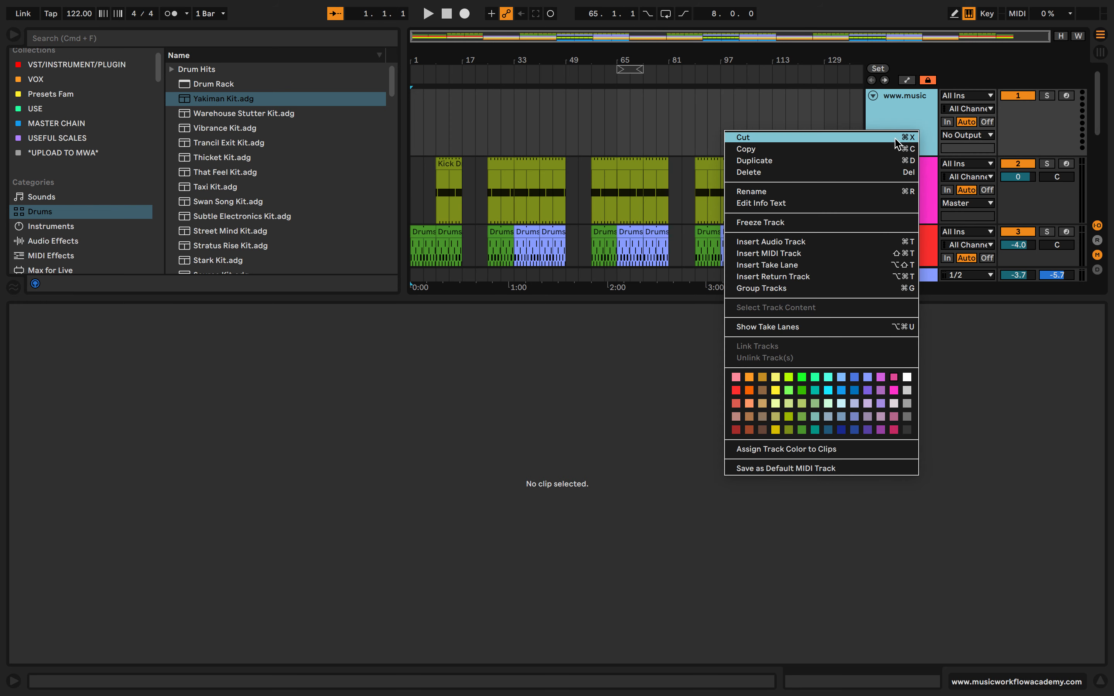
left_click(902, 137)
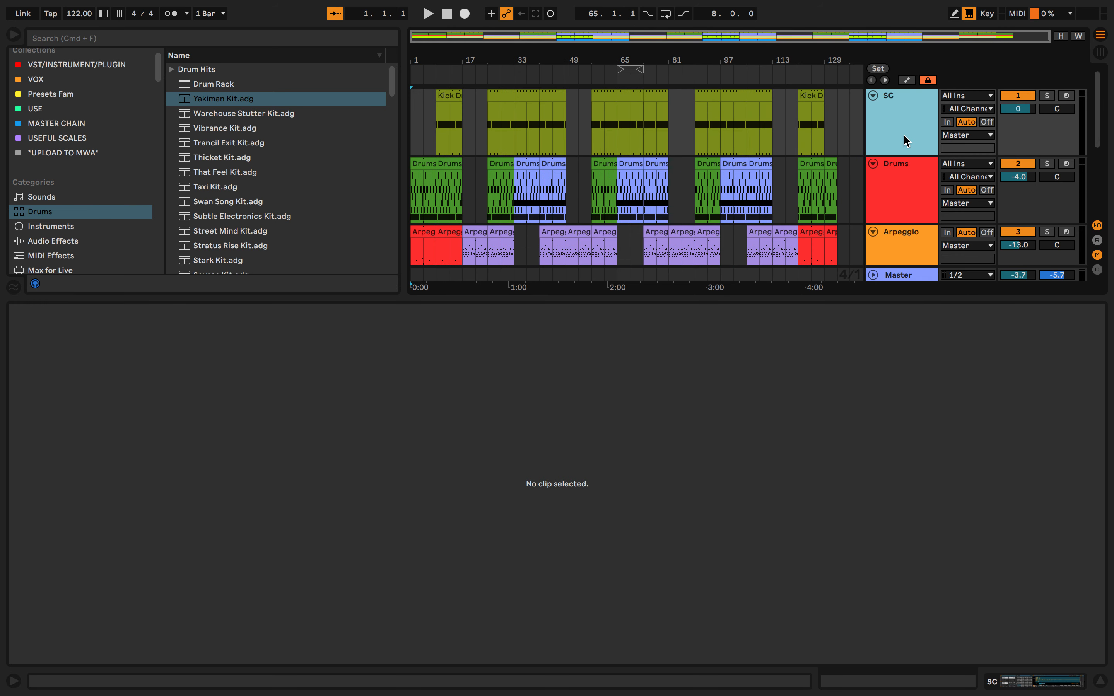
key("super+z")
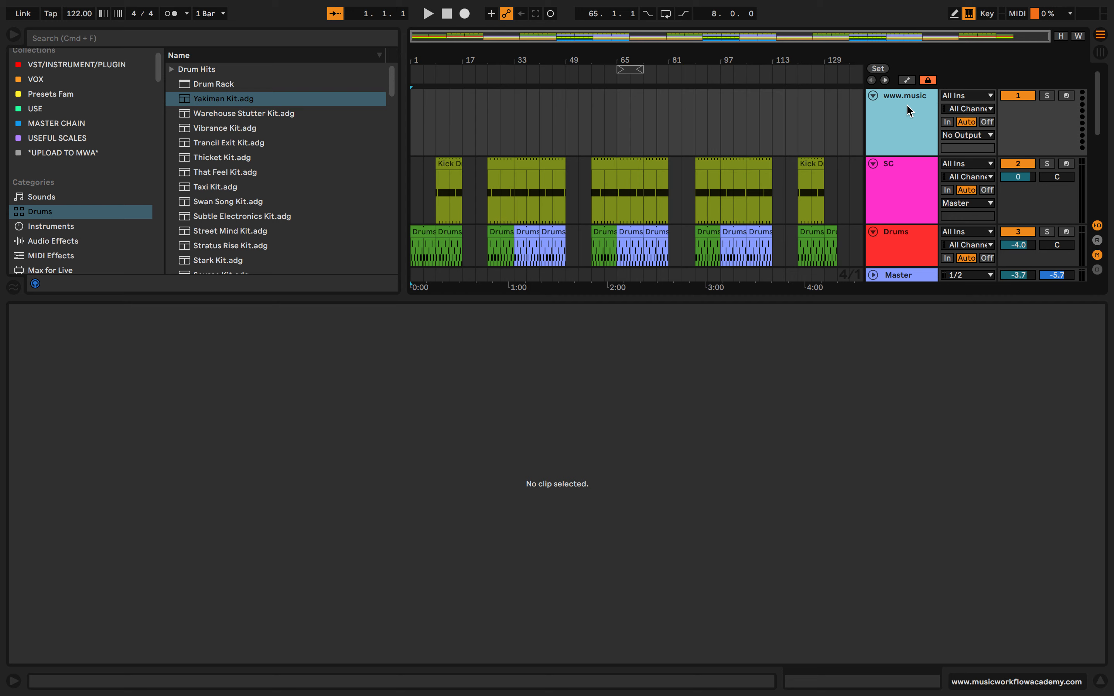
left_click(742, 121)
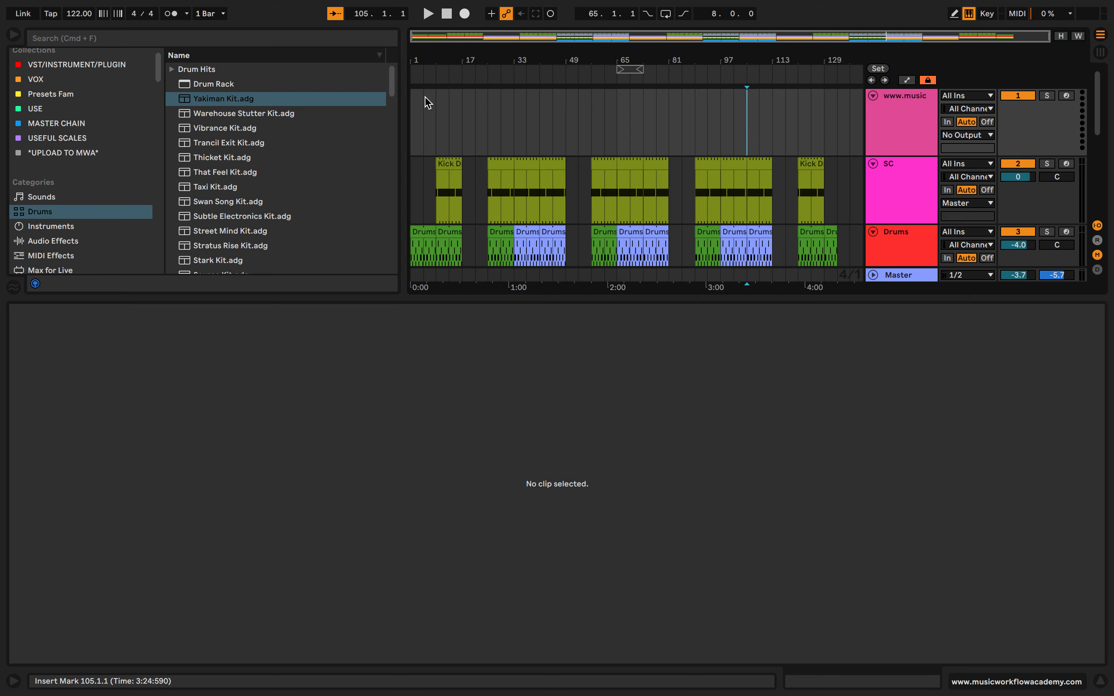
double_click(416, 96)
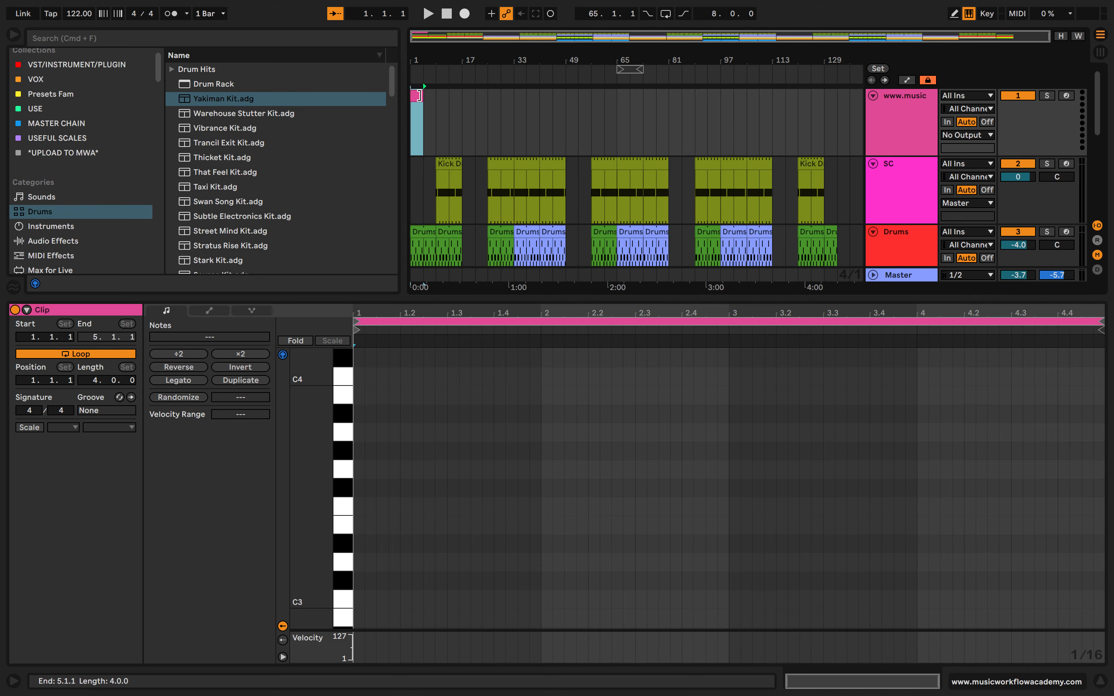
left_click_drag(425, 96, 462, 107)
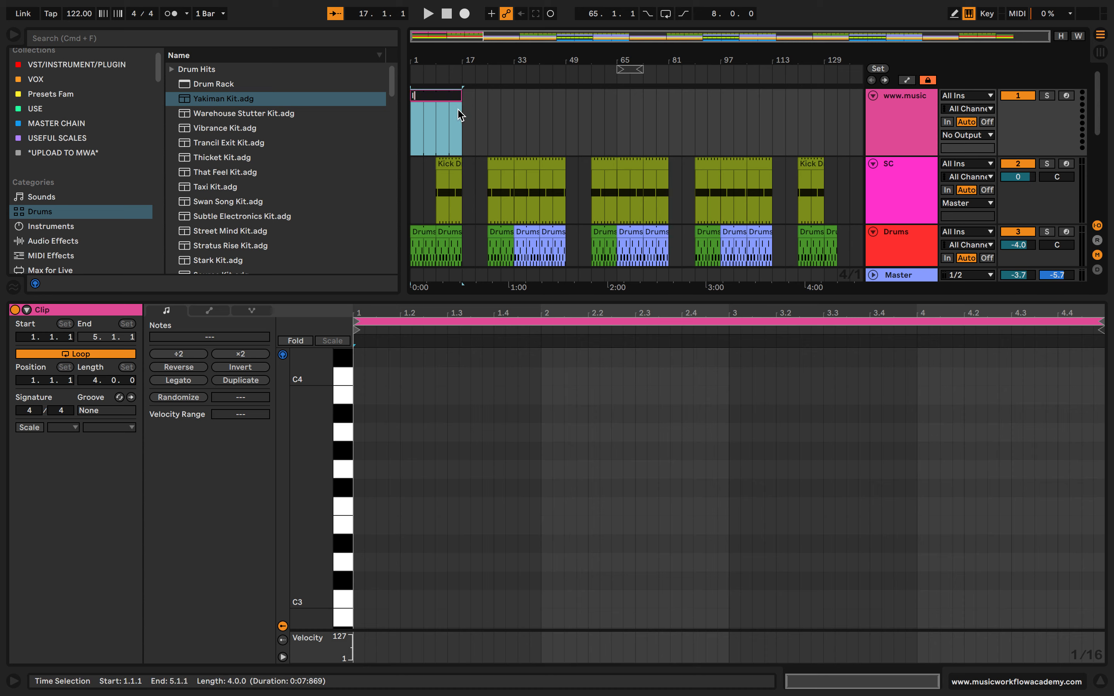
key("Return")
key("super+j")
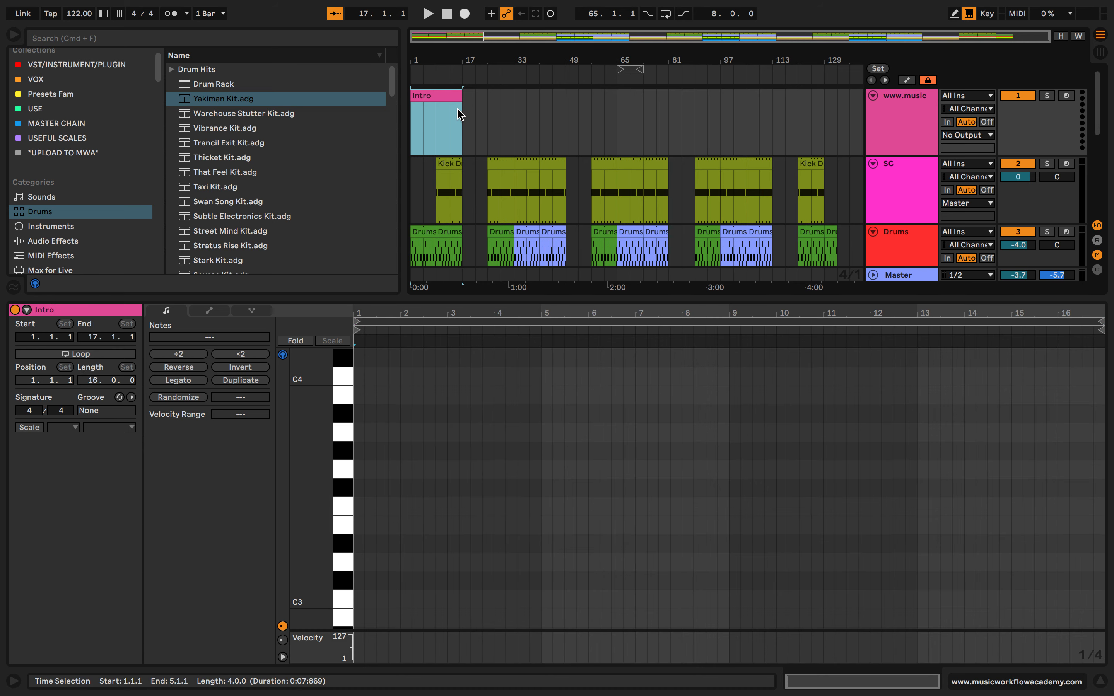
Duplicate the Intro marker clip to bar 17 and rename the copy Buildup
key("super+d")
key("super+r")
type("Bu")
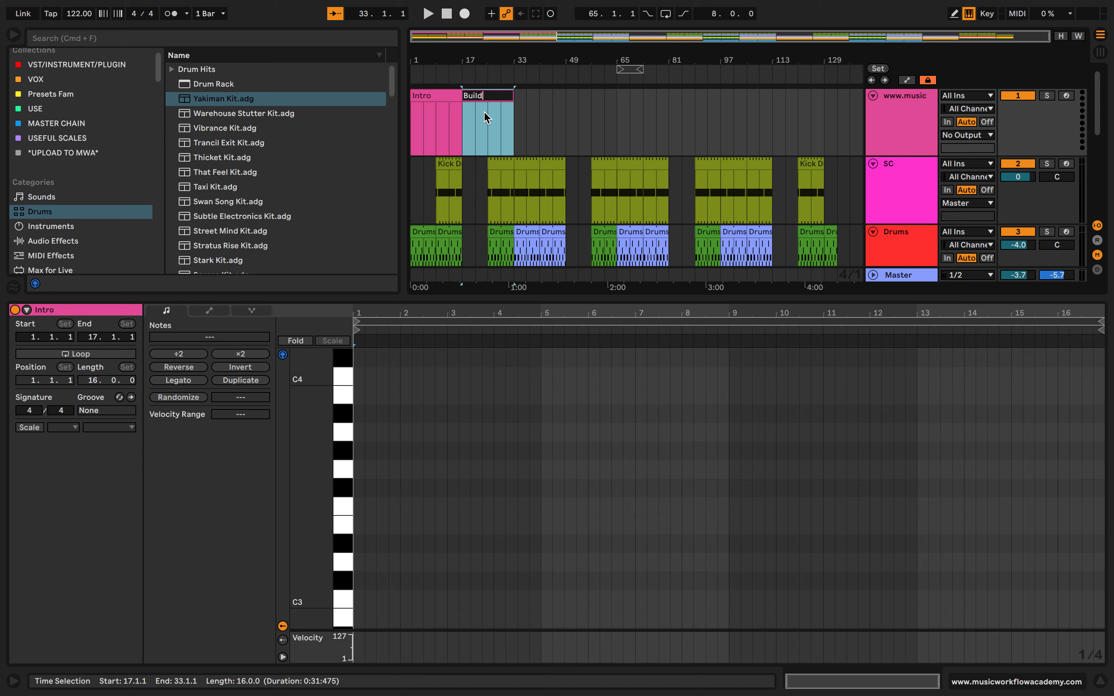
type("ildup")
key("Return")
Duplicate the Buildup marker clip to bar 33 and rename the copy Chorus
key("super+d")
key("super+r")
type("B")
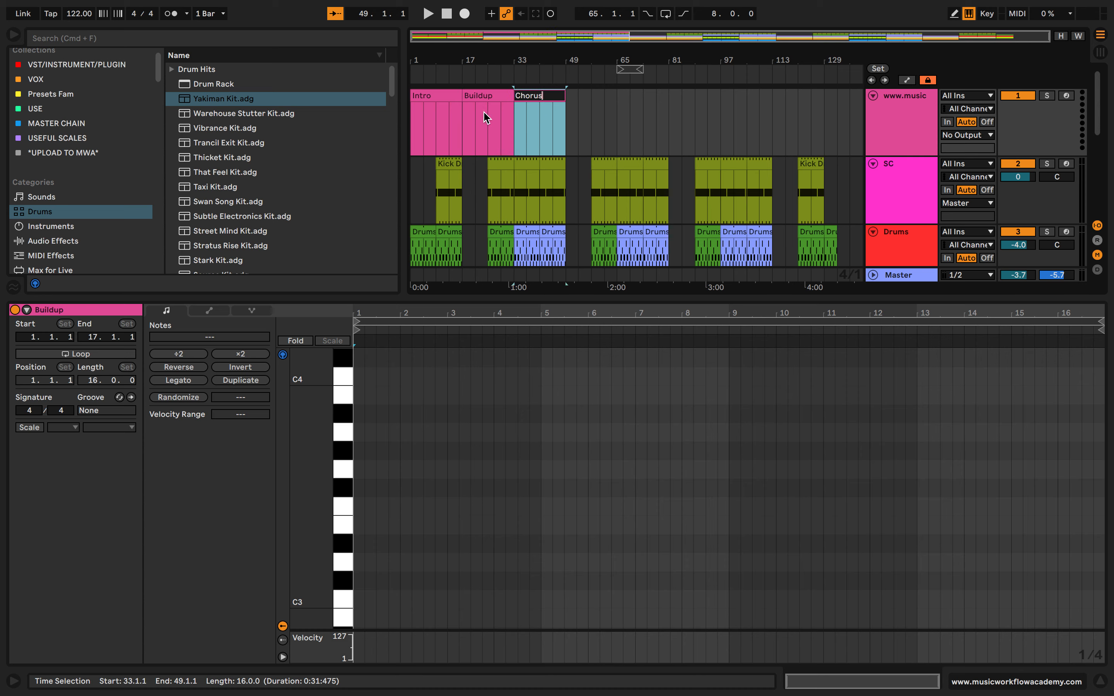
type("horus")
key("Return")
Extend the start of the Chorus marker clip back to bar 25
left_click_drag(514, 102, 490, 102)
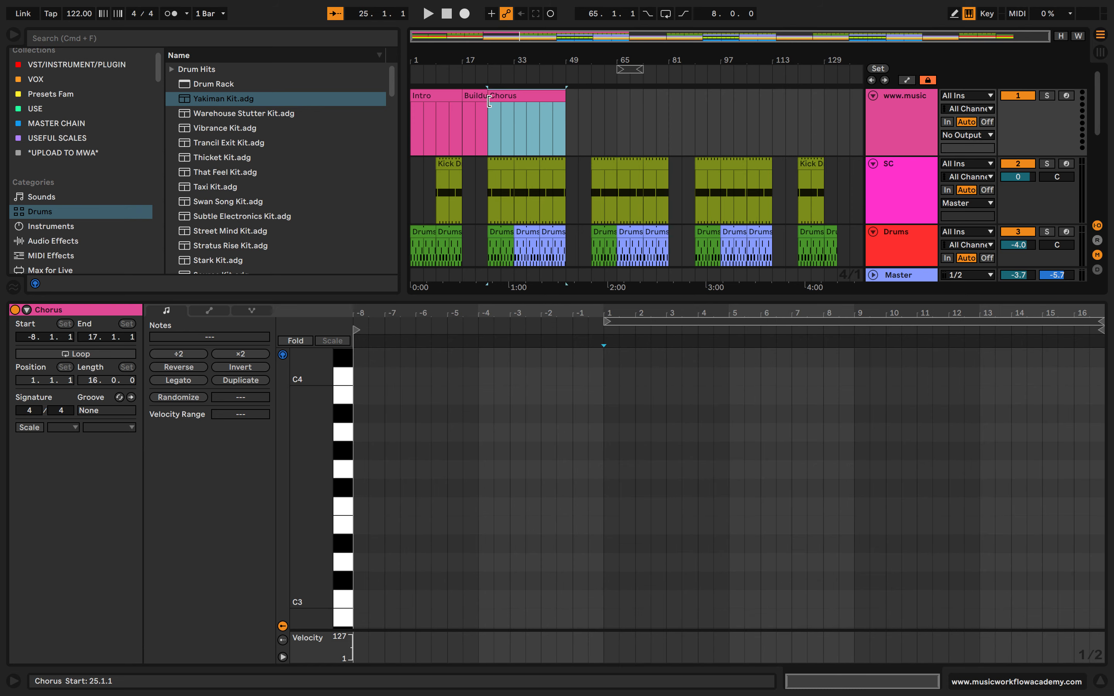
scroll(489, 101, "down", 5)
scroll(489, 101, "up", 5)
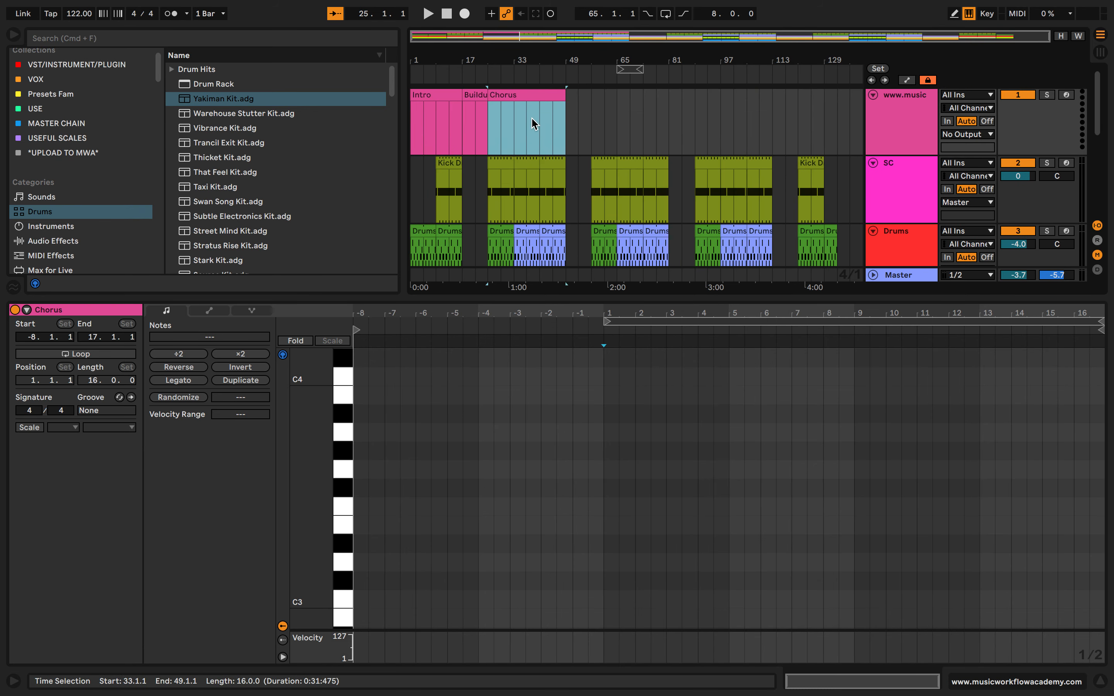
left_click(505, 113)
key("z")
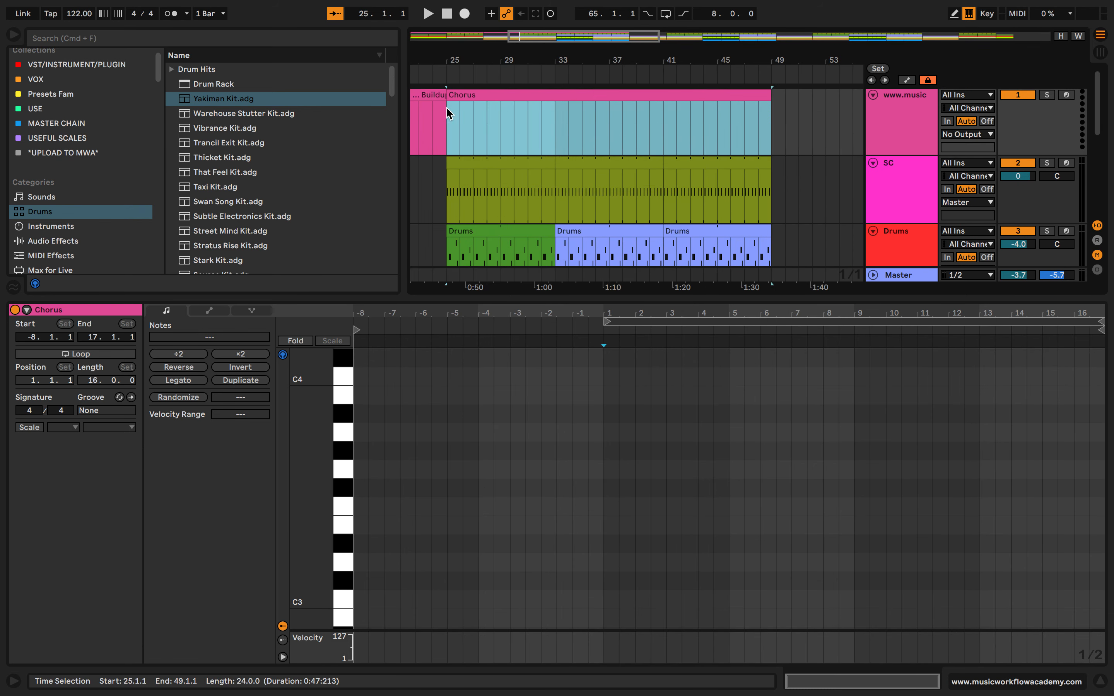
Create an empty marker clip from bar 49 to bar 65 and extend the Buildup clip's end to bar 33
scroll(479, 114, "down", 5)
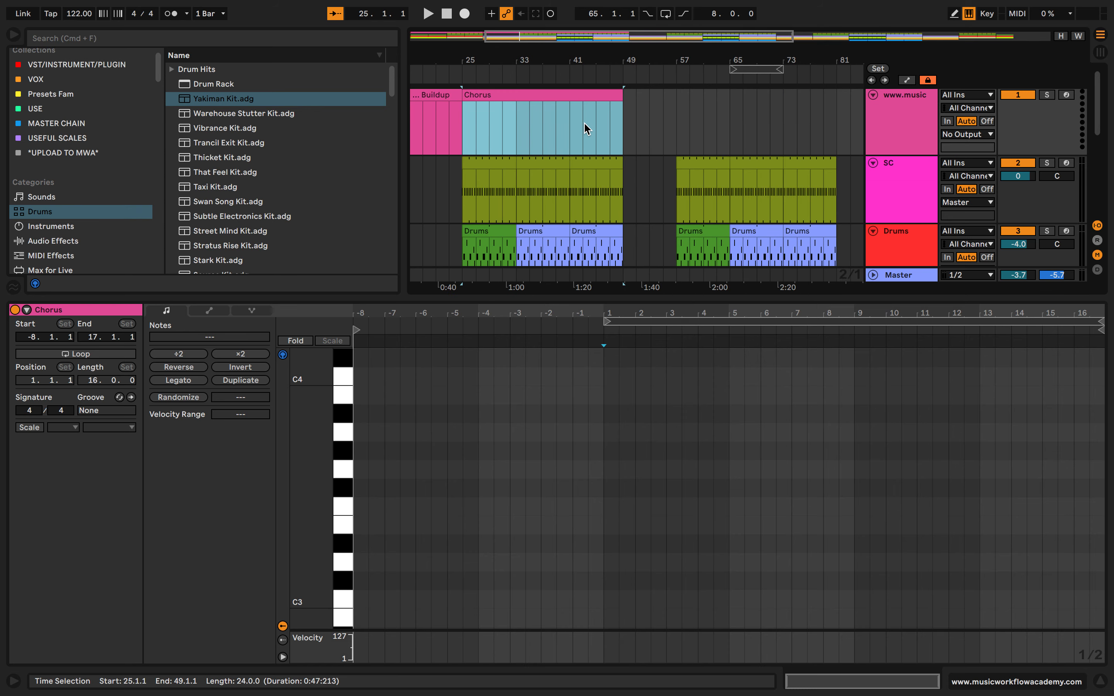
scroll(652, 101, "down", 1)
scroll(652, 101, "up", 1)
double_click(640, 99)
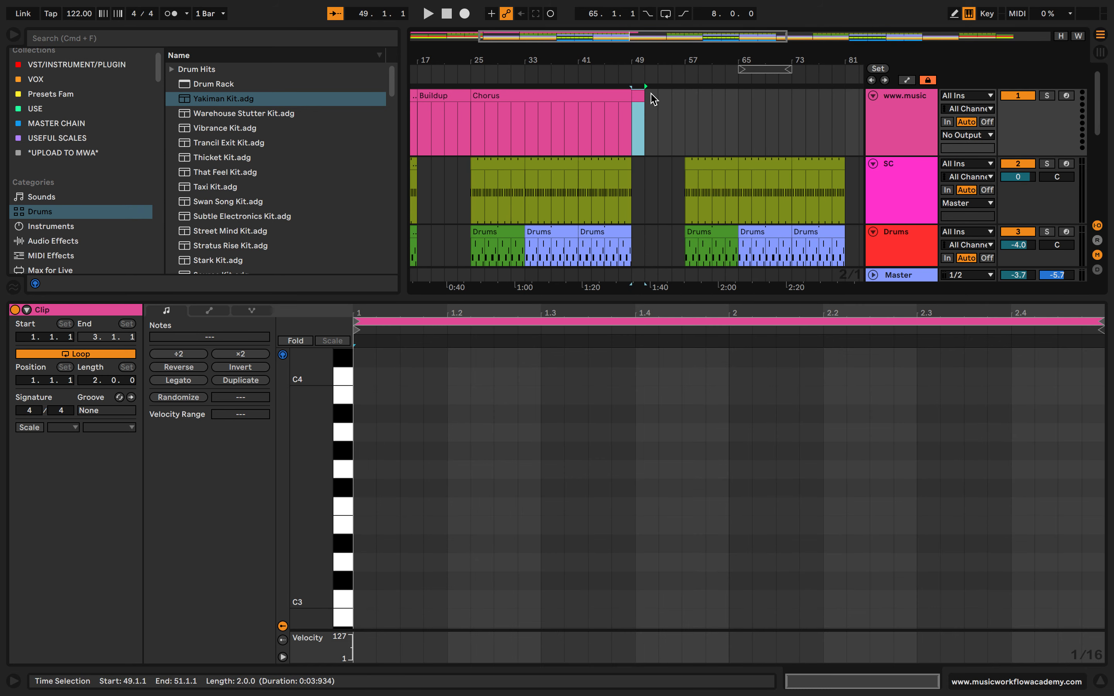
left_click_drag(639, 96, 738, 95)
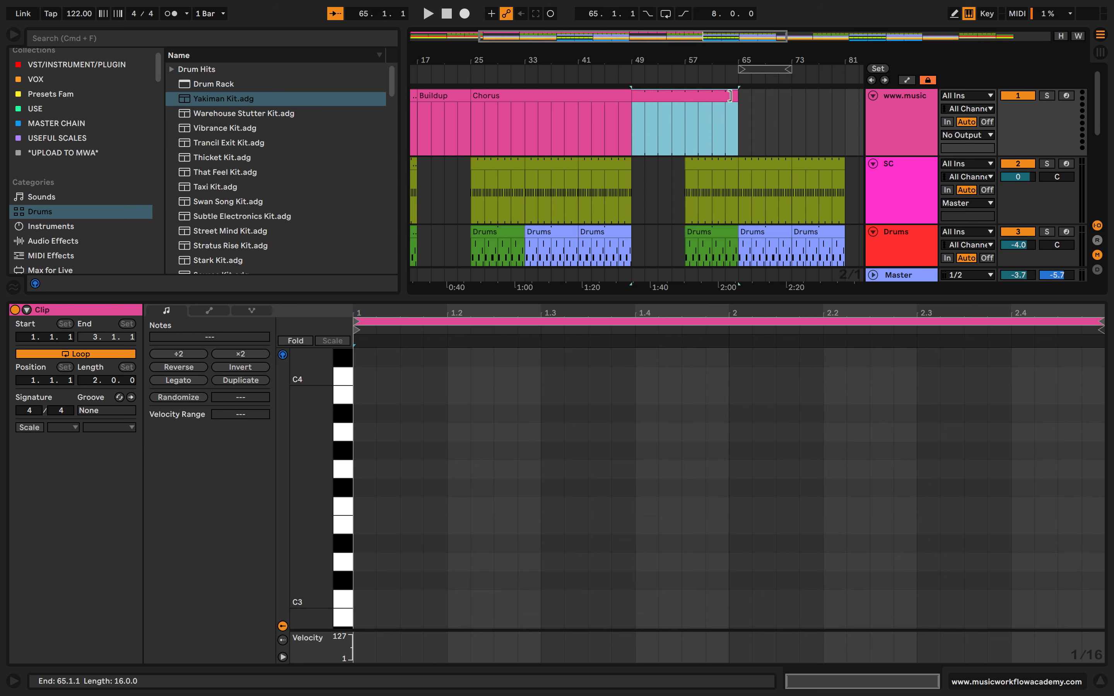
left_click_drag(465, 90, 523, 89)
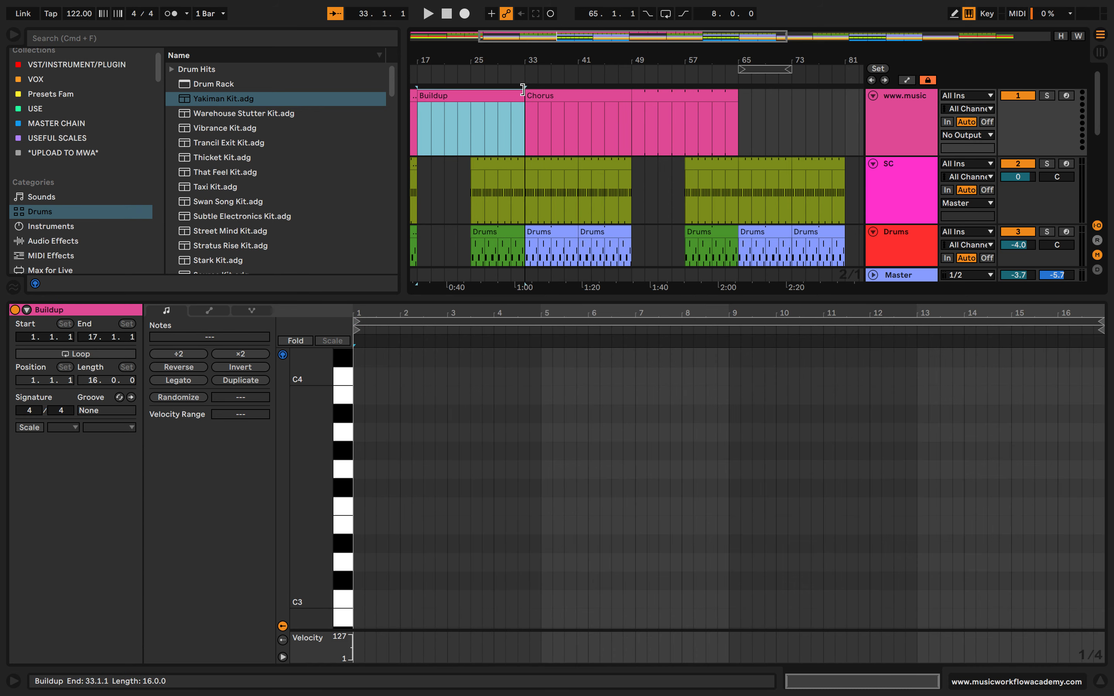
Rename the unnamed marker clip at bar 49 Breakdown
left_click(689, 96)
key("super+r")
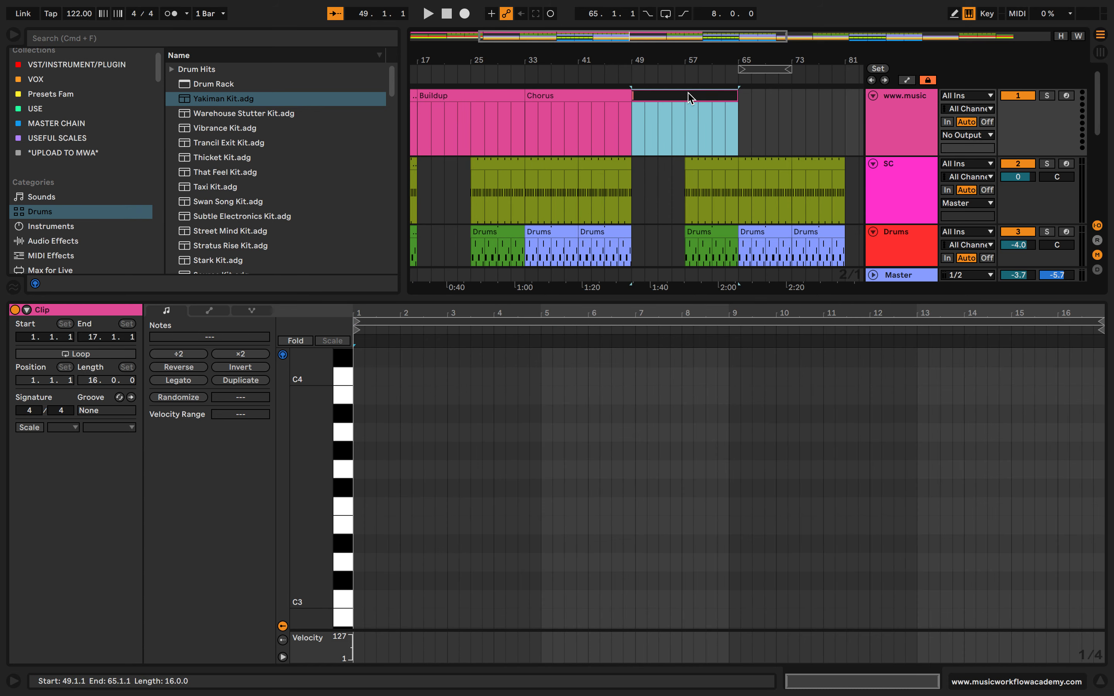
type("BreKD")
key("BackSpace")
key("BackSpace")
type("adkdown")
key("Return")
scroll(527, 121, "down", 3)
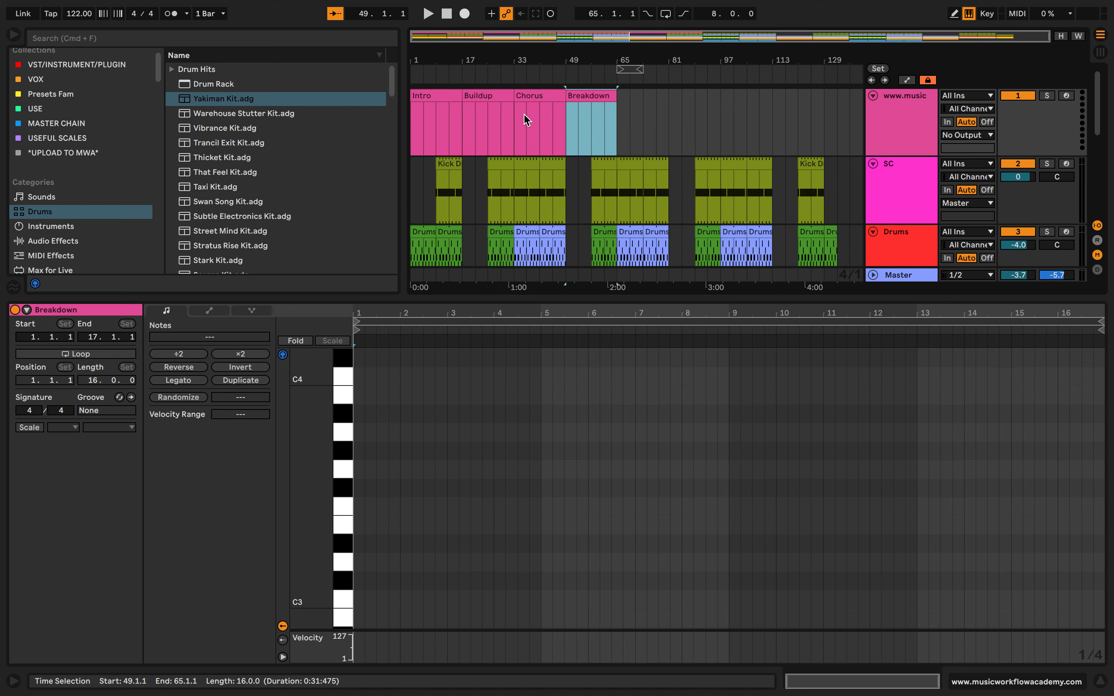
Color the Buildup marker clip orange, the Chorus clip yellow and the Breakdown clip blue
left_click(501, 118)
right_click(499, 98)
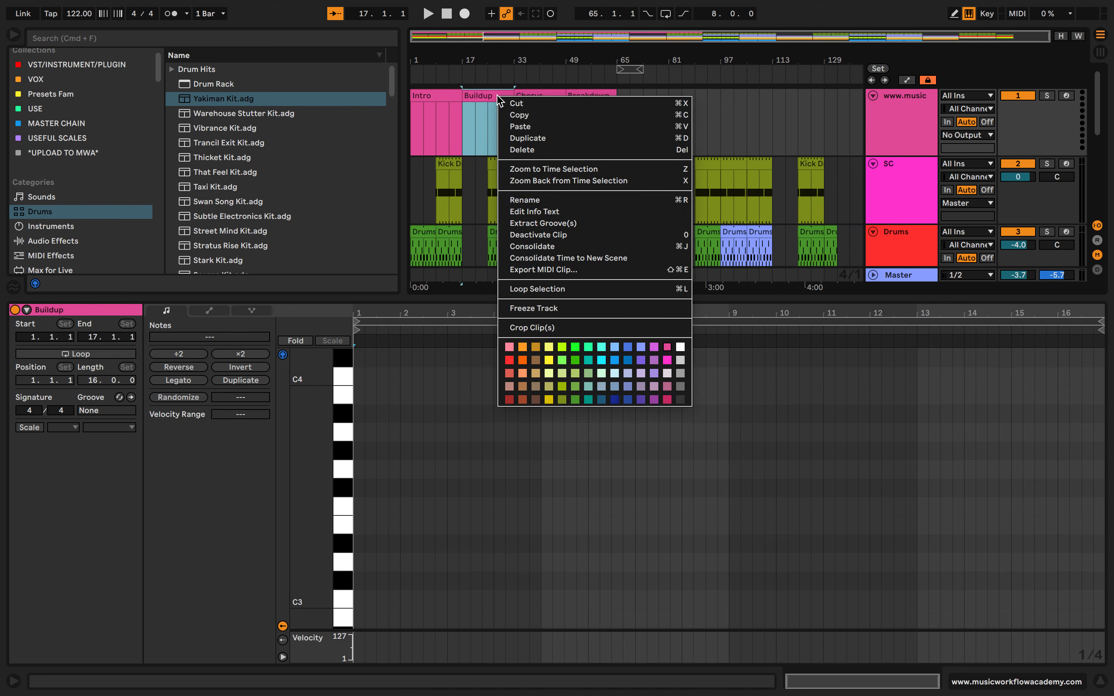
left_click(523, 346)
right_click(544, 95)
left_click(597, 356)
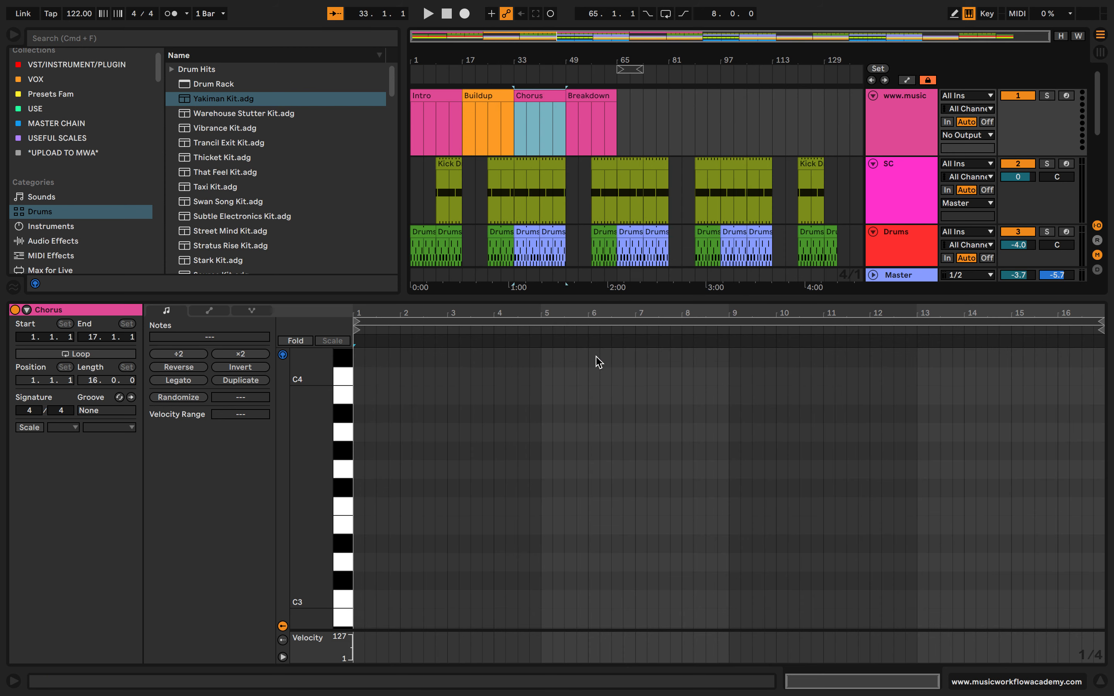
right_click(601, 99)
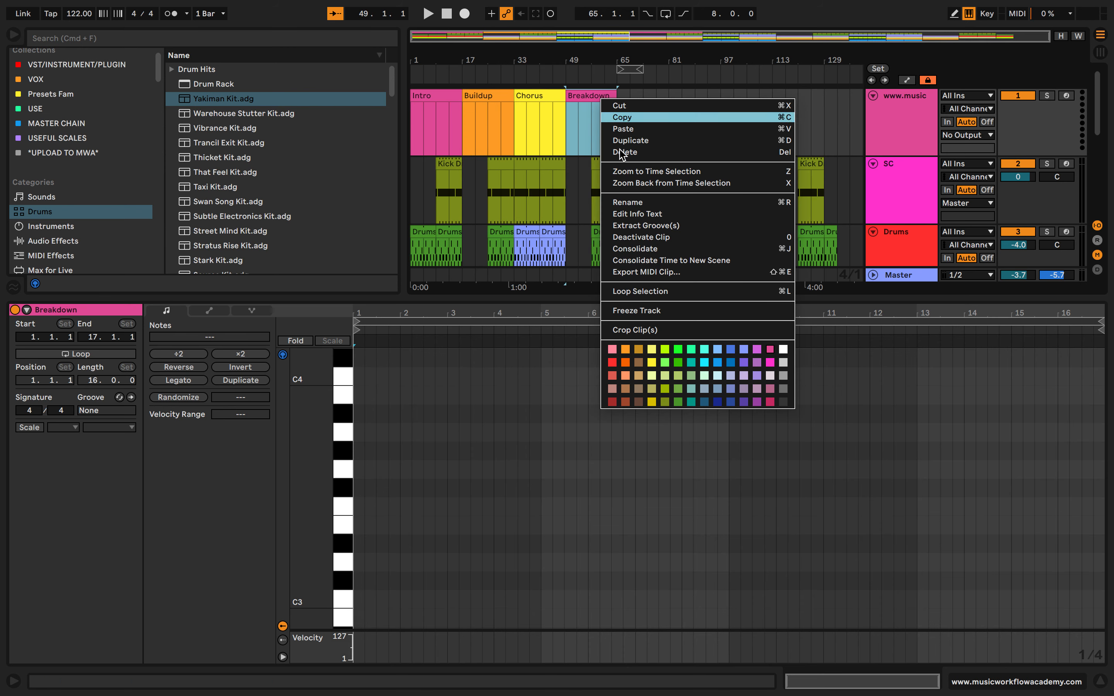
left_click(731, 363)
Move the start of the yellow Chorus marker clip back to bar 25, over the end of Buildup
left_click(518, 96)
left_click_drag(518, 96, 491, 95)
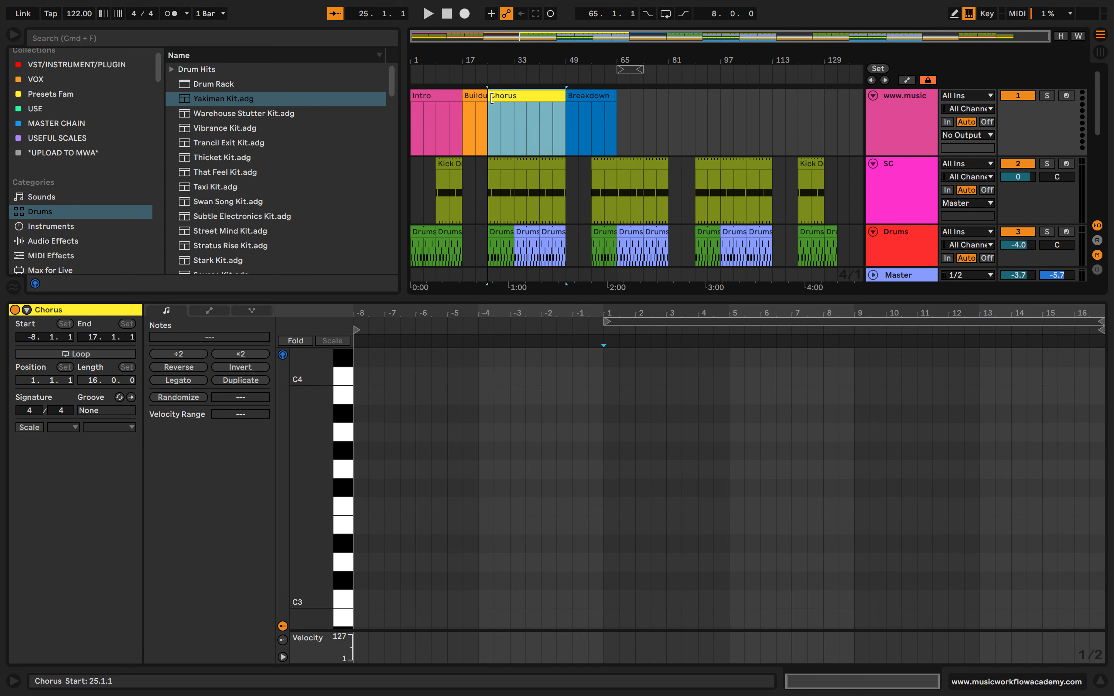
scroll(490, 157, "up", 5)
scroll(492, 171, "down", 5)
scroll(494, 172, "up", 3)
scroll(490, 169, "up", 5)
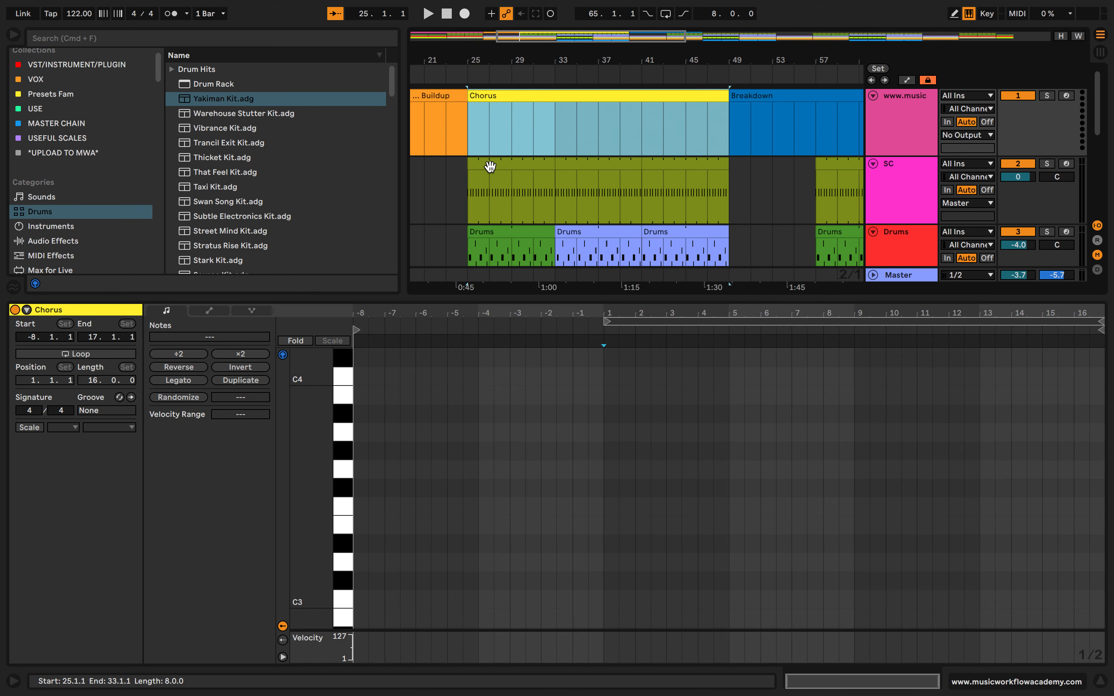
Paste a copy of the Chorus marker clip at bar 65 and shorten it to end at bar 81
scroll(491, 167, "down", 4)
scroll(621, 138, "right", 3)
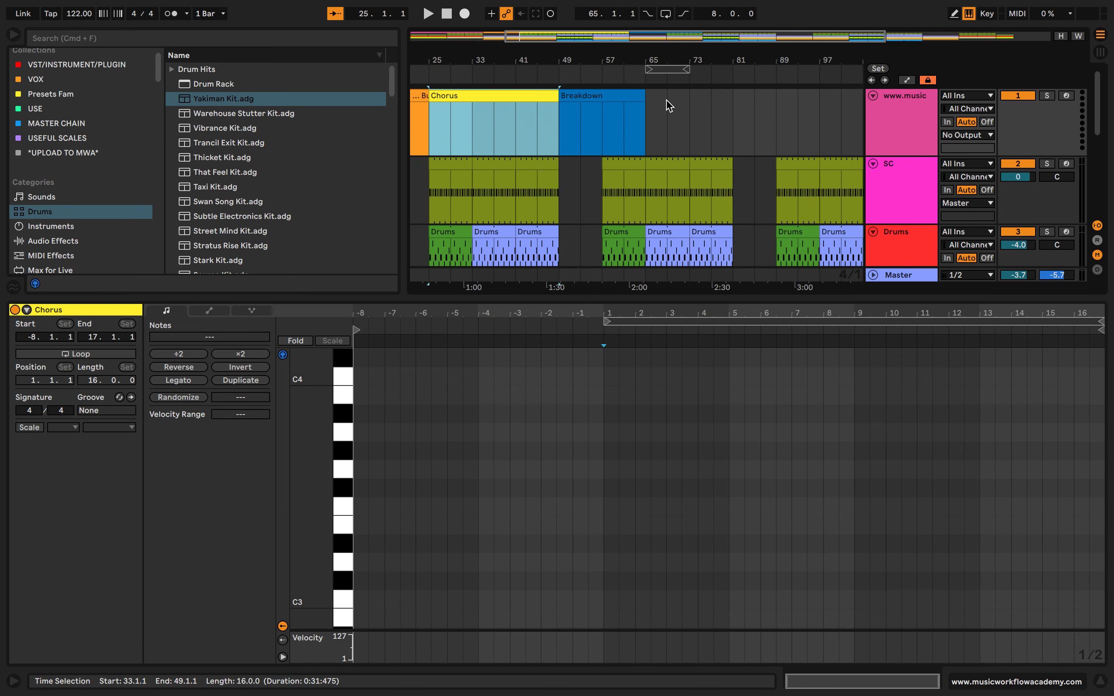
left_click(648, 107)
key("super+v")
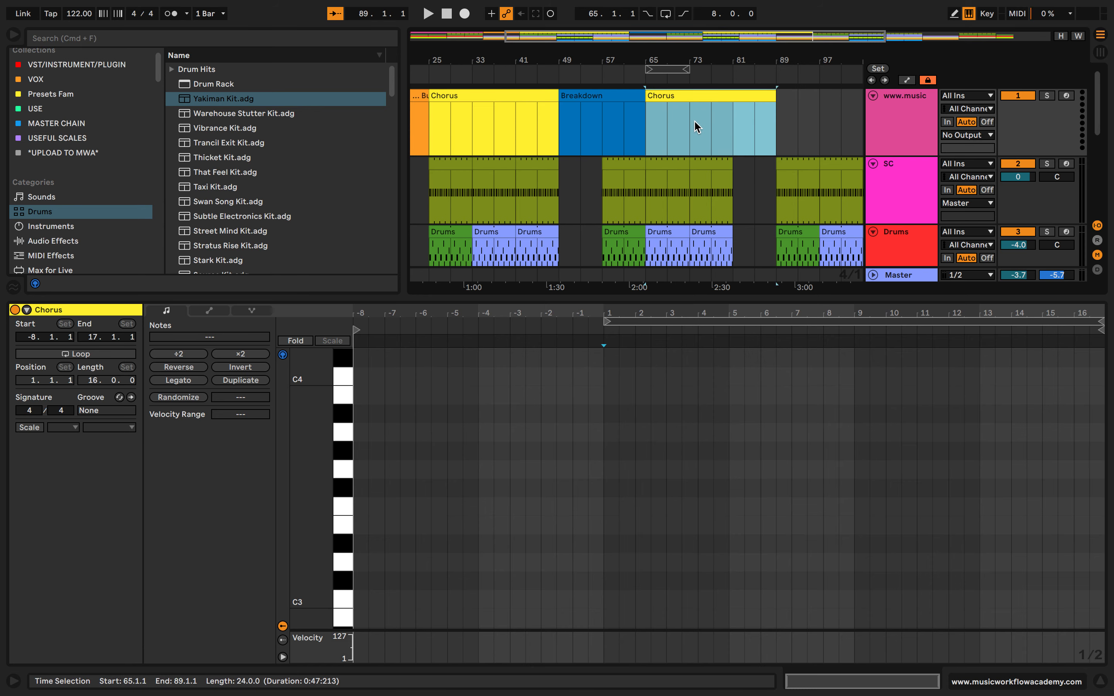
scroll(696, 127, "down", 3)
scroll(696, 126, "up", 3)
scroll(696, 126, "right", 1)
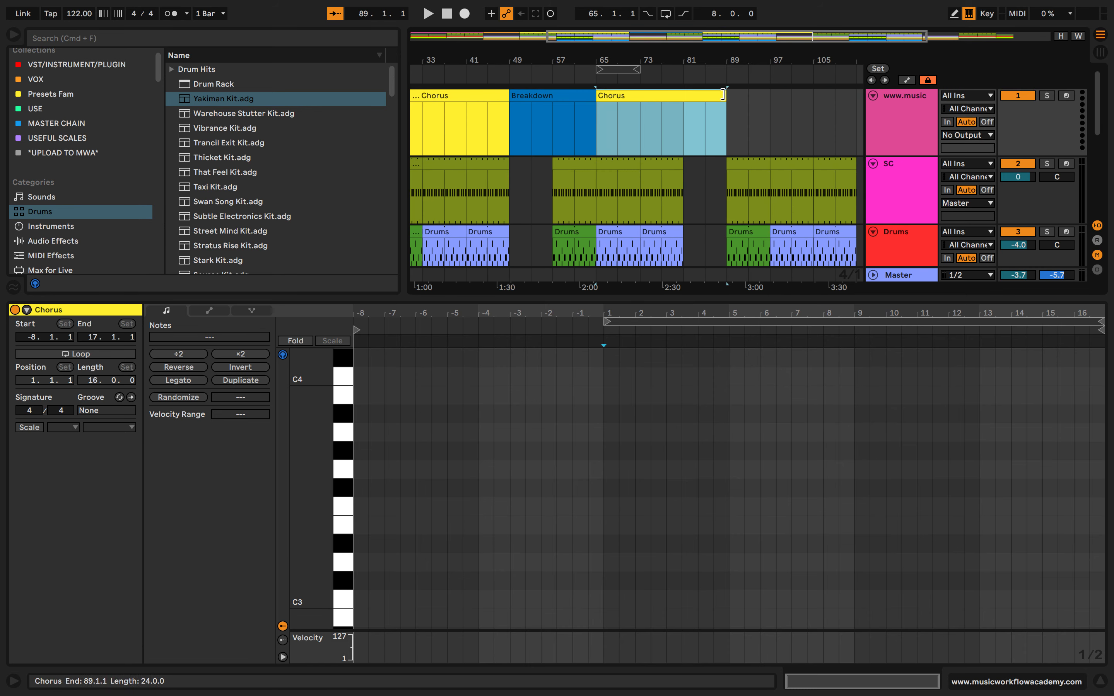
left_click_drag(726, 95, 685, 94)
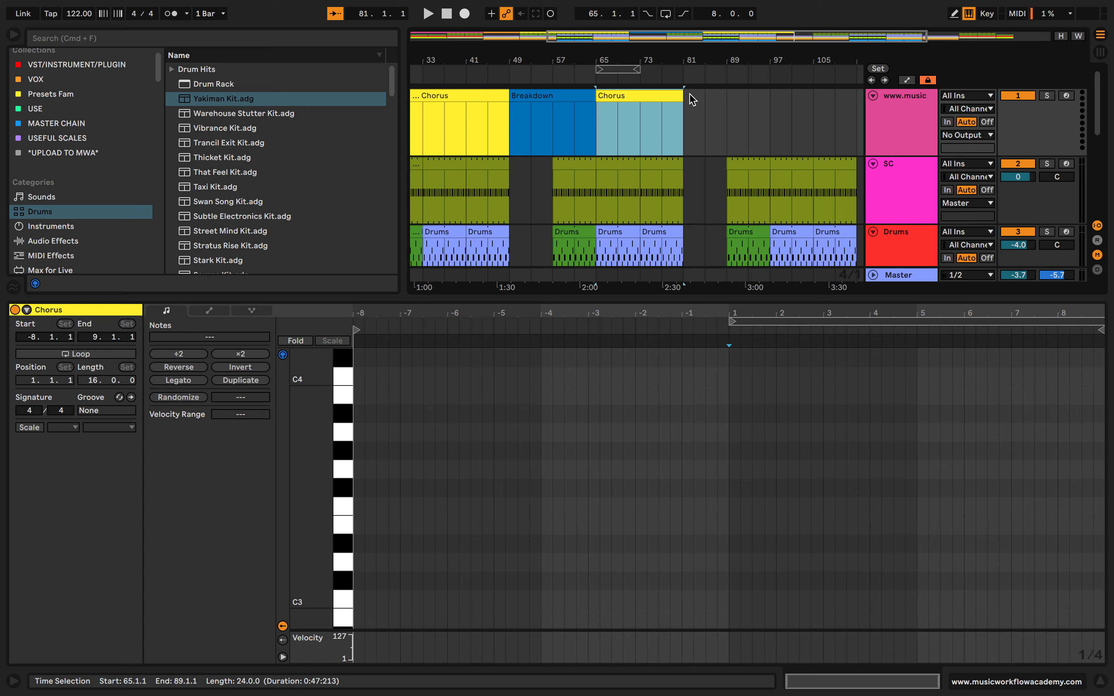
Copy the Breakdown marker clip to bar 81, directly after the second Chorus
left_click(567, 97)
left_click(684, 119)
key("super+v")
scroll(683, 119, "down", 3)
scroll(683, 119, "up", 3)
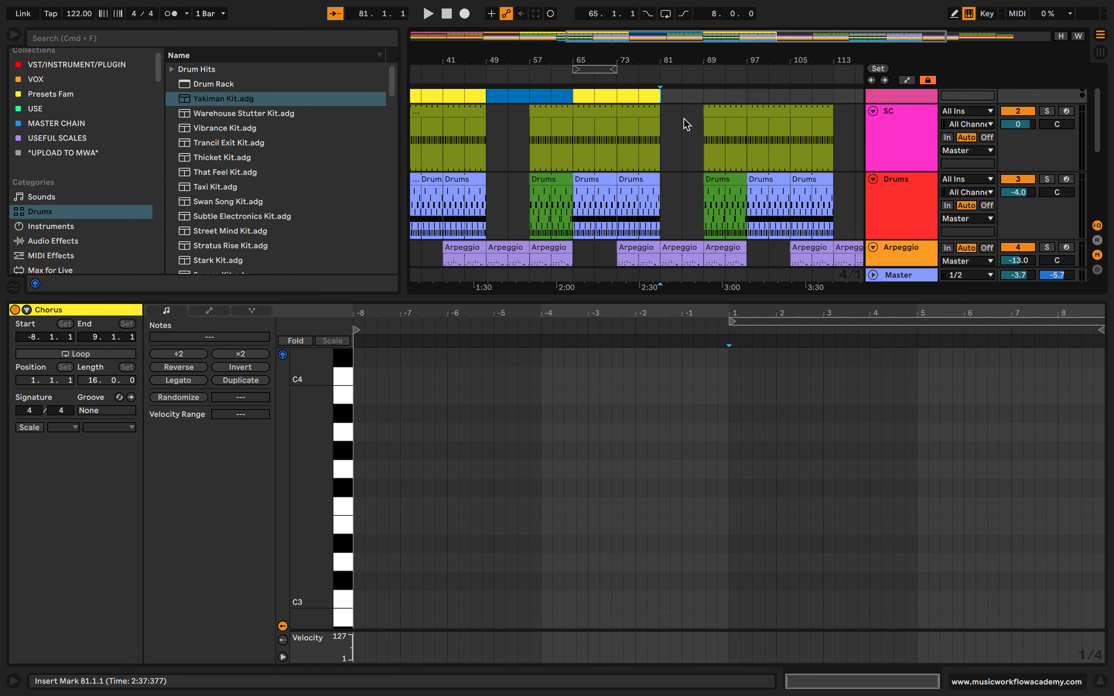
left_click(557, 94)
key("w")
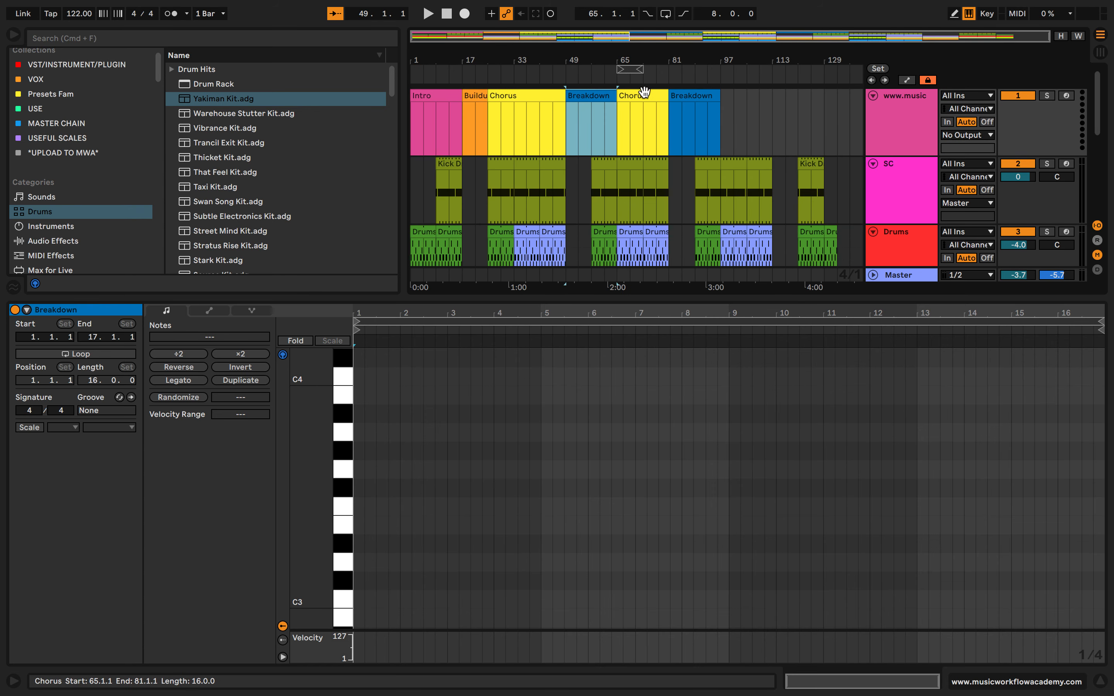
Copy the second Chorus marker clip to bar 97
left_click(639, 96)
key("super+c")
left_click(721, 101)
key("super+v")
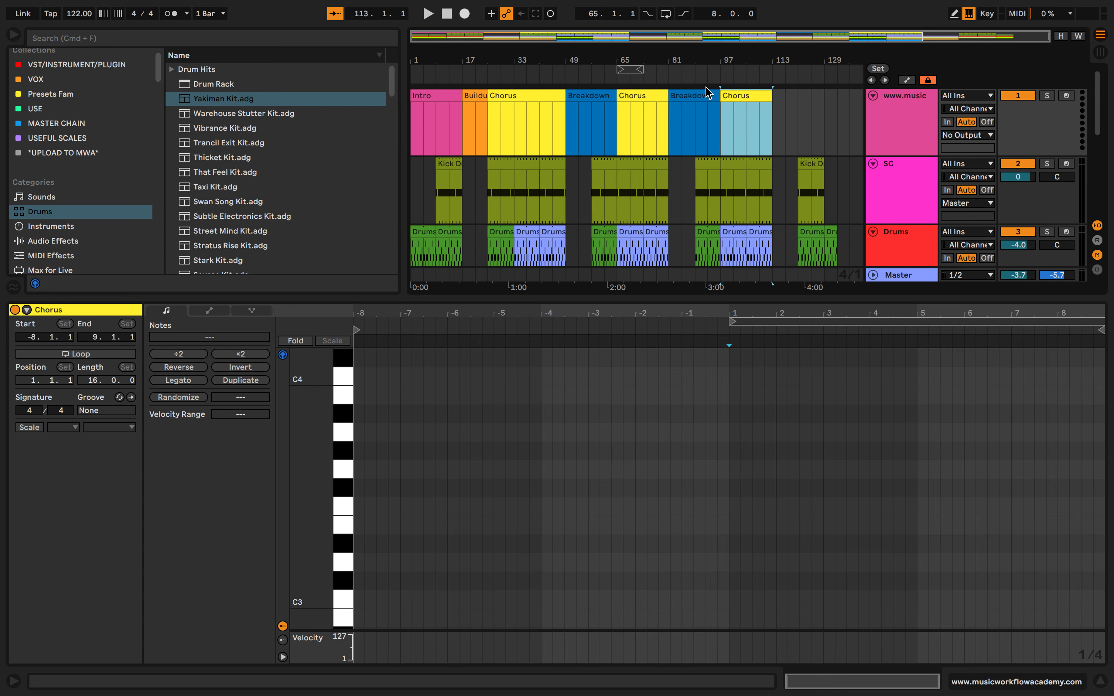
Copy the second Breakdown marker clip to bar 113 and shorten the copy to end at bar 121
left_click(702, 104)
key("super+c")
left_click(776, 113)
key("super+v")
scroll(775, 110, "down", 3)
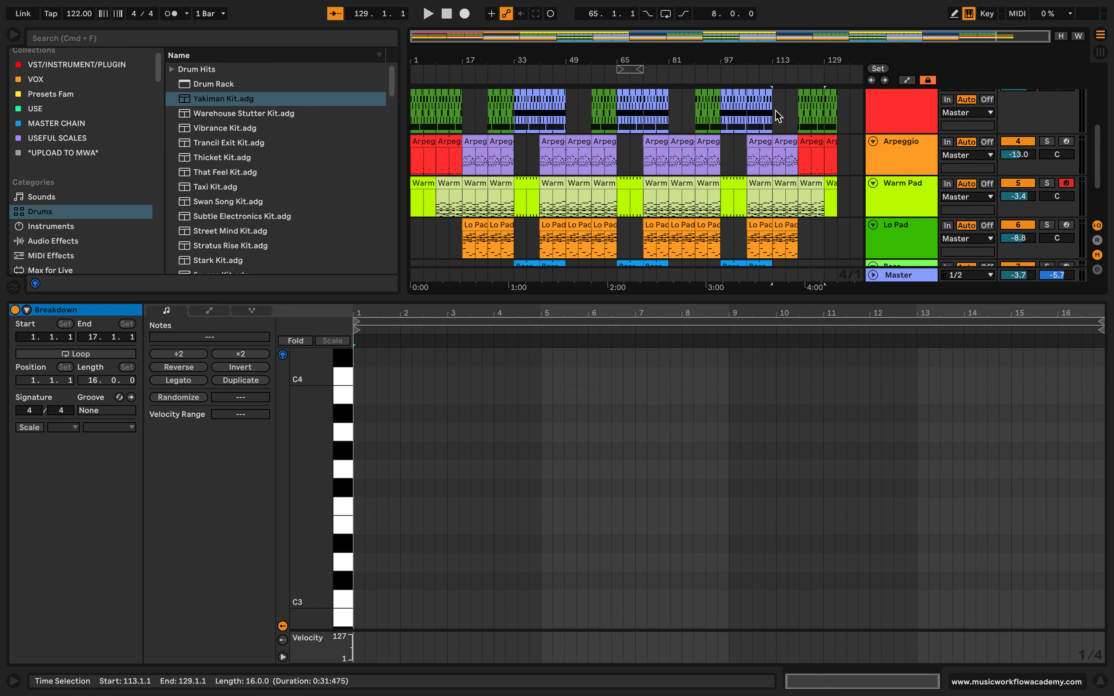
scroll(775, 111, "up", 3)
left_click_drag(822, 95, 798, 96)
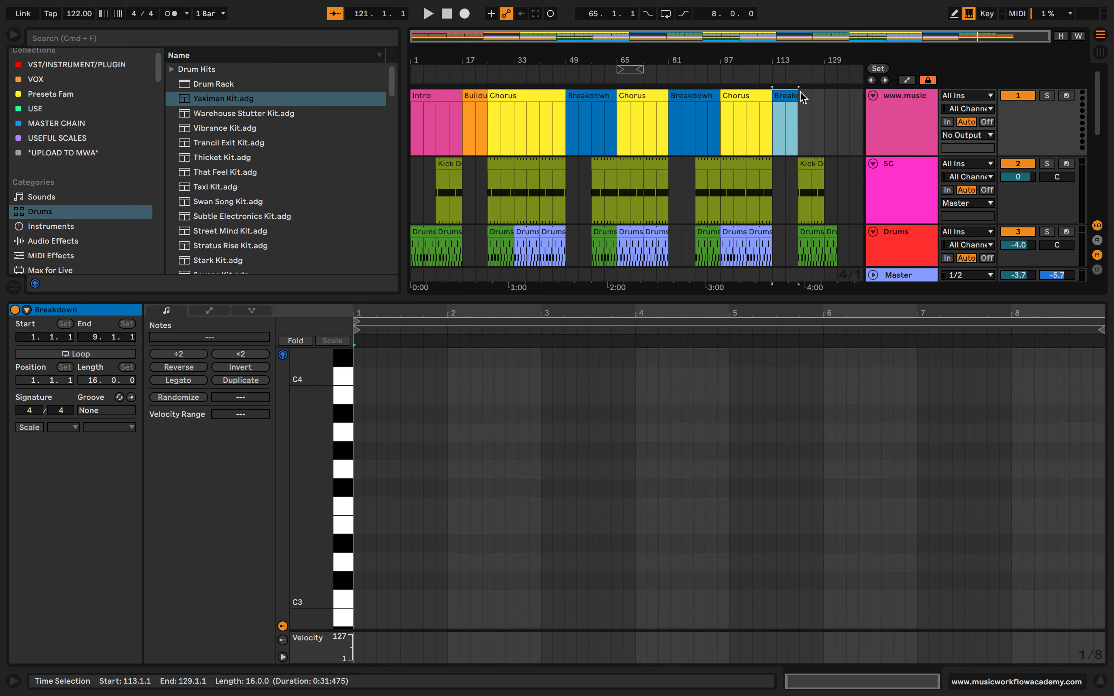
double_click(806, 97)
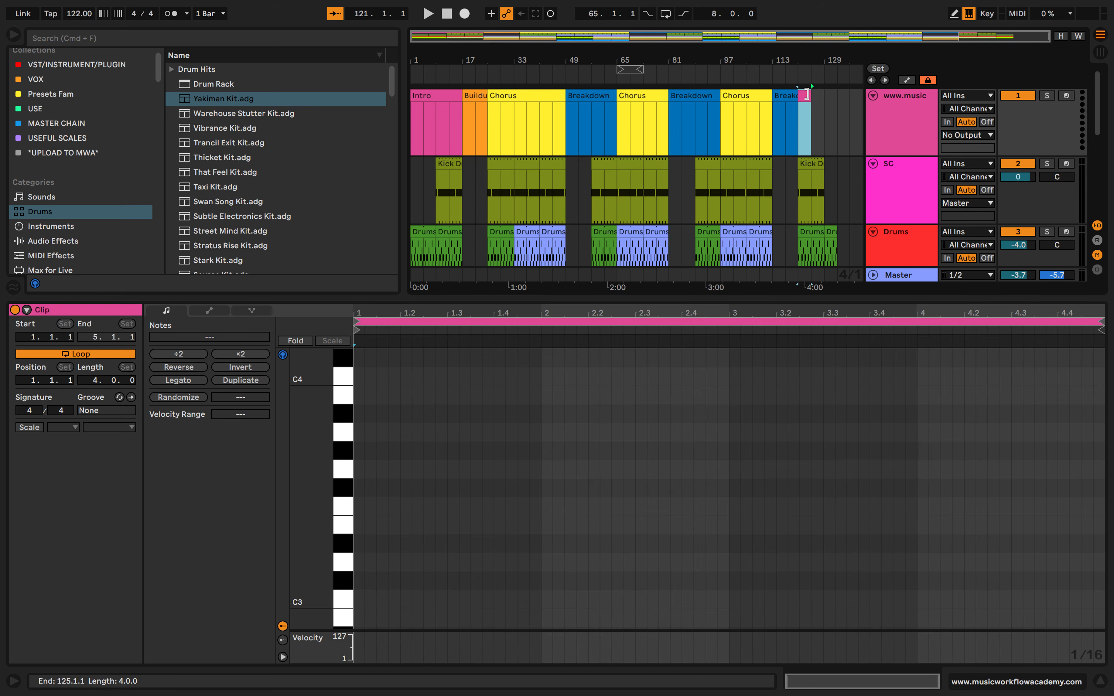
left_click_drag(807, 92, 842, 99)
left_click(818, 97)
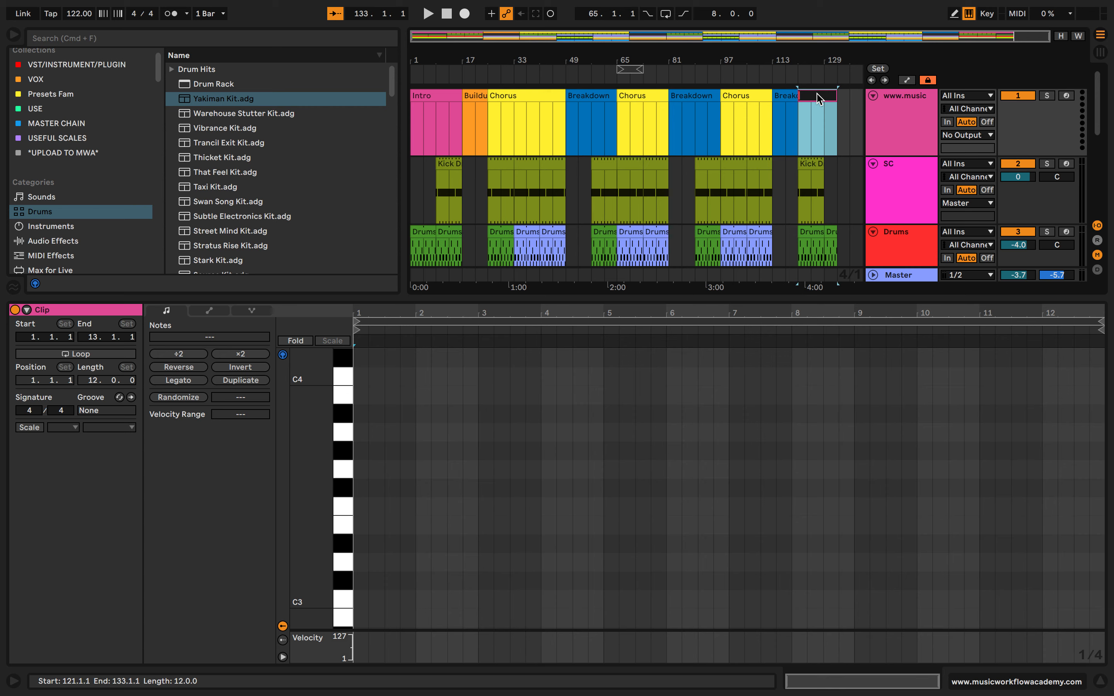
left_click(820, 122)
scroll(821, 123, "up", 5)
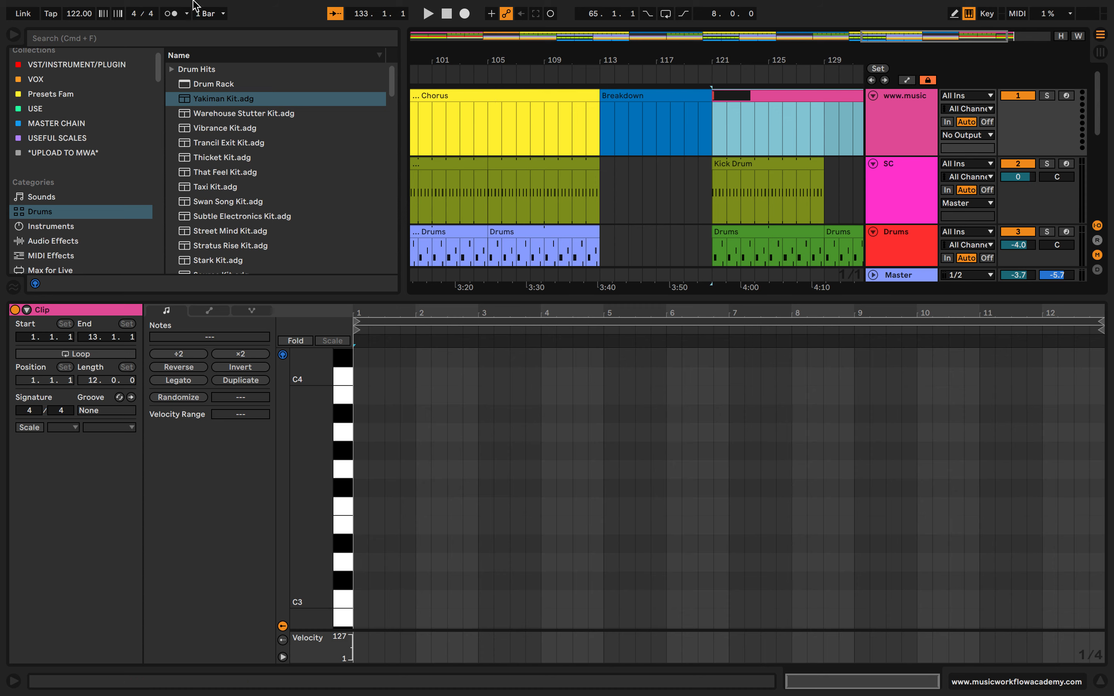
left_click(135, 14)
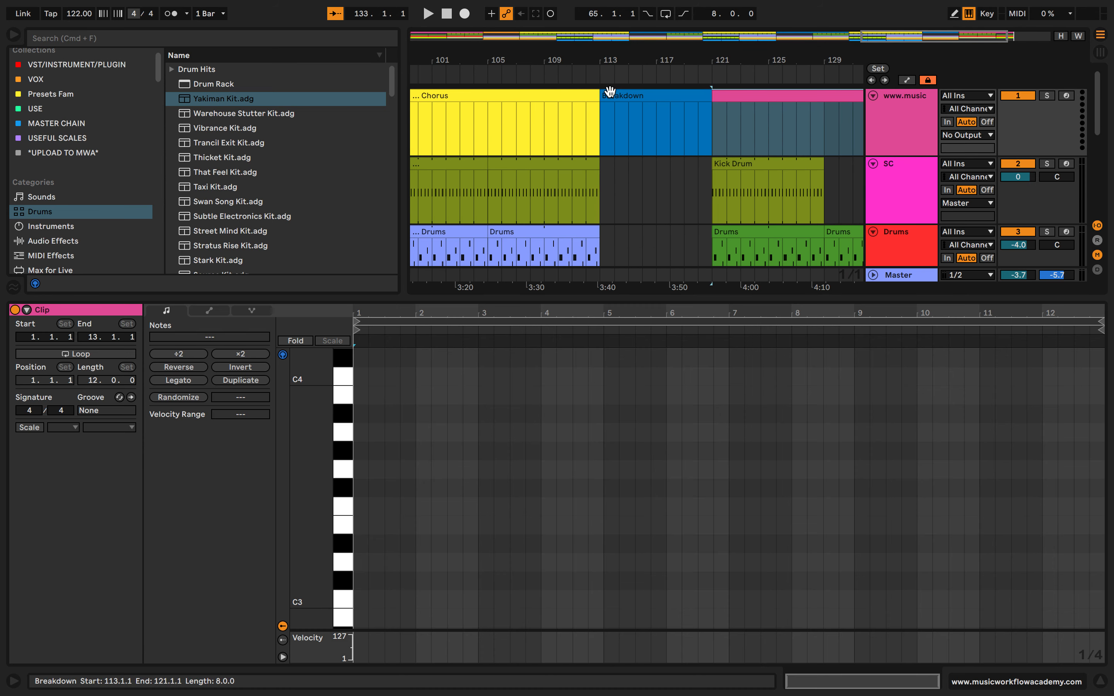
scroll(608, 122, "down", 3)
left_click(780, 105)
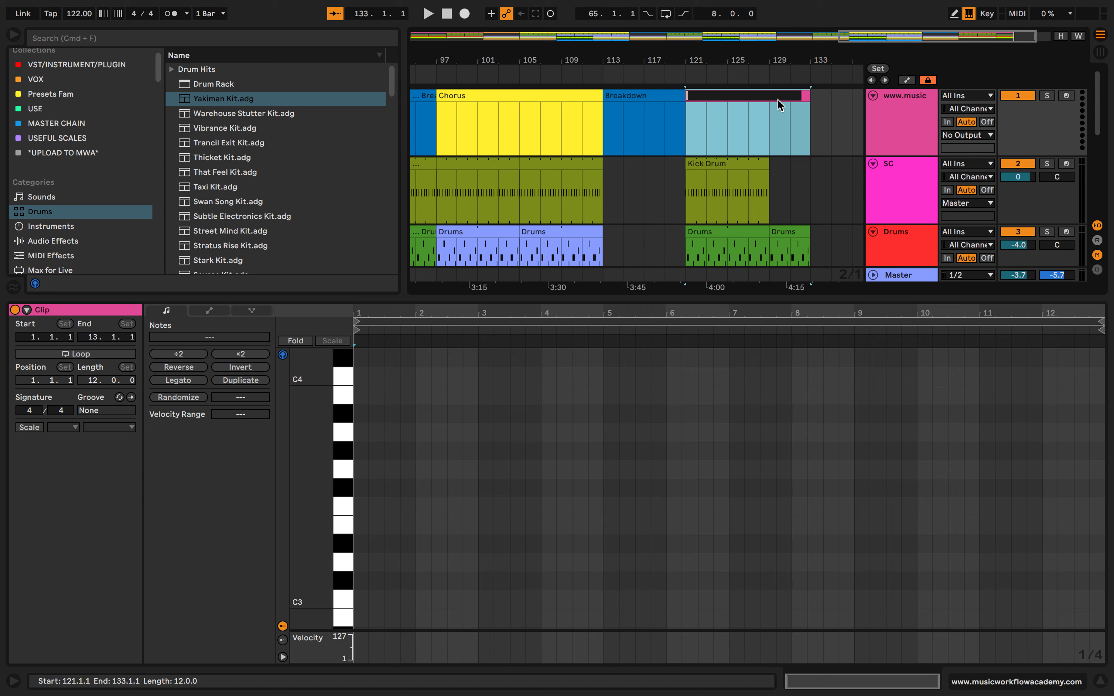
Name the marker clip at bar 121 Outro and color it bright green
key("Return")
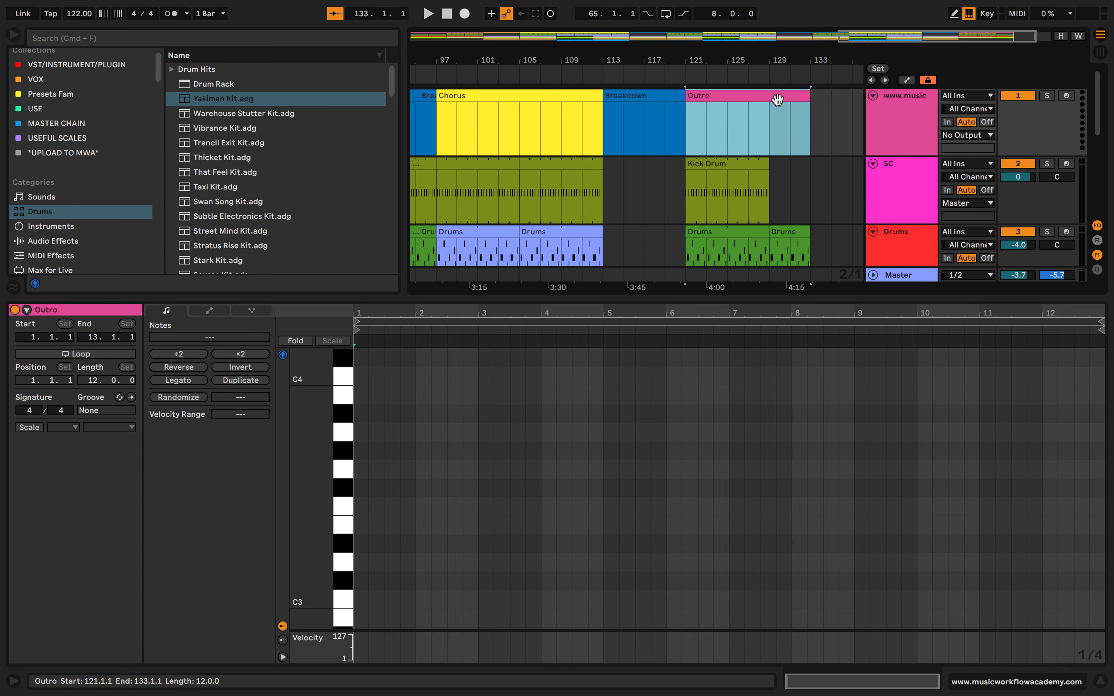
right_click(801, 91)
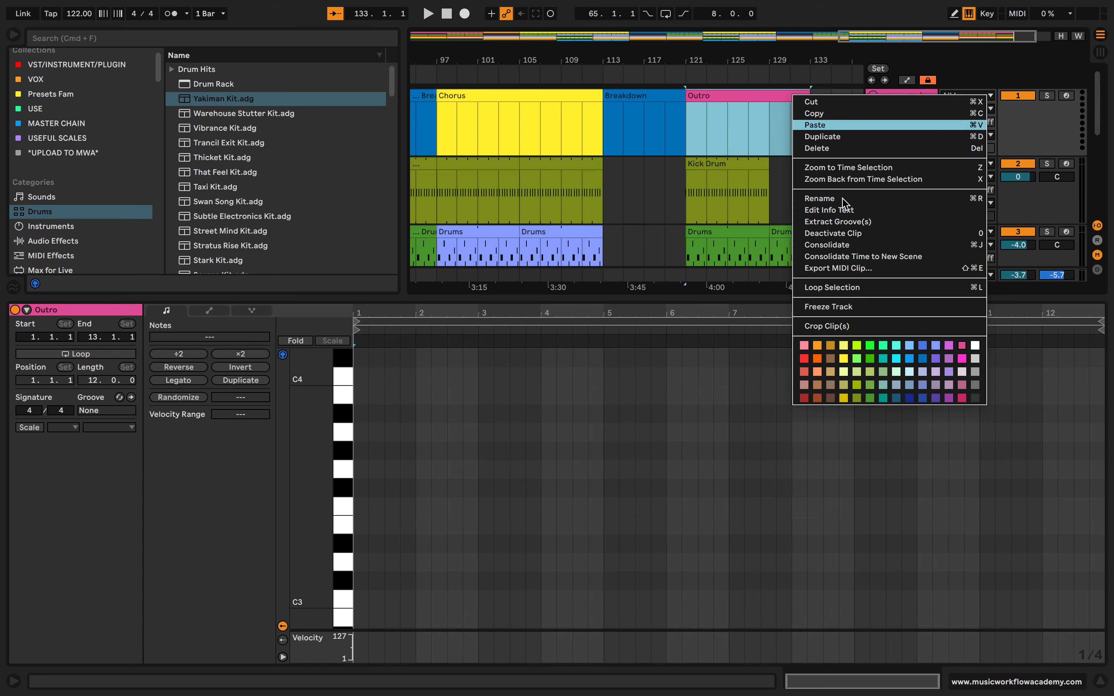
left_click(869, 346)
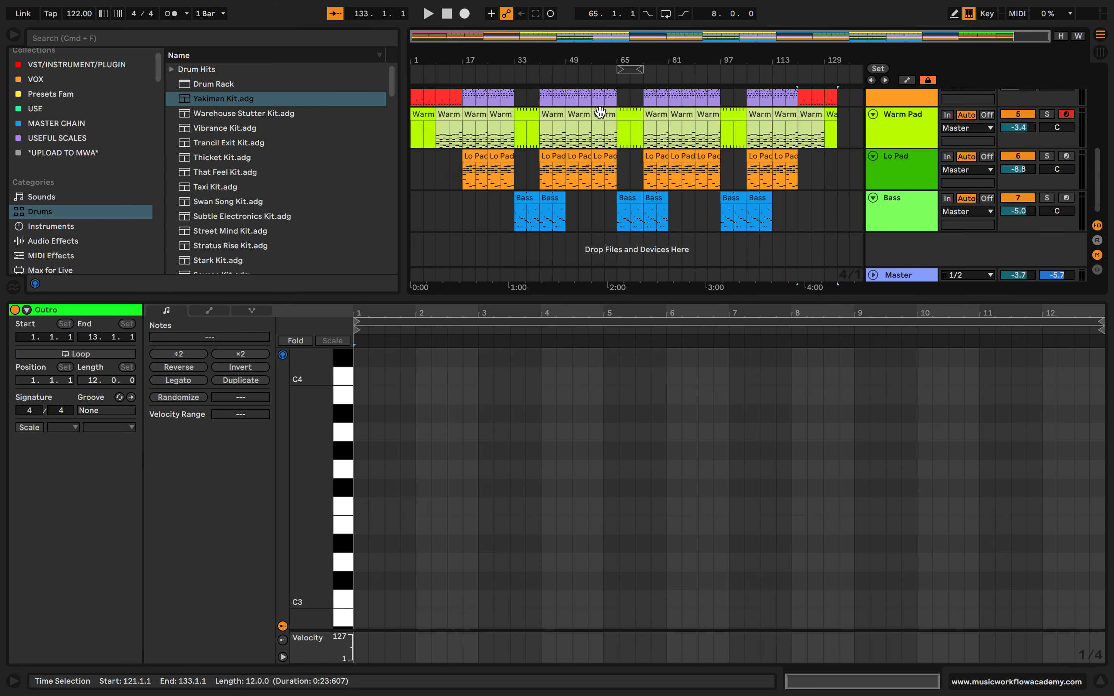
Play the song from bar 1, hide the browser and enlarge the Arrangement View to show all tracks
scroll(468, 234, "up", 10)
key("space")
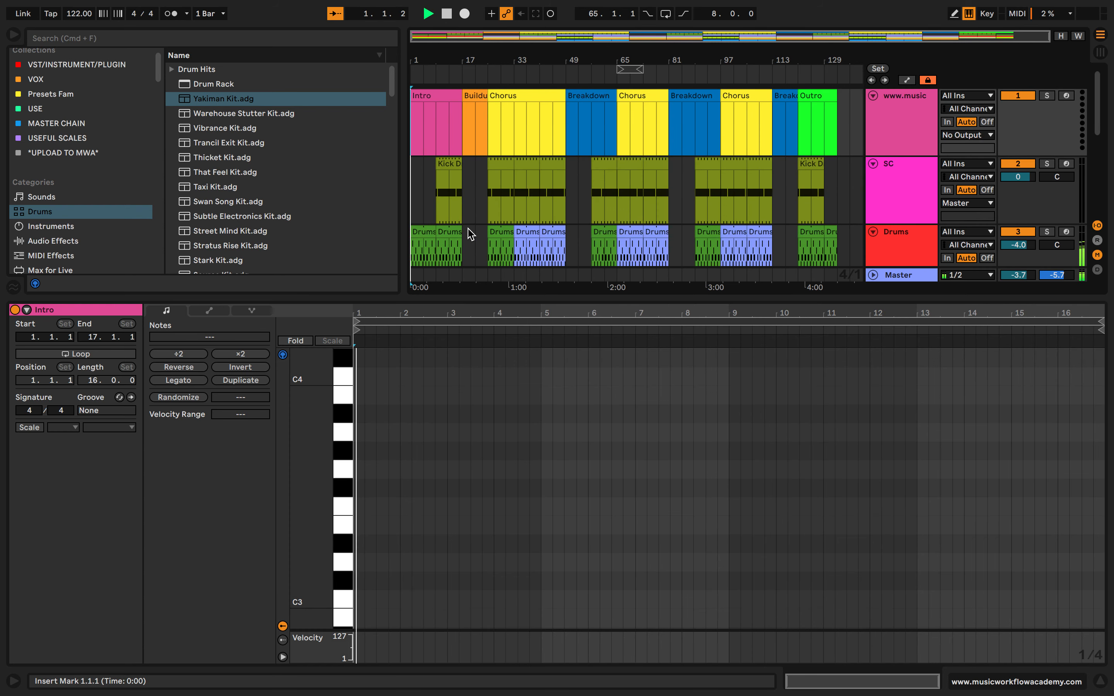
scroll(460, 170, "down", 3)
key("plus")
scroll(460, 162, "up", 3)
key("super+alt+b")
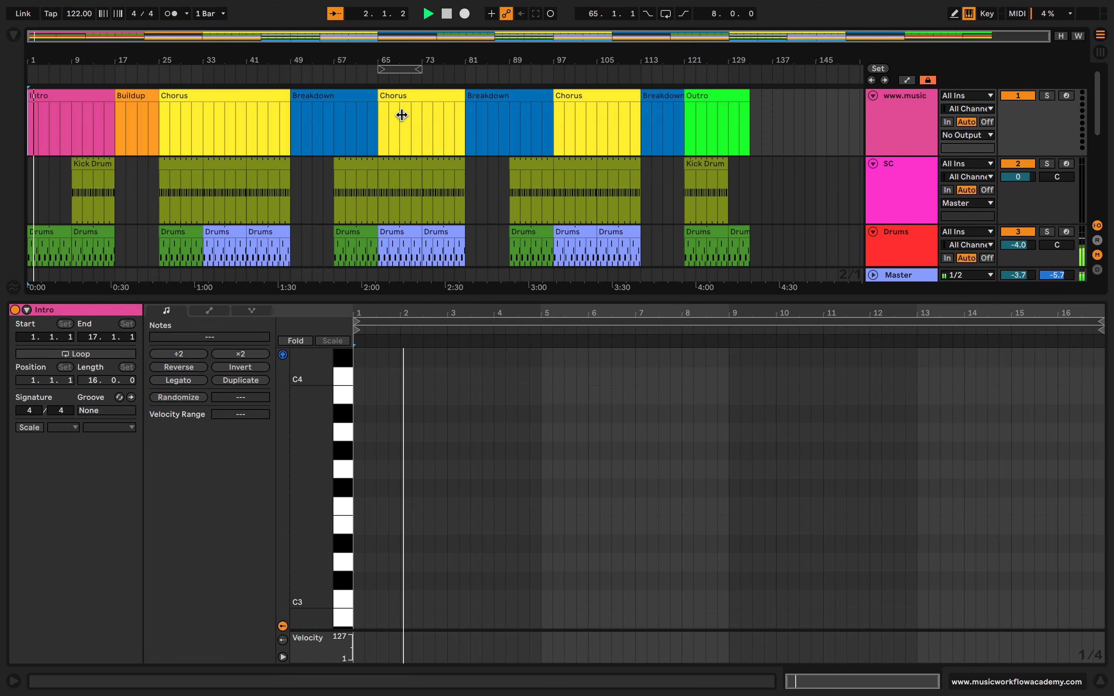
left_click_drag(404, 294, 404, 485)
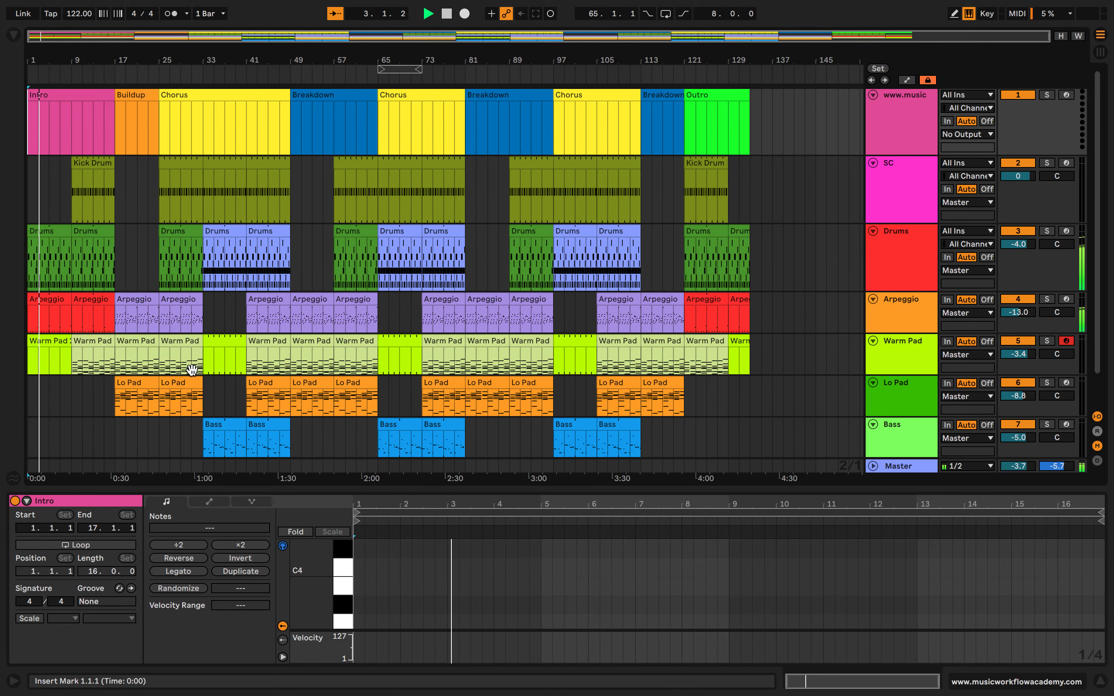
Open the first Drums clip of the intro and enlarge the Clip View to show all its note lanes
scroll(99, 258, "down", 2)
key("plus")
key("plus")
left_click(131, 196)
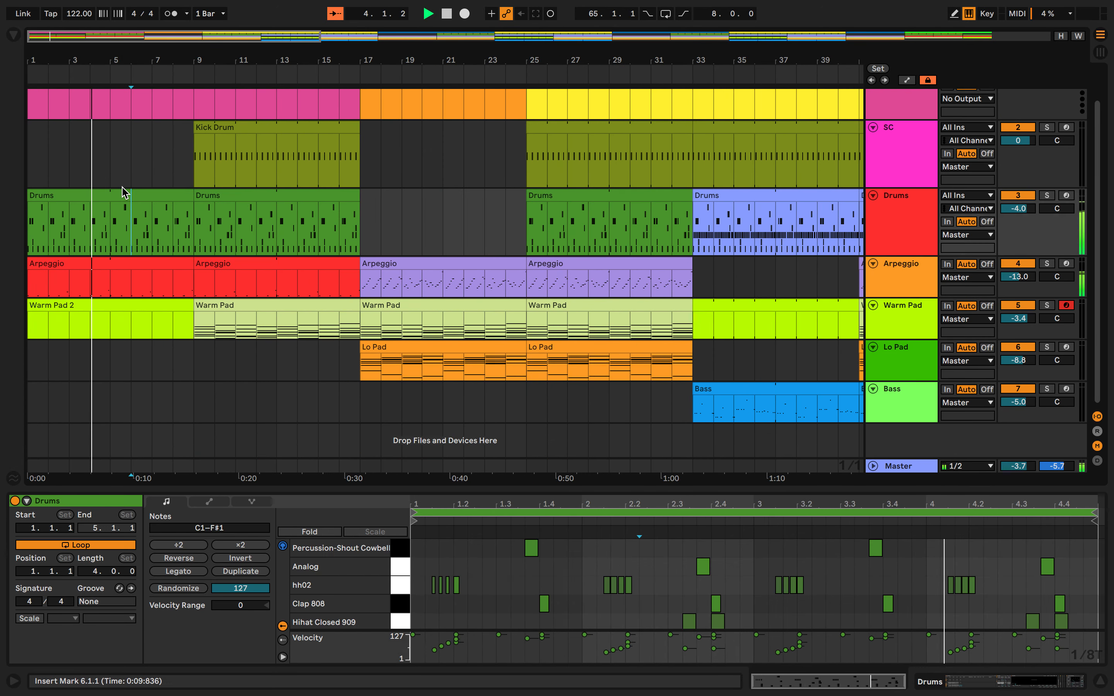
left_click_drag(480, 490, 479, 414)
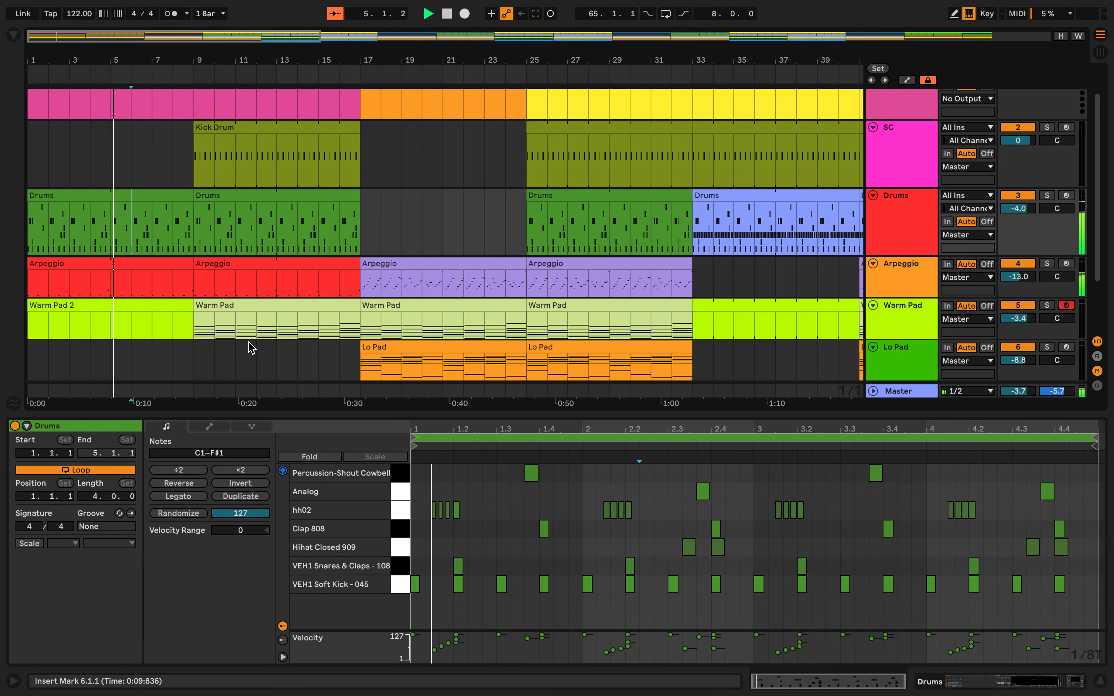
Stop playback and inspect the intro's Arpeggio and Warm Pad 2 clips
key("space")
scroll(249, 346, "down", 2)
left_click(150, 248)
left_click(150, 276)
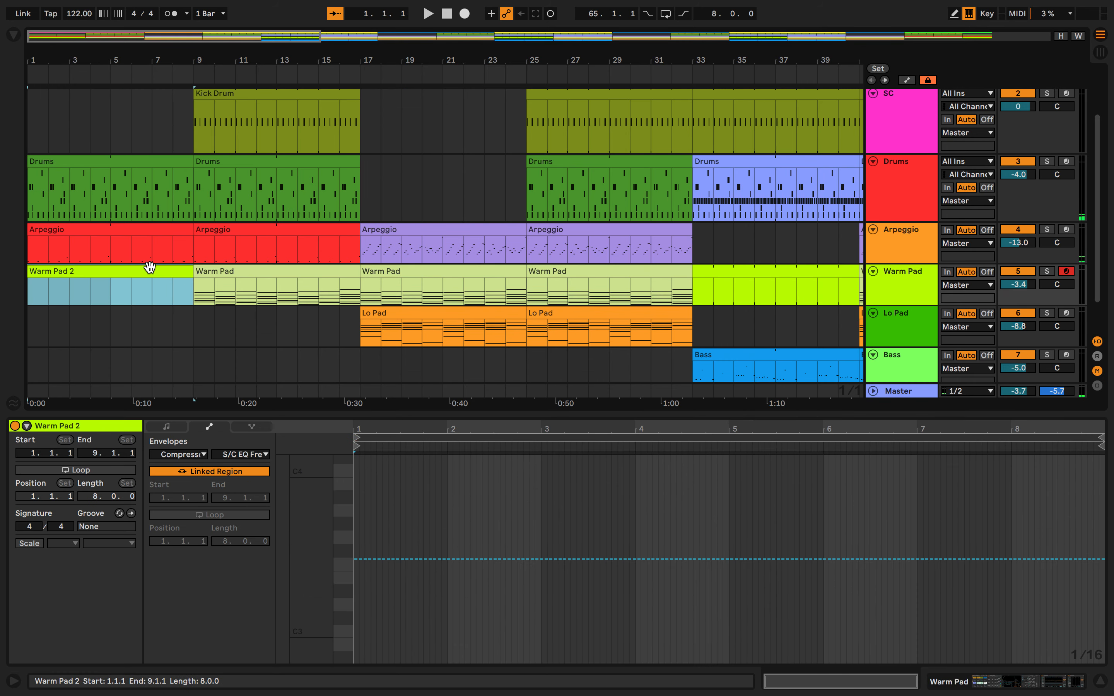
Switch to the Session View and examine the Drums and Arpeggio clips of the Intro Beat scene
left_click(1099, 52)
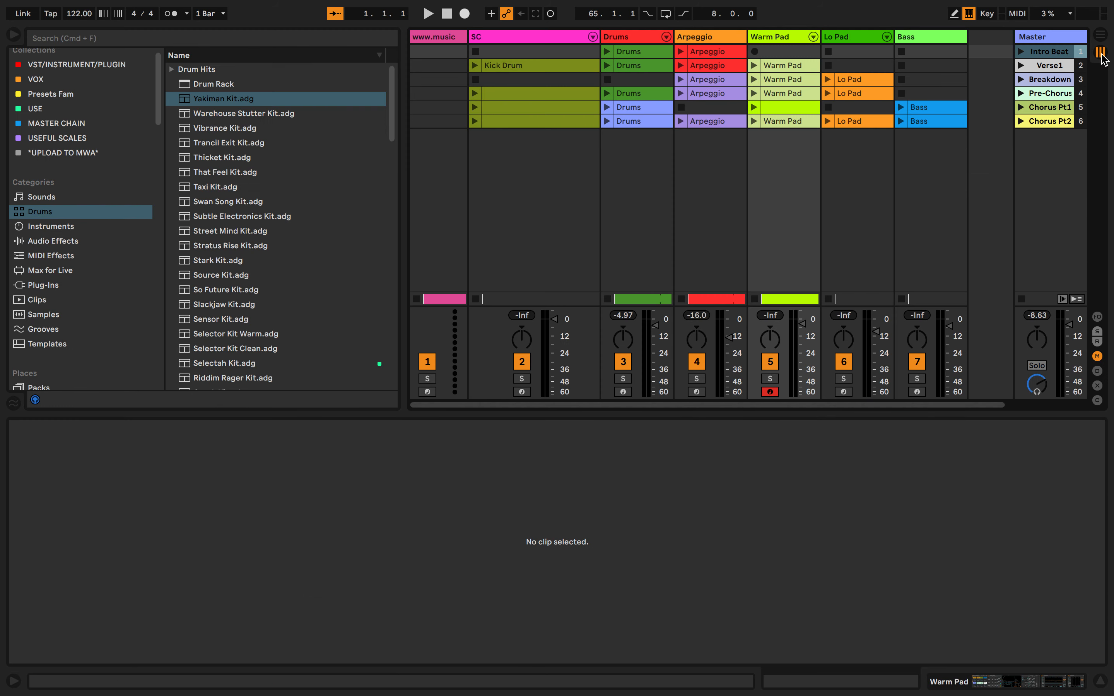
left_click(1041, 53)
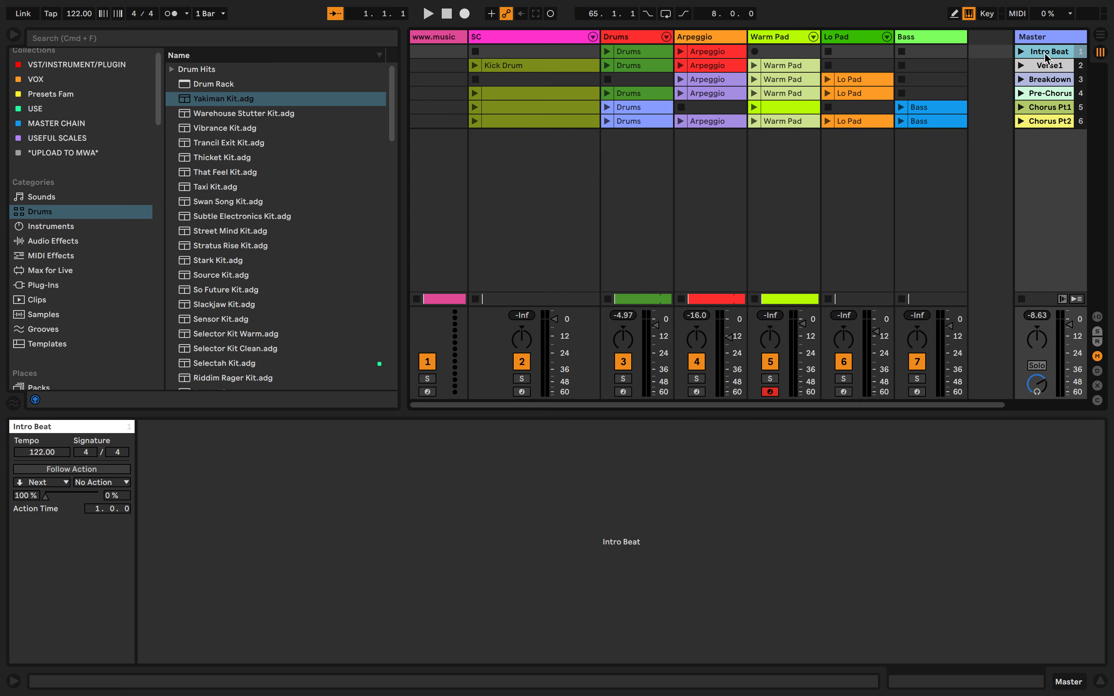
left_click(635, 55)
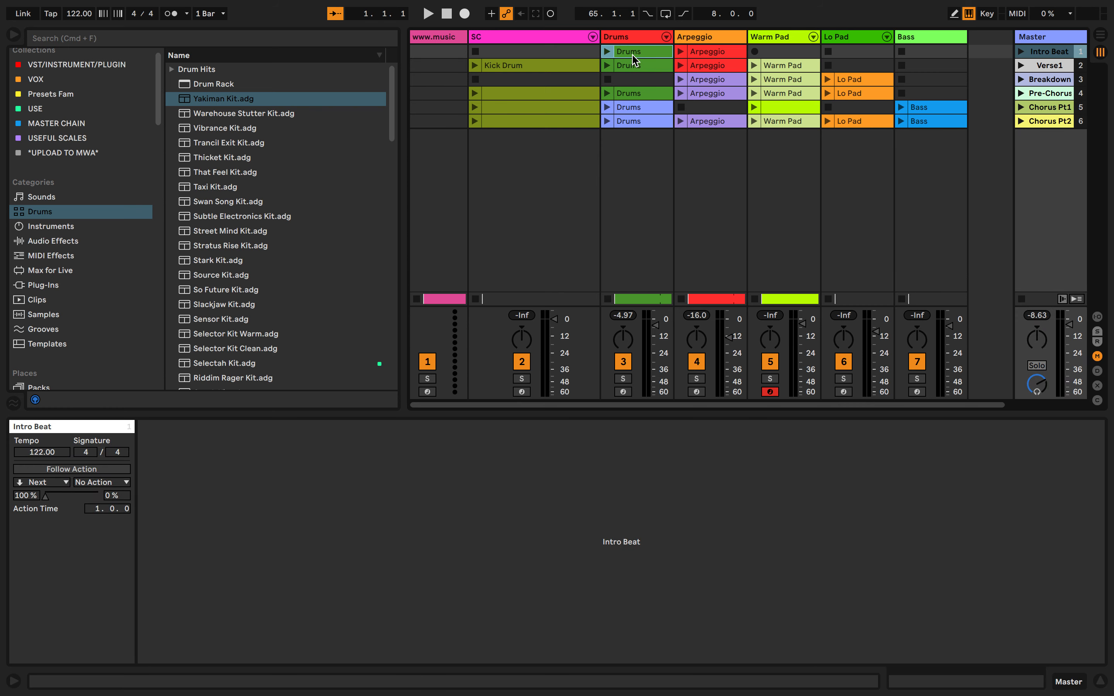
left_click(722, 54)
left_click(642, 56)
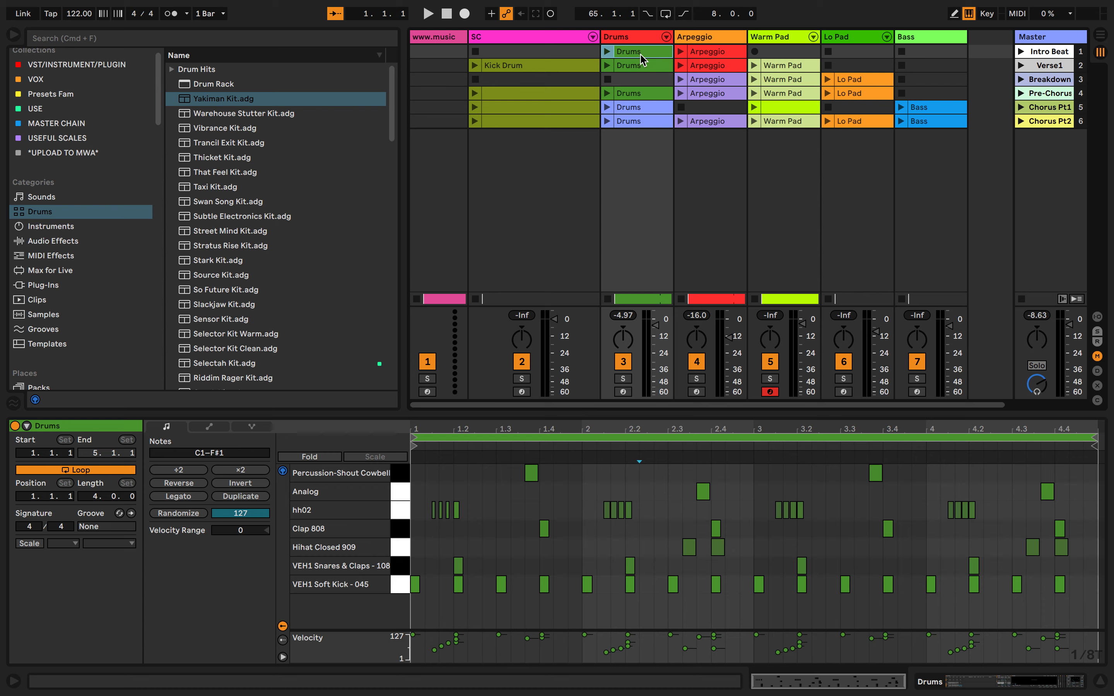
Examine the Kick Drum and Warm Pad clips of the Verse1 scene
left_click(1061, 69)
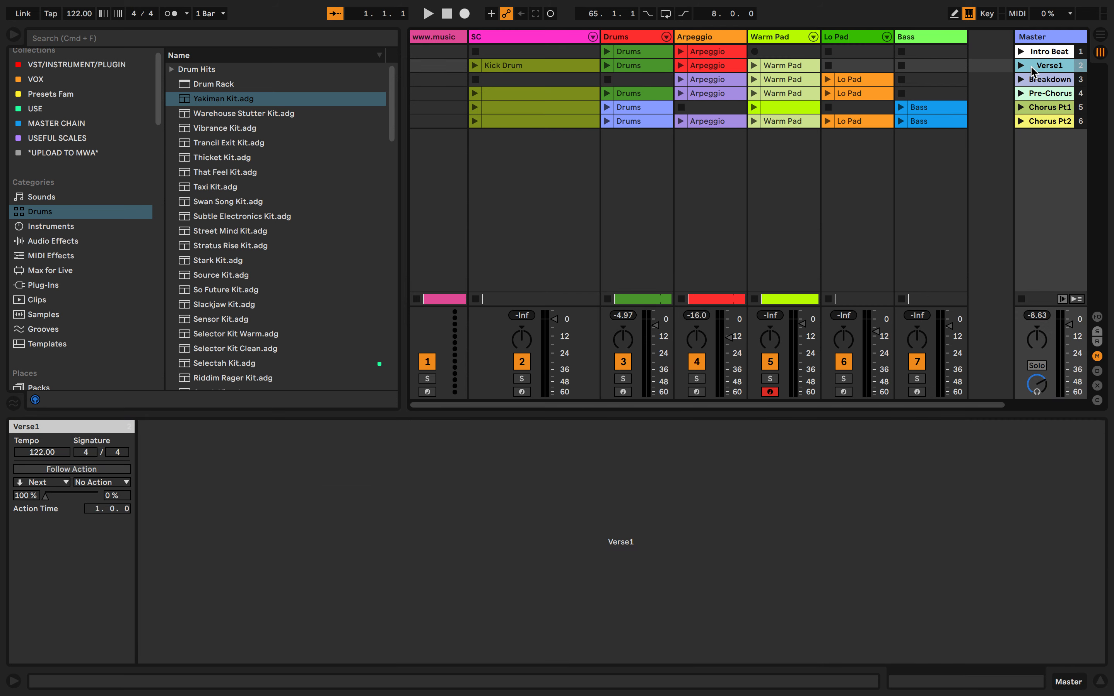
left_click(543, 65)
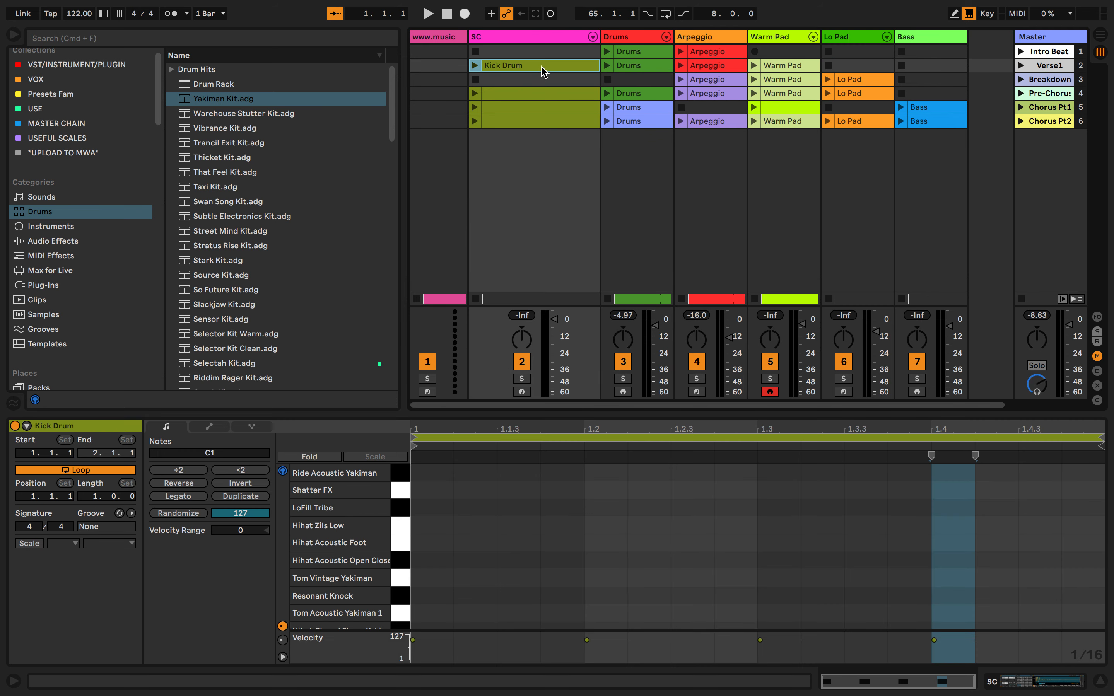
left_click(794, 67)
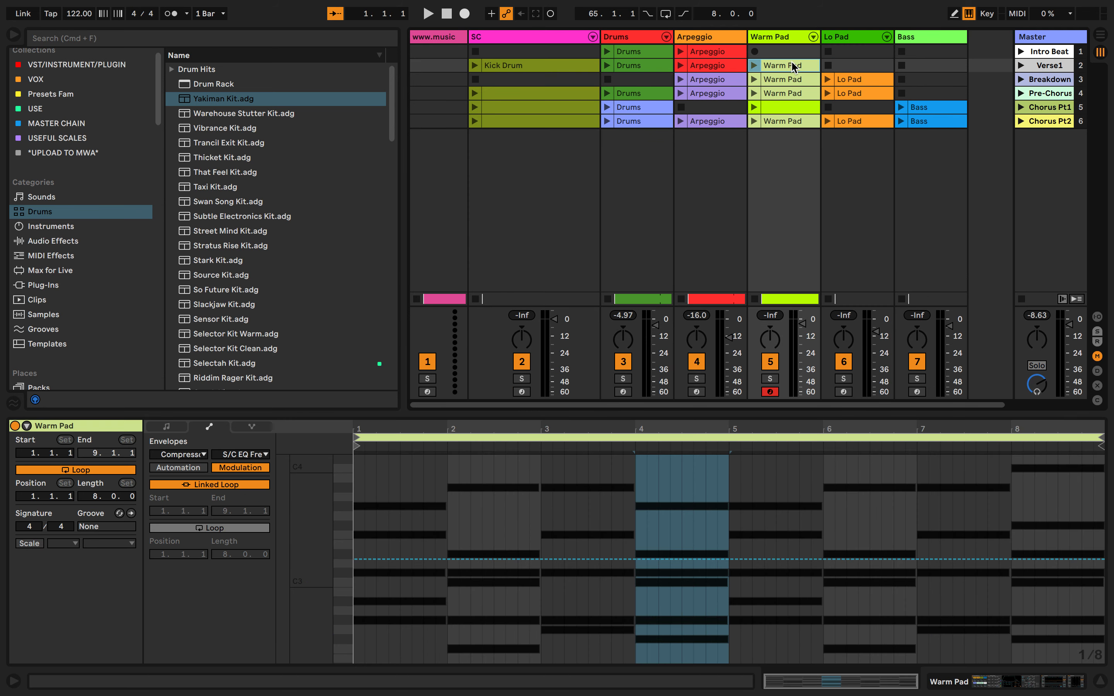
Compare the Breakdown scene with the Verse1 kick and drums, and examine its Arpeggio and Lo Pad clips
left_click(1066, 81)
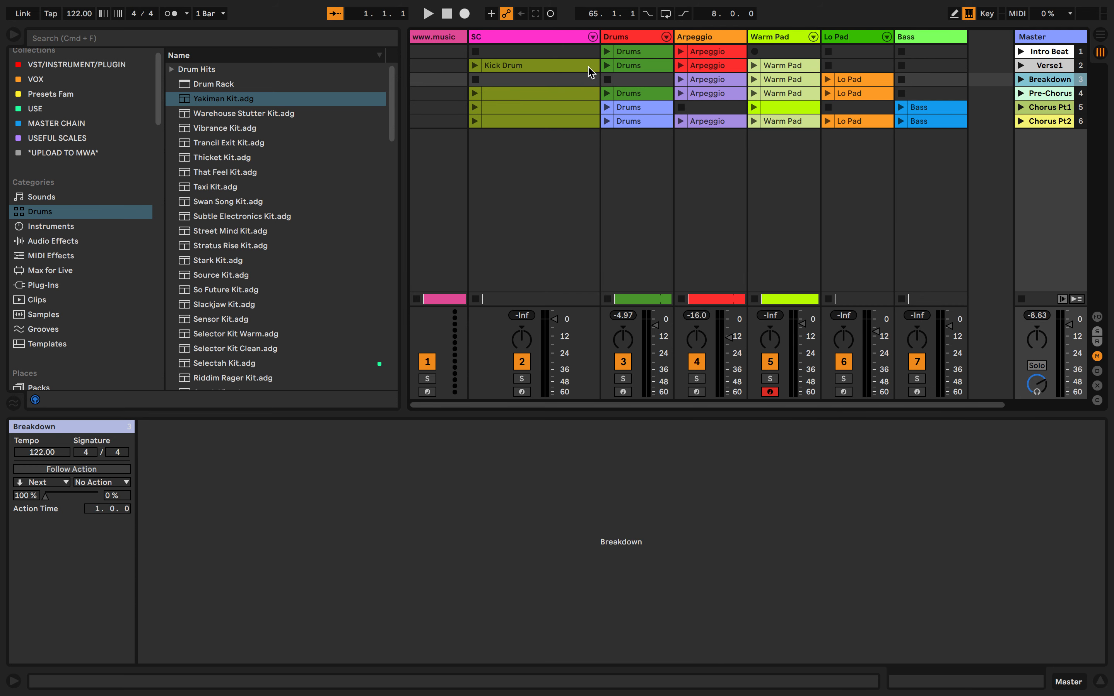
left_click(522, 69)
left_click(624, 67)
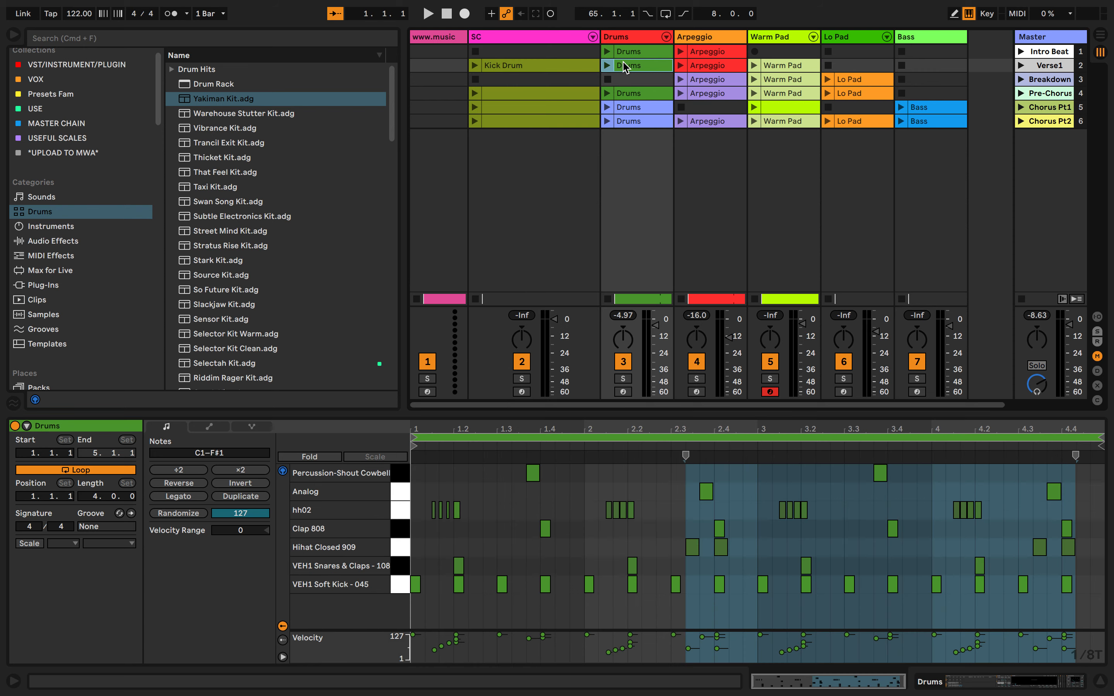
left_click(716, 84)
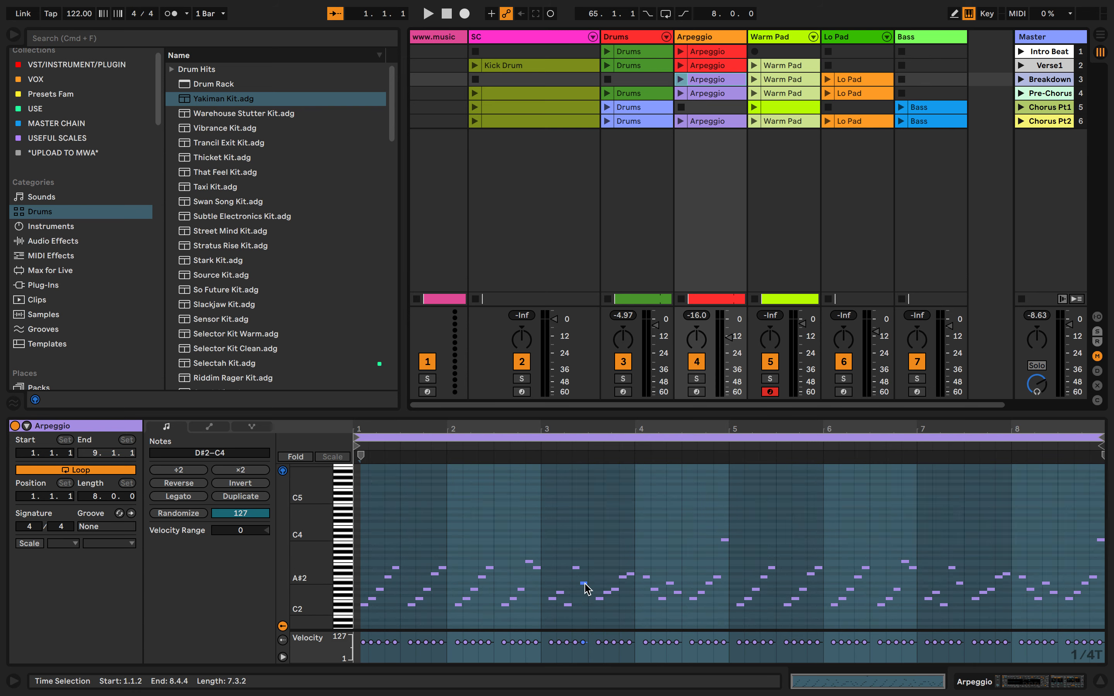
left_click(847, 80)
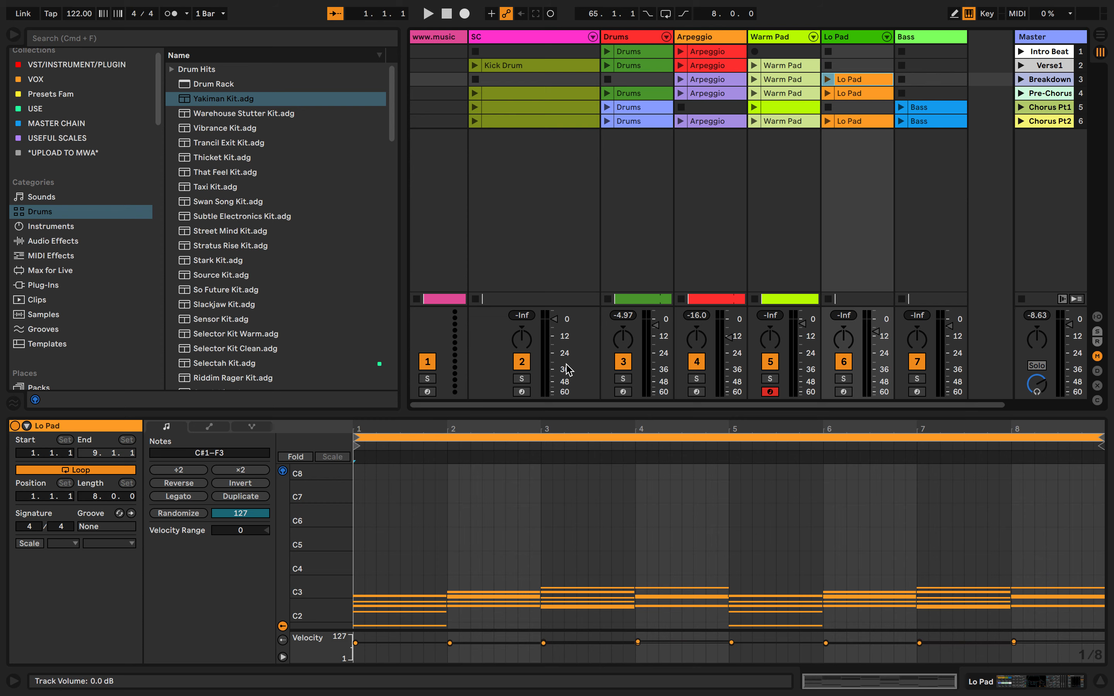
Examine the sidechain kick, Drums, Arpeggio, Warm Pad and Lo Pad clips of the Pre-Chorus scene
left_click(567, 89)
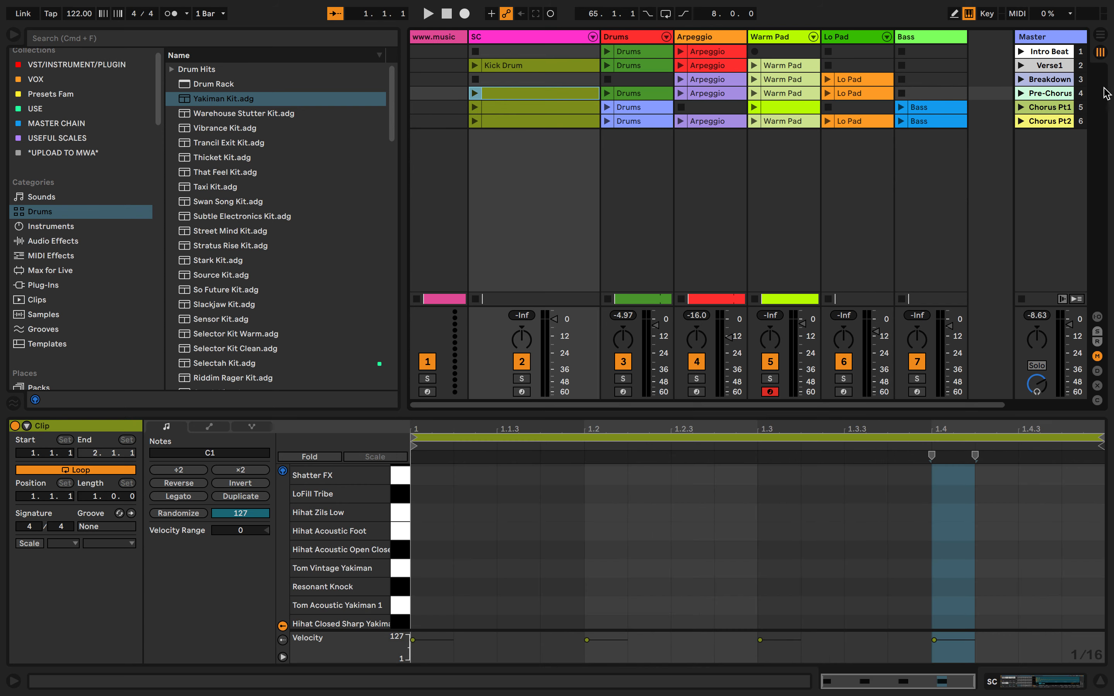
left_click(1057, 95)
left_click(529, 106)
left_click(658, 94)
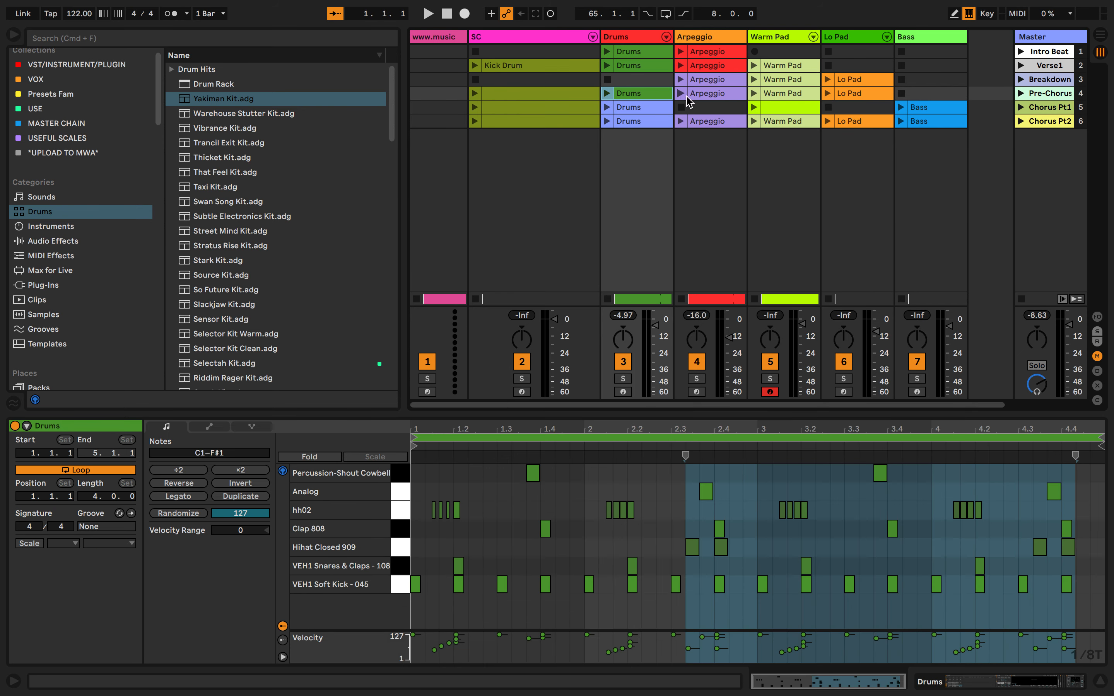
left_click(702, 95)
left_click(800, 94)
left_click(867, 94)
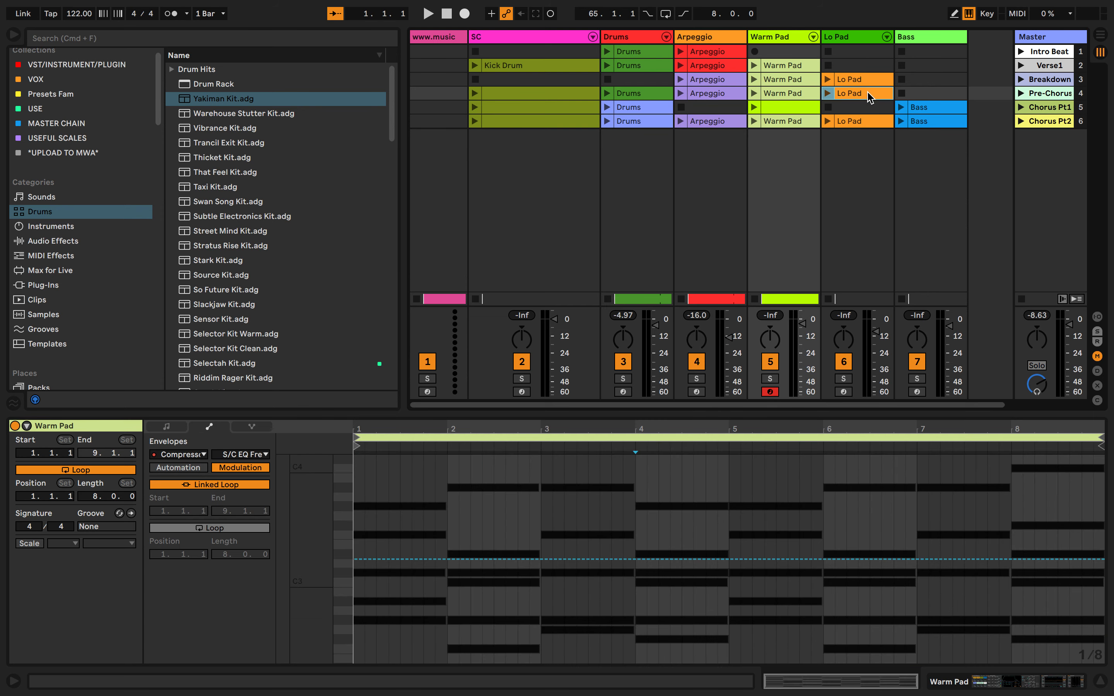
Examine the sidechain kick notes, Drums clip and empty Warm Pad clip of the Chorus Pt1 scene
left_click(1053, 107)
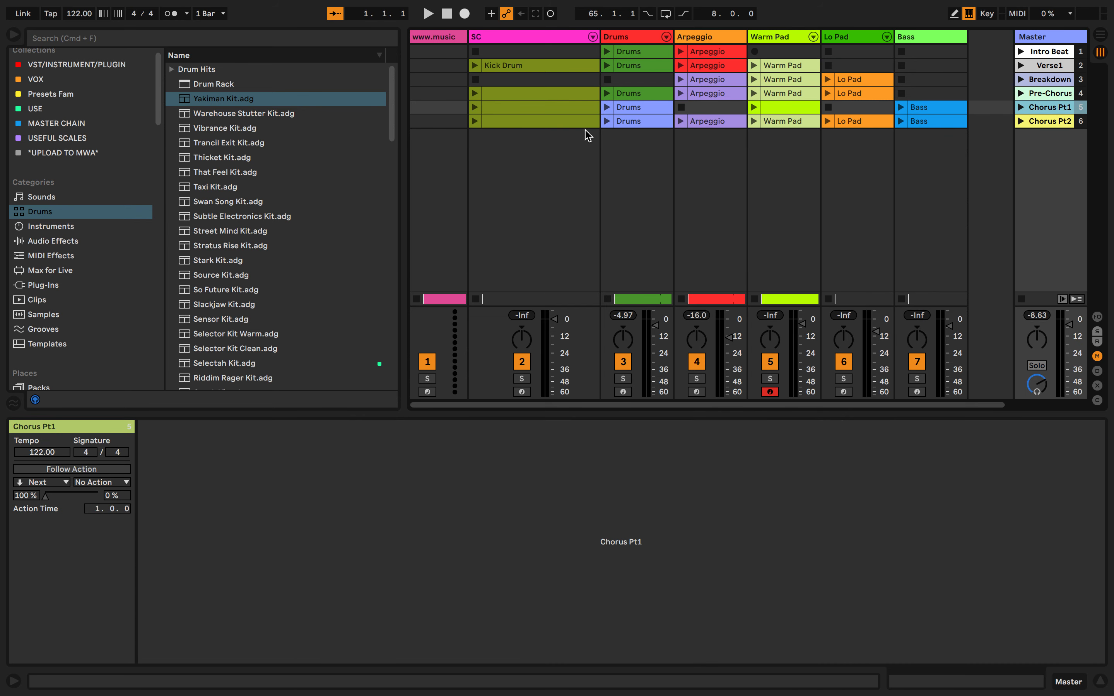
left_click(548, 110)
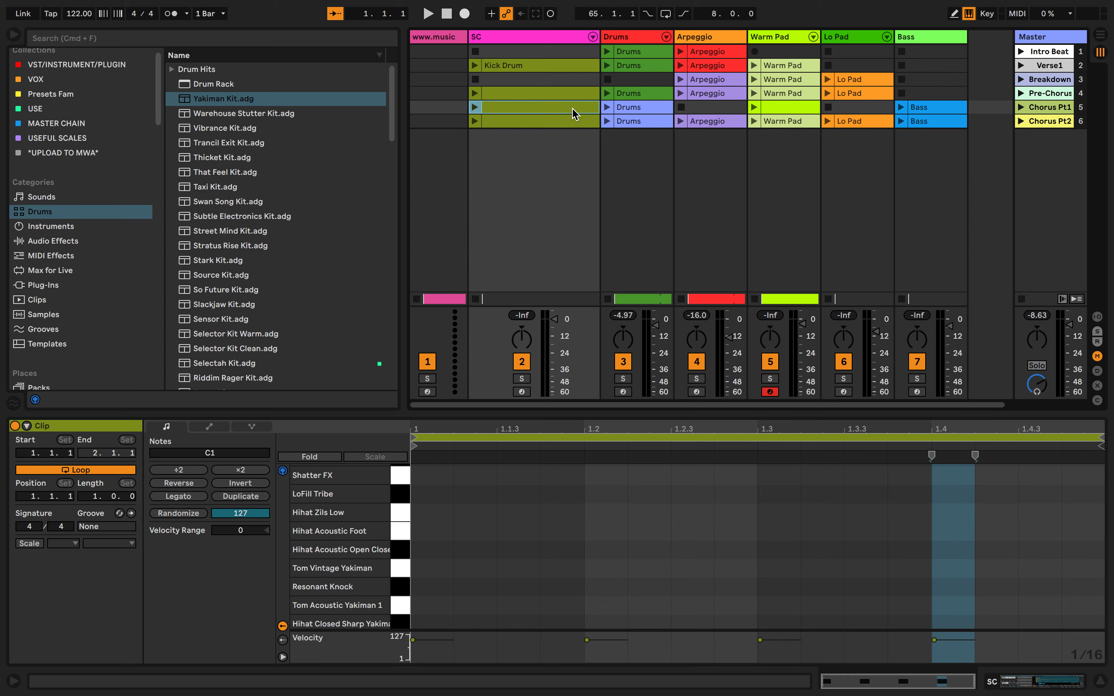
scroll(613, 542, "down", 3)
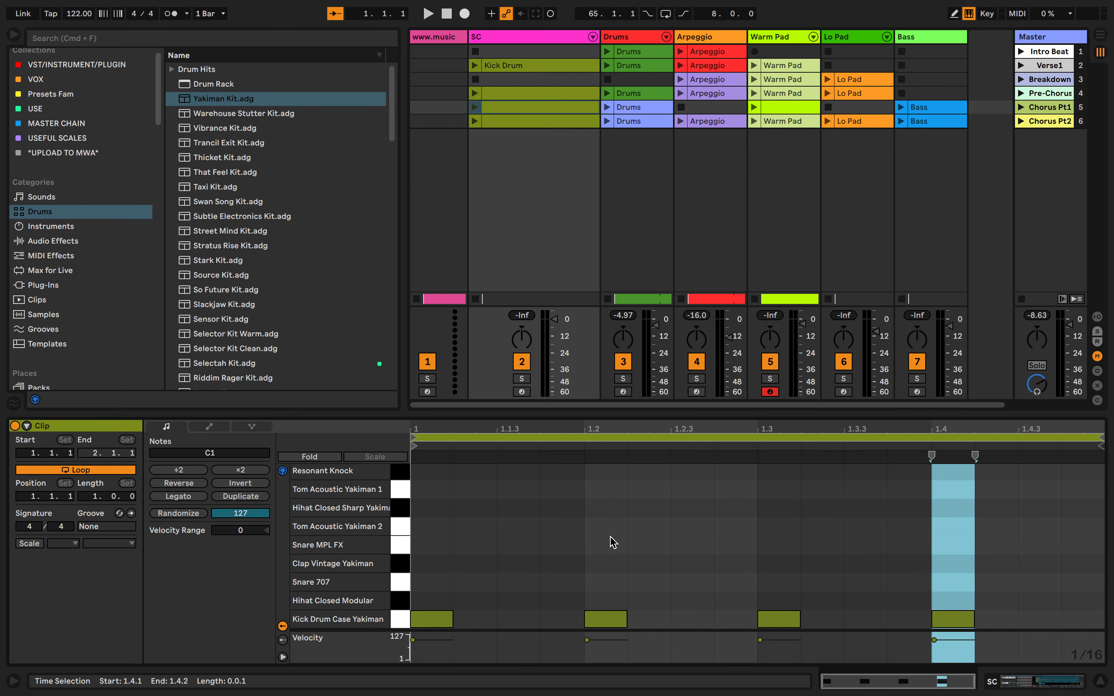
left_click(641, 107)
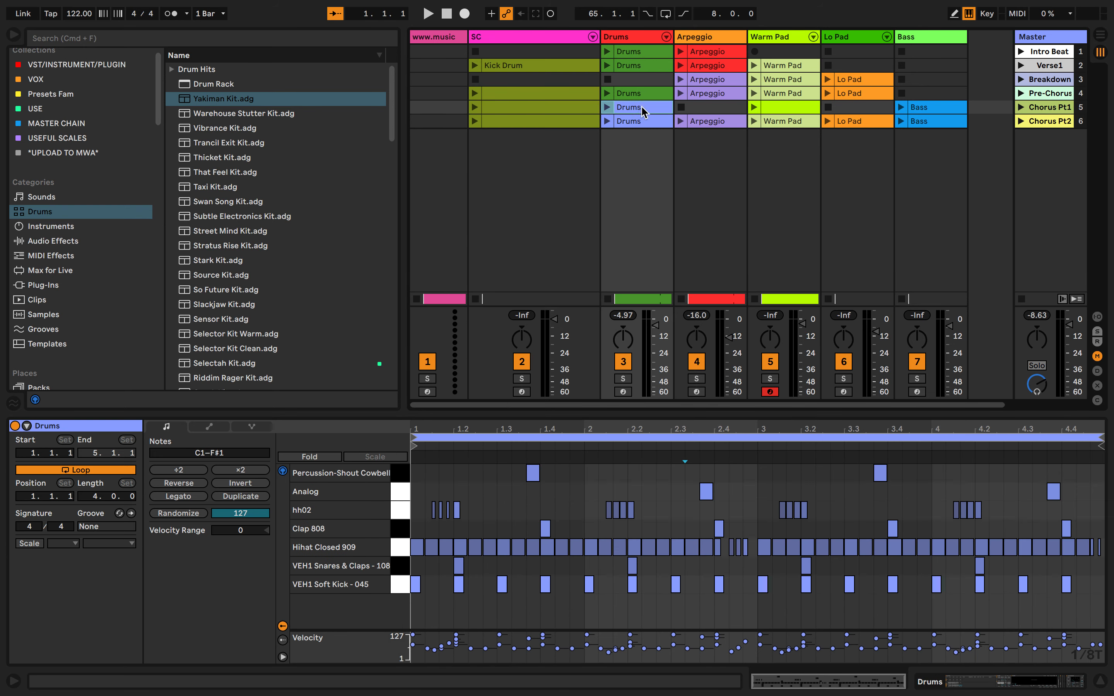
left_click(775, 107)
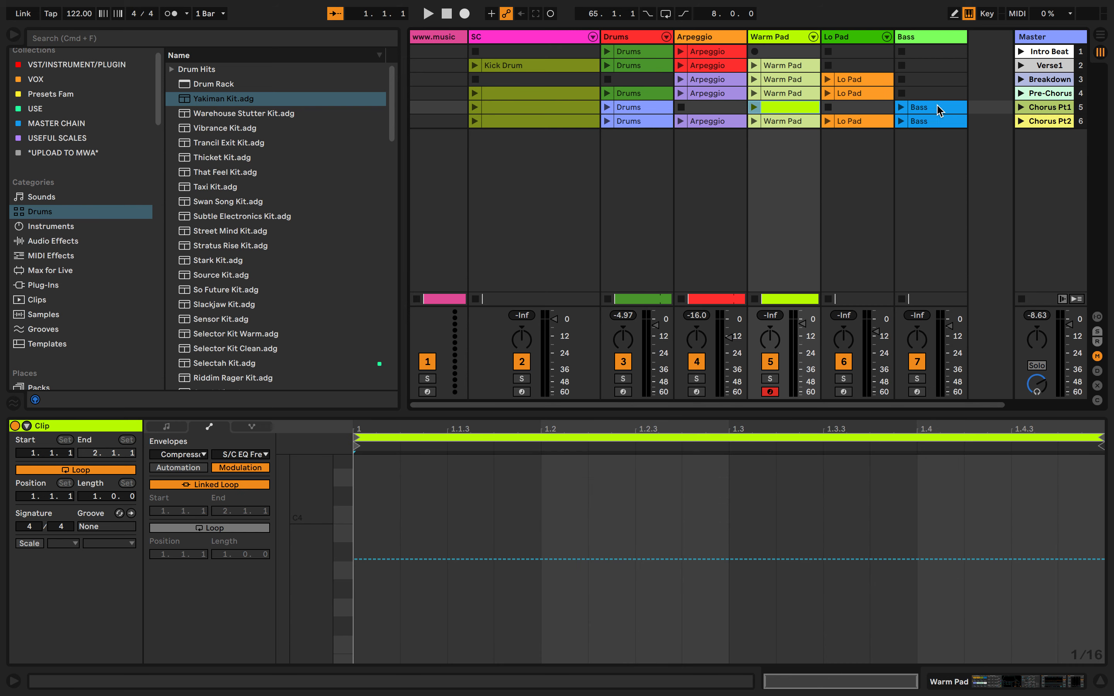
Open the Bass clip of the Chorus Pt1 scene, solo the Bass track and launch the clip
left_click(908, 109)
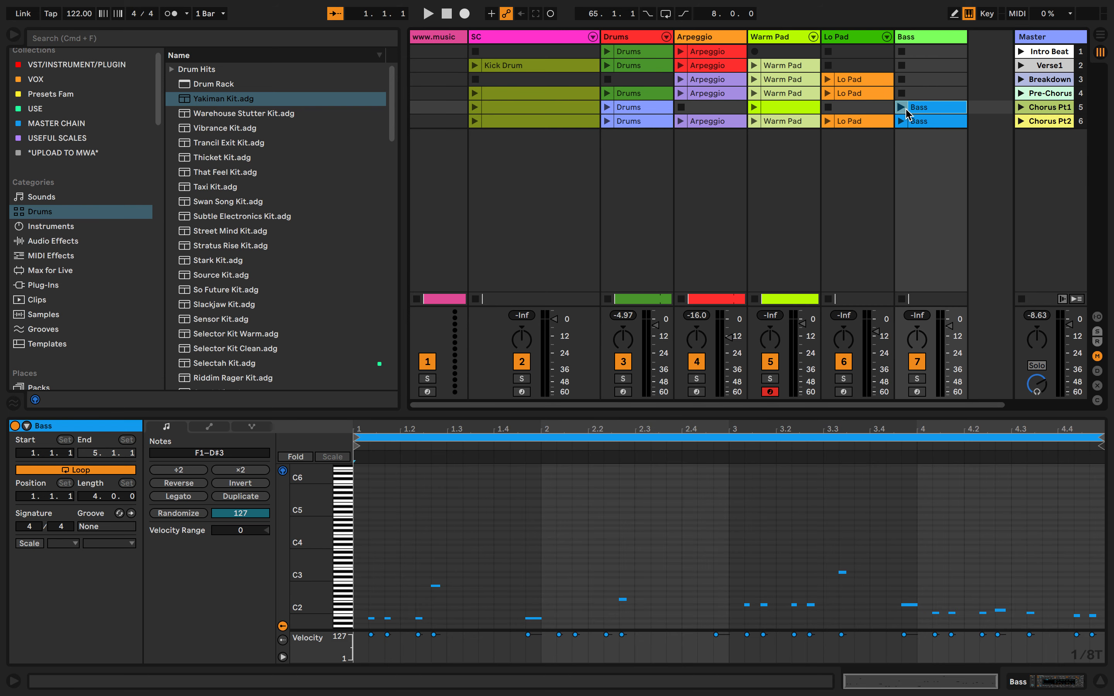
left_click(917, 378)
left_click(900, 107)
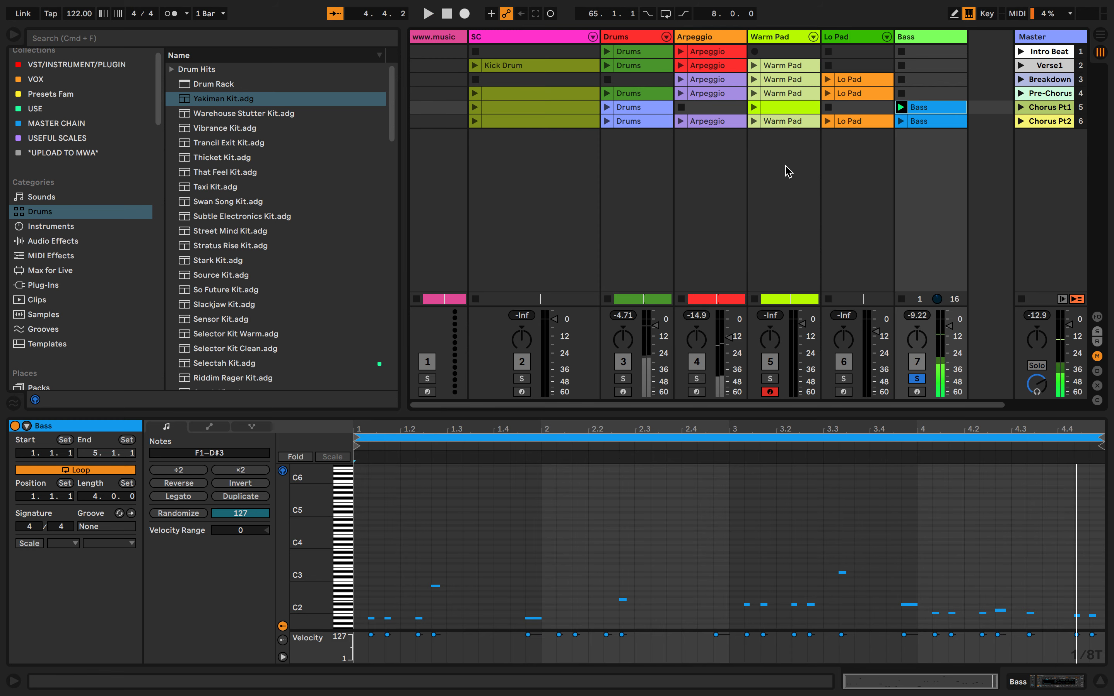
Examine the Arpeggio and Lo Pad clips of the Chorus Pt2 scene and play the whole scene briefly
left_click(1055, 125)
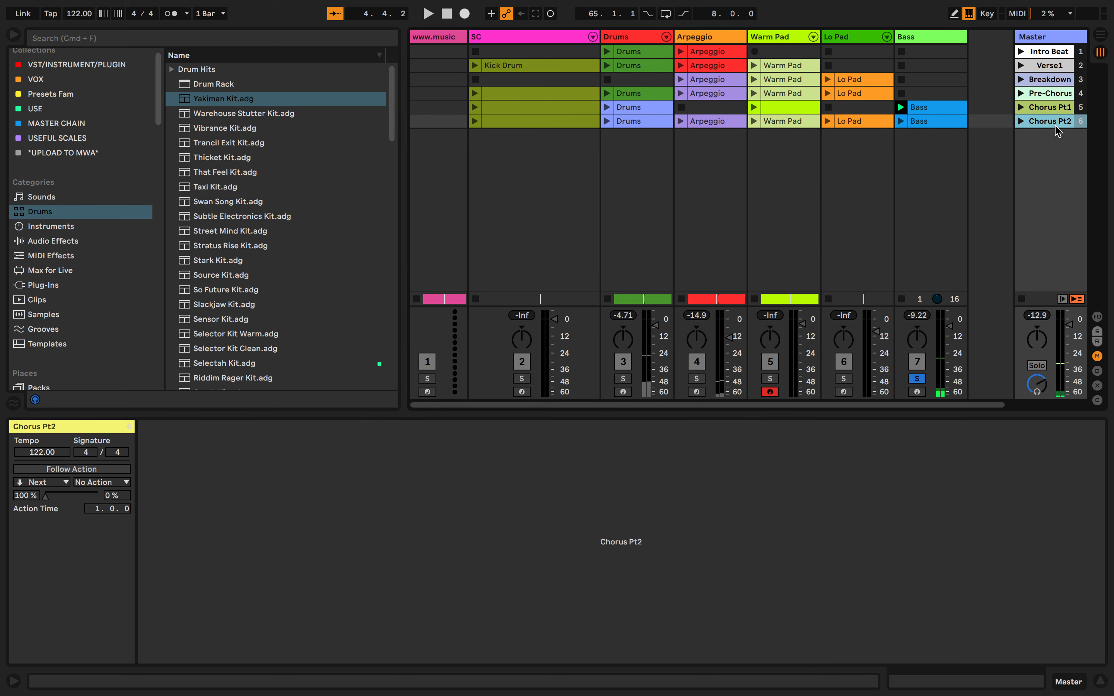
left_click(710, 123)
left_click(840, 121)
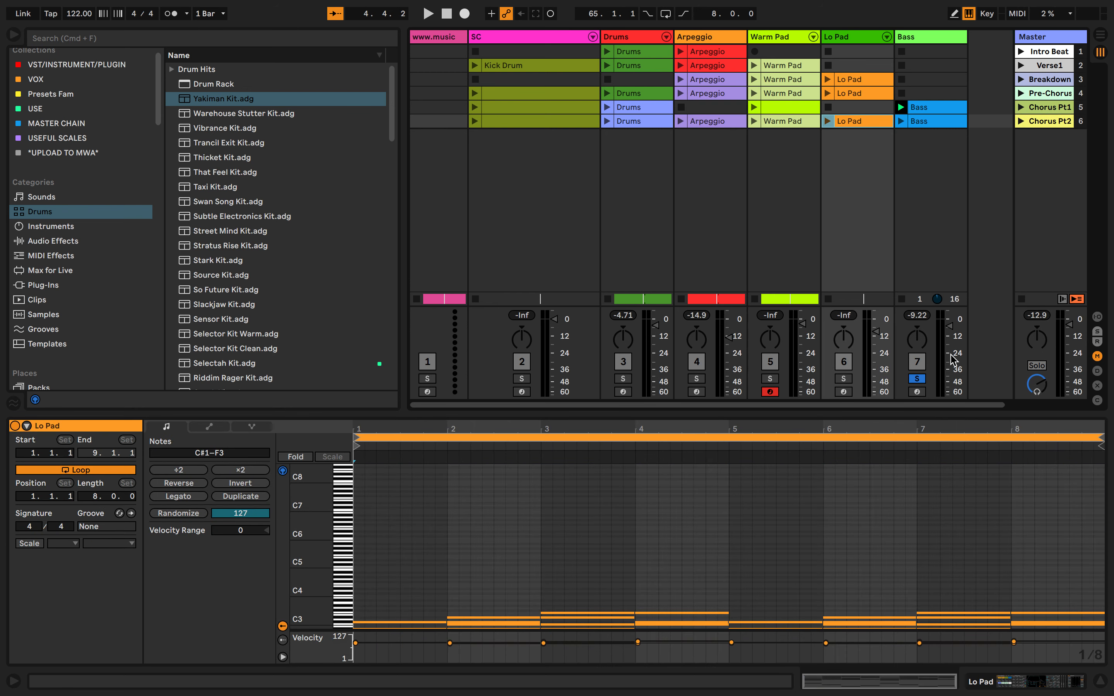
left_click(1020, 121)
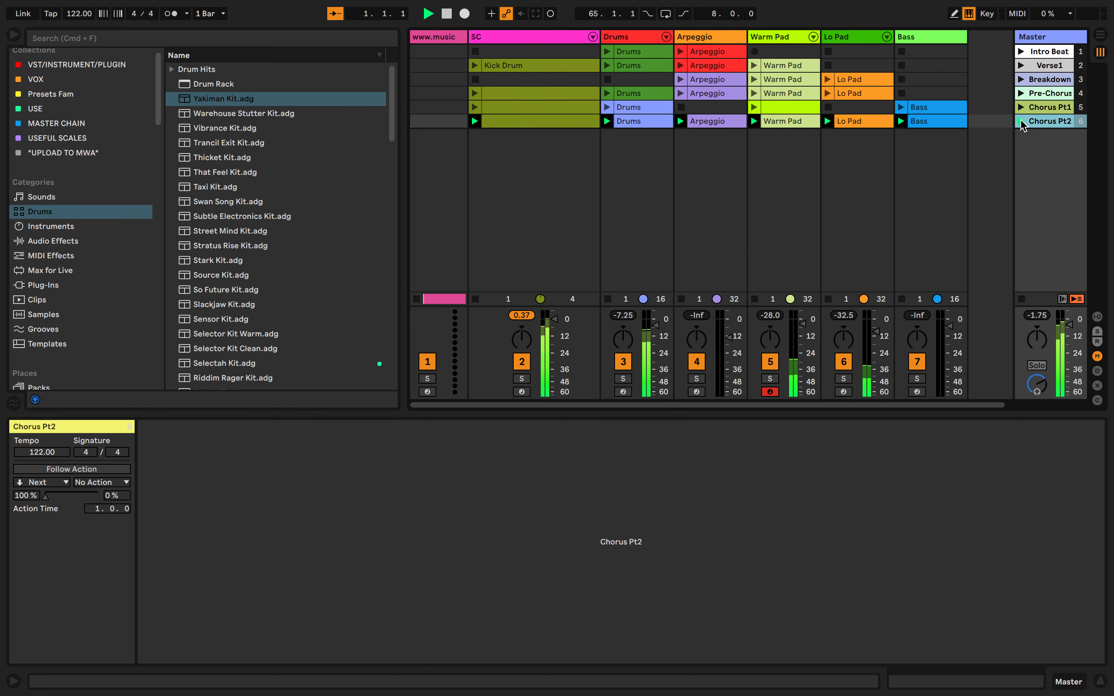
key("space")
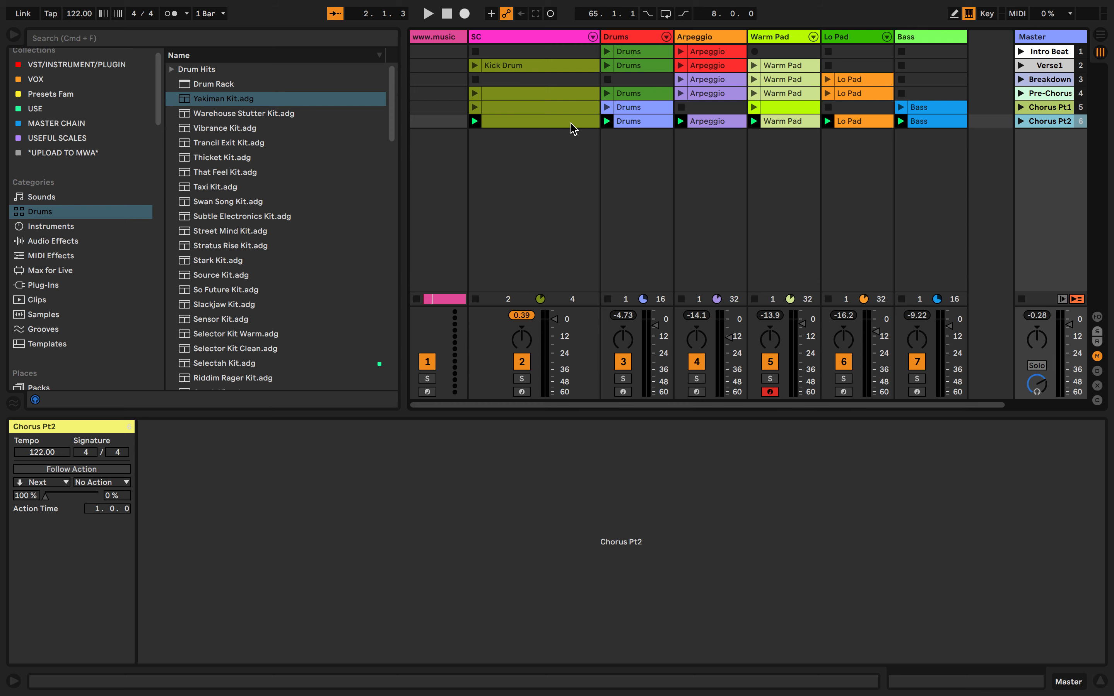
Return to the Arrangement View and show the song's marker clips
key("Tab")
scroll(278, 116, "up", 3)
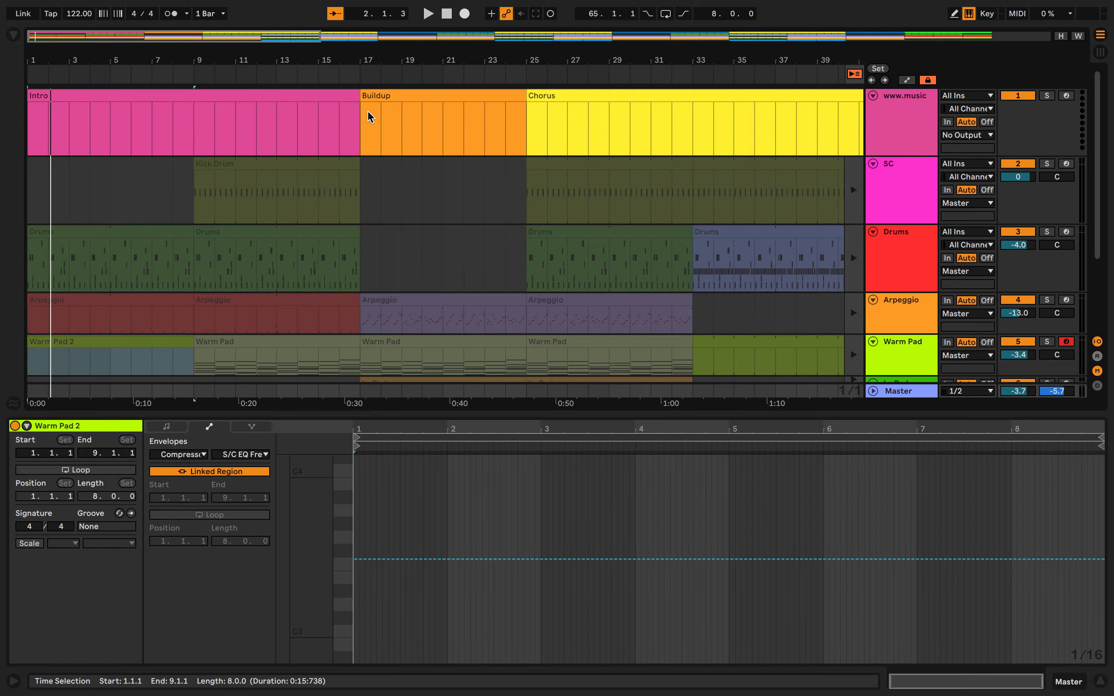
Compare the Session View scenes with the marker clips in the Arrangement View
key("Tab")
key("Tab")
key("Tab")
key("Tab")
key("Tab")
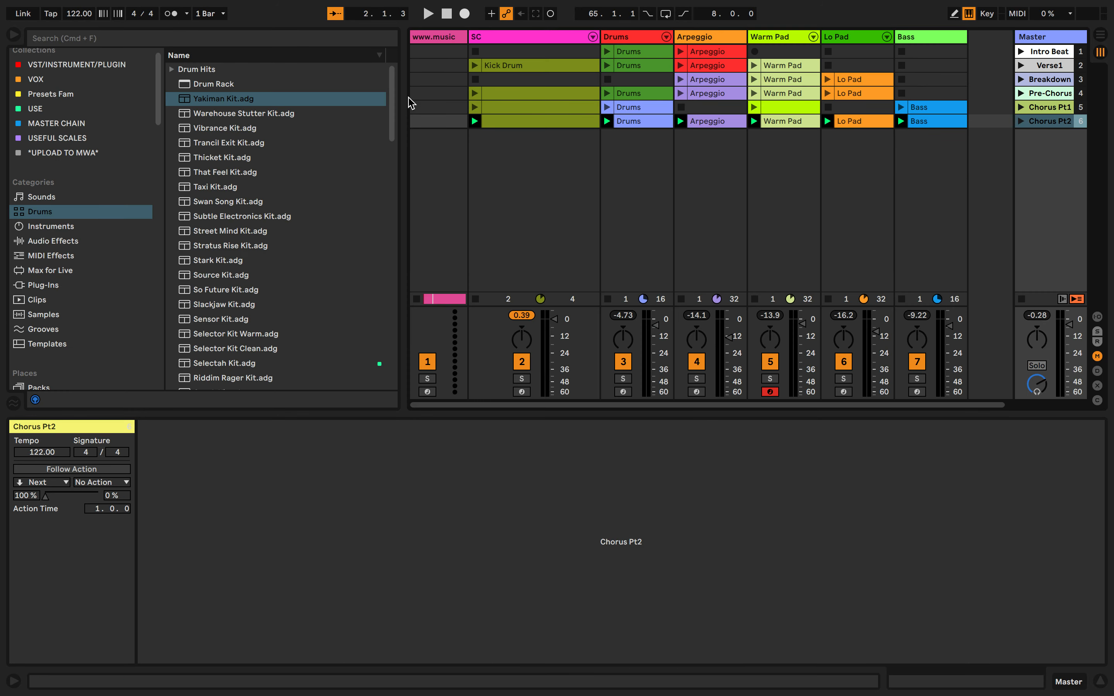
key("Tab")
Rename the Buildup marker clip as Verse 1
left_click(395, 92)
key("super+r")
type("V")
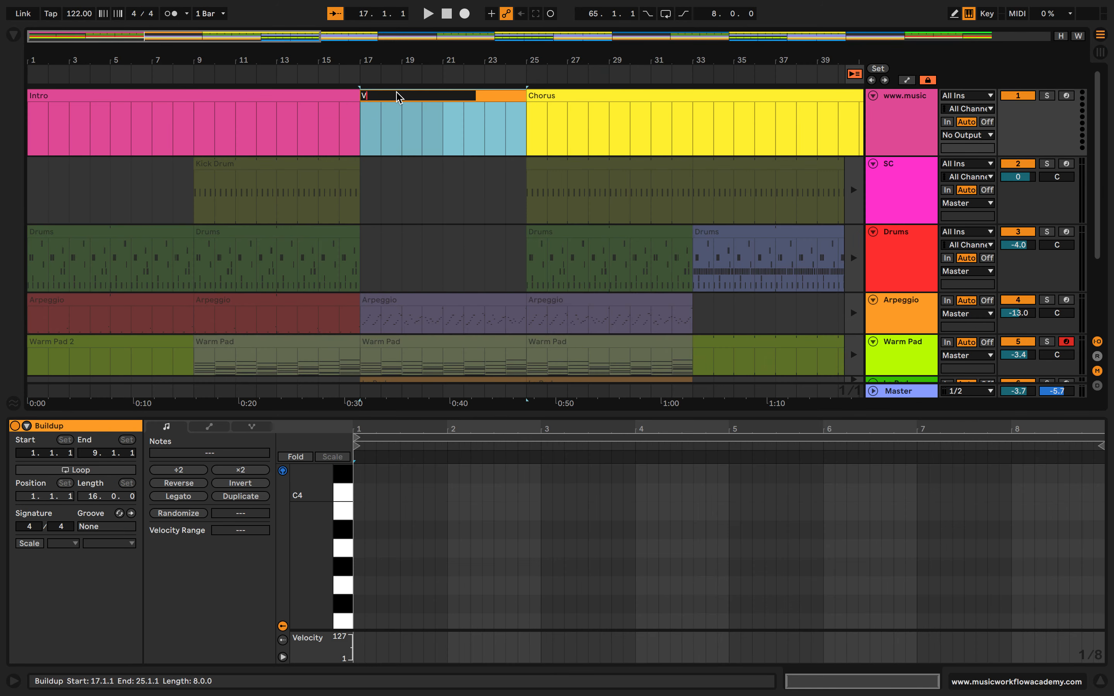
type("erse 1")
key("Return")
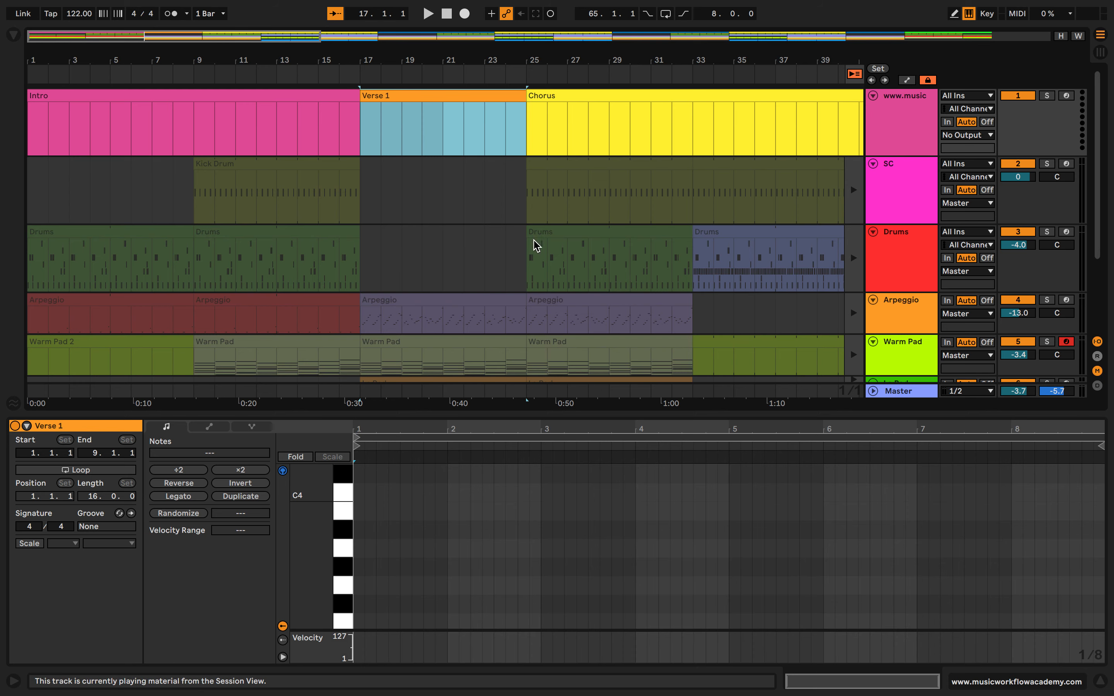
Split the first Chorus marker clip at bar 41 and rename its second part Chorus Part 2
key("Tab")
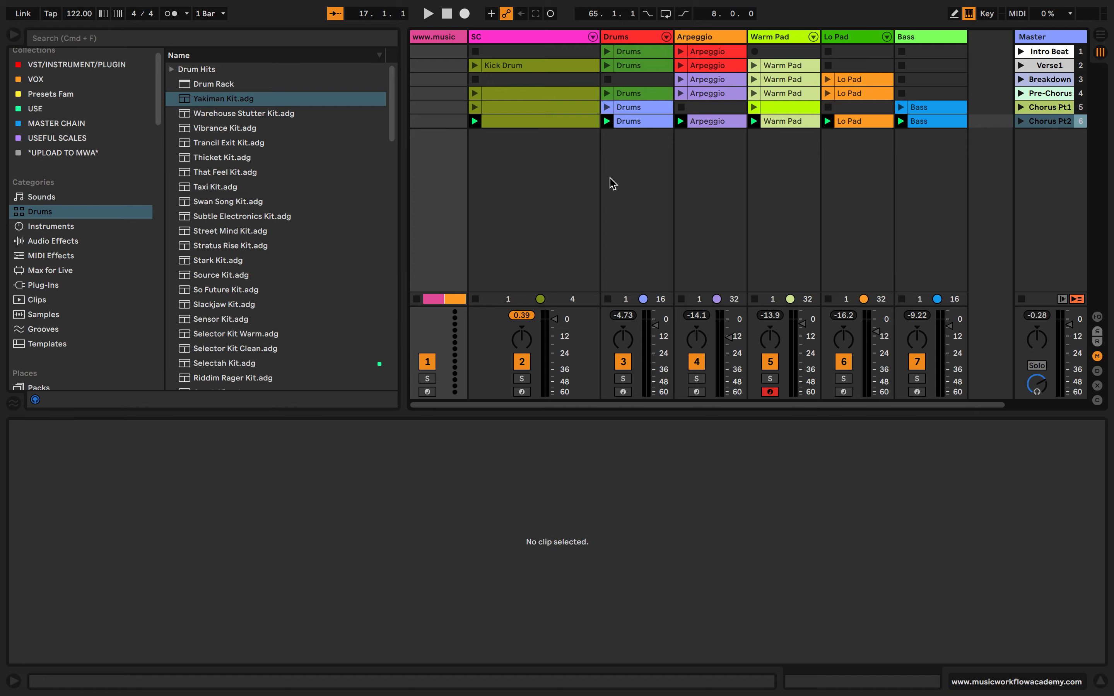
key("Tab")
key("Tab")
key("Tab")
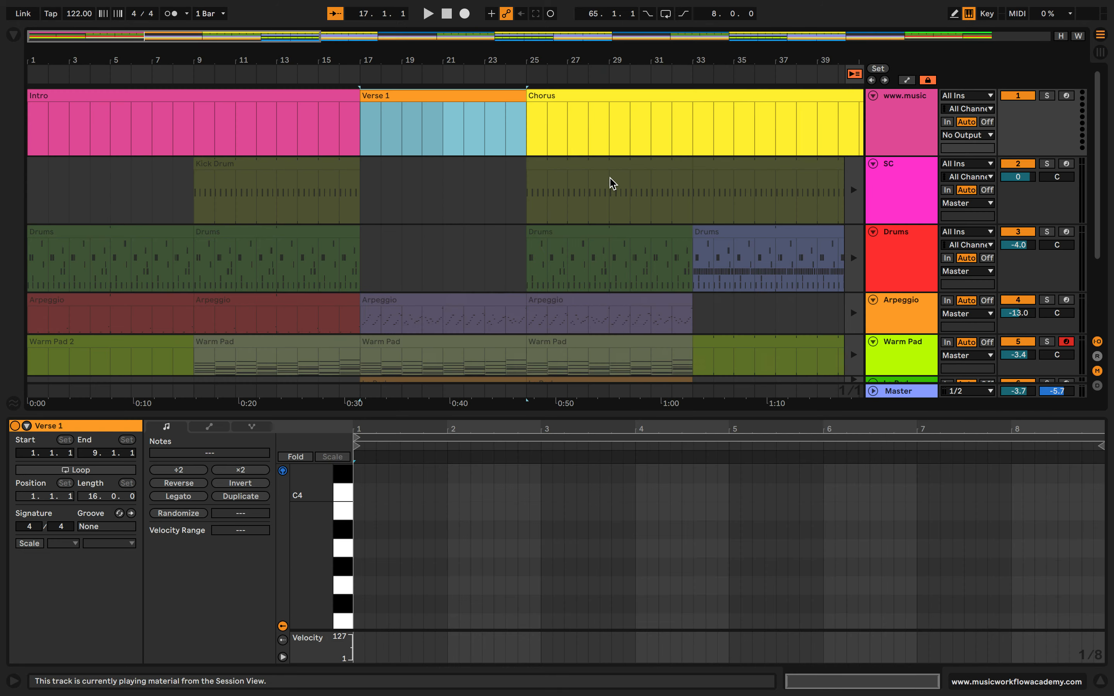
scroll(610, 177, "right", 4)
scroll(588, 110, "down", 5)
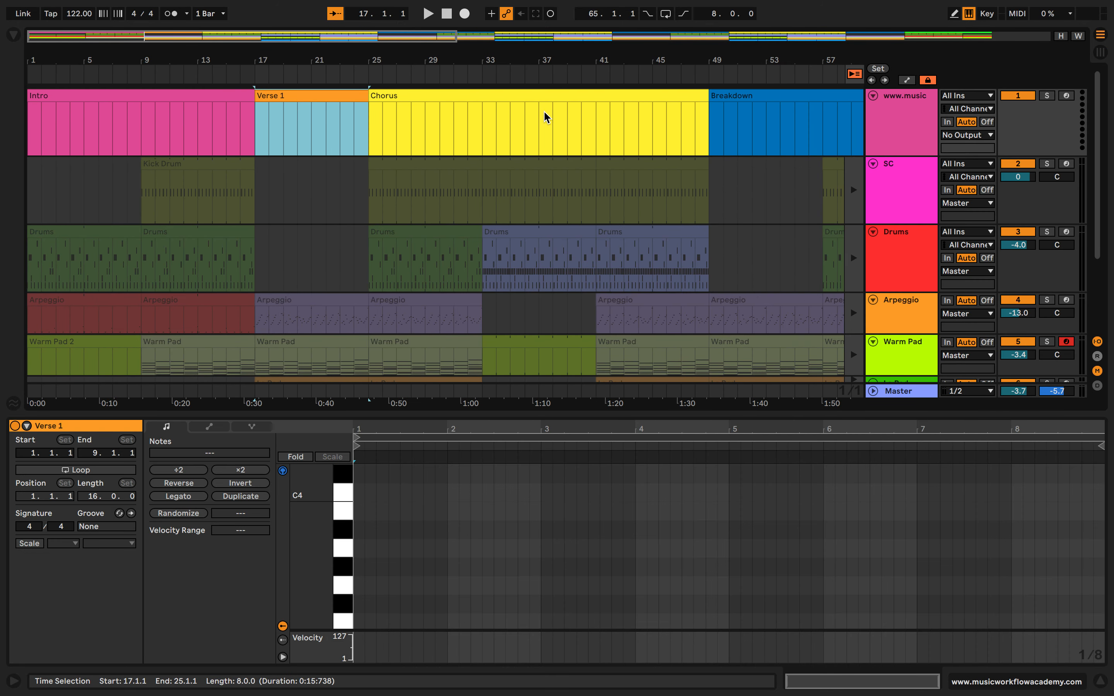
left_click(539, 118)
left_click(596, 112)
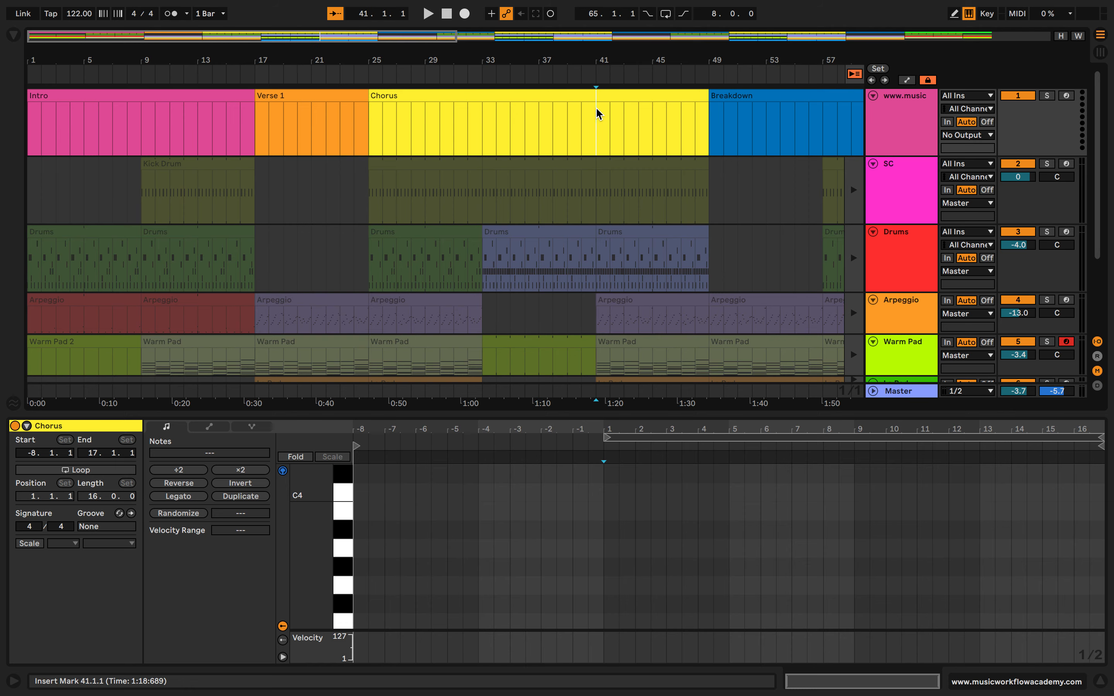
left_click(690, 104, "shift")
key("ctrl+e")
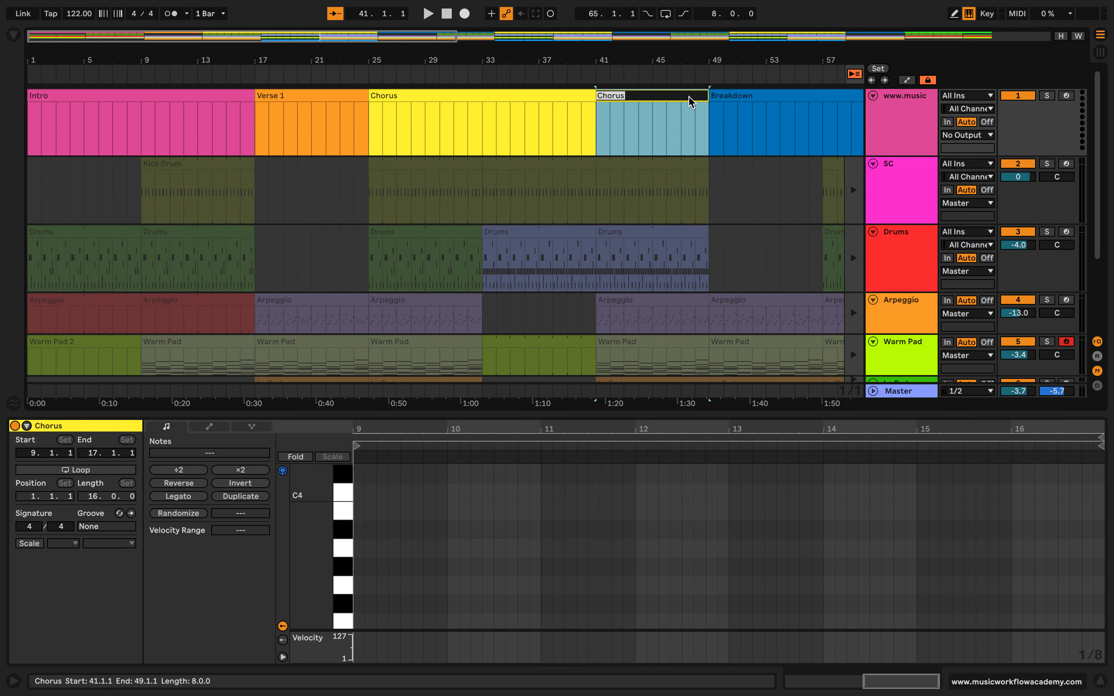
type("Ch")
key("Return")
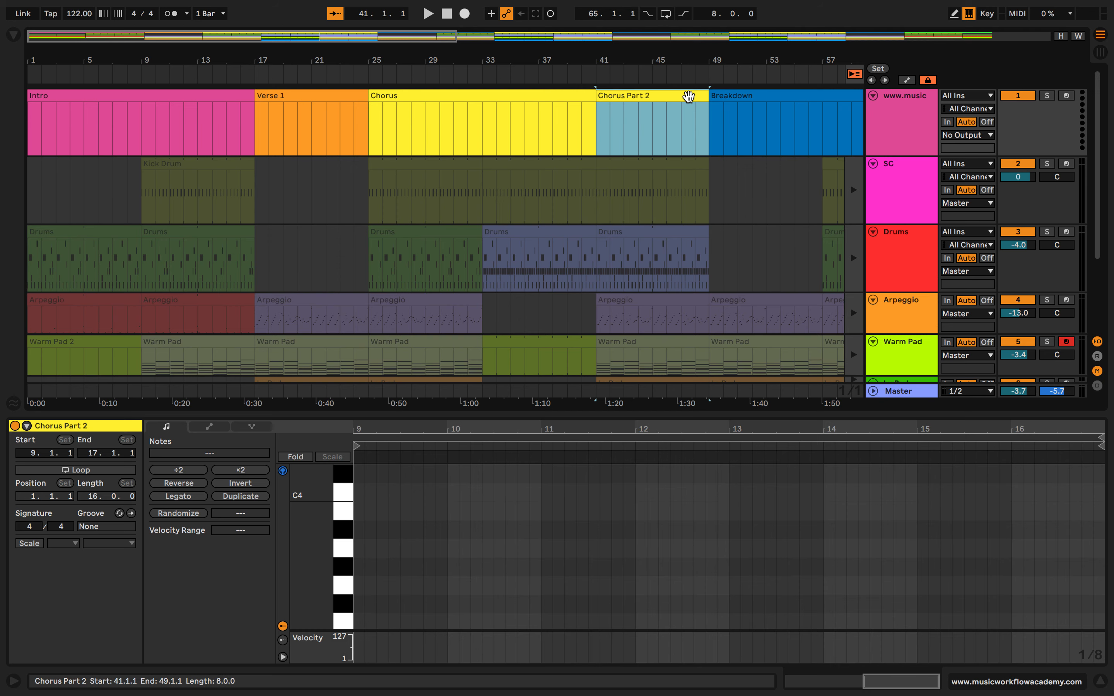
Copy the Chorus Part 2 marker over the second halves of the other two Chorus markers, at bars 73 and 105
left_click(472, 73)
key("w")
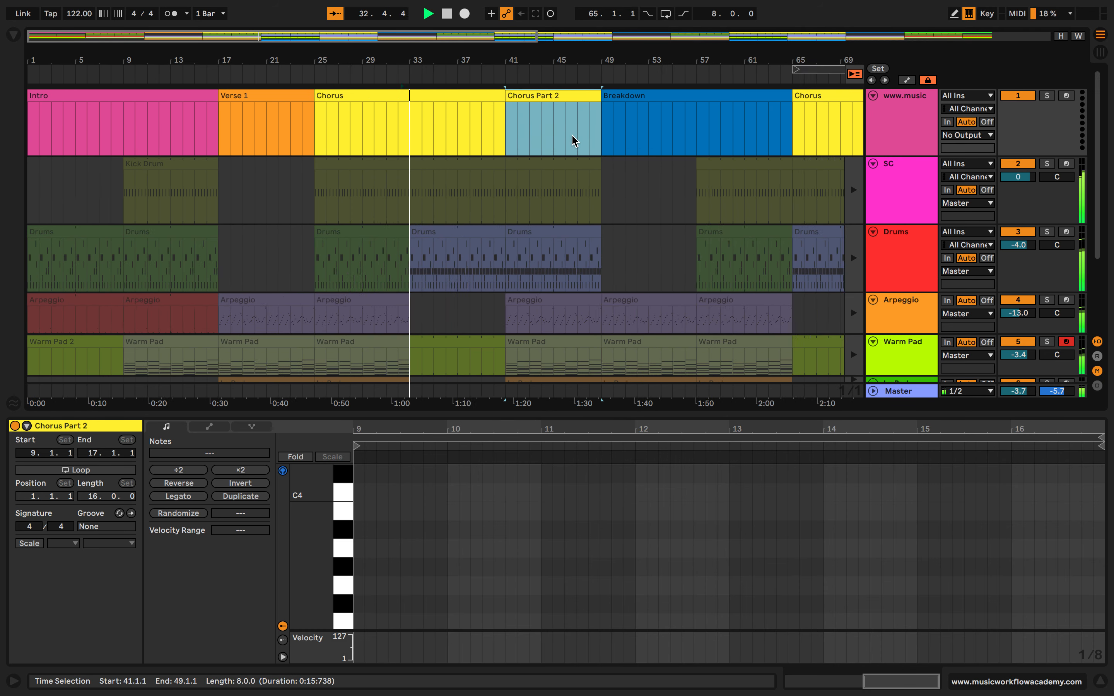
left_click(489, 116)
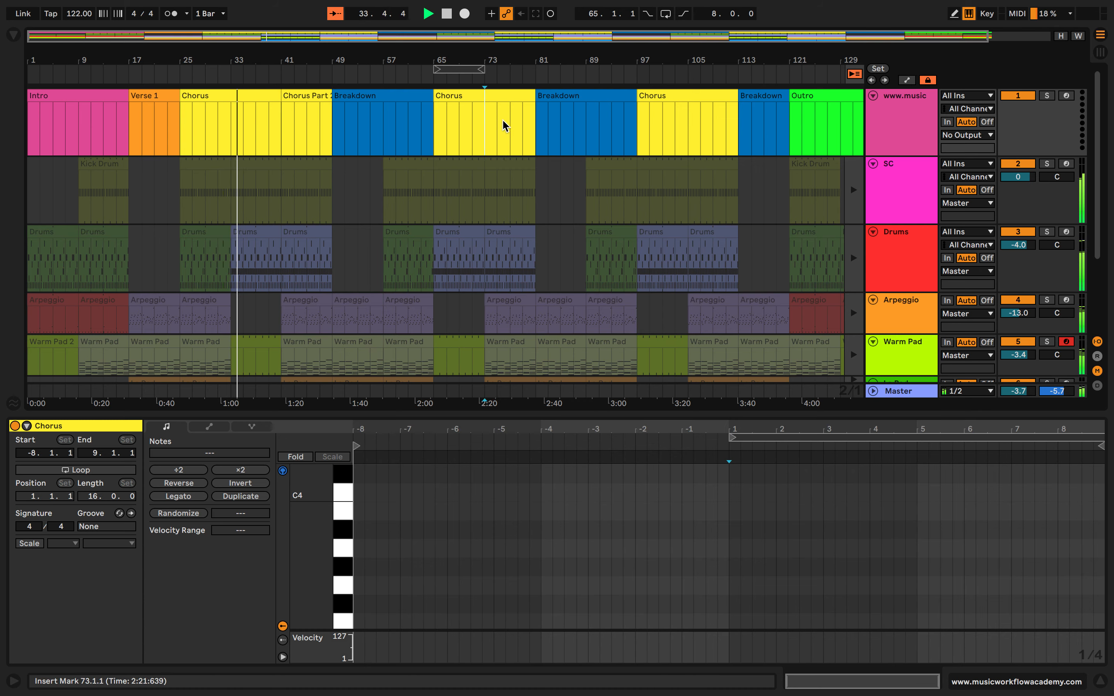
left_click(513, 129)
key("ctrl+v")
left_click_drag(512, 125, 483, 118)
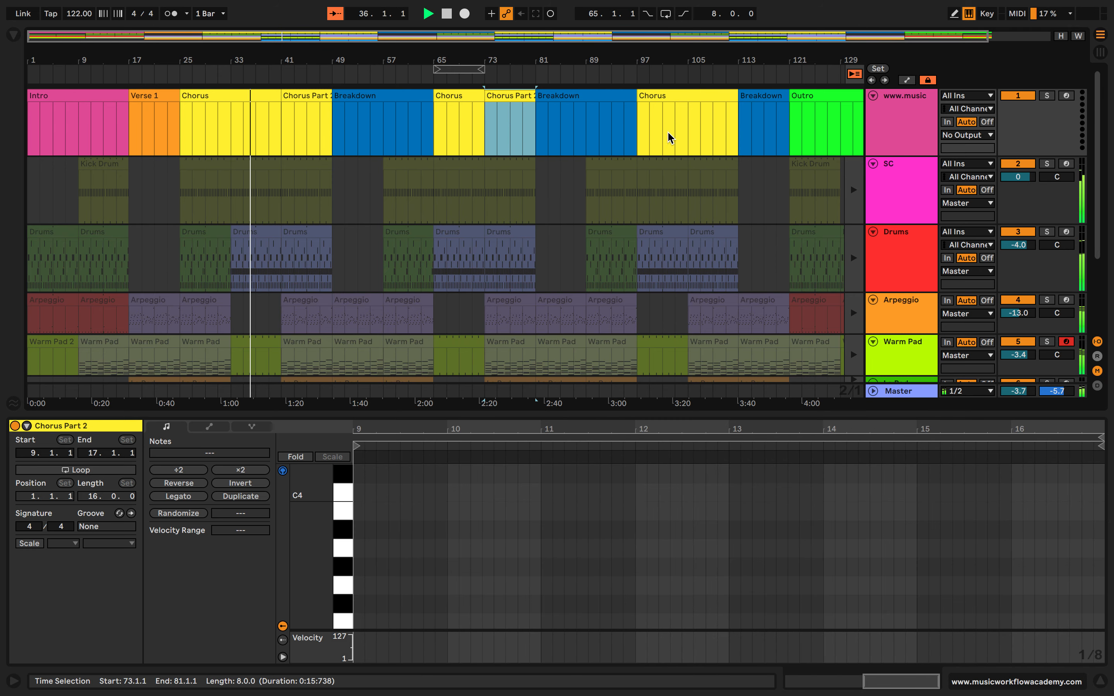
left_click(676, 128)
key("ctrl+v")
scroll(697, 128, "right", 1)
key("space")
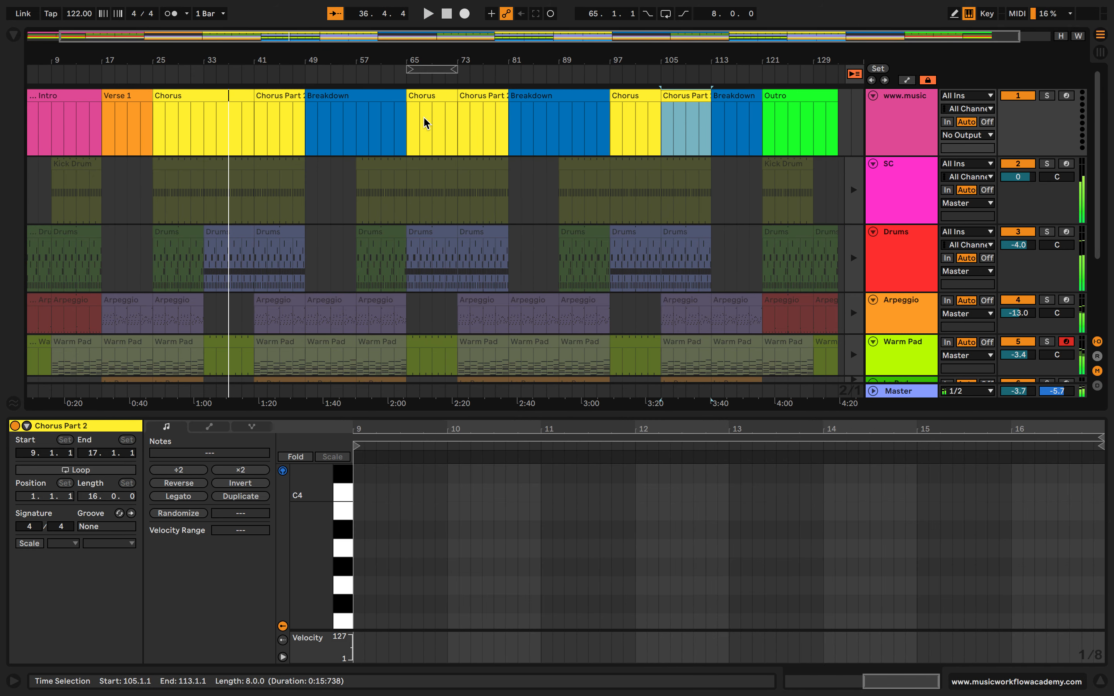
Color the first Chorus Part 2 marker blue
left_click(282, 99)
right_click(285, 96)
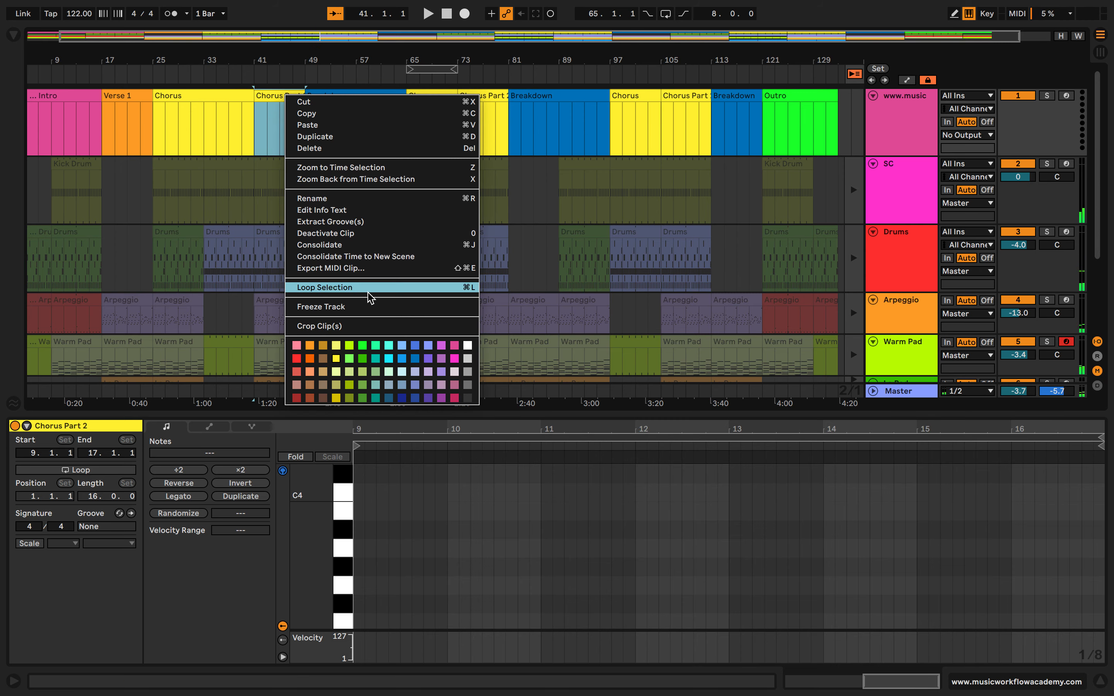
left_click(415, 360)
Color all three Chorus Part 2 markers red
right_click(496, 97)
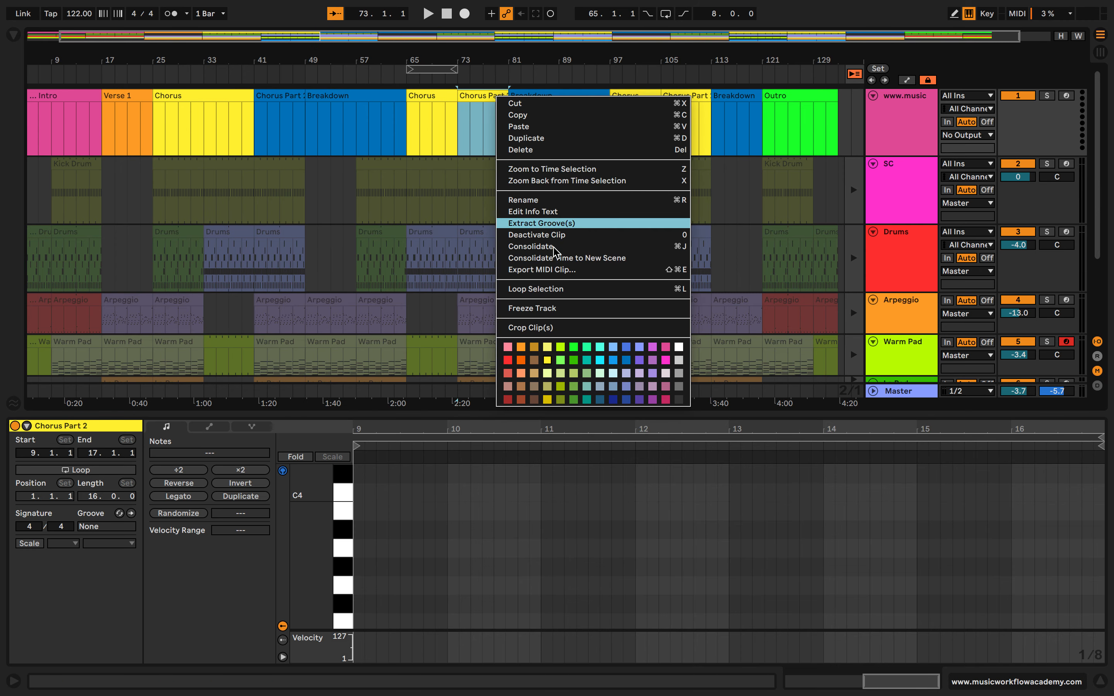
left_click(508, 359)
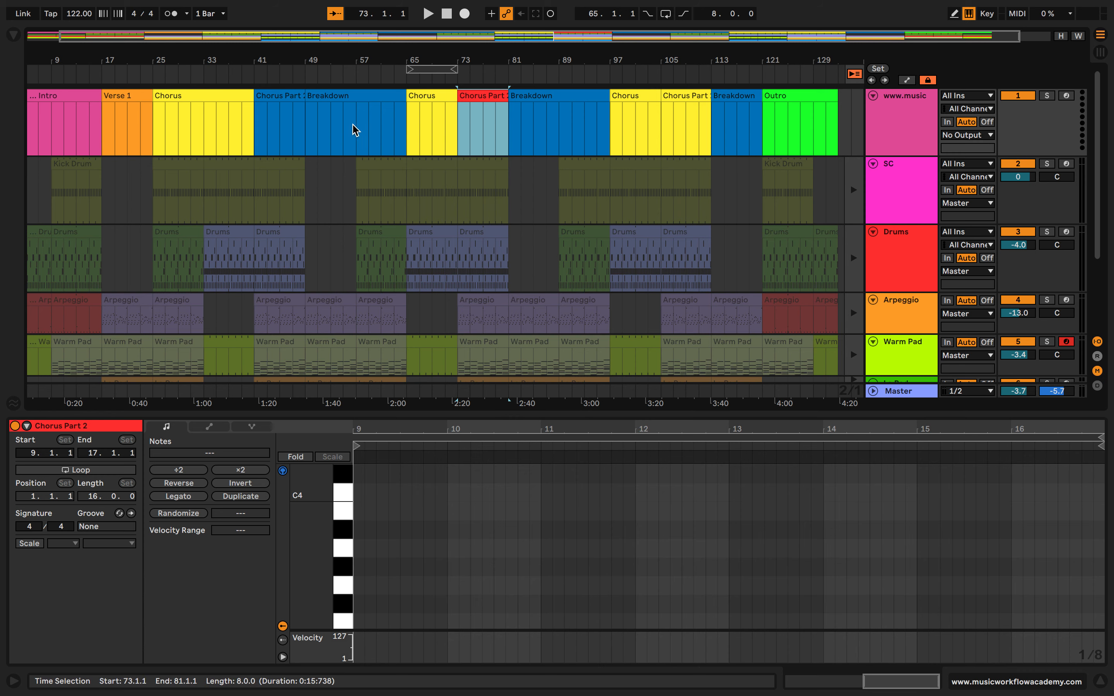
right_click(301, 98)
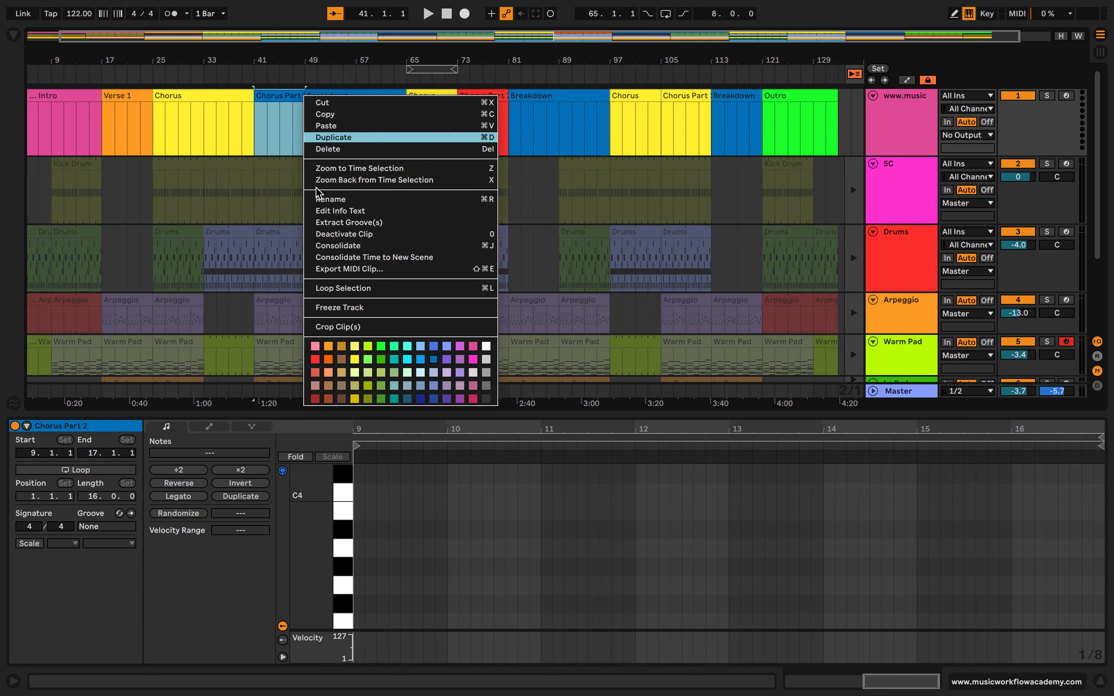
left_click(312, 360)
left_click(665, 99)
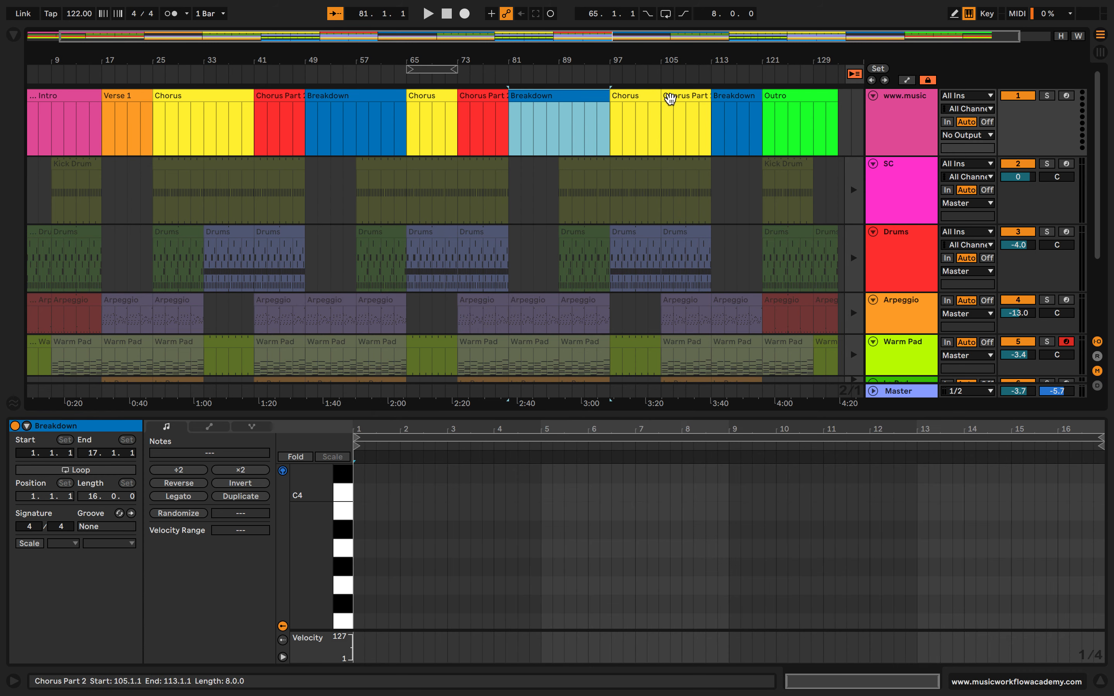
right_click(672, 105)
left_click(683, 352)
key("w")
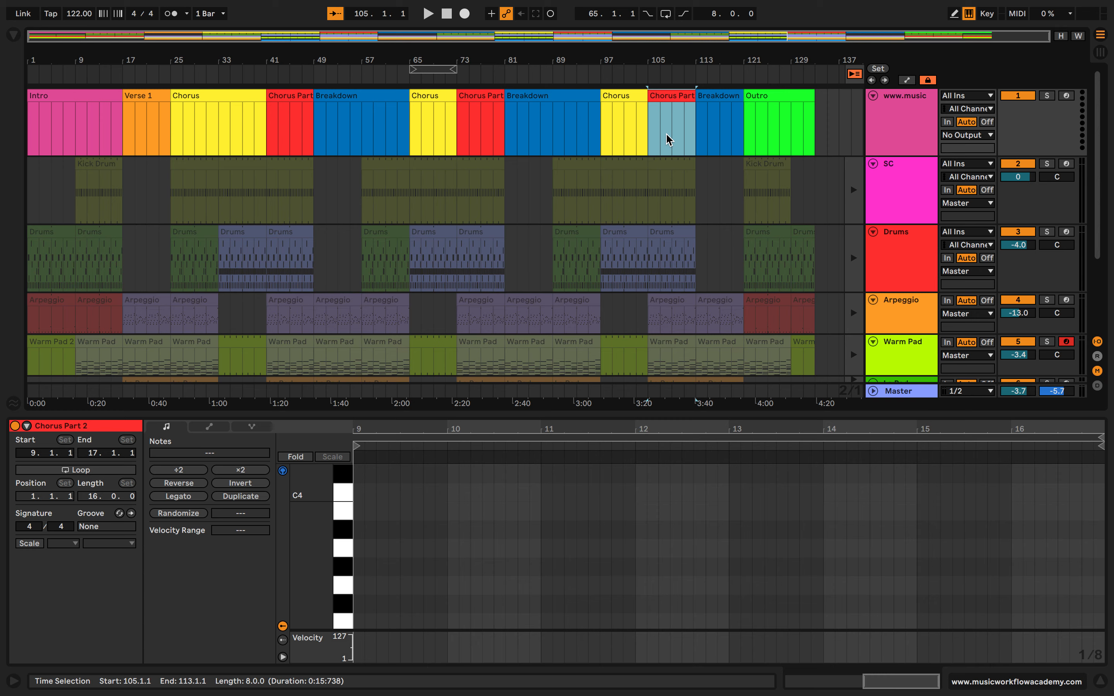
Undo the marker recoloring, splitting and renaming, going back past the creation of the Outro marker
key("super+z")
key("super+z")
key("super+z")
key("super+z")
key("super+z")
key("super+z")
key("super+z")
key("super+z")
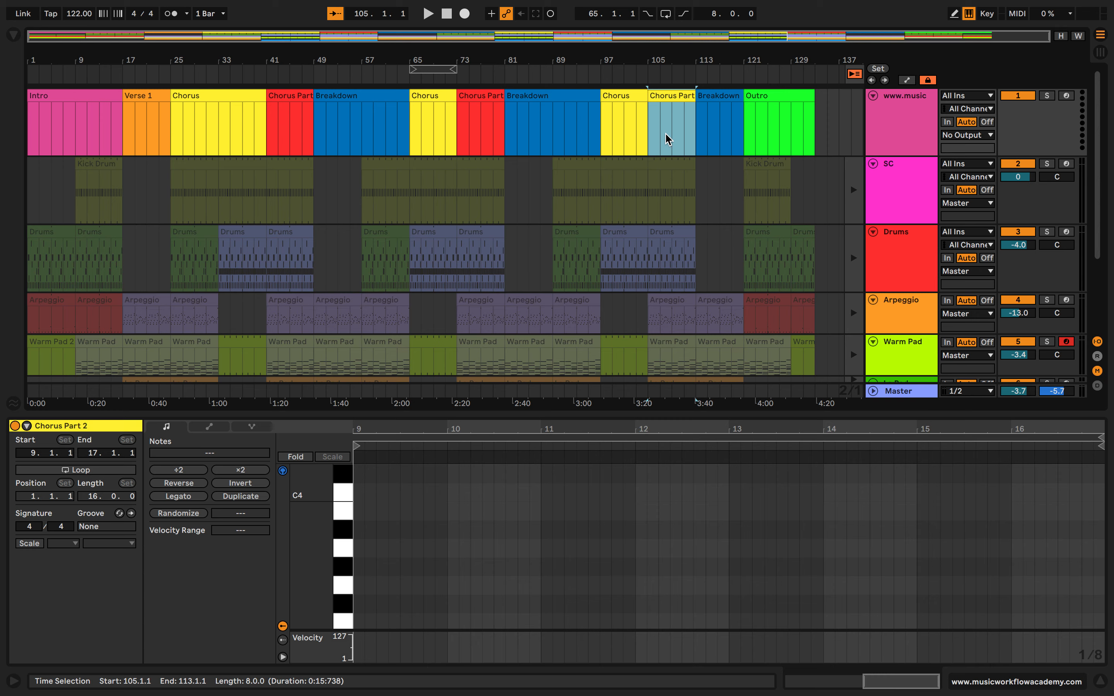
key("super+z")
key("super+z")
key("super+z")
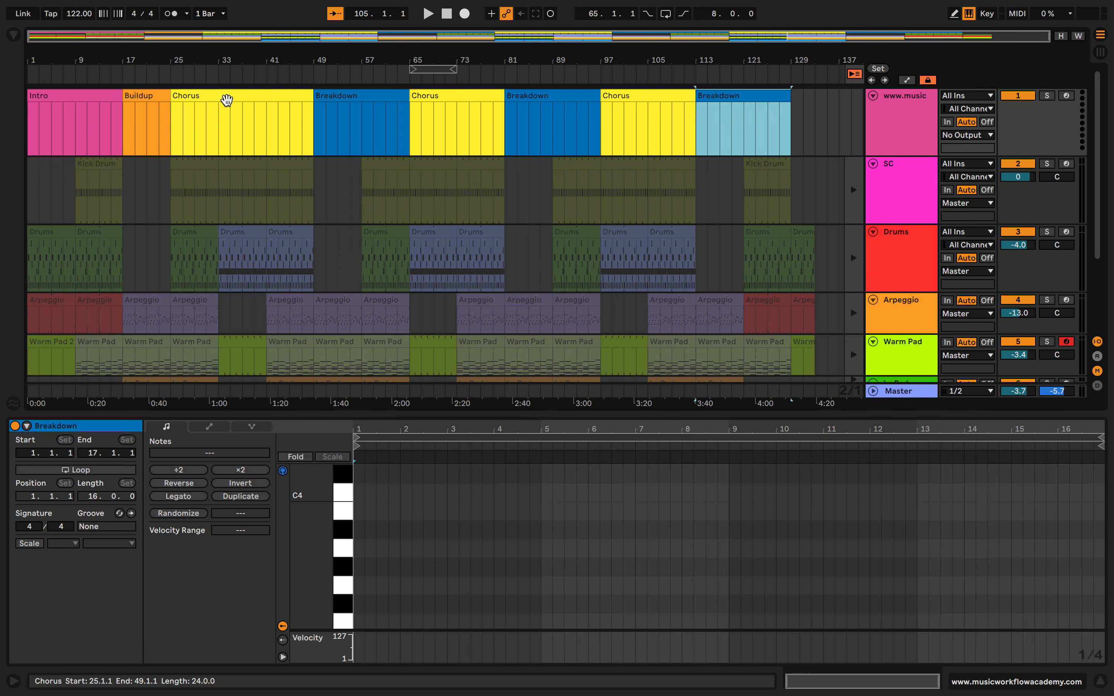
left_click(230, 109)
left_click(242, 110)
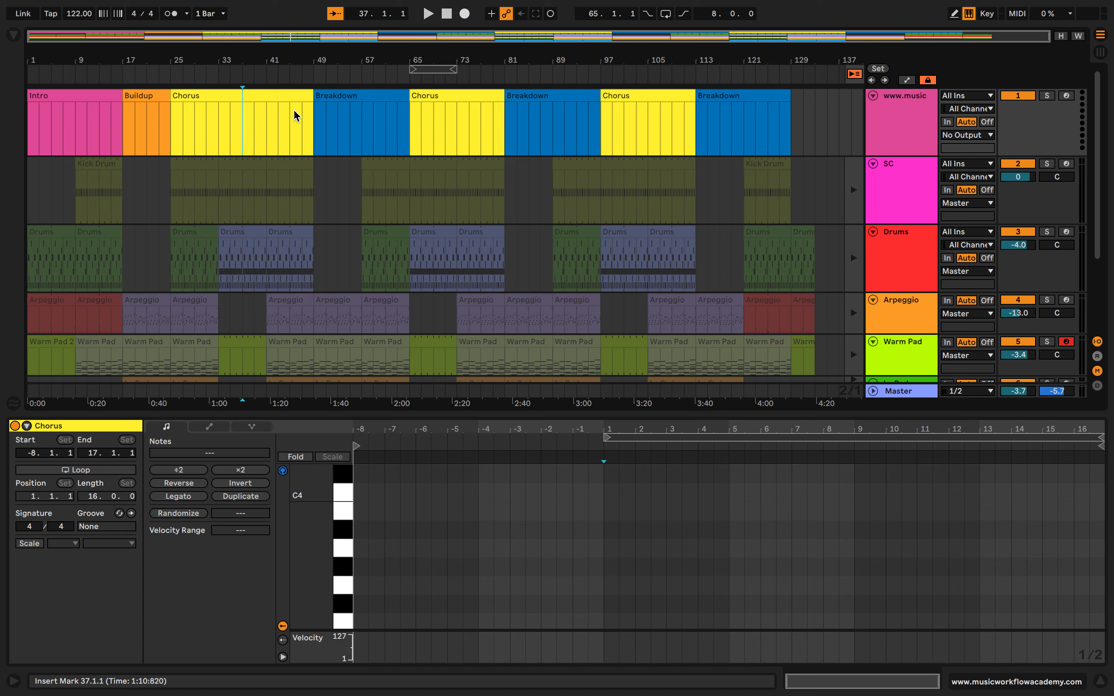
left_click(462, 142)
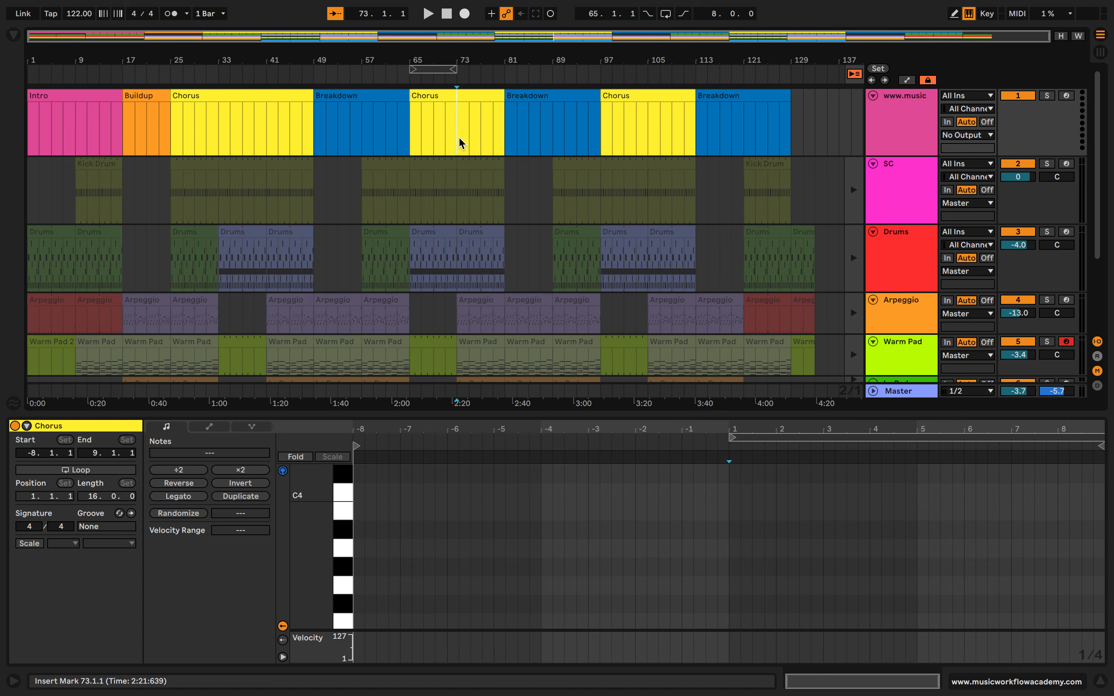
Return all tracks to arrangement playback and play the song from the beginning
left_click(854, 74)
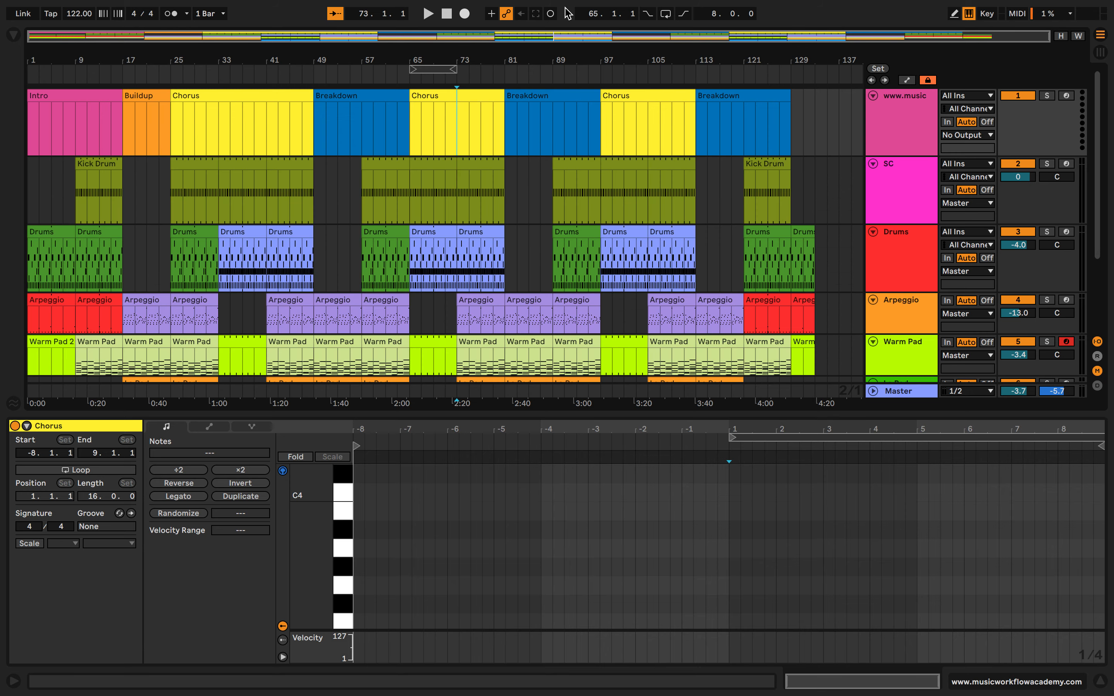
left_click(446, 14)
key("space")
scroll(463, 359, "down", 5)
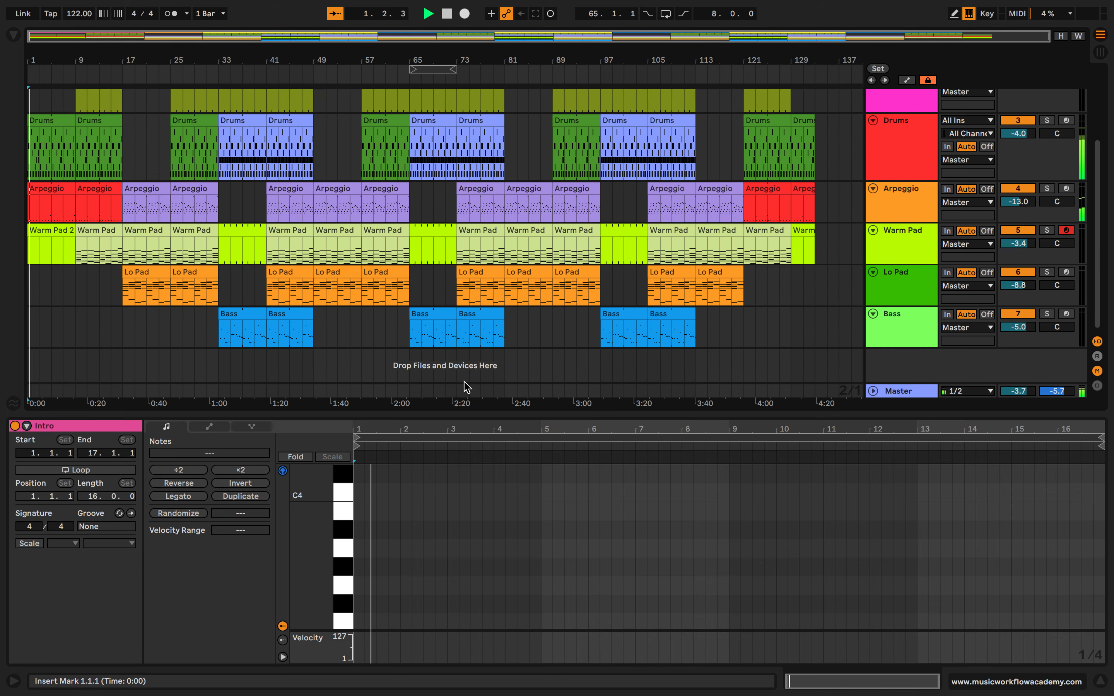
Stop playback and show the device chains of the Bass, SC, Drums and Arpeggio tracks
key("alt+super+l")
double_click(895, 440)
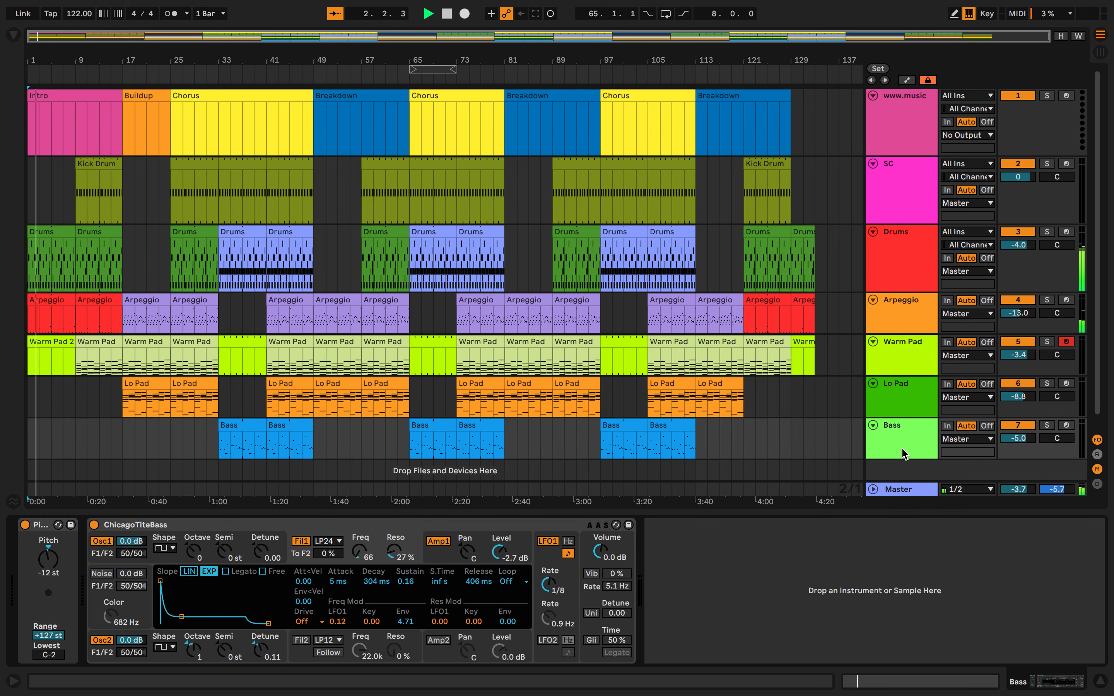
key("space")
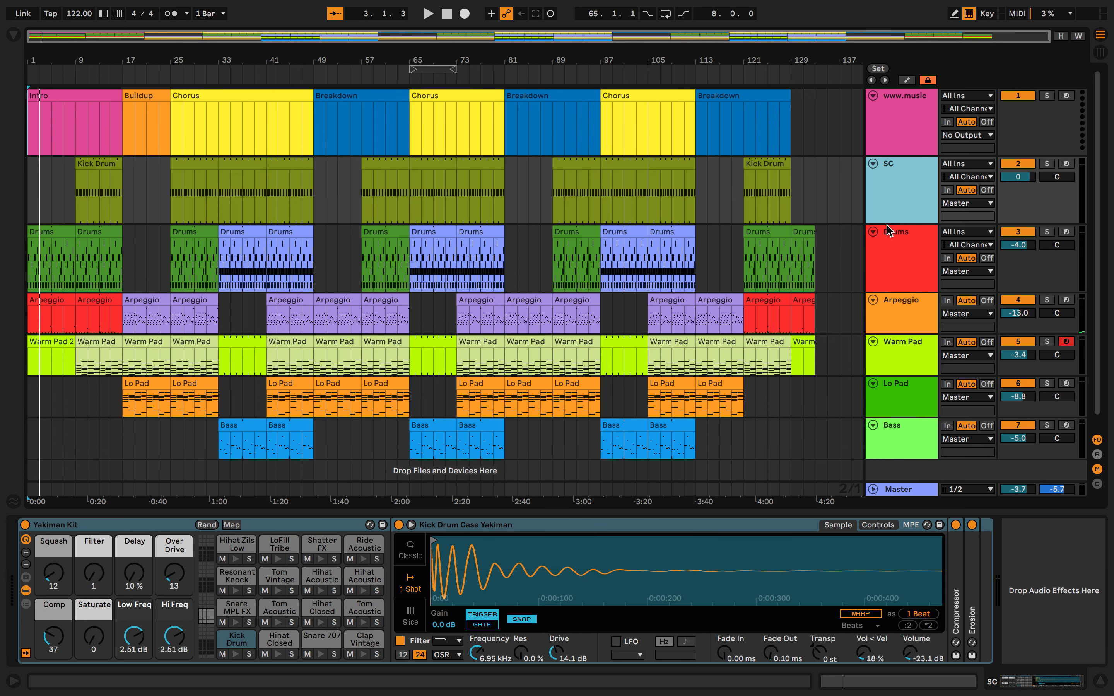
left_click(893, 243)
left_click(893, 329)
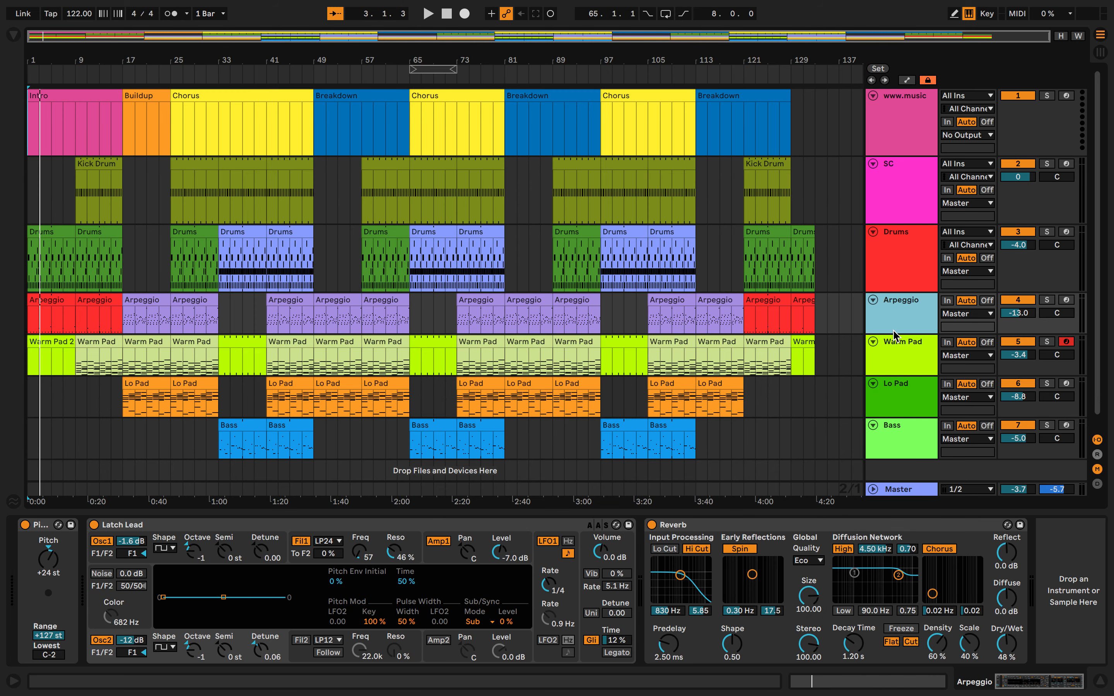
Play part of the intro with the system volume raised, and select the Intro marker clip
key("space")
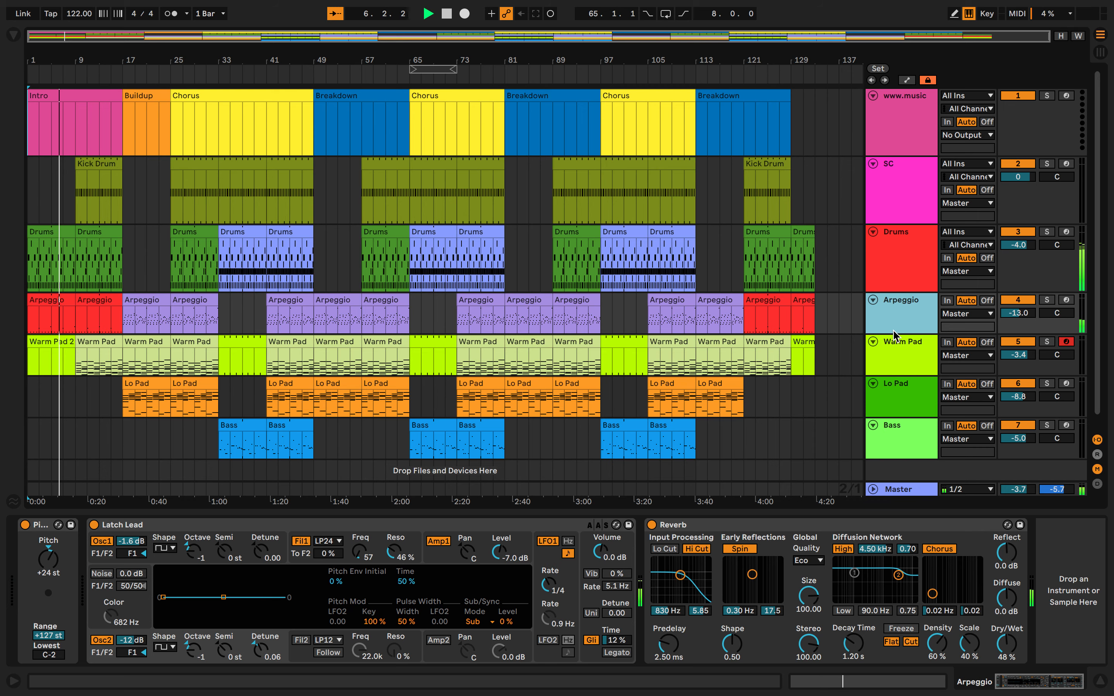
key("XF86AudioRaiseVolume")
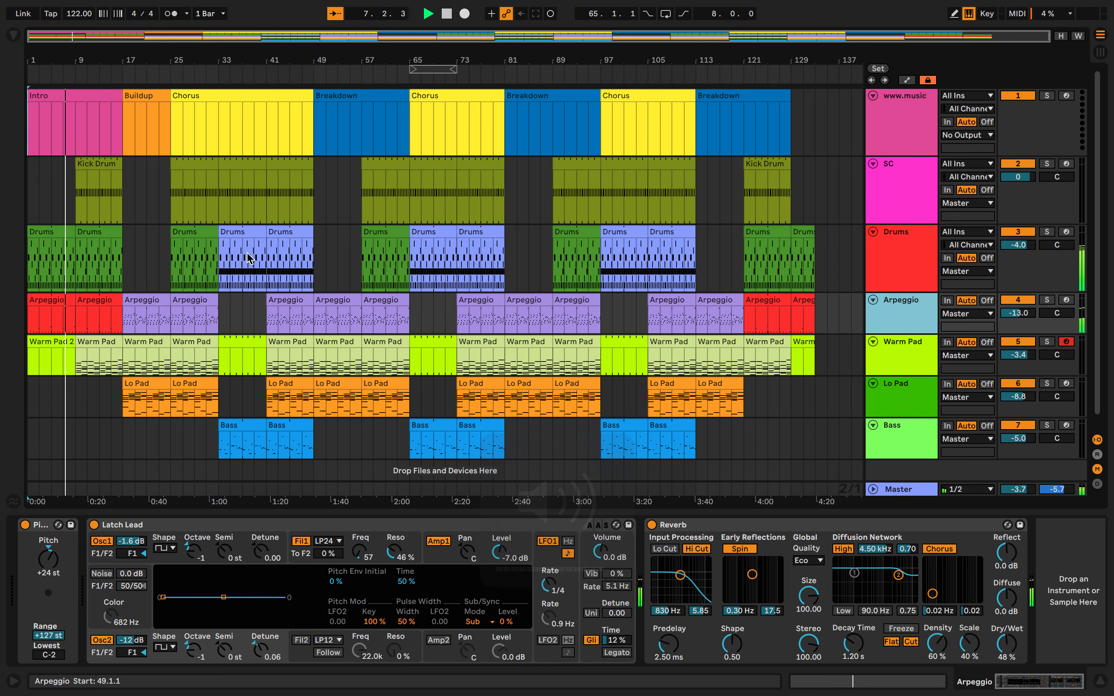
left_click(77, 94)
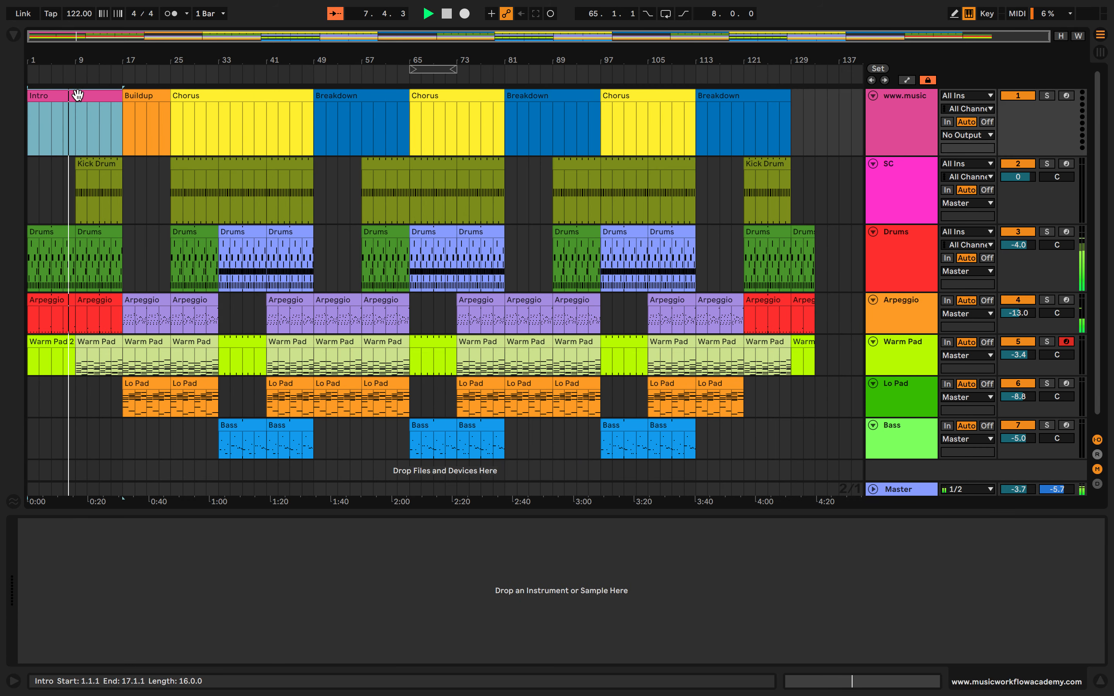
Show the automation lanes and choose Mixer as the automated device on the marker track
left_click(907, 81)
left_click(902, 109)
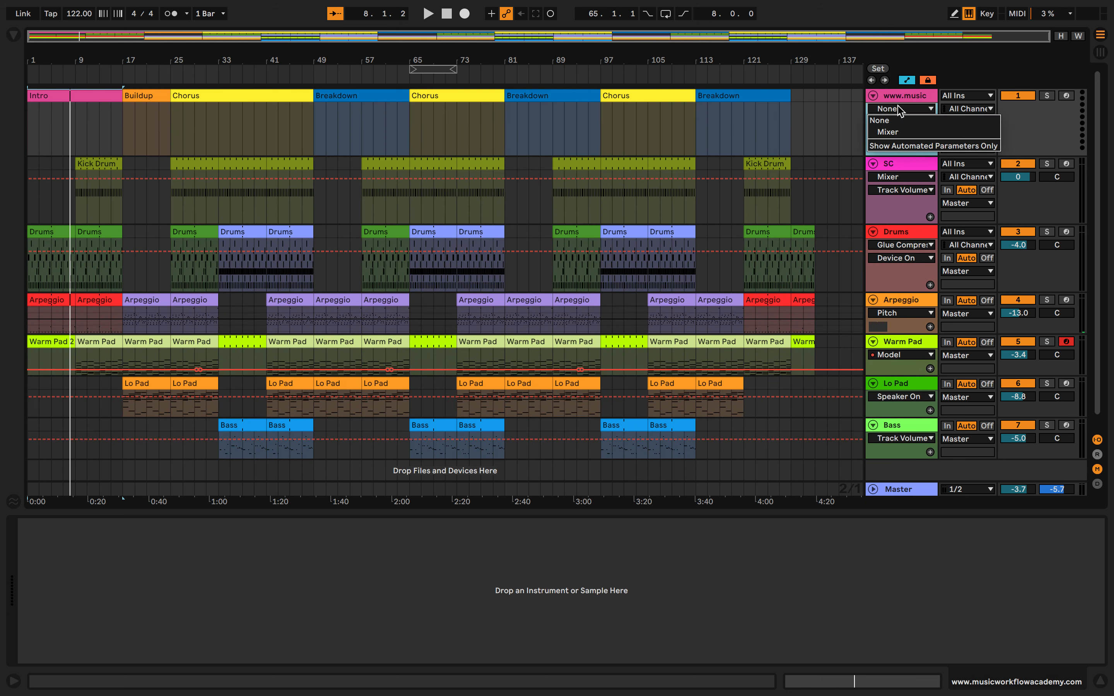
left_click(895, 140)
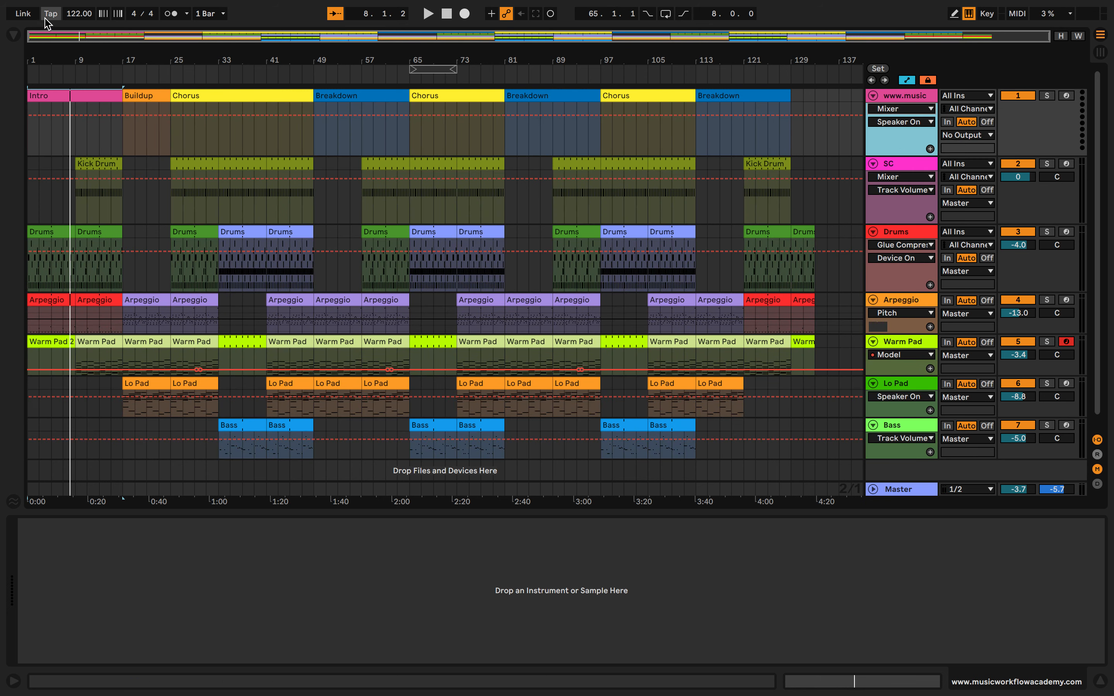
Show the browser and expand the Drive & Color folder of the audio effects
left_click(12, 37)
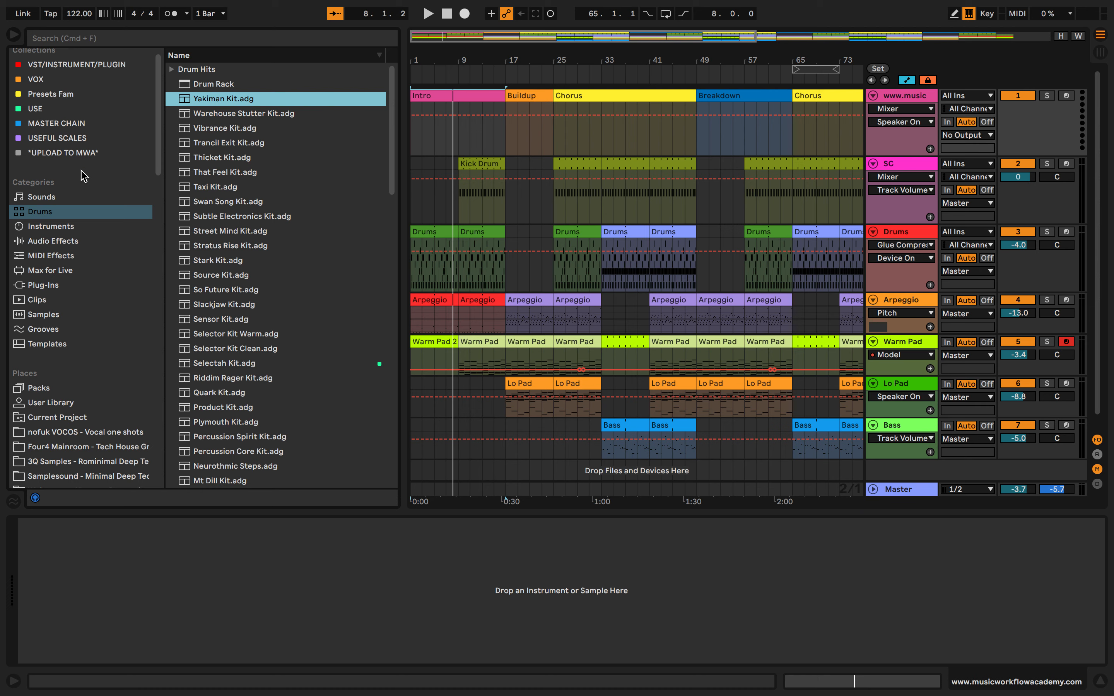
left_click(53, 241)
left_click(173, 84)
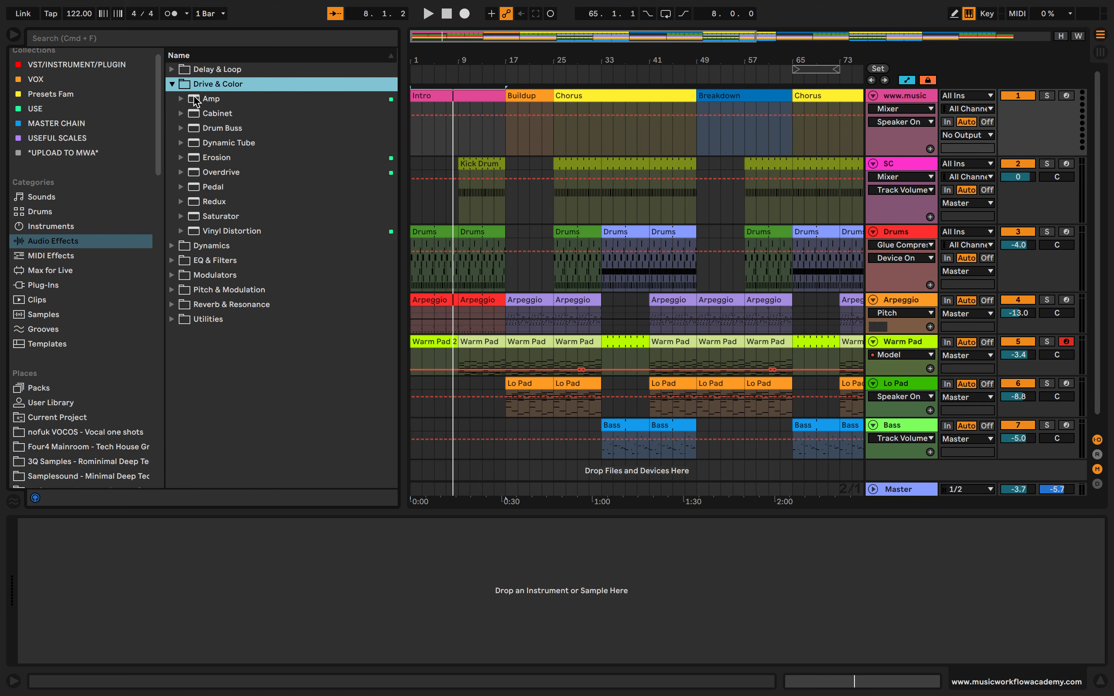
Add a Saturator from the Drive & Color effects to the marker track and hide the browser
left_click(220, 203)
left_click(221, 218)
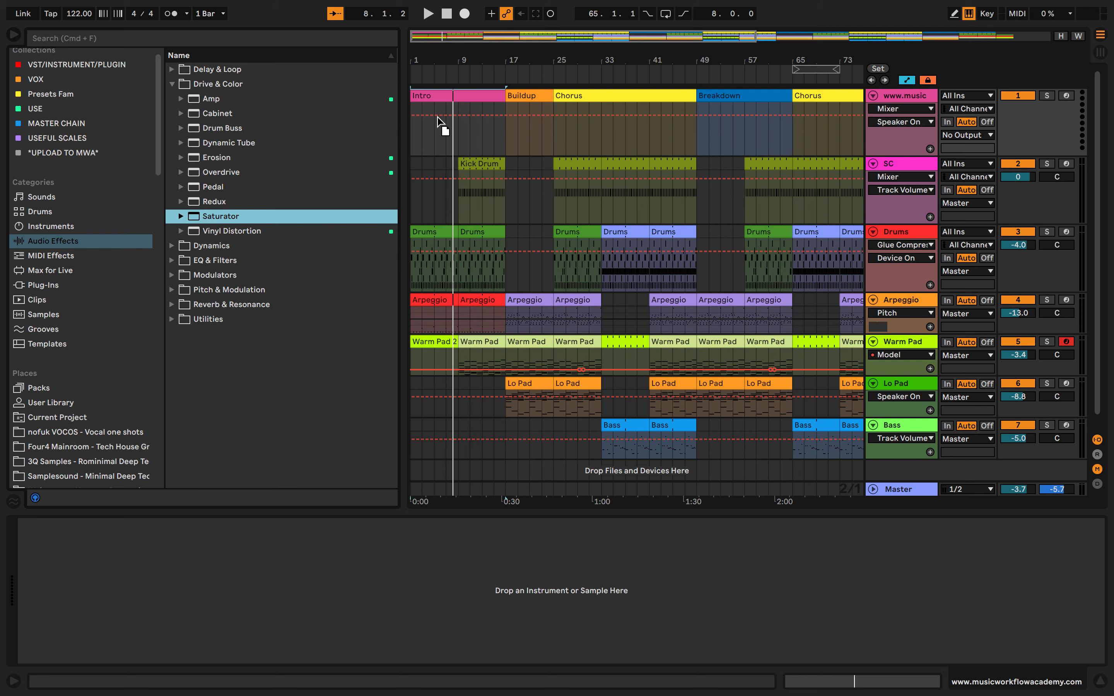
left_click_drag(437, 122, 437, 122)
key("super+alt+b")
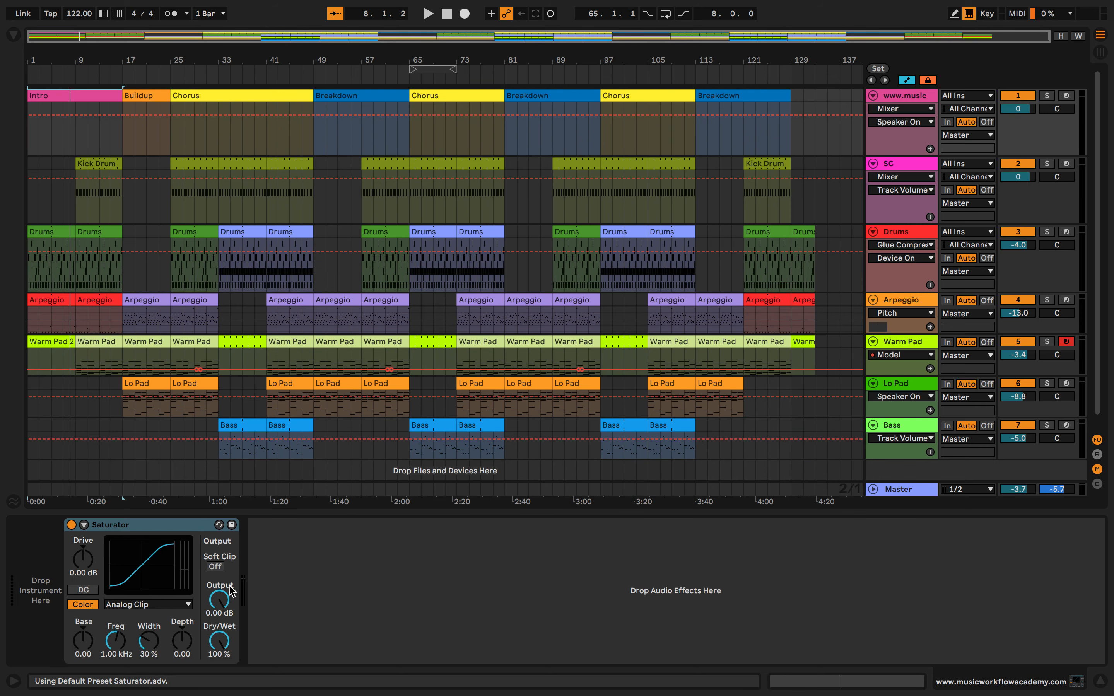
Show the Saturator's Drive automation and draw it rising gently to 2.43 dB at bar 17 and curving up to about 26.9 dB at bar 25
right_click(98, 565)
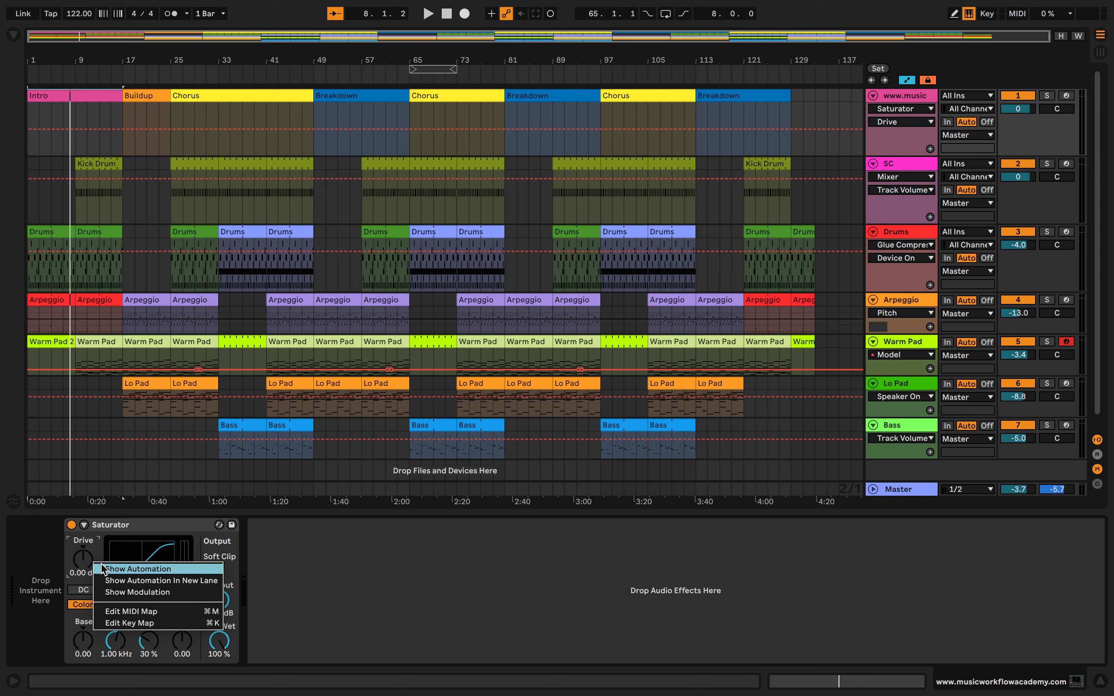
left_click(104, 567)
left_click(123, 129)
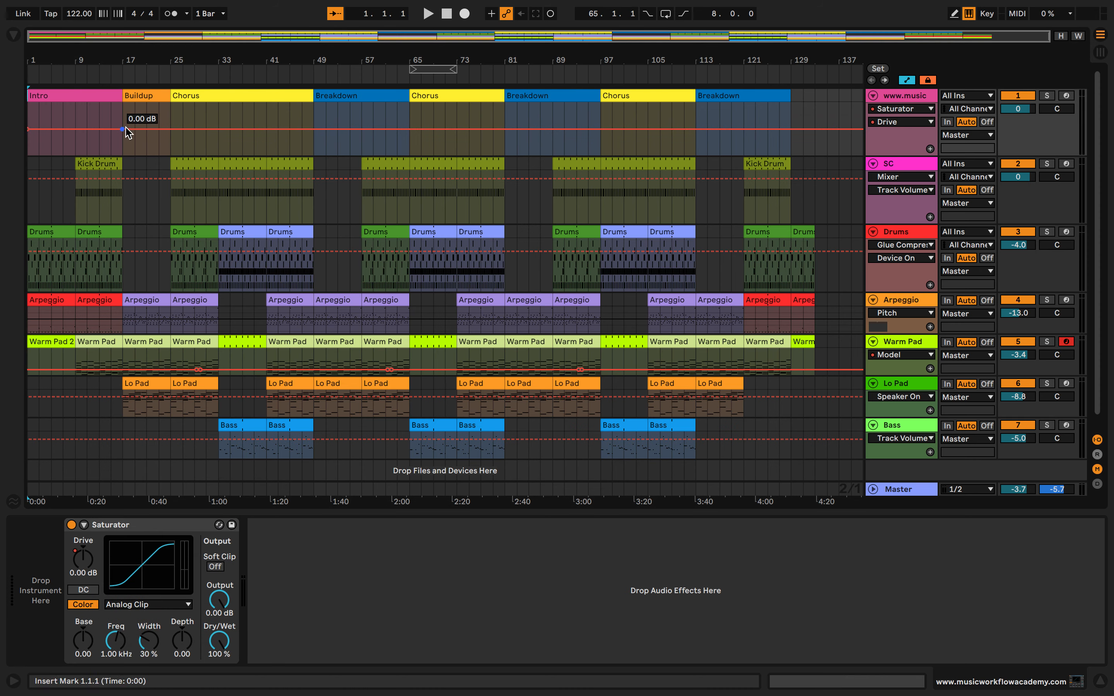
mouse_move(122, 130)
left_mouse_down()
mouse_move(170, 129)
mouse_move(170, 109)
mouse_move(125, 130)
left_mouse_up()
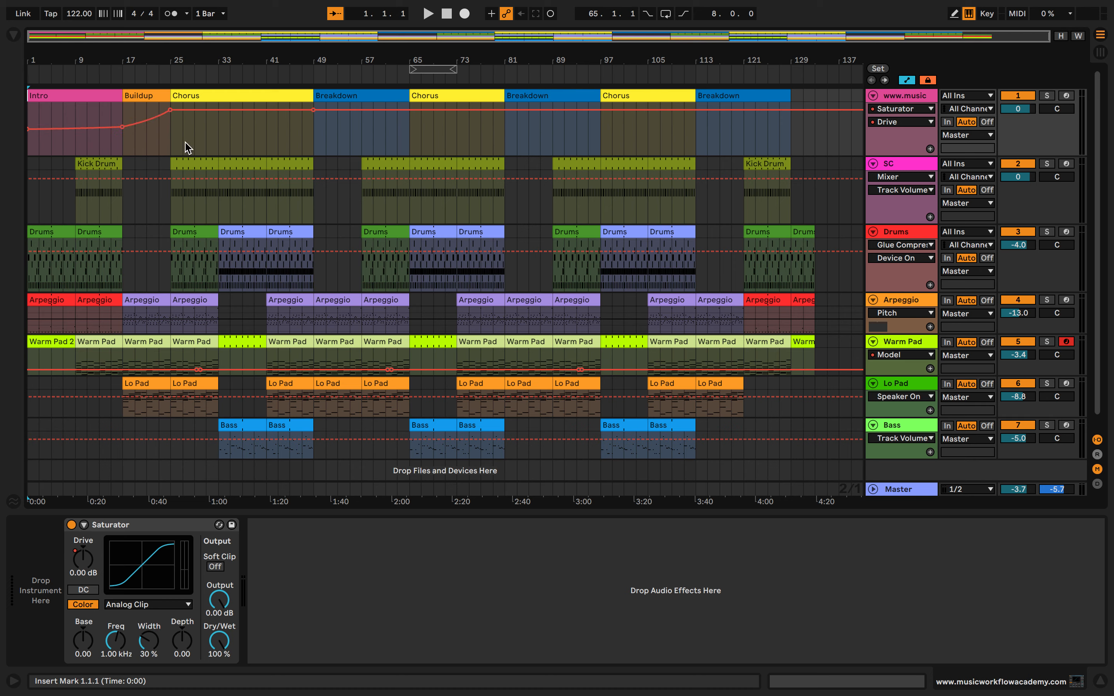
Copy the Intro and Buildup Drive automation to the Breakdown at bar 49 and shorten it to end at bar 65
left_click(174, 145, "shift")
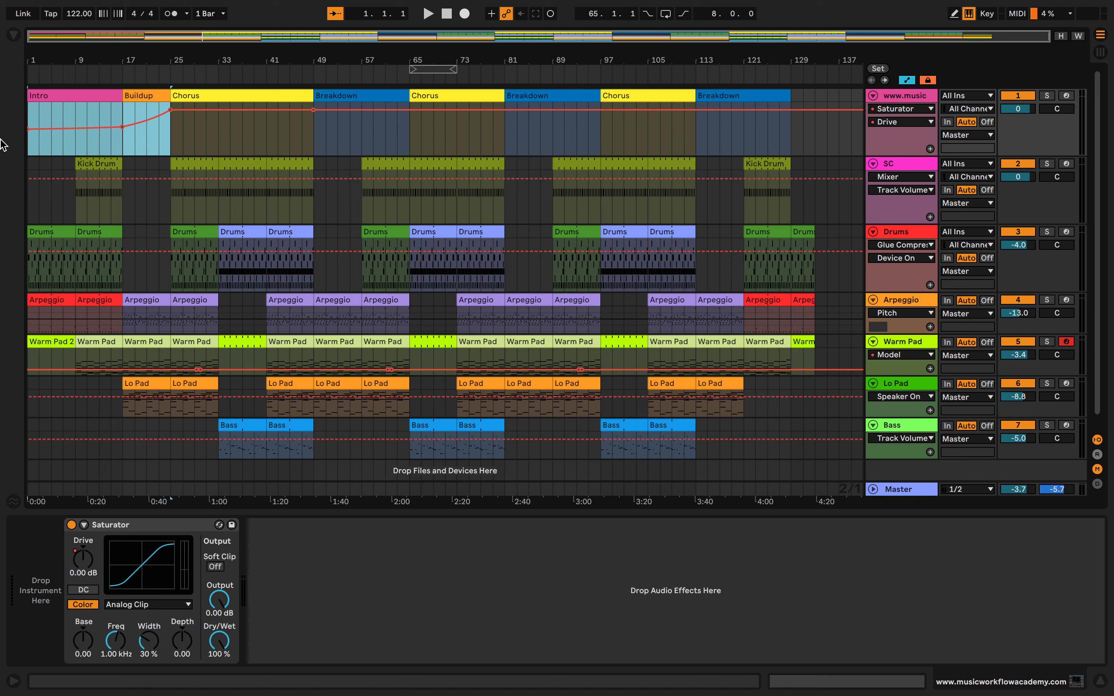
left_click(317, 138)
key("super+v")
left_click(416, 139)
left_click_drag(409, 126, 362, 127)
left_click_drag(457, 109, 313, 152)
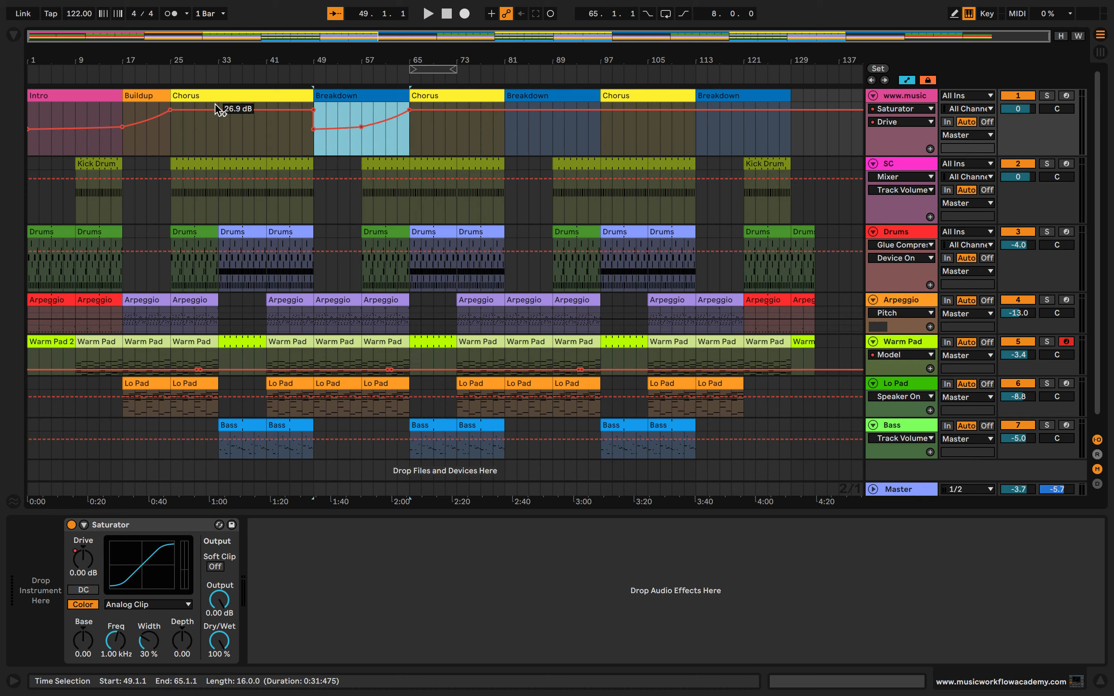
key("ctrl+c")
left_click(409, 136)
key("ctrl+v")
key("ctrl+z")
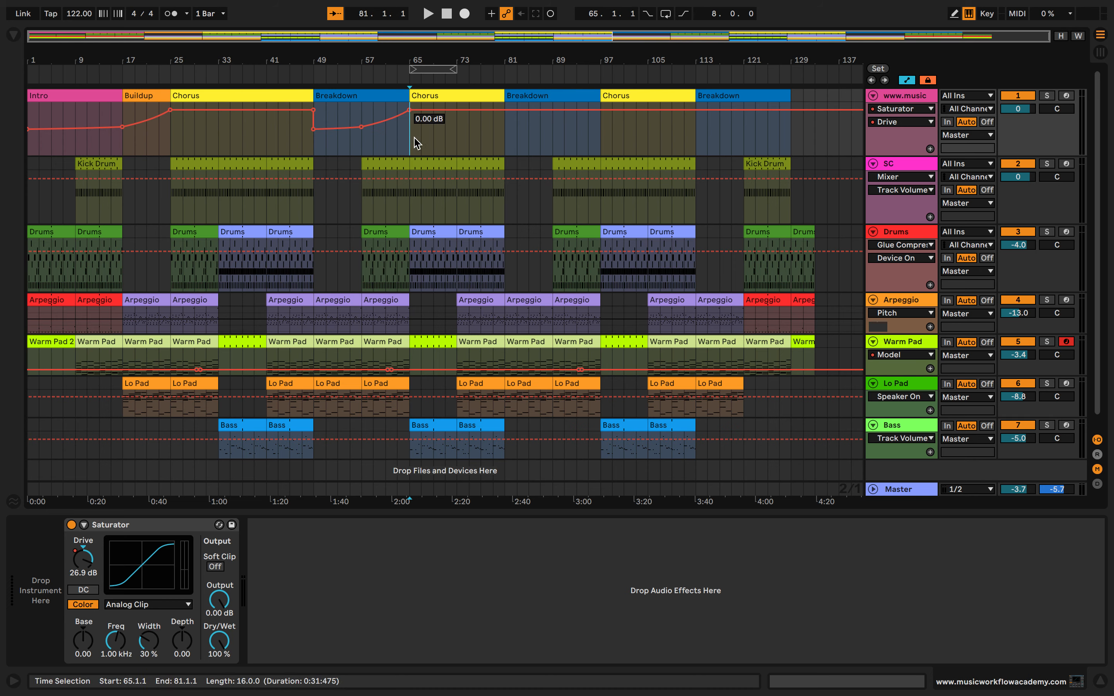
Copy the first Chorus's Drive automation to bar 65, and lower the Drive point at bar 25 to about 25.8 dB
left_click_drag(172, 146, 257, 142)
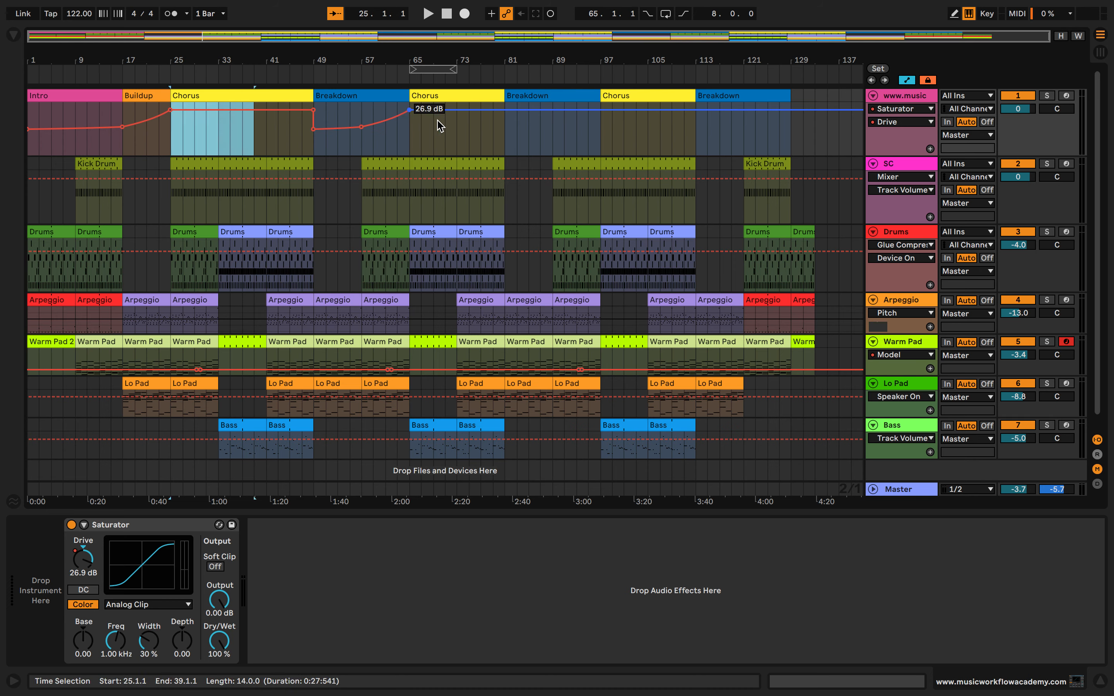
left_click(421, 140)
key("ctrl+v")
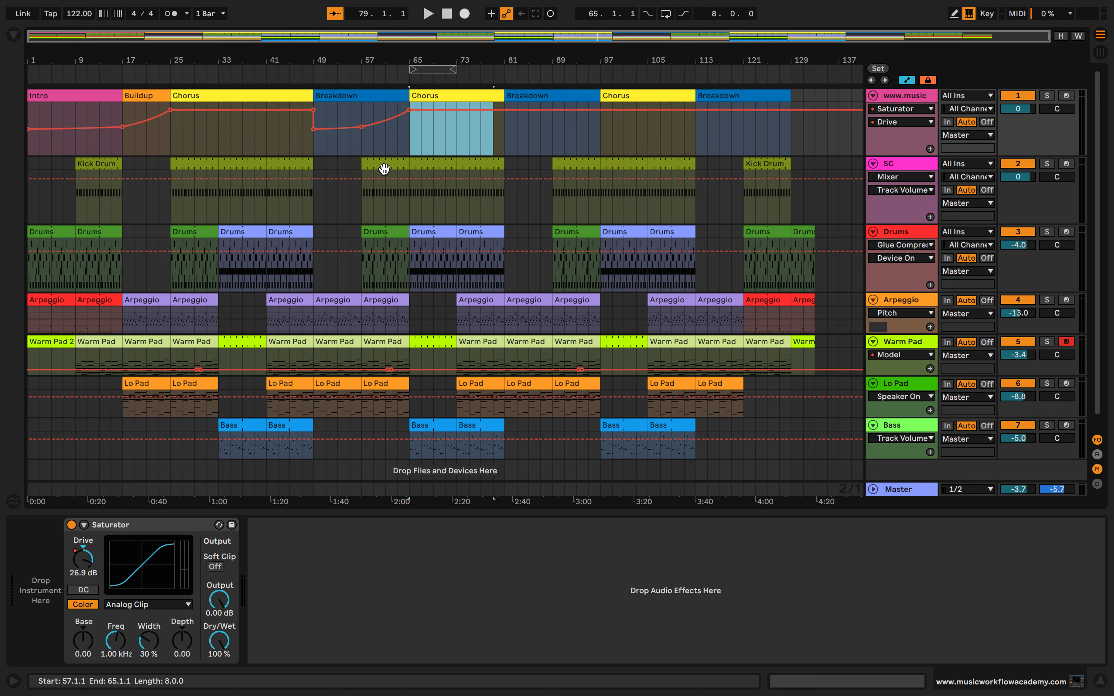
left_click_drag(182, 109, 167, 113)
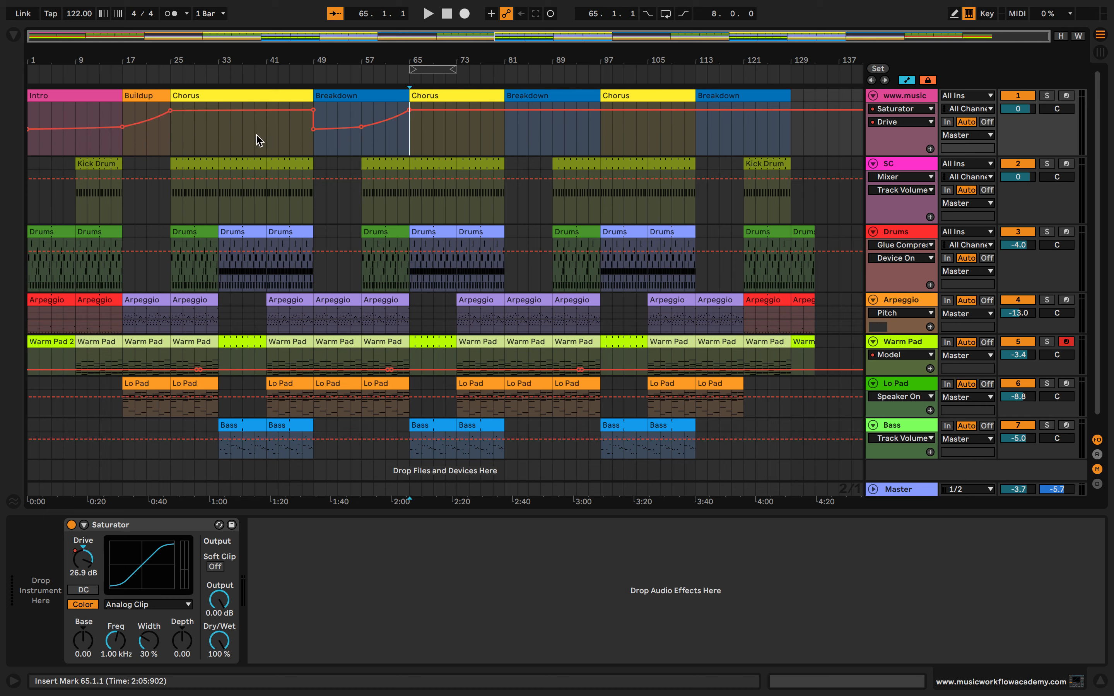
Split the first Chorus marker at bar 41 and name its second half "Chorus Pt. 2"
key("ctrl+e")
left_click(297, 98)
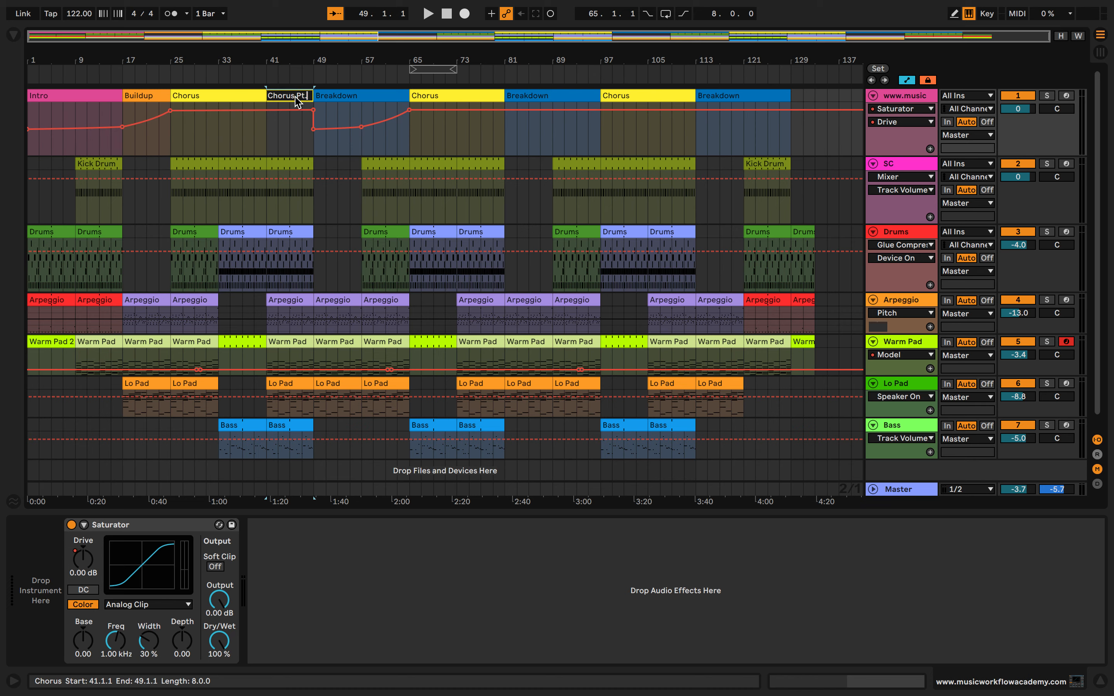
key("Return")
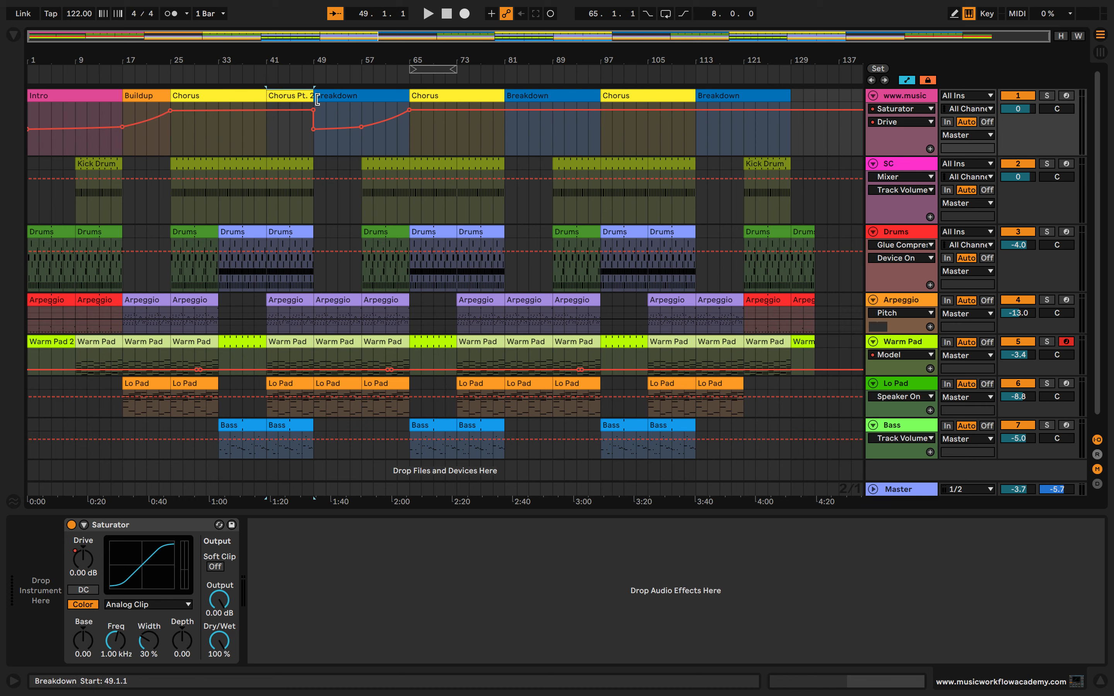
Paste the Chorus Pt. 2 marker over the second half of the other two Choruses, at bars 73 and 105
left_click(459, 136)
key("ctrl+v")
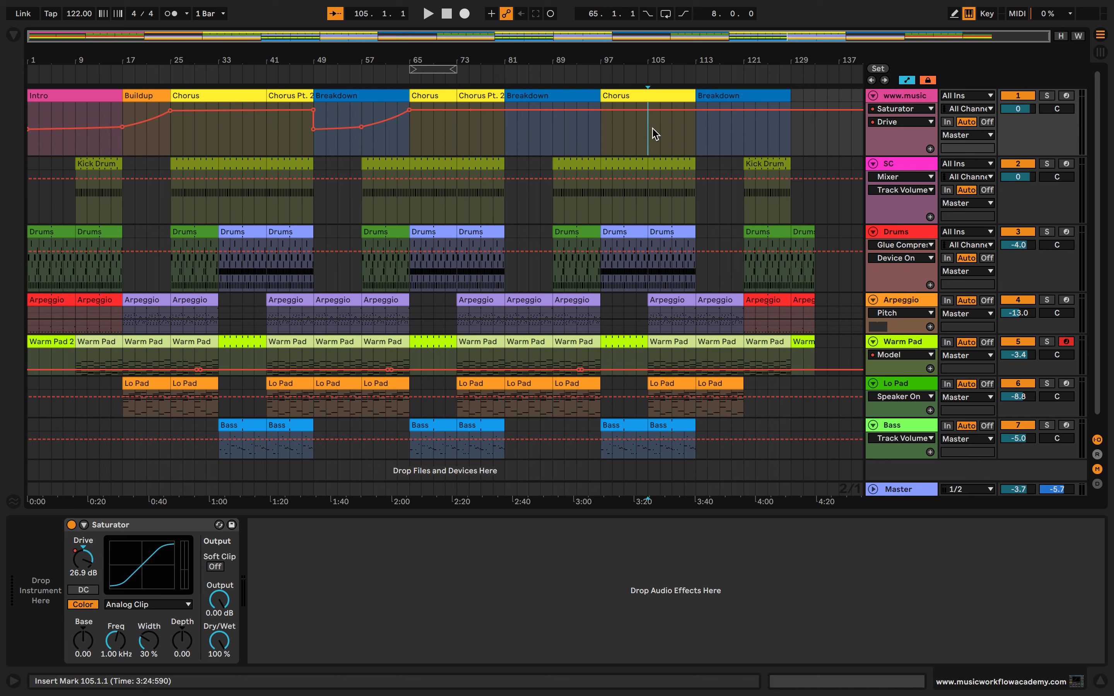
left_click(653, 135)
key("ctrl+v")
Play the change into the first Breakdown, and copy that Breakdown's Drive automation to the Breakdowns at bars 81 and 113
left_click(303, 71)
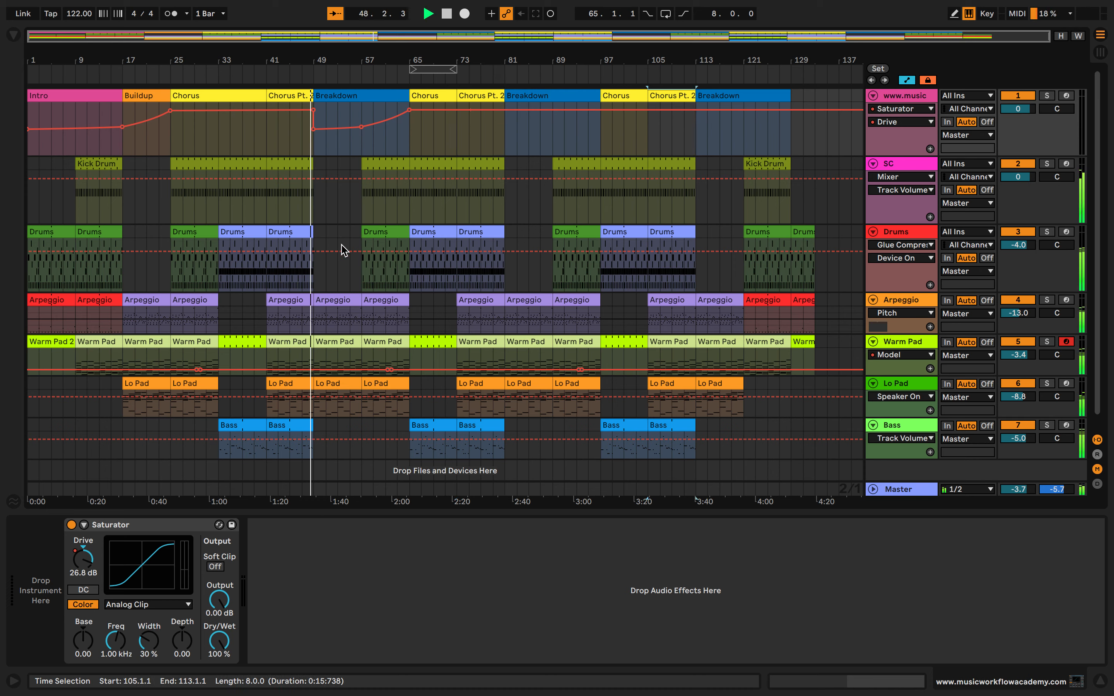
left_click_drag(409, 134, 315, 140)
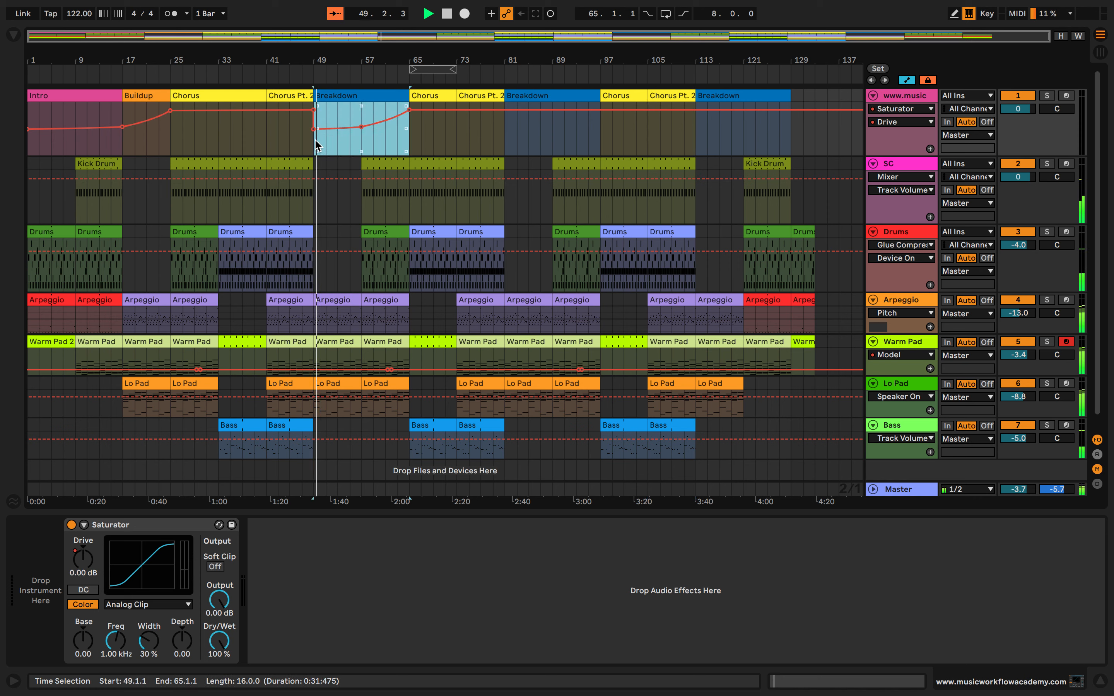
key("ctrl+c")
left_click(504, 125)
key("ctrl+v")
key("space")
left_click(696, 136)
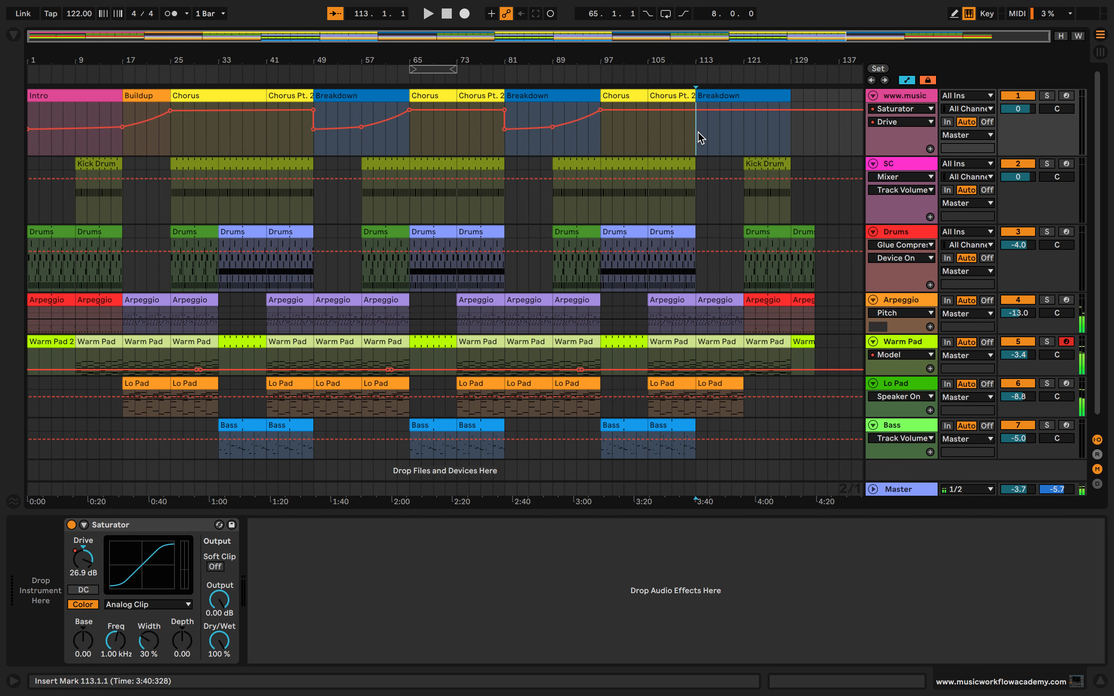
key("ctrl+v")
Copy the first Chorus's Drive automation, bars 25 to 41, to the Choruses at bars 65 and 97
left_click_drag(178, 139, 253, 139)
left_click(254, 139)
left_click_drag(168, 134, 261, 129)
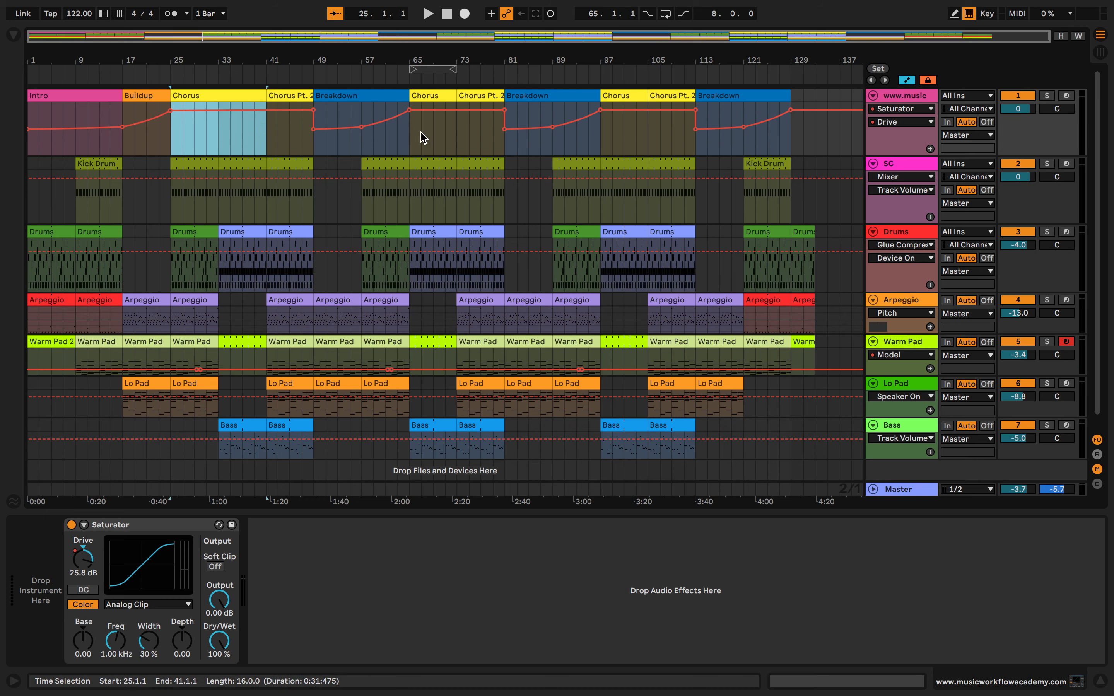
left_click_drag(423, 137, 505, 138)
left_click_drag(603, 140, 687, 143)
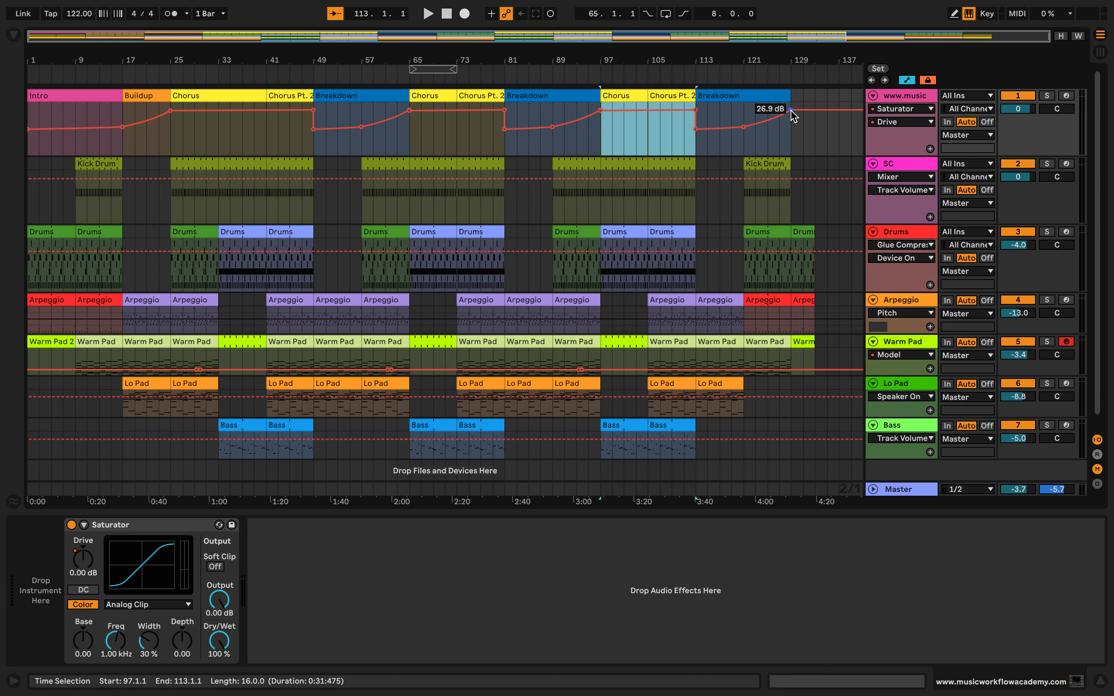
Lower the Drive point at bar 129 to about 6.45 dB, and split off an Outro marker at bar 121 extended to the last clips' end
left_click_drag(790, 110, 790, 124)
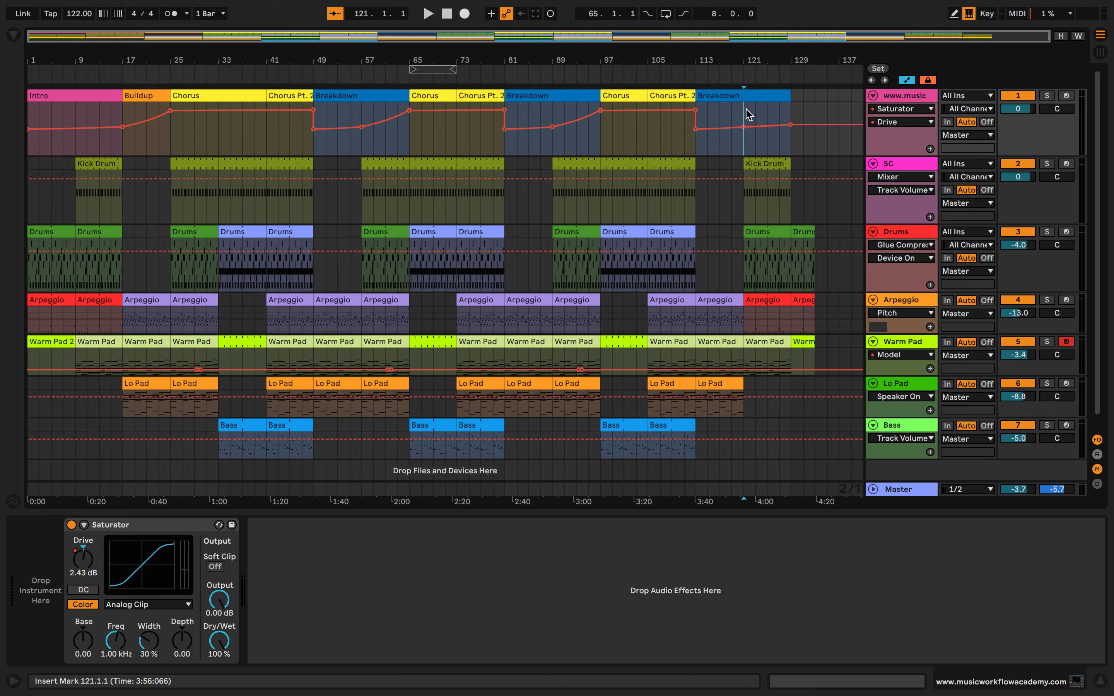
left_click(762, 95)
key("super+r")
type("O")
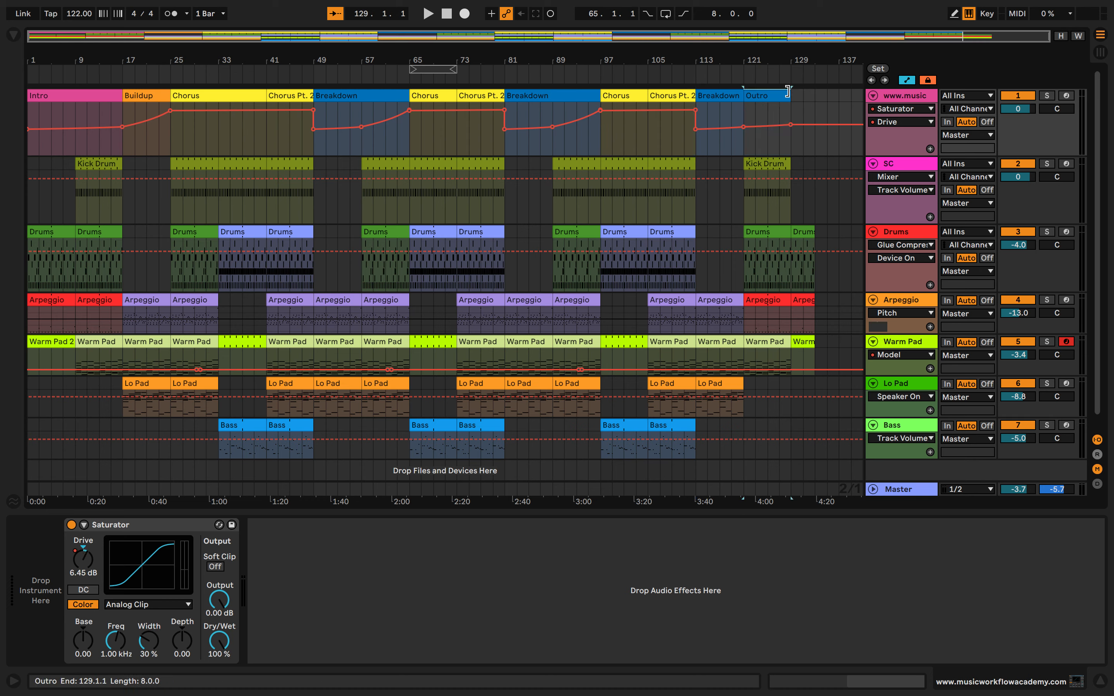
left_click_drag(787, 91, 814, 90)
Play the song from the start into the first Chorus with the system volume raised
left_click(446, 14)
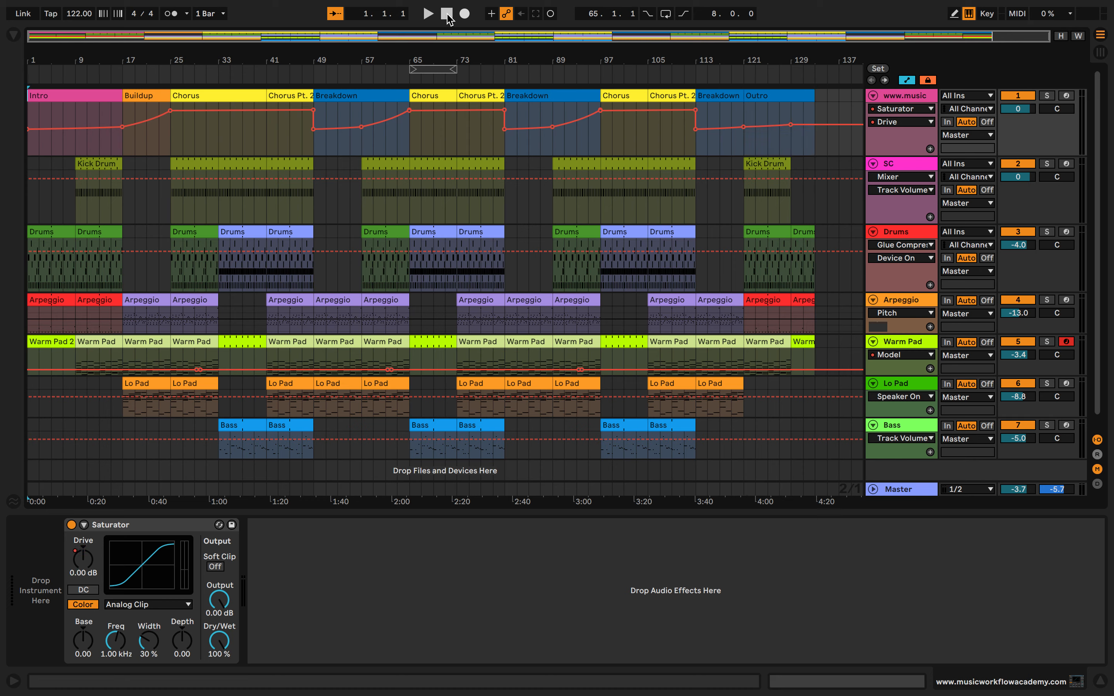
key("space")
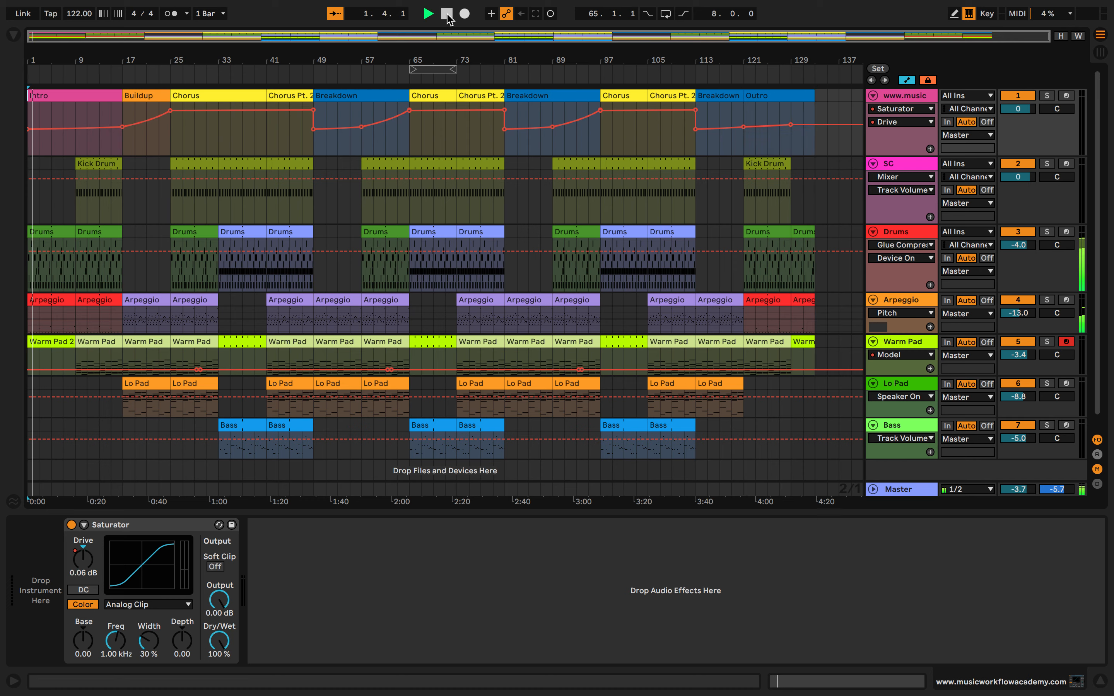
key("XF86AudioRaiseVolume")
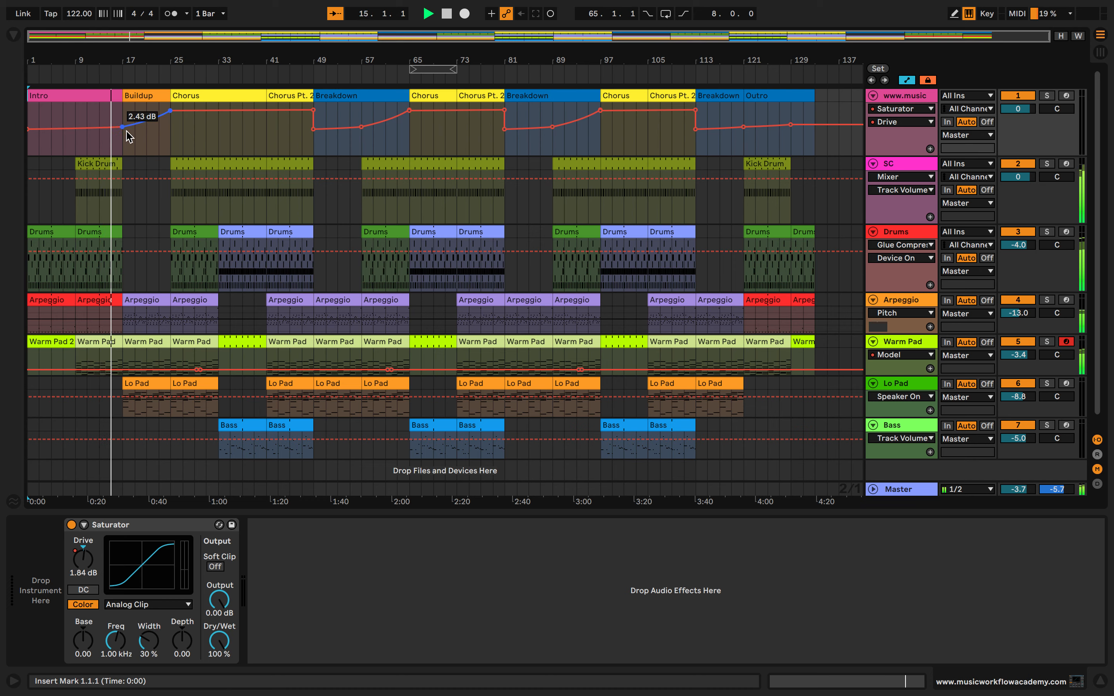
left_click(139, 123)
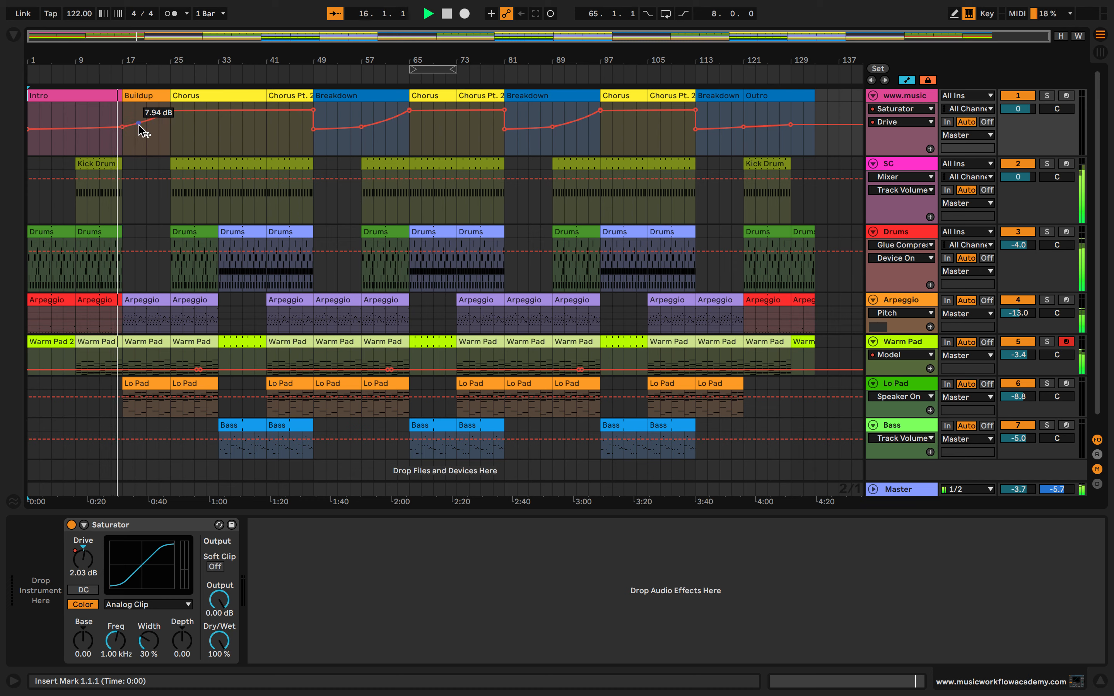
left_click(254, 140)
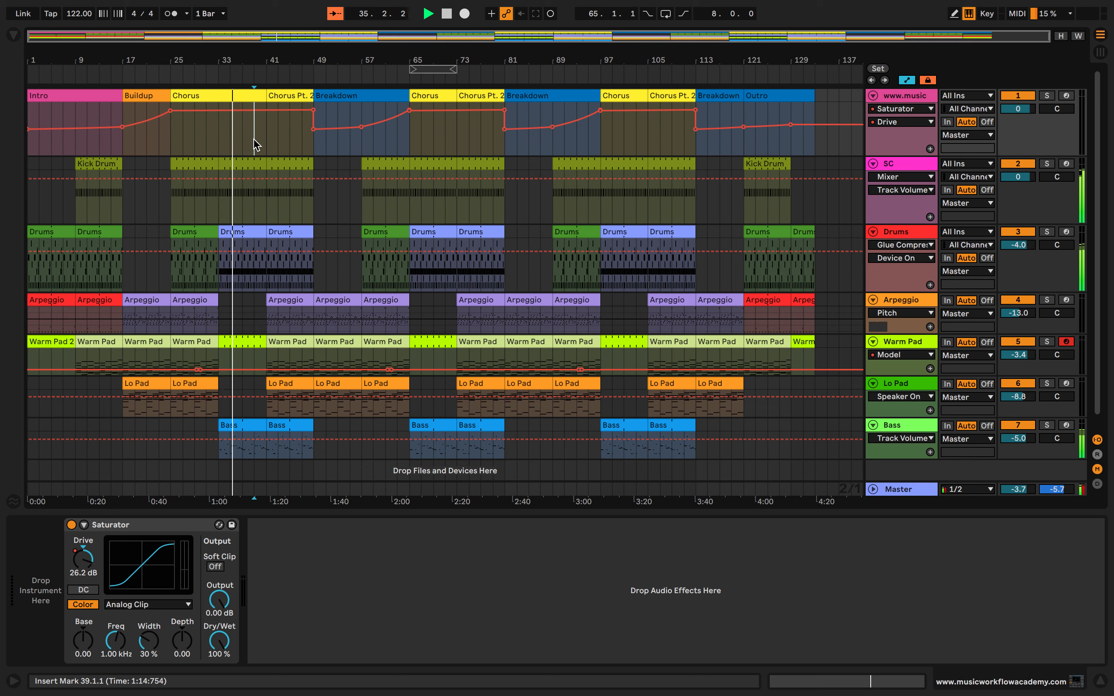
Extend the Buildup marker to bar 33 and move the Drive peak from bar 25 to bar 33
left_click_drag(170, 95, 218, 98)
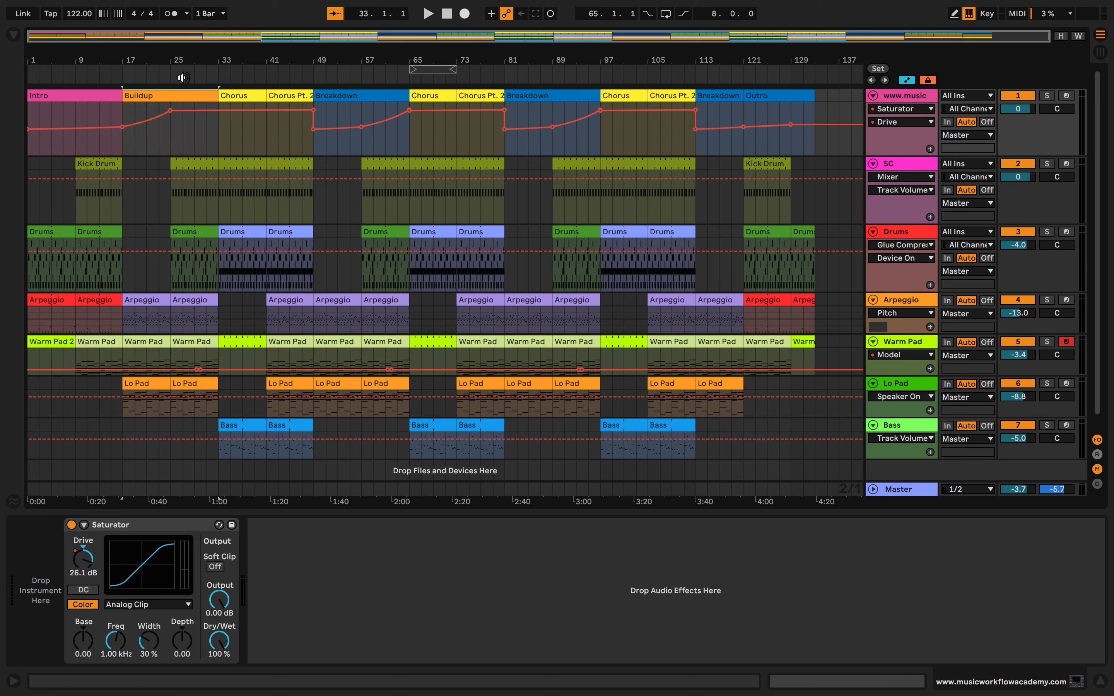
left_click(199, 77)
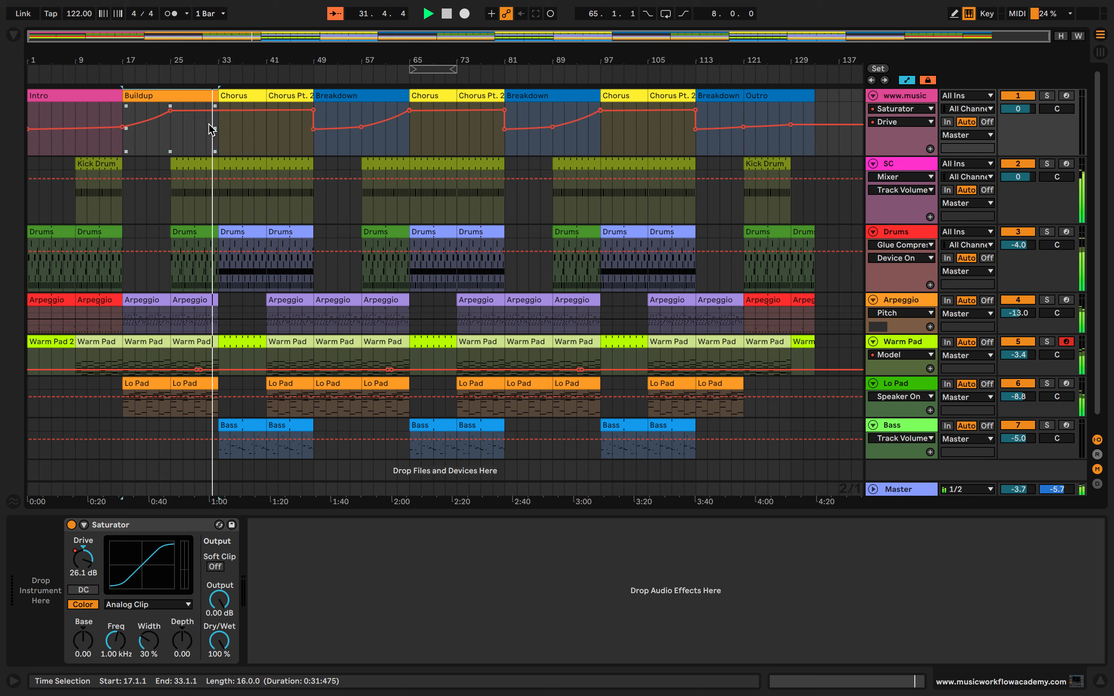
left_click(171, 128)
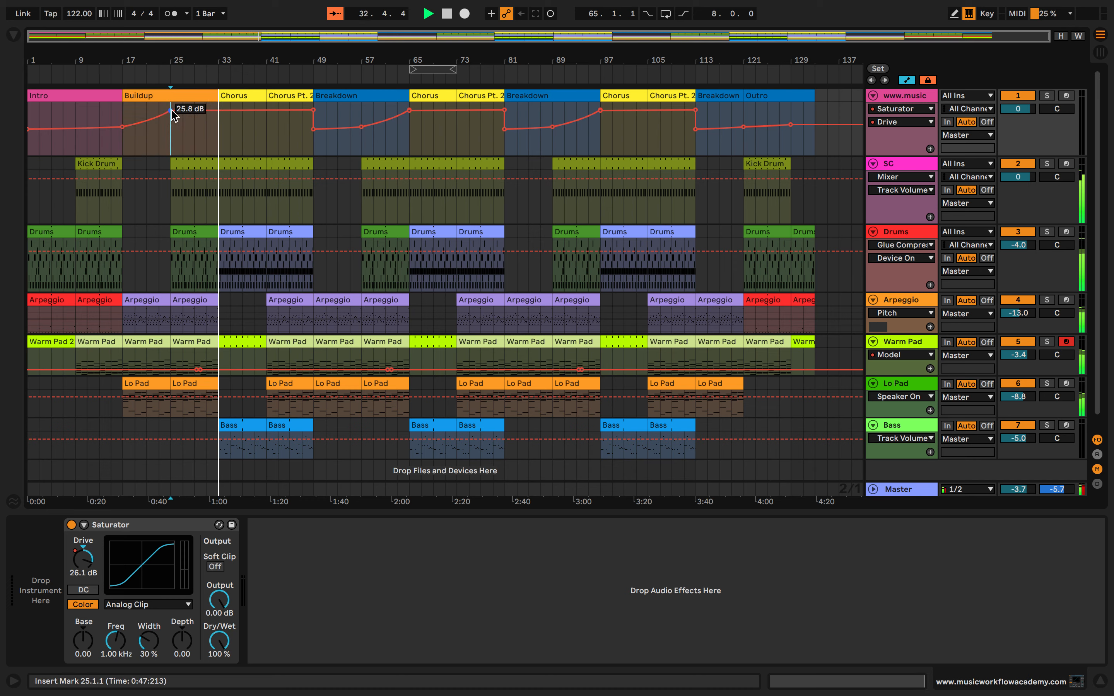
left_click_drag(172, 111, 220, 111)
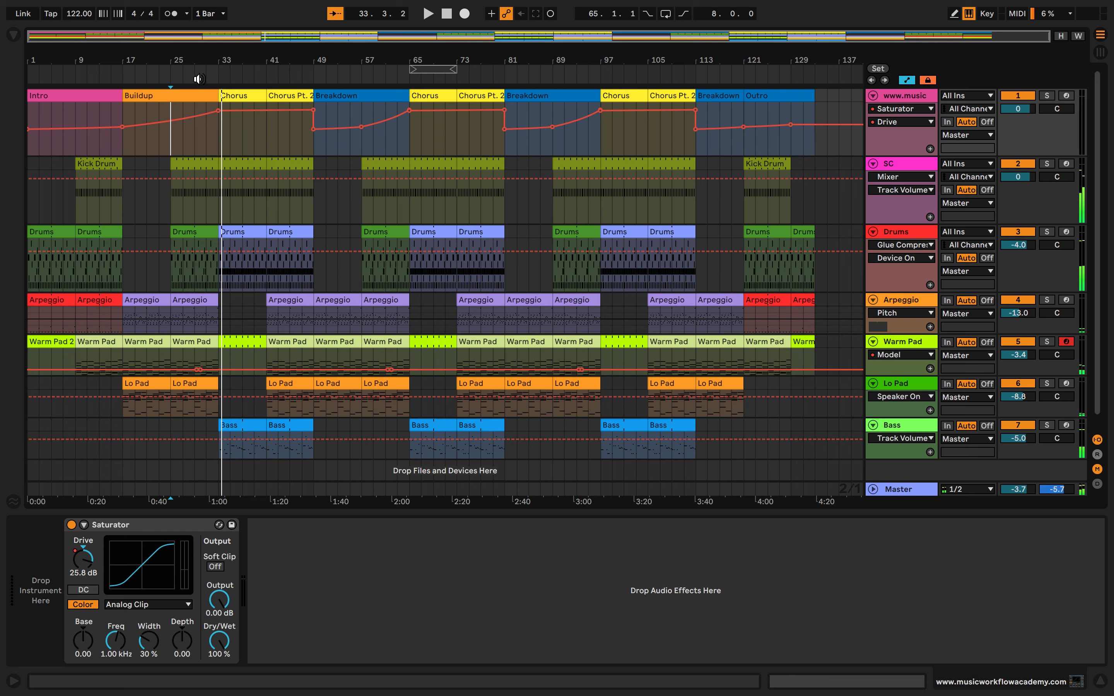
Play the song from the end of the Buildup into the second Breakdown, toggling the automation lanes off and on
key("space")
left_click(226, 136)
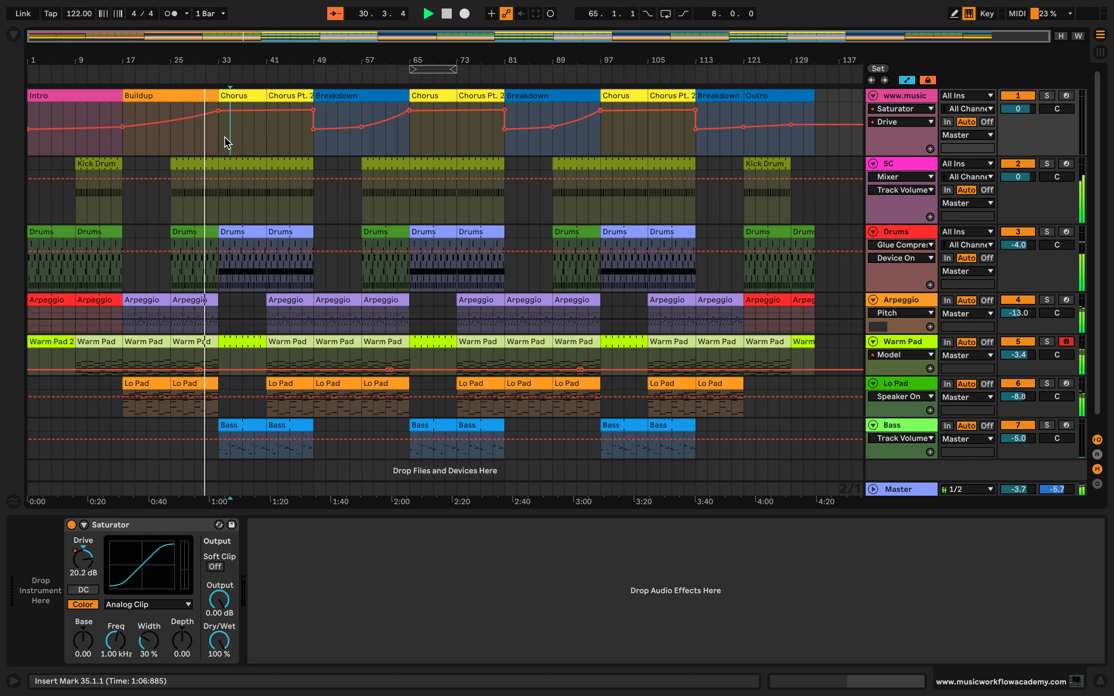
key("plus")
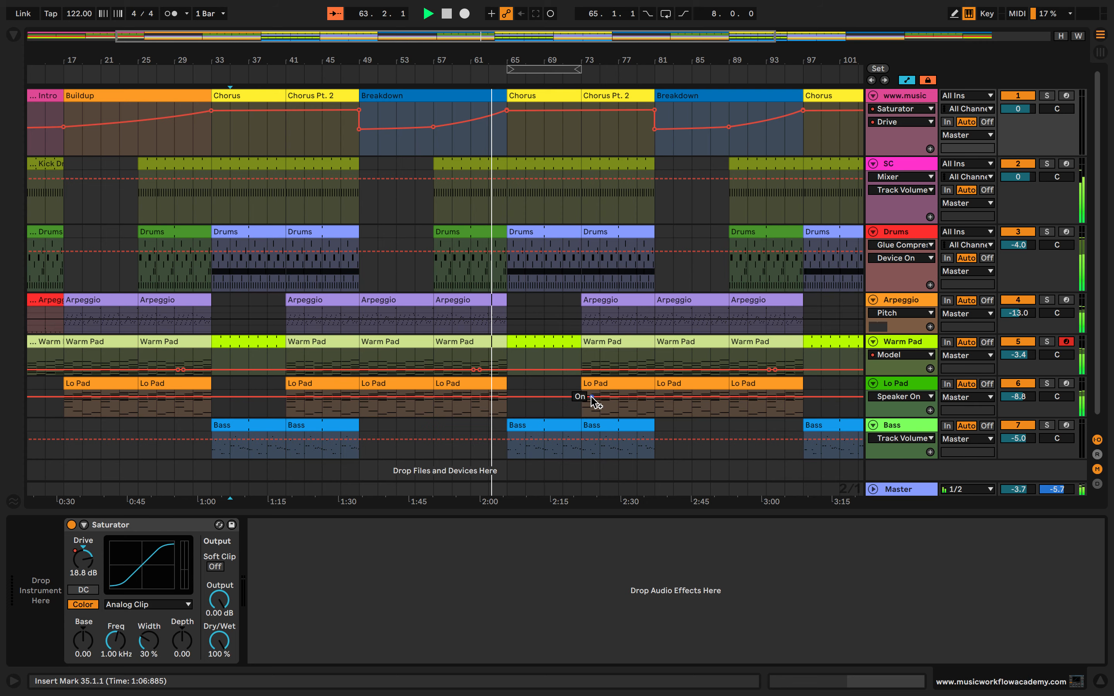
key("a")
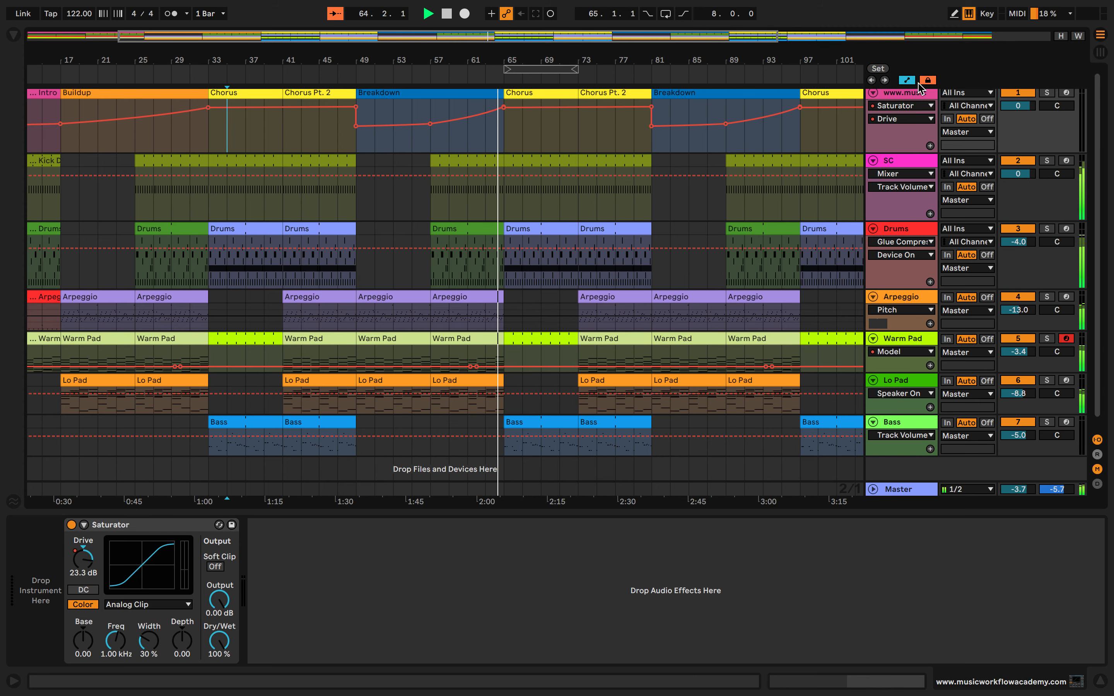
key("a")
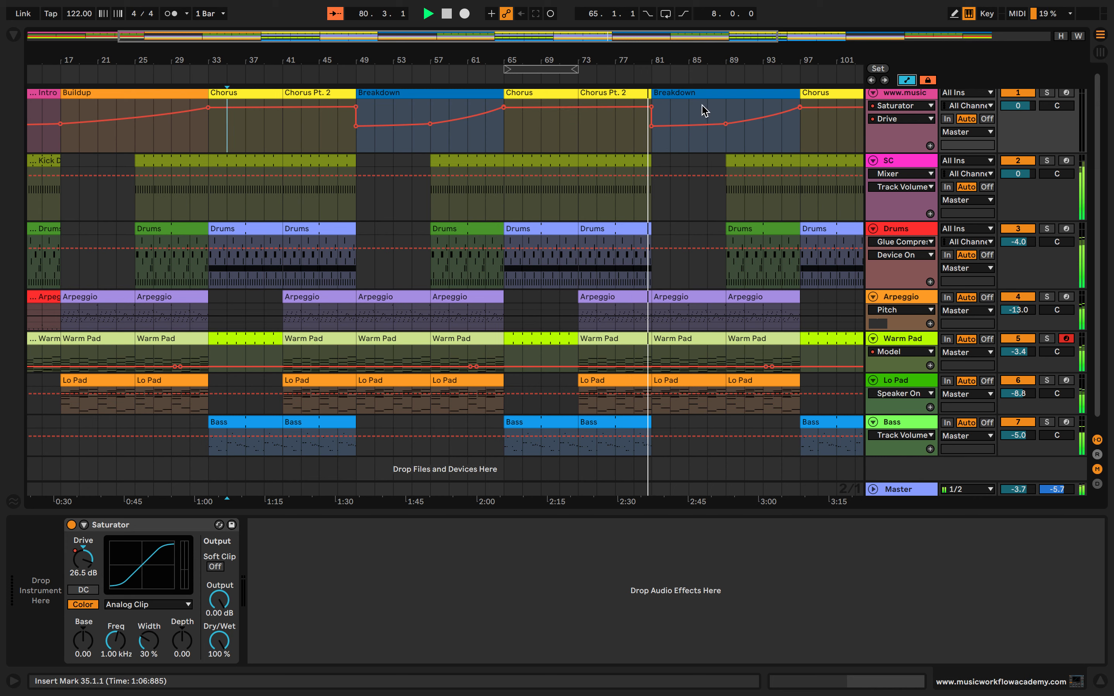
scroll(691, 164, "down", 1)
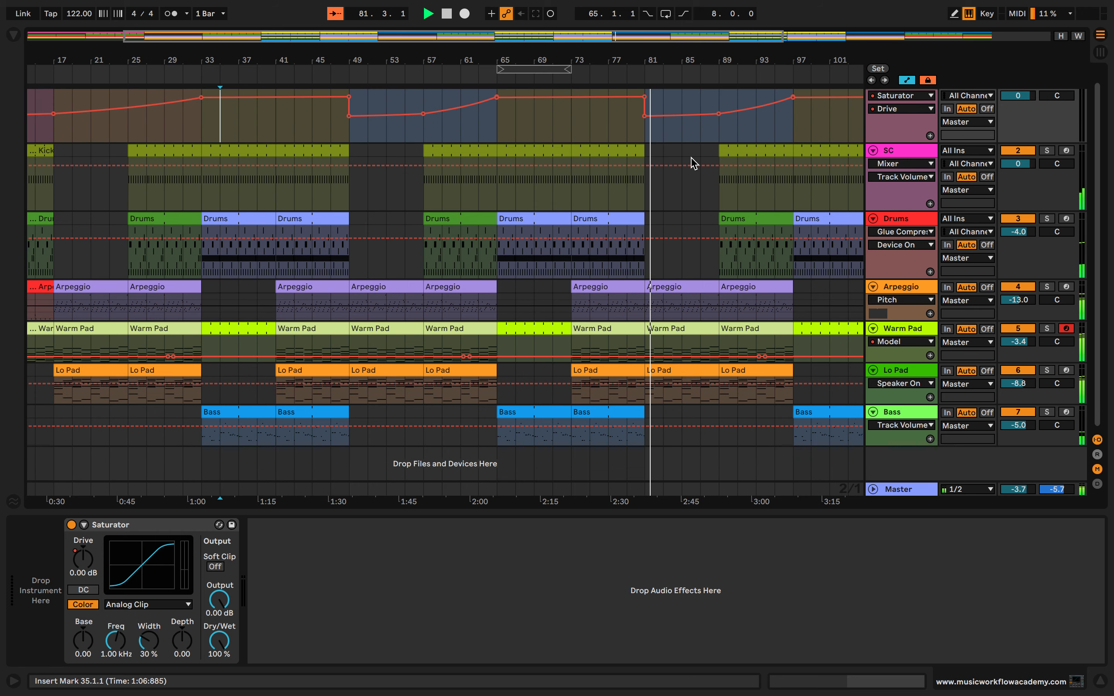
Hide the automation lanes and review the Lo Pad and Arpeggio devices and the Session View scenes while the second Breakdown plays
key("a")
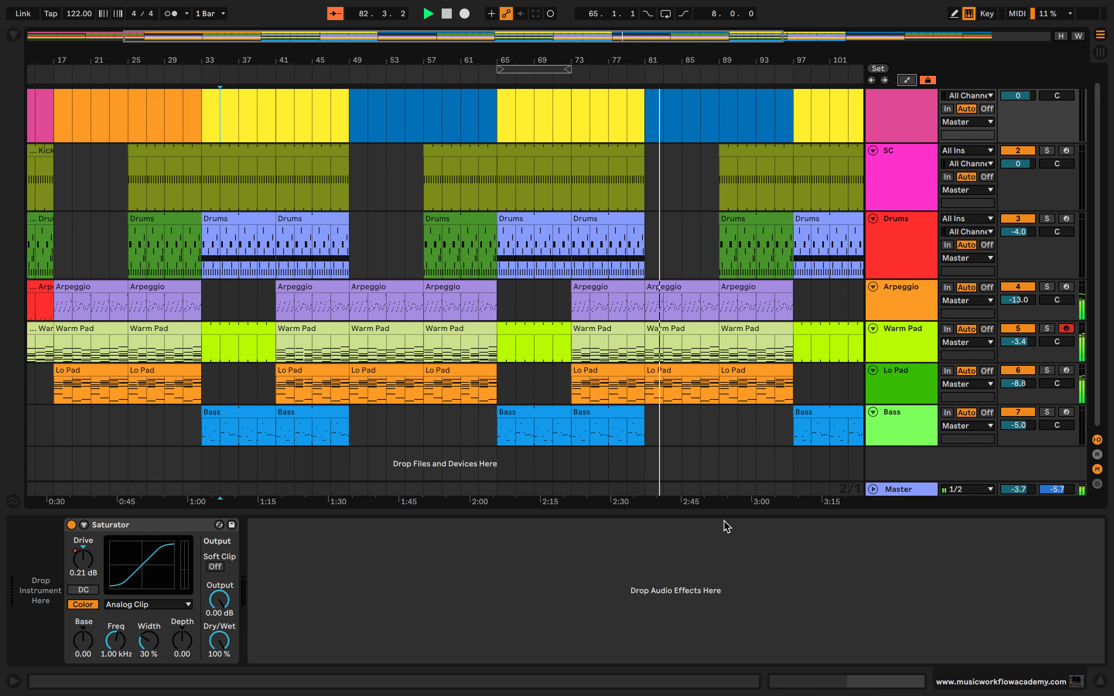
scroll(733, 450, "up", 1)
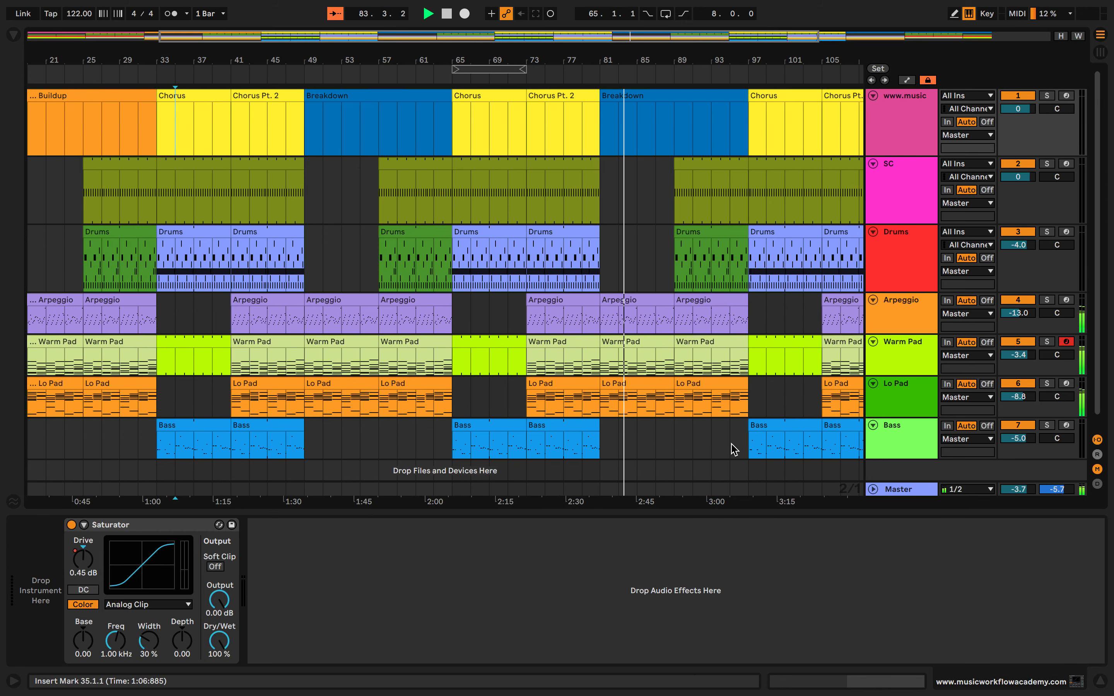
scroll(734, 448, "down", 1)
left_click(634, 367)
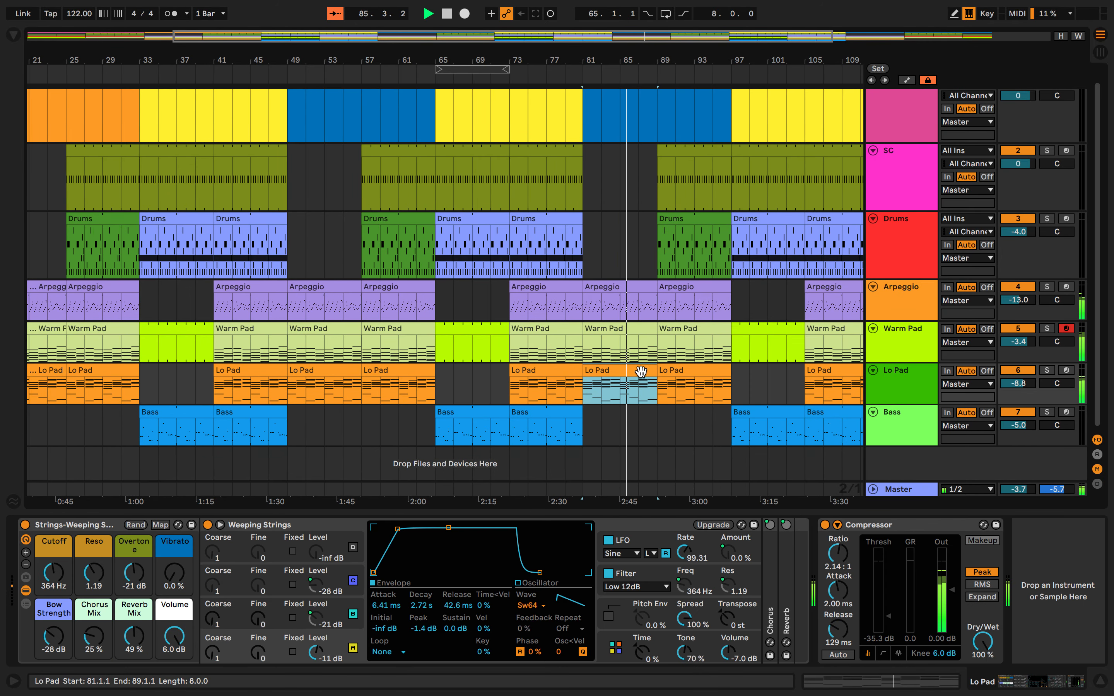
left_click(890, 299)
scroll(736, 344, "up", 1)
scroll(736, 344, "right", 5)
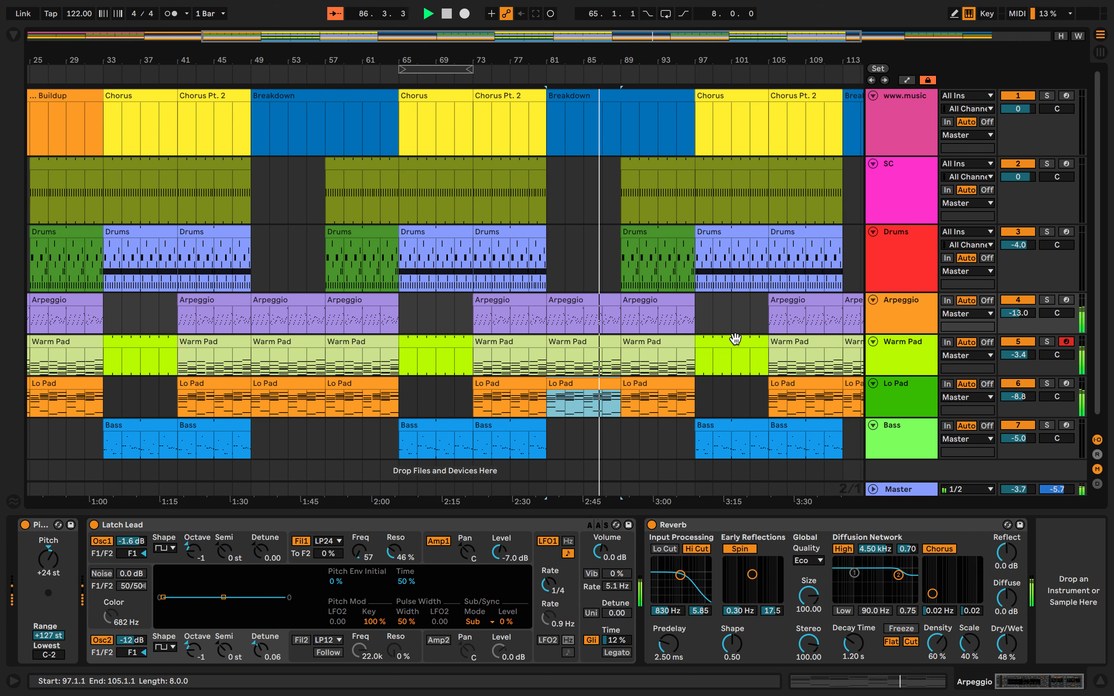
left_click(1102, 54)
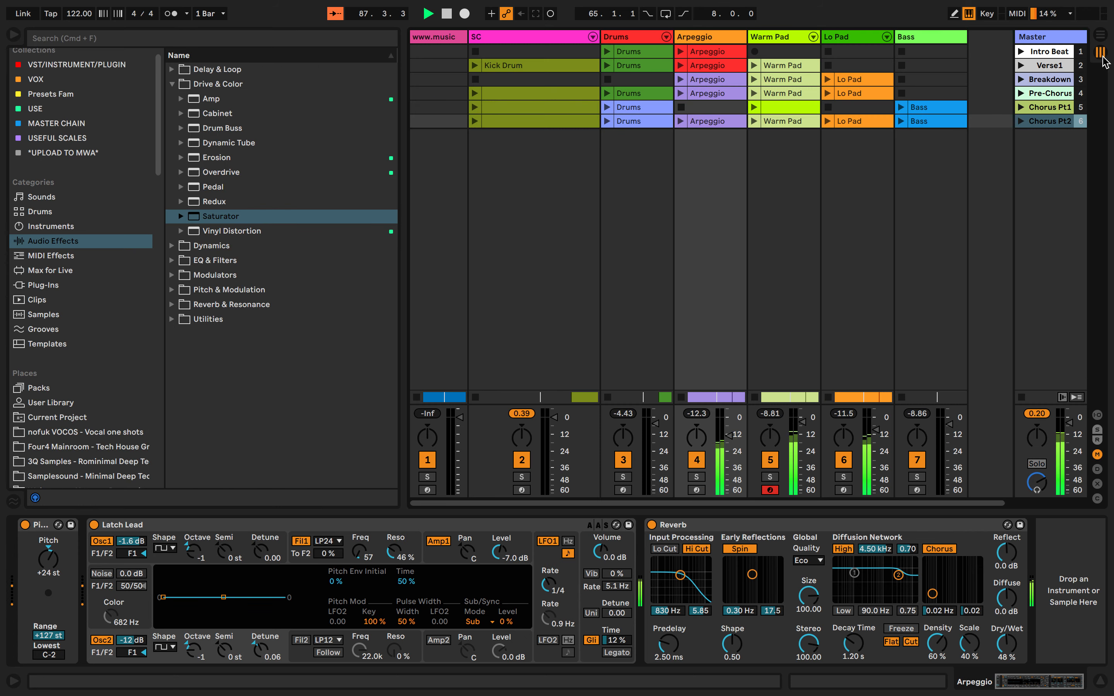
left_click(1100, 36)
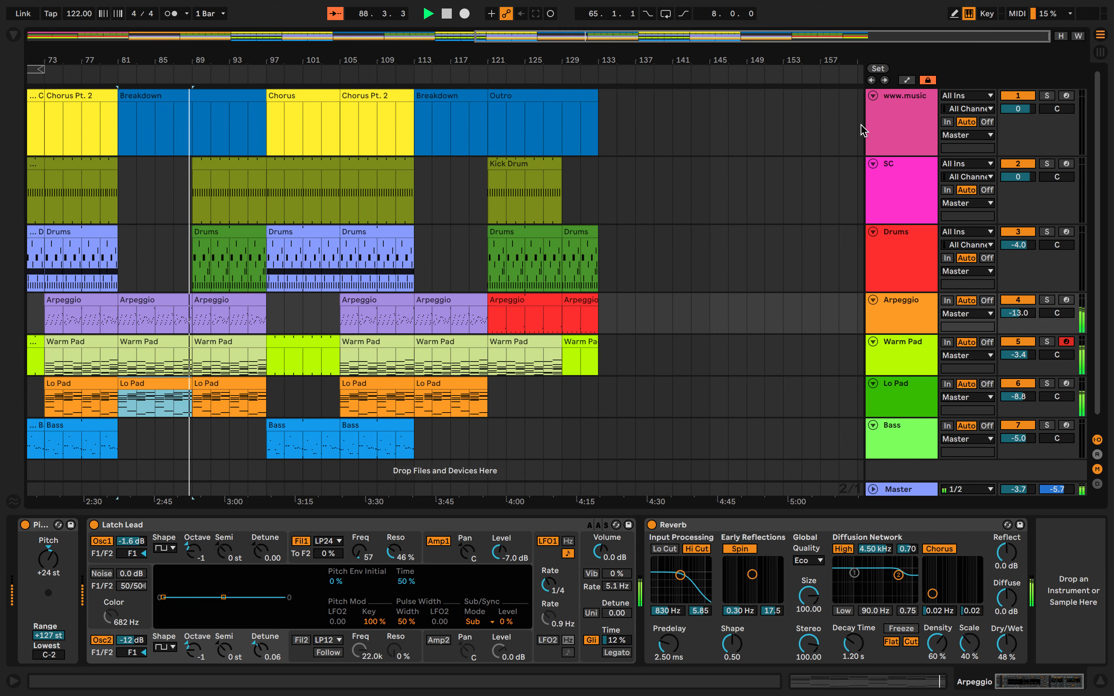
Split the Breakdown marker at bar 89 and rename its second half Pre Chorus
scroll(271, 169, "left", 5)
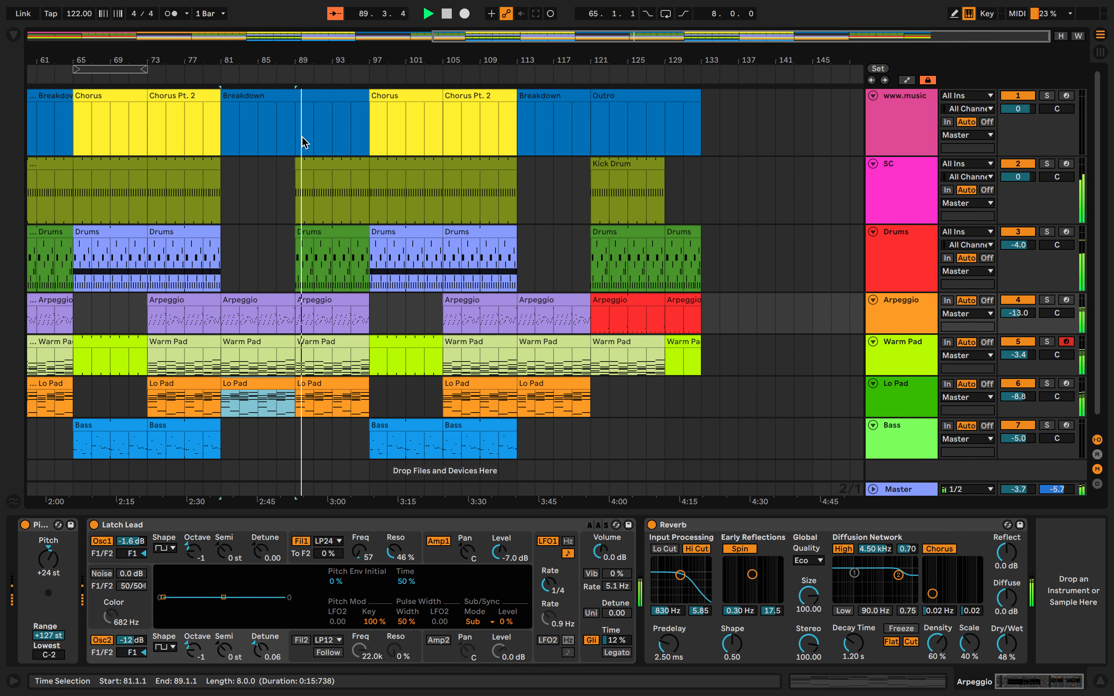
left_click(297, 143)
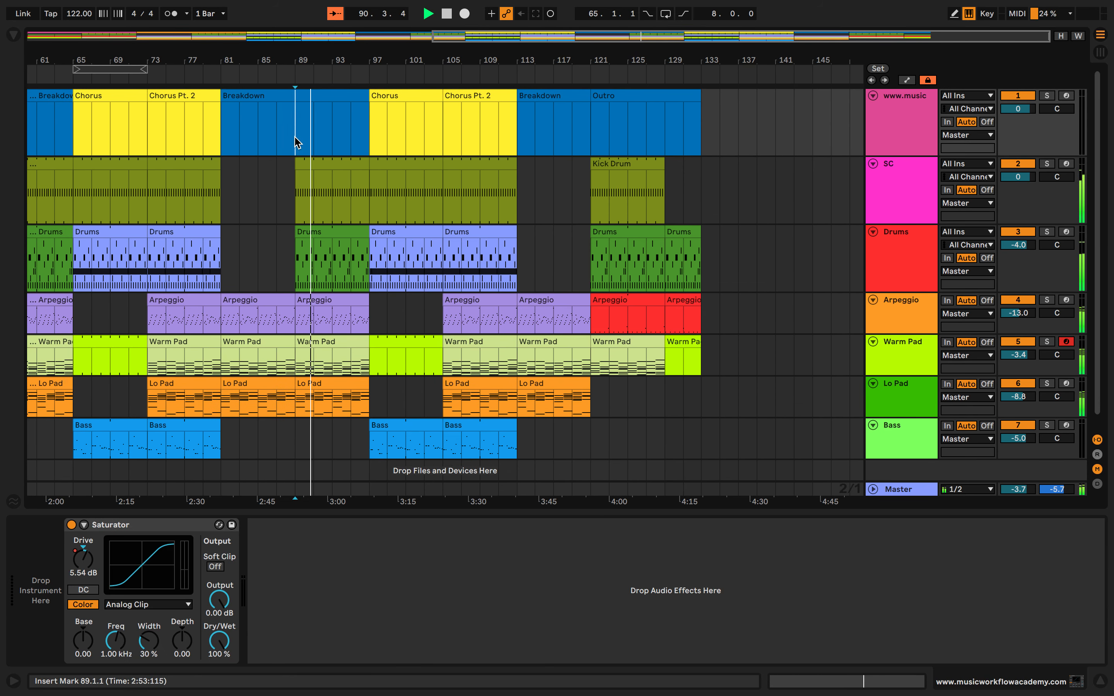
key("ctrl+e")
left_click(337, 97)
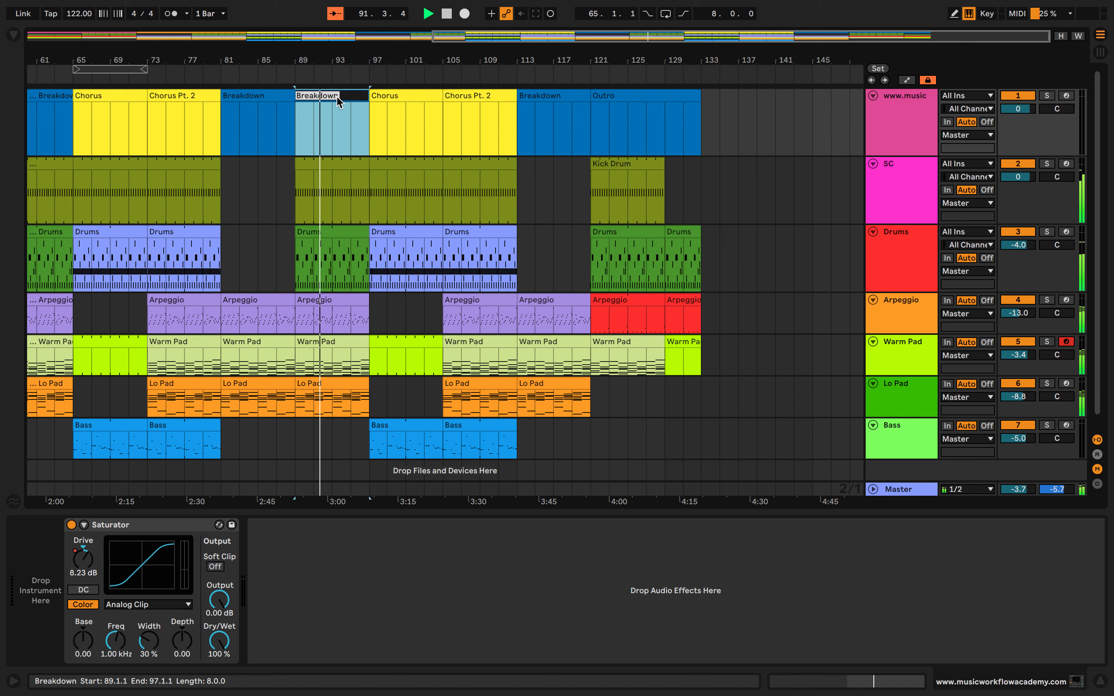
key("ctrl+r")
type("Pr")
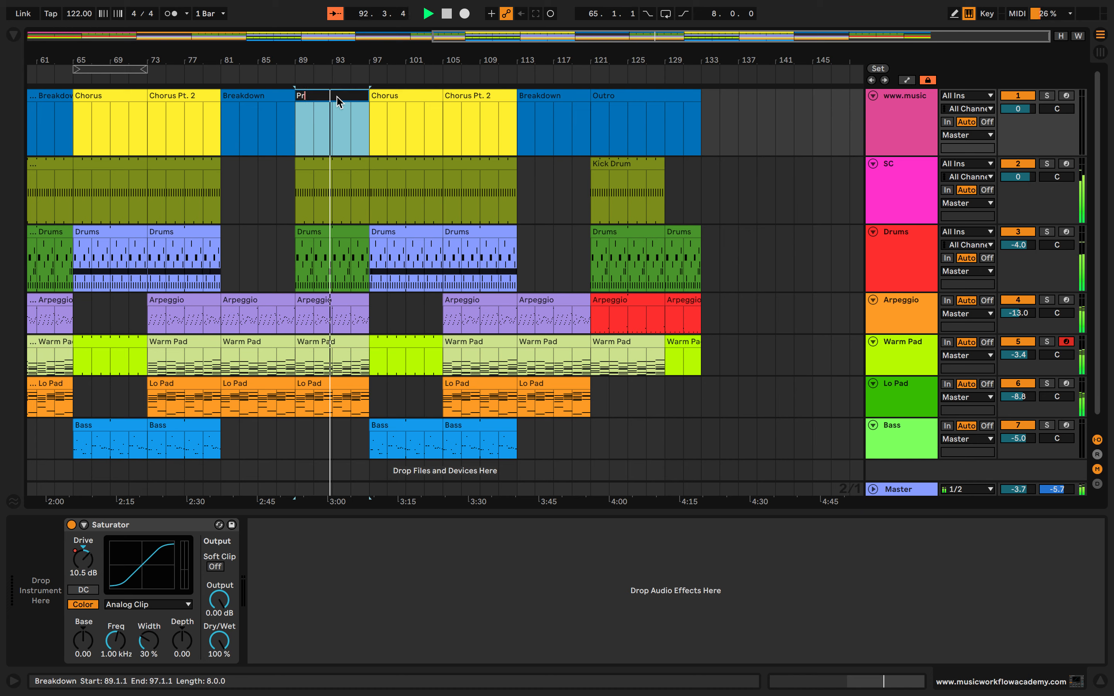
type("e Chorus")
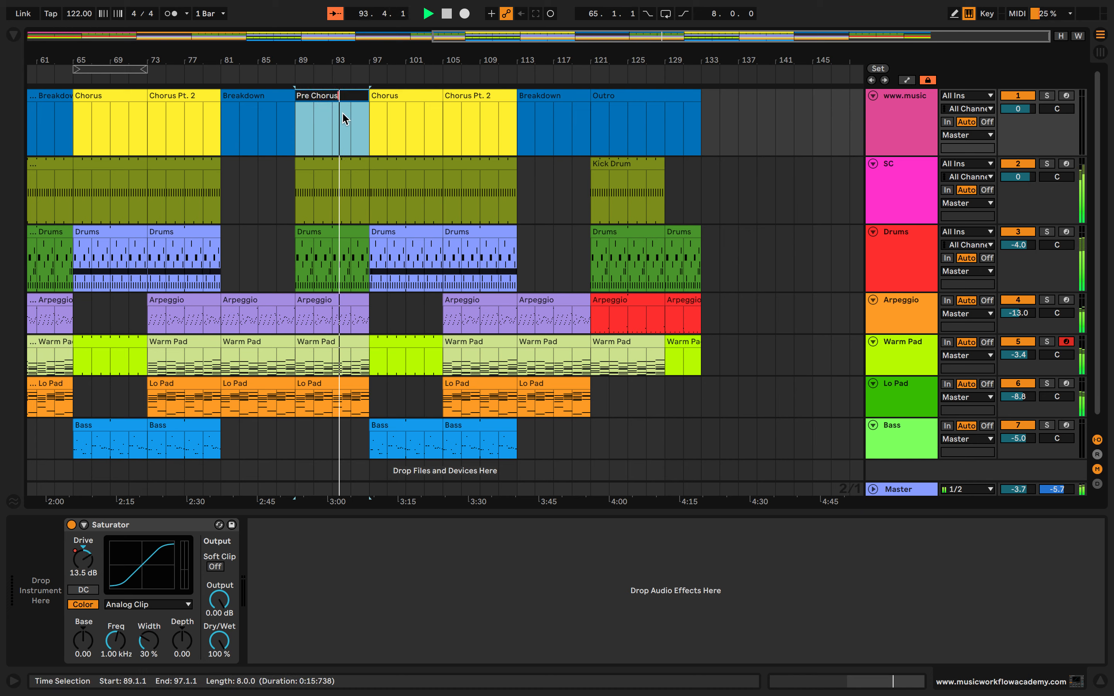
key("Return")
Color the Pre Chorus marker at bar 89 periwinkle blue
scroll(342, 111, "left", 1)
right_click(353, 94)
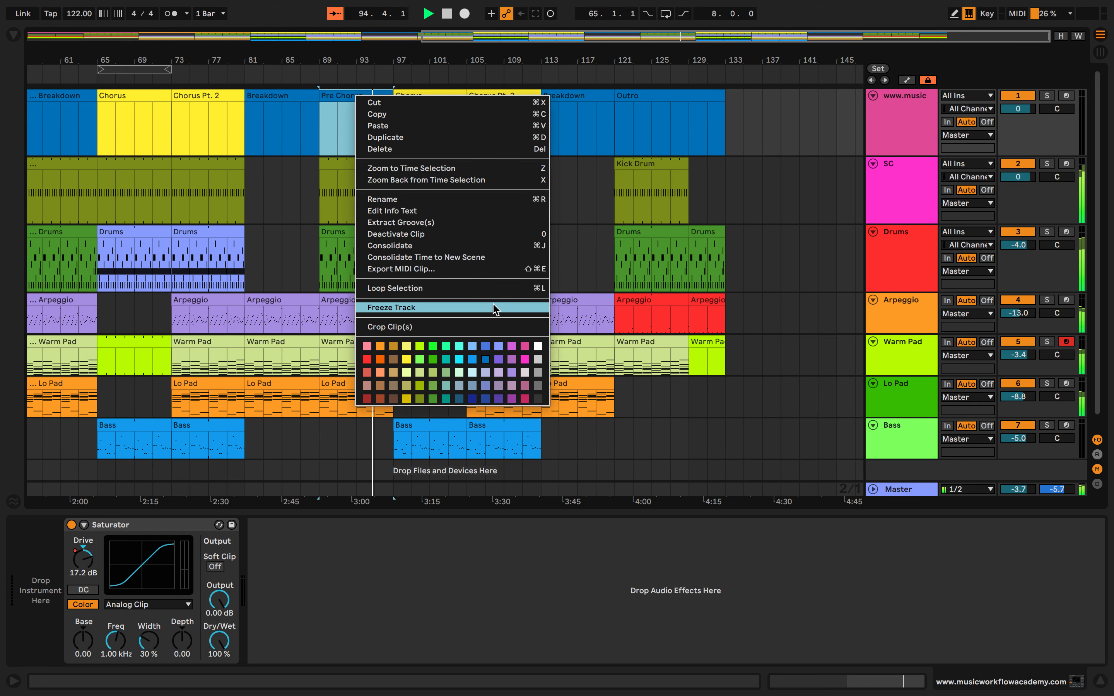
left_click(499, 348)
Paste a copy of the Pre Chorus marker over the earlier Breakdown's second half, from bar 57 to bar 65
scroll(373, 189, "left", 10)
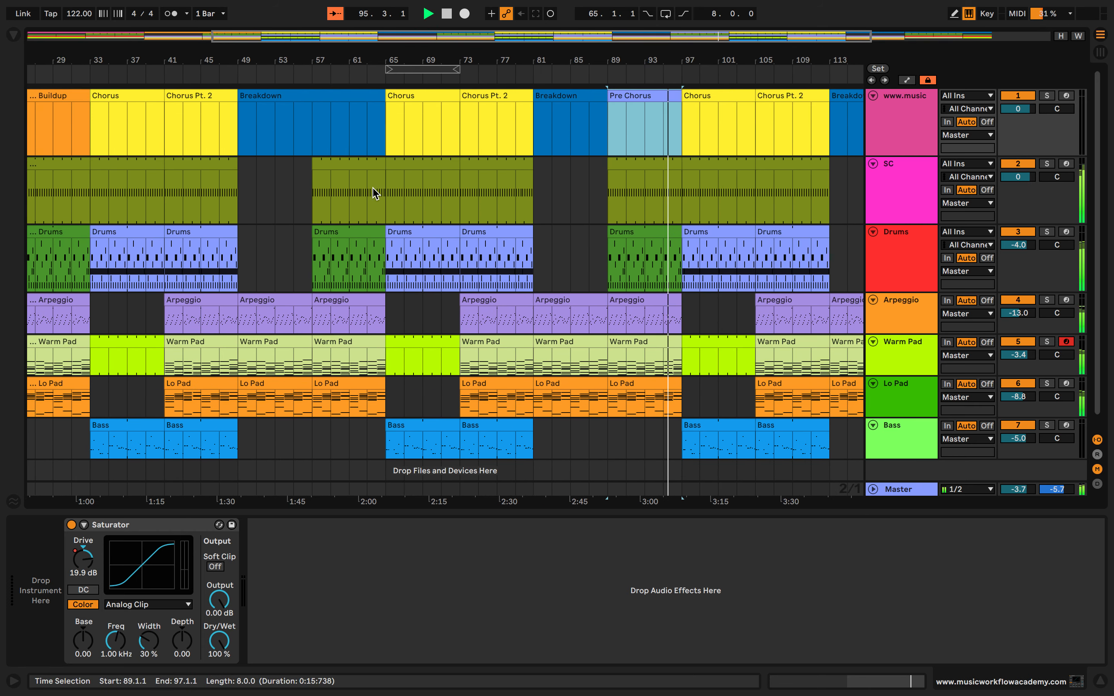
left_click(314, 116)
key("super+v")
scroll(314, 118, "down", 5)
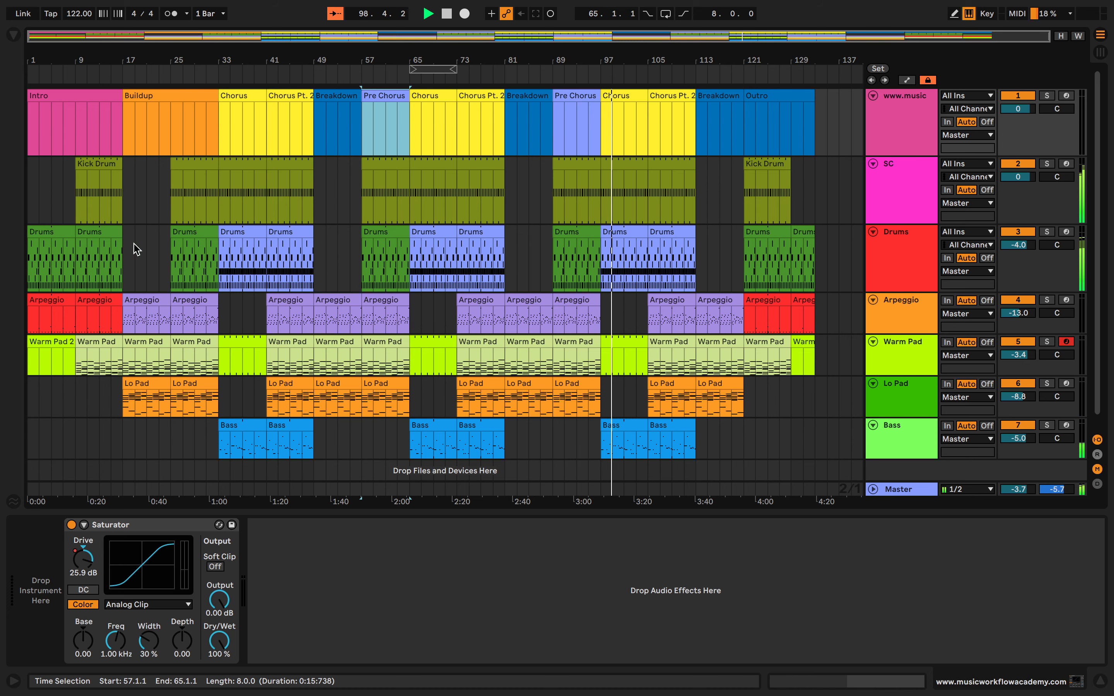
scroll(295, 382, "down", 1)
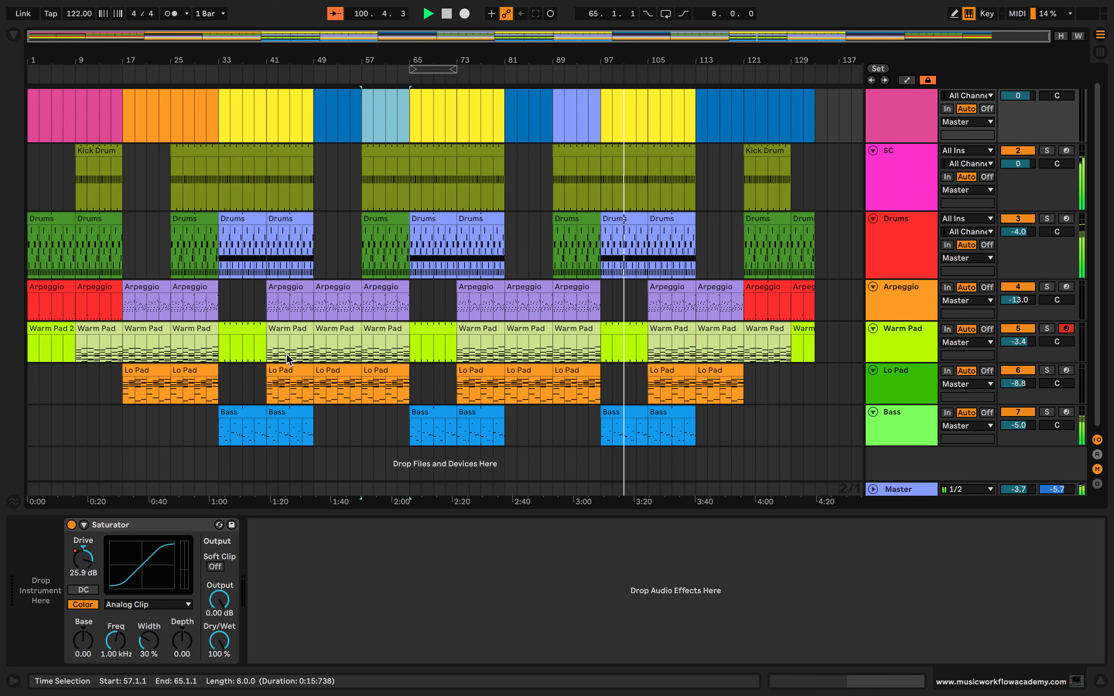
scroll(286, 355, "up", 1)
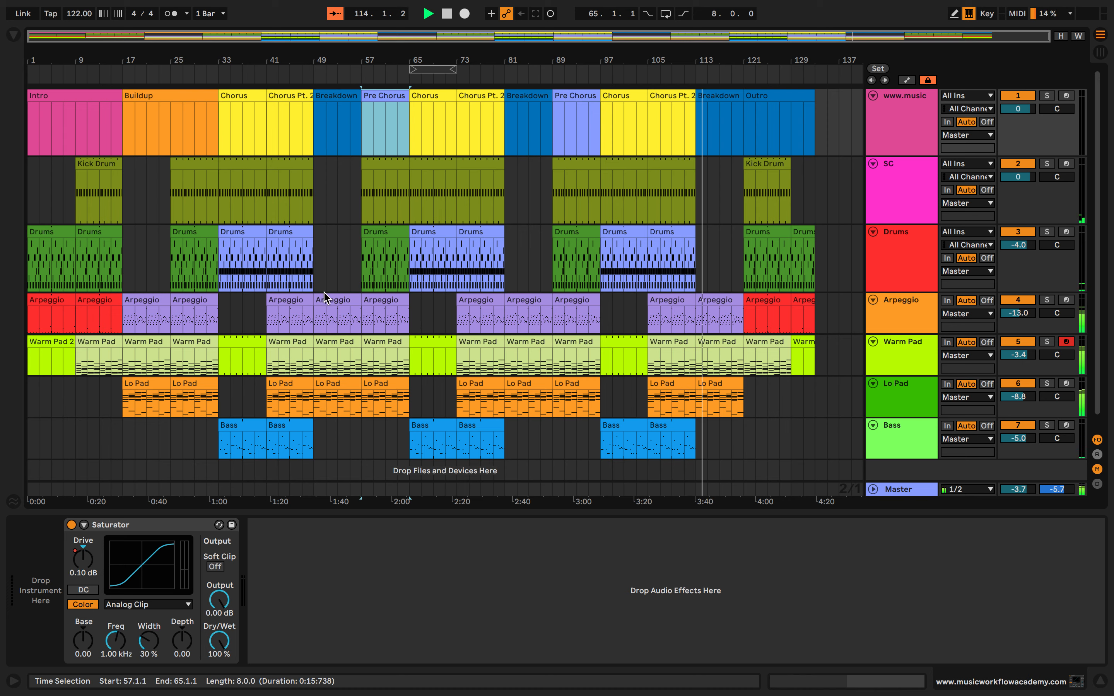
Show the automation lanes, move the last Drive point to bar 133 at about -7.24 dB, and slightly lower the Intro's starting point
key("a")
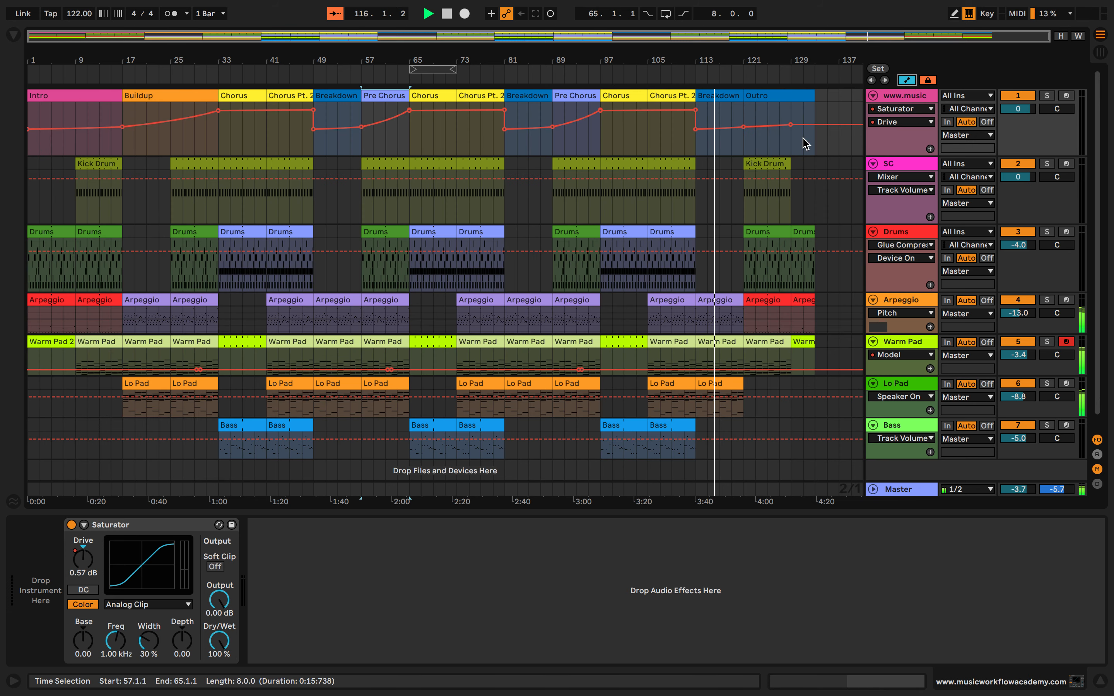
left_click_drag(790, 124, 814, 134)
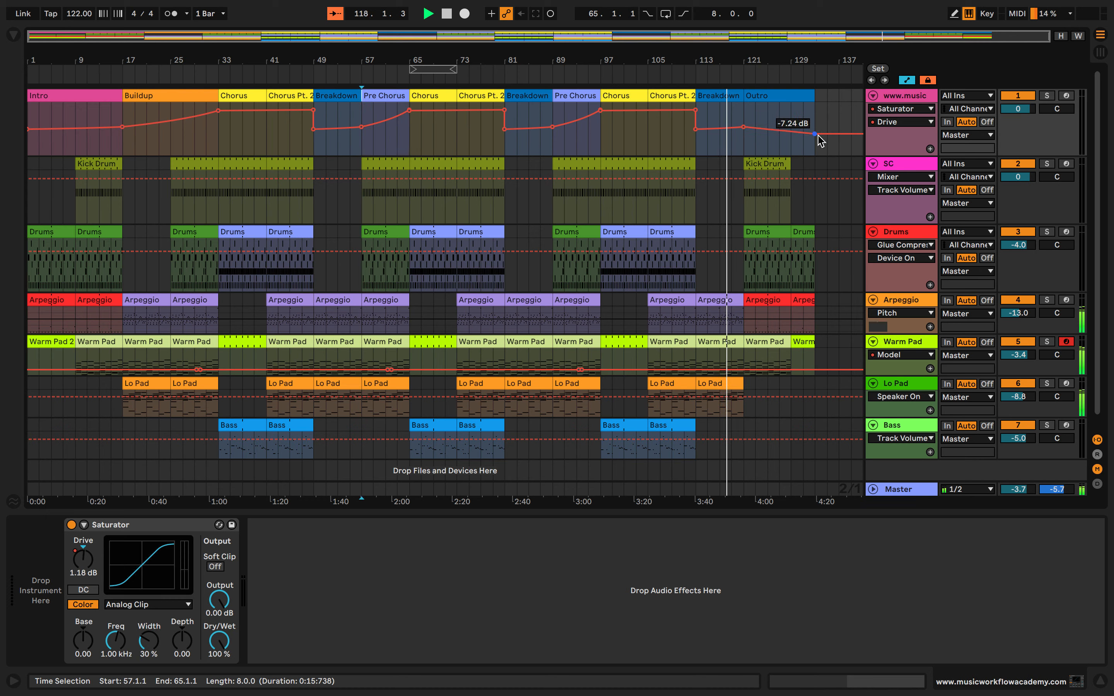
left_click(819, 115)
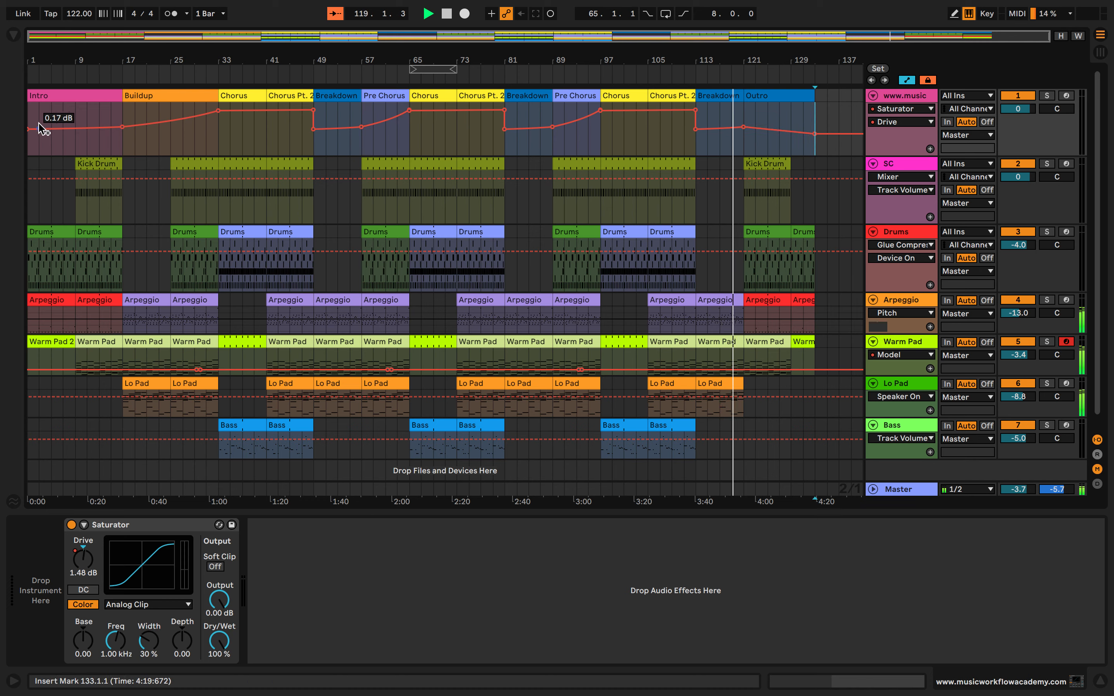
left_click_drag(31, 130, 31, 133)
left_click(75, 143)
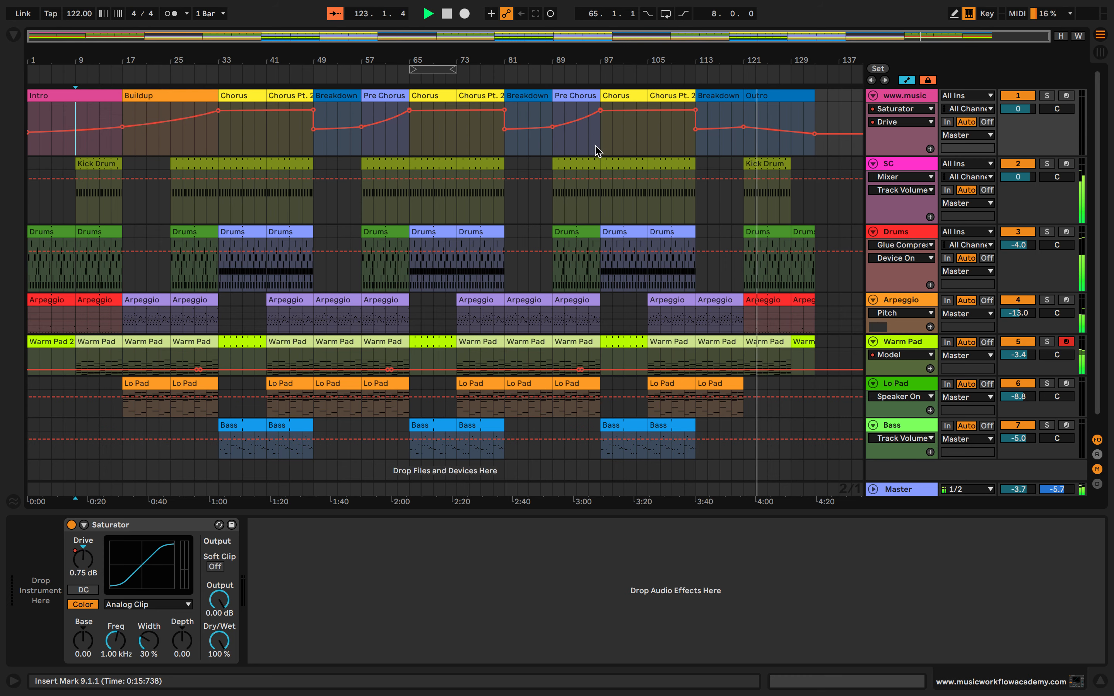
Compare the arrangement with its automation lanes shown and hidden, and with the Session View scenes, while the Outro plays
scroll(782, 126, "down", 1)
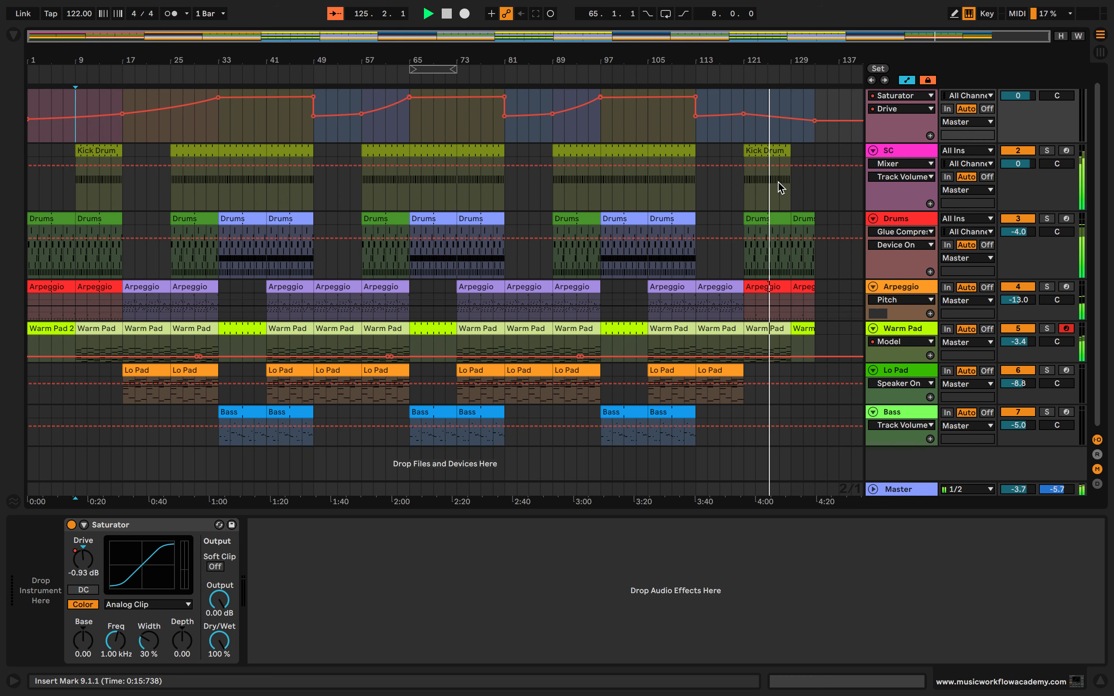
left_click(906, 80)
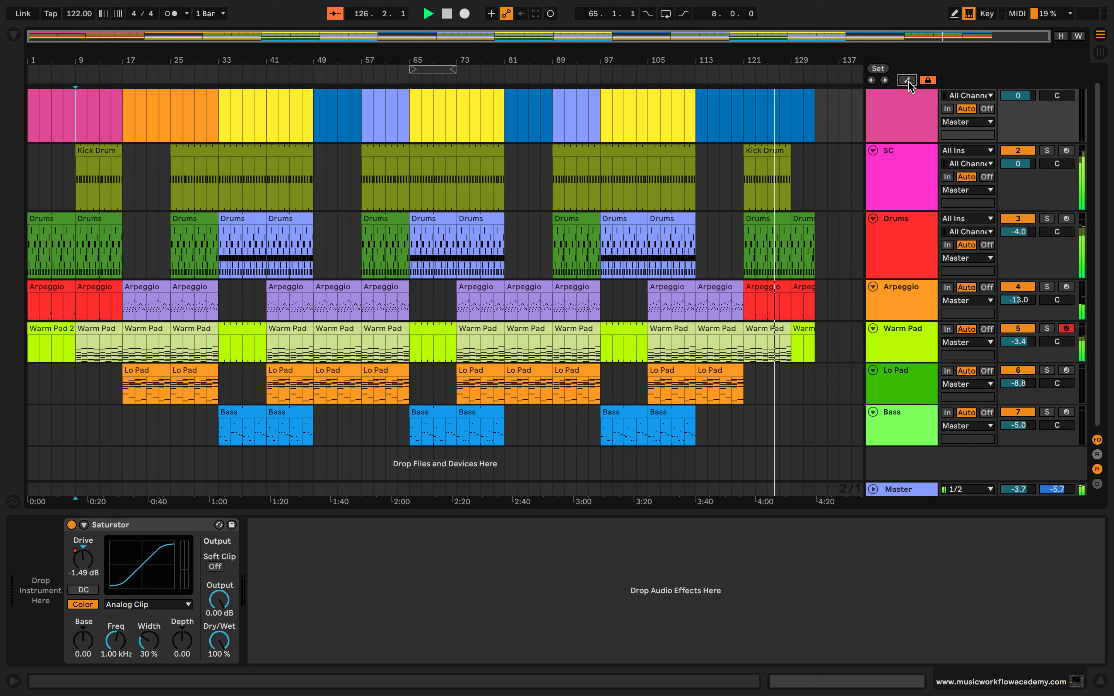
scroll(701, 246, "up", 1)
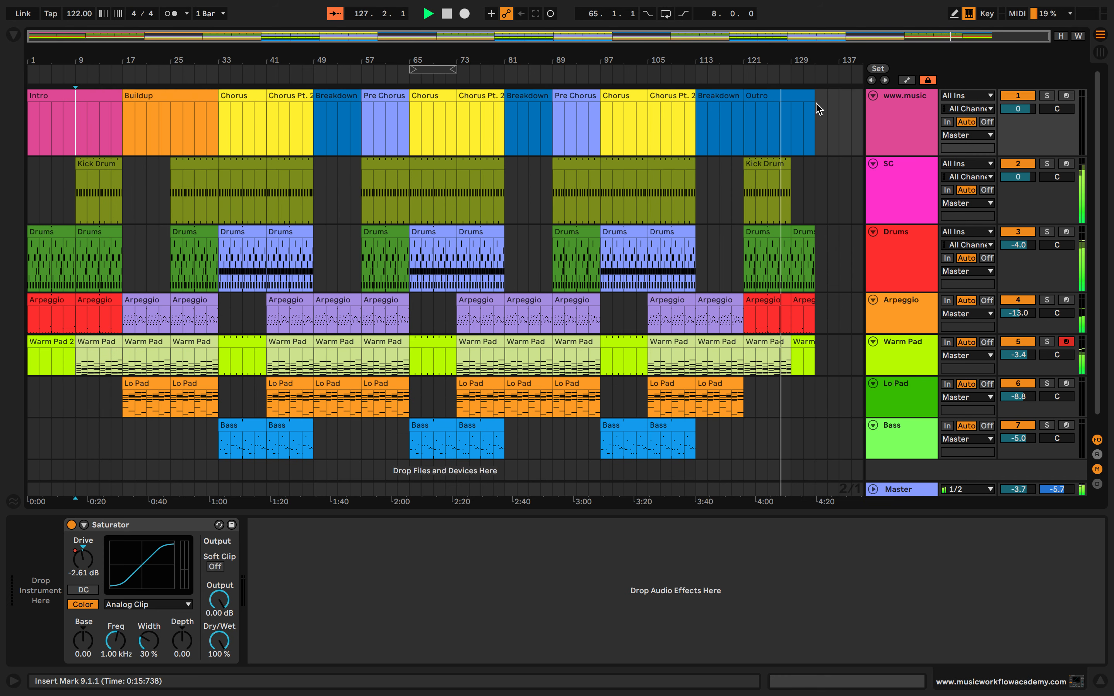
left_click(908, 80)
left_click(908, 80)
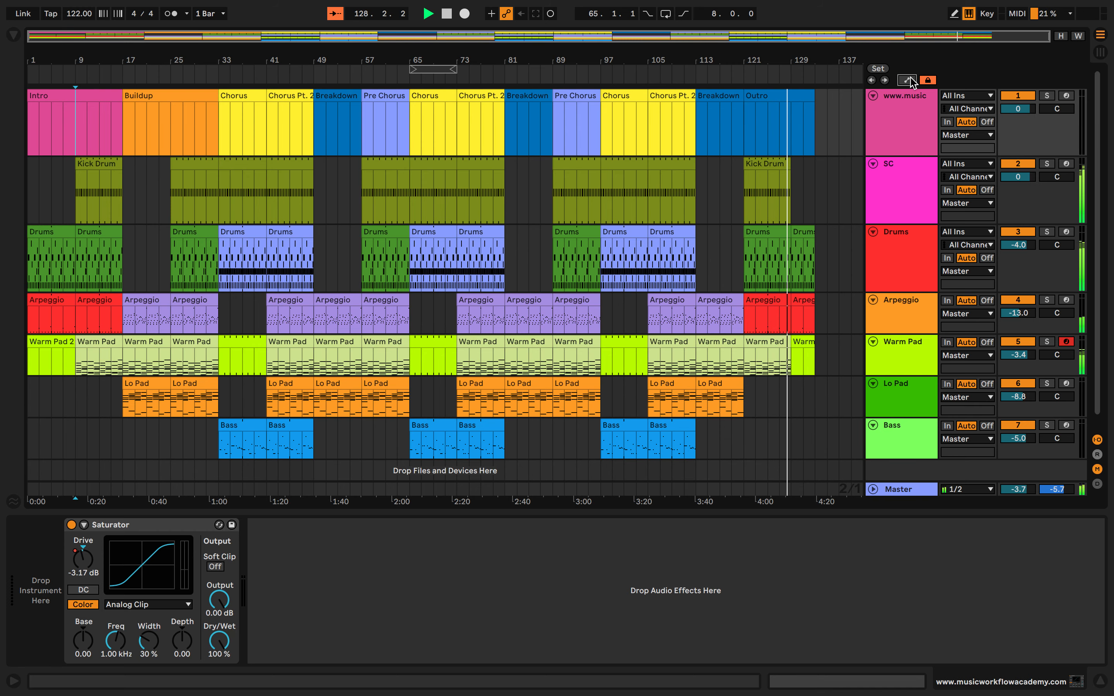
left_click(907, 80)
left_click(908, 81)
left_click(1100, 52)
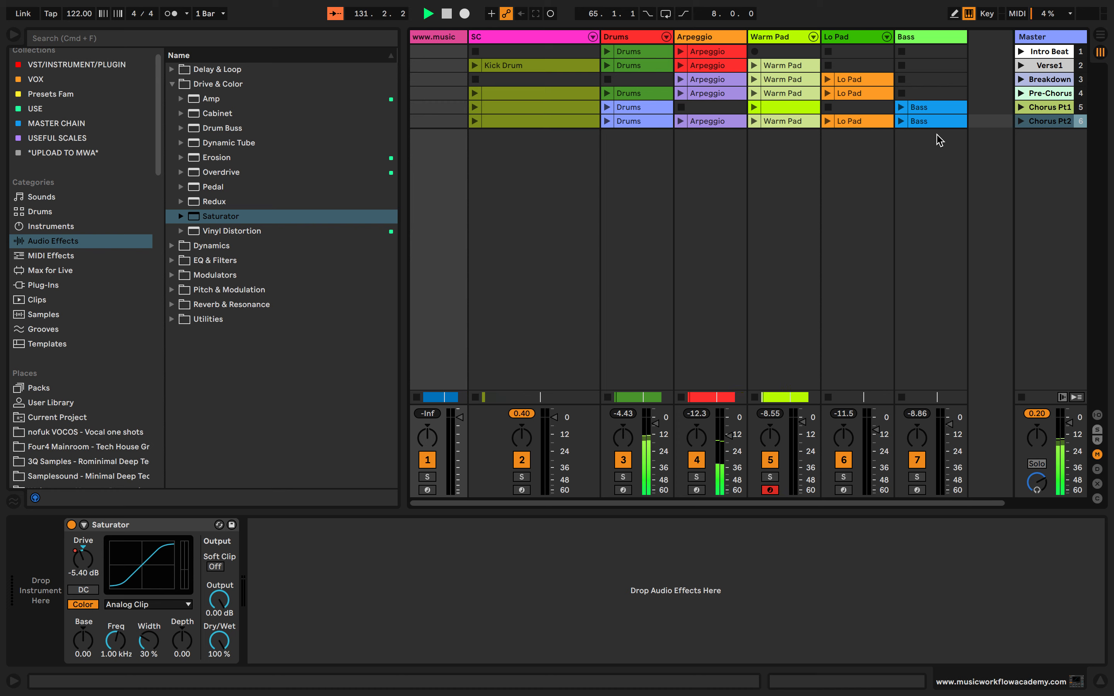
left_click(1100, 36)
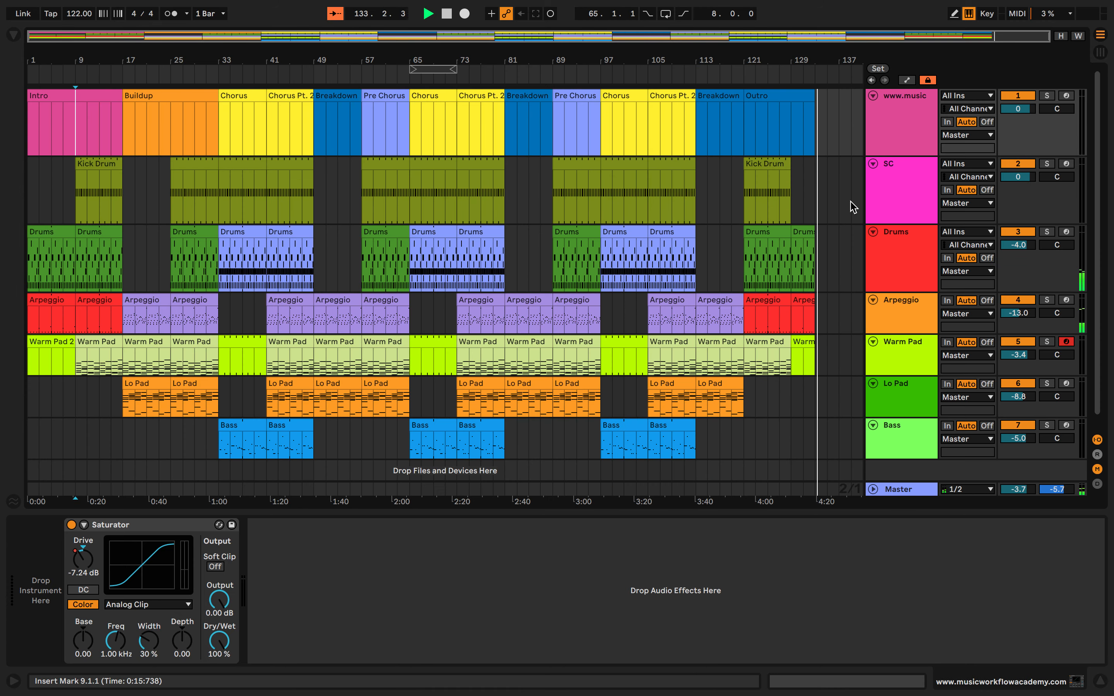
Extend the last Drums, Arpeggio and Warm Pad 2 clips and the Outro marker to bar 137
left_click_drag(815, 229, 832, 228)
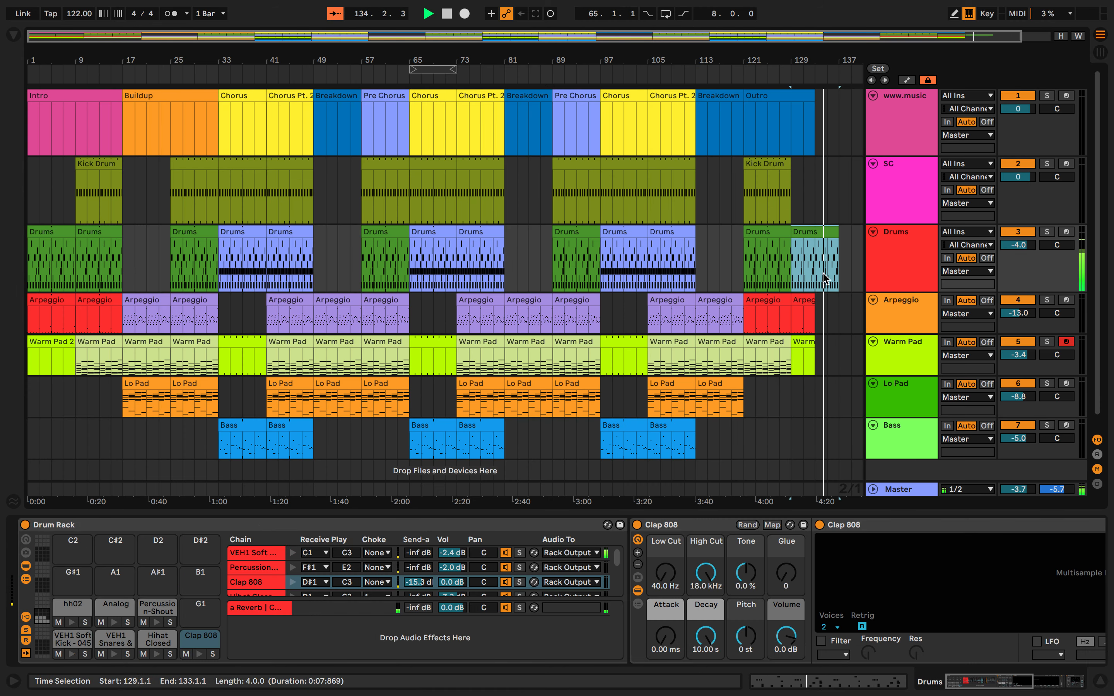
left_click_drag(814, 300, 839, 300)
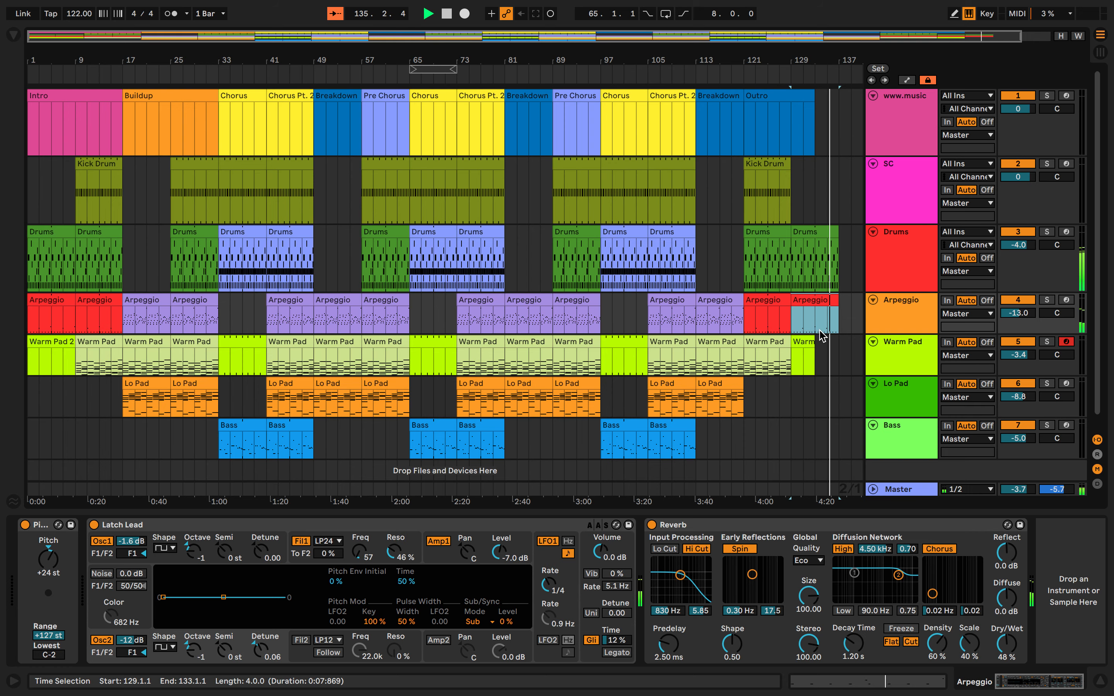
left_click_drag(814, 341, 833, 298)
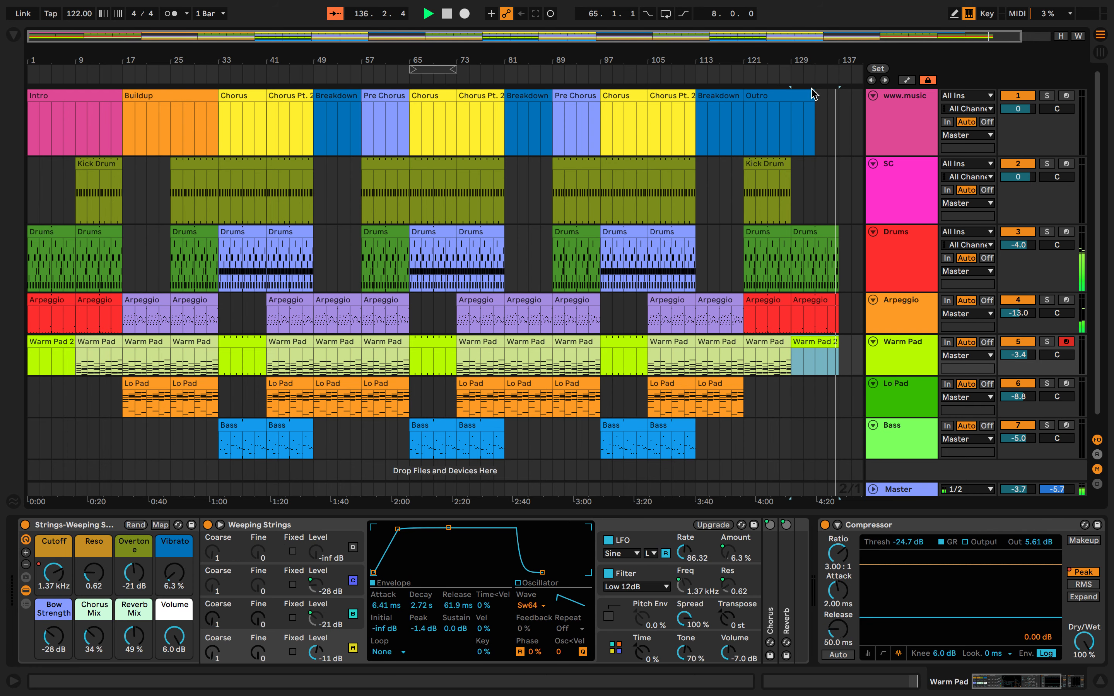
left_click_drag(813, 102, 841, 102)
scroll(733, 192, "down", 2)
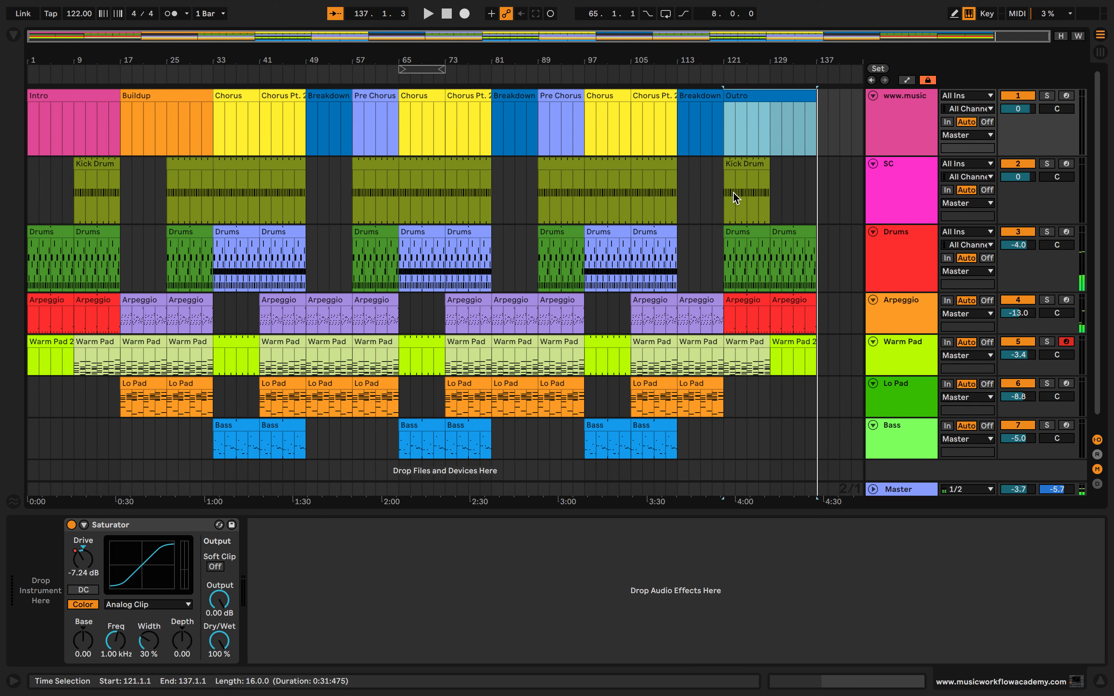
scroll(732, 192, "down", 1)
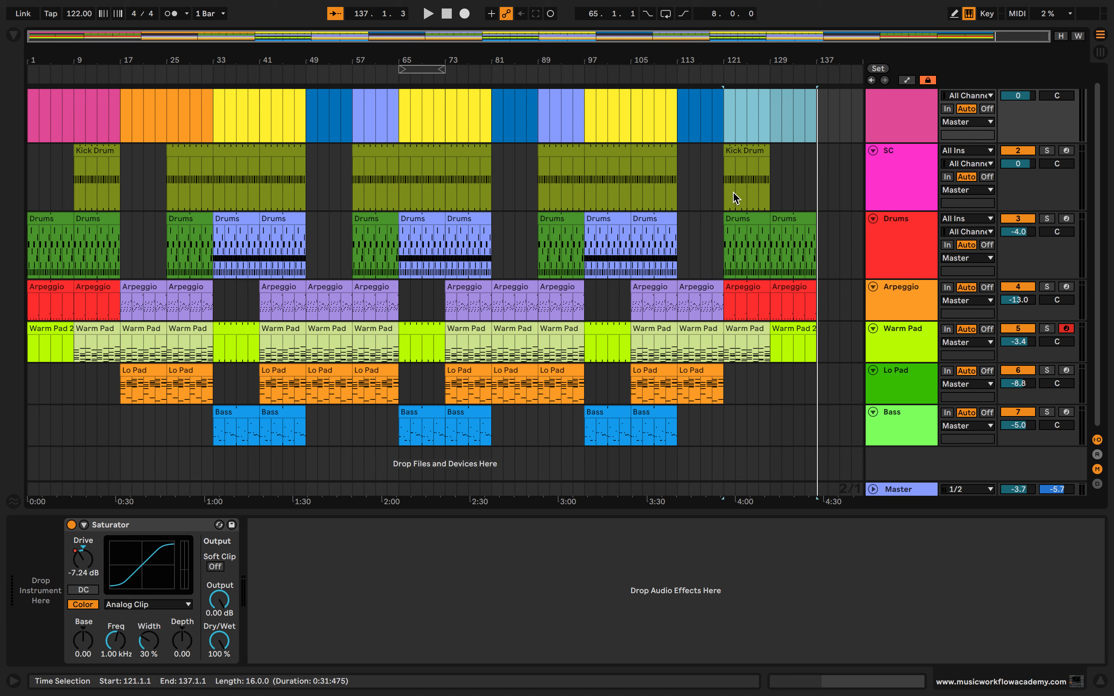